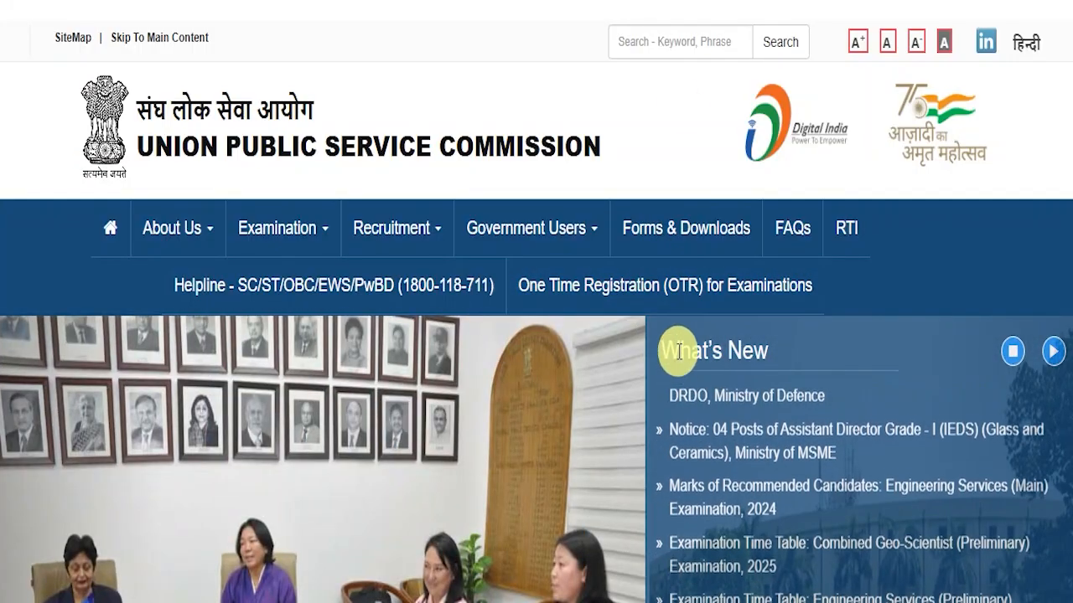
- Scroll through the UPSC home page sections and footer, then return to the top
scroll(622, 359, "down", 5)
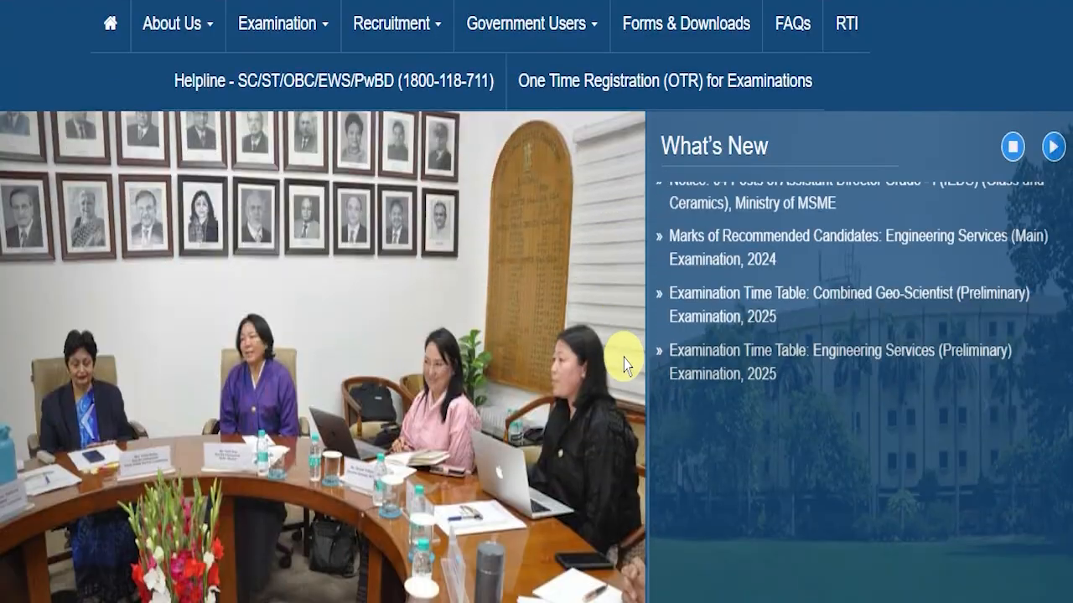
scroll(635, 378, "up", 5)
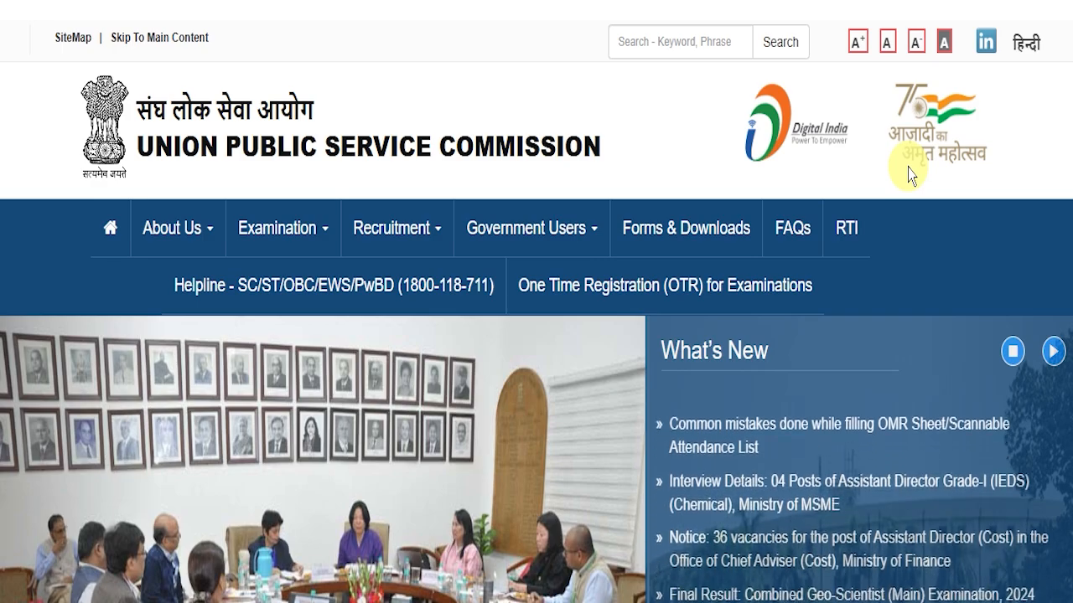
scroll(642, 187, "down", 6)
scroll(634, 268, "down", 12)
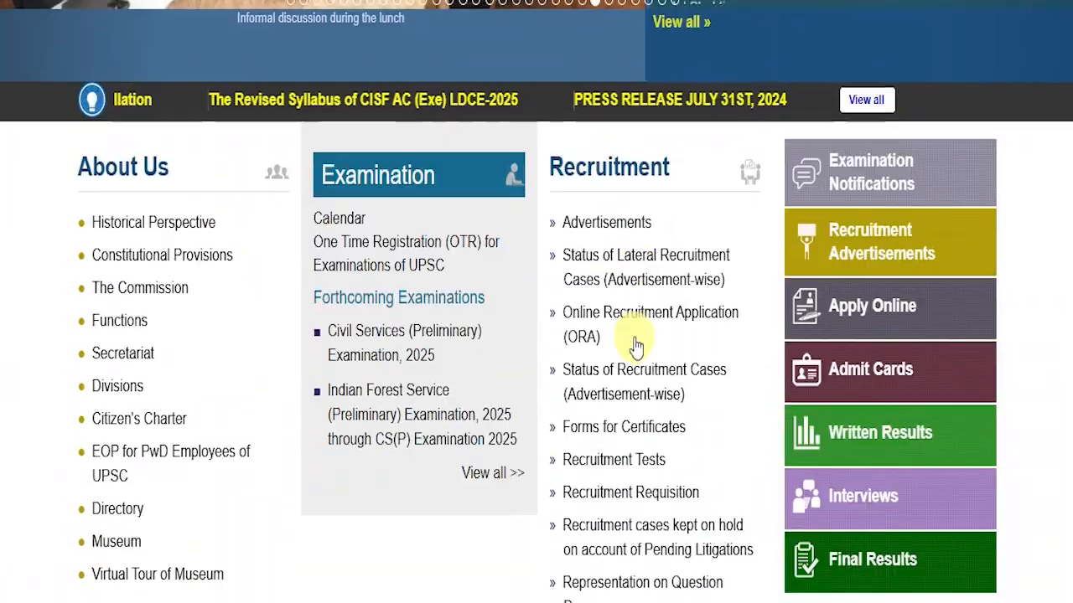
scroll(580, 374, "up", 20)
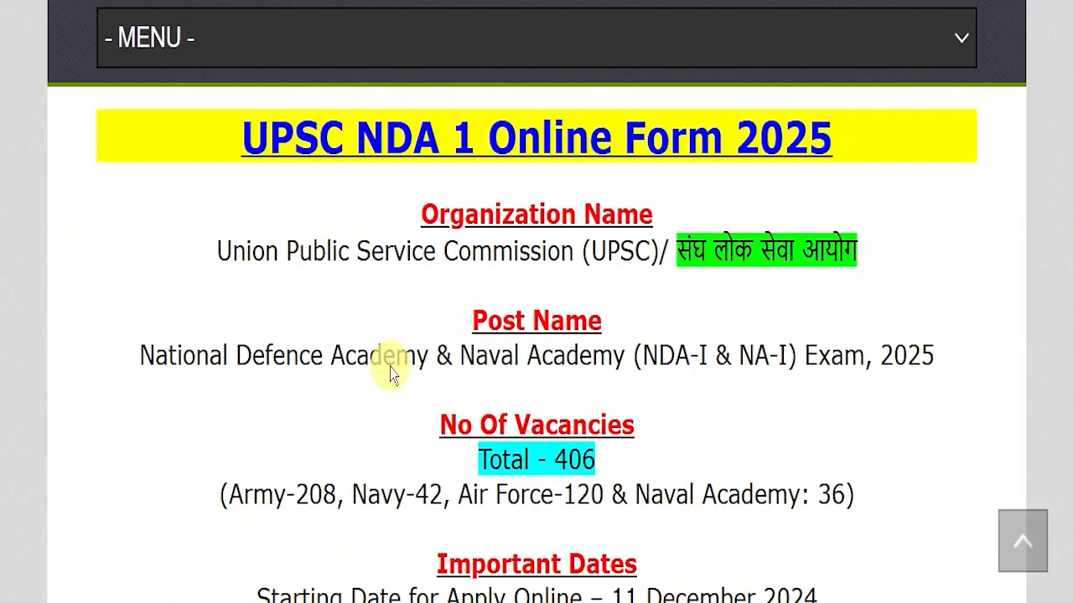
- Highlight the NDA 1 post title, organization name, National Defence Academy post name and Total 406 vacancies
left_click_drag(163, 143, 816, 119)
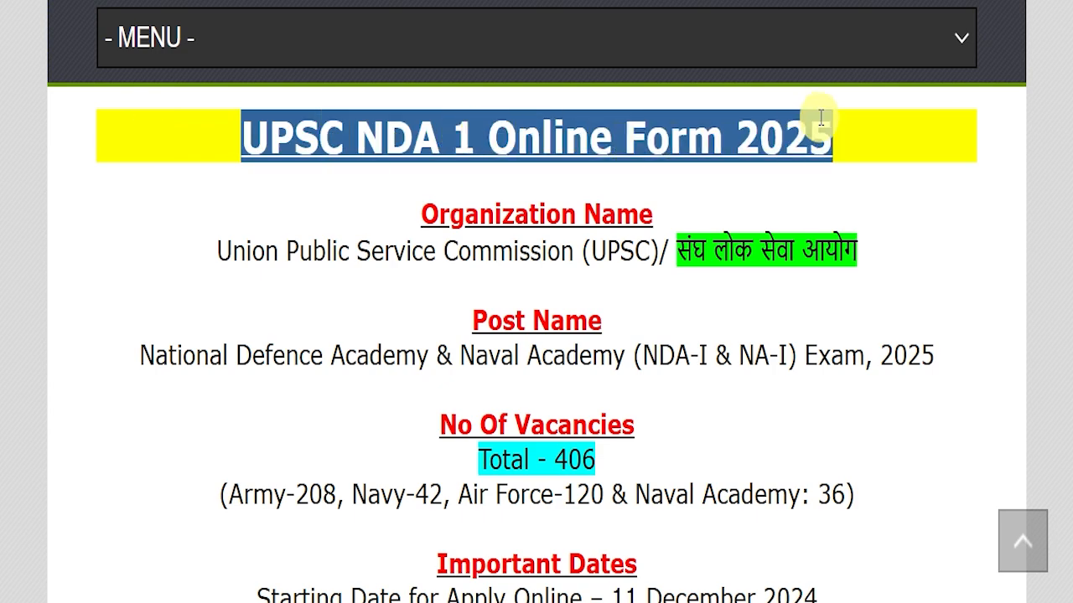
left_click(819, 172)
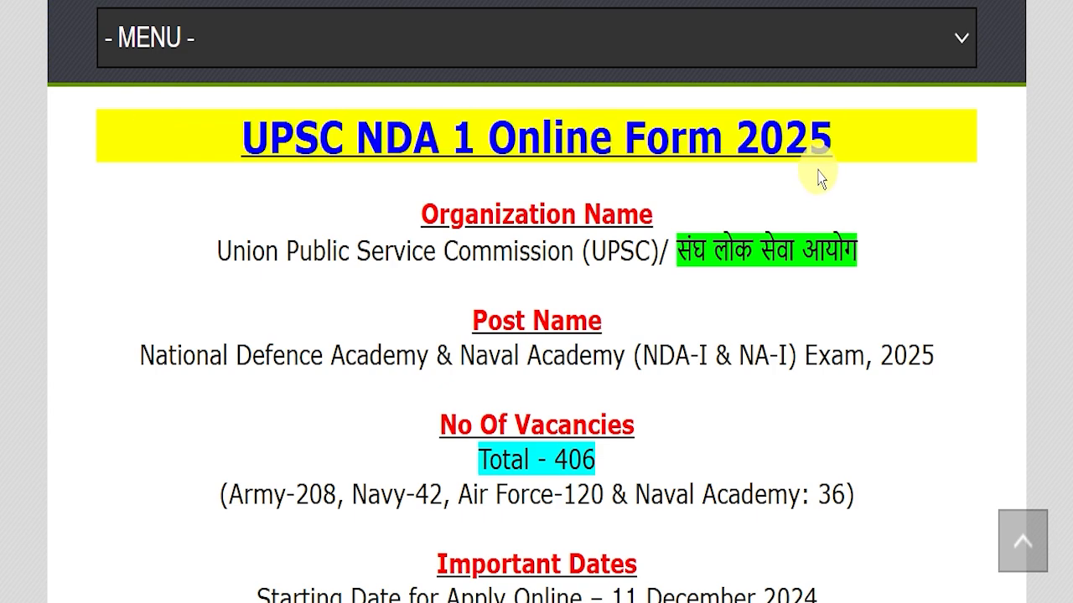
scroll(425, 222, "up", 15)
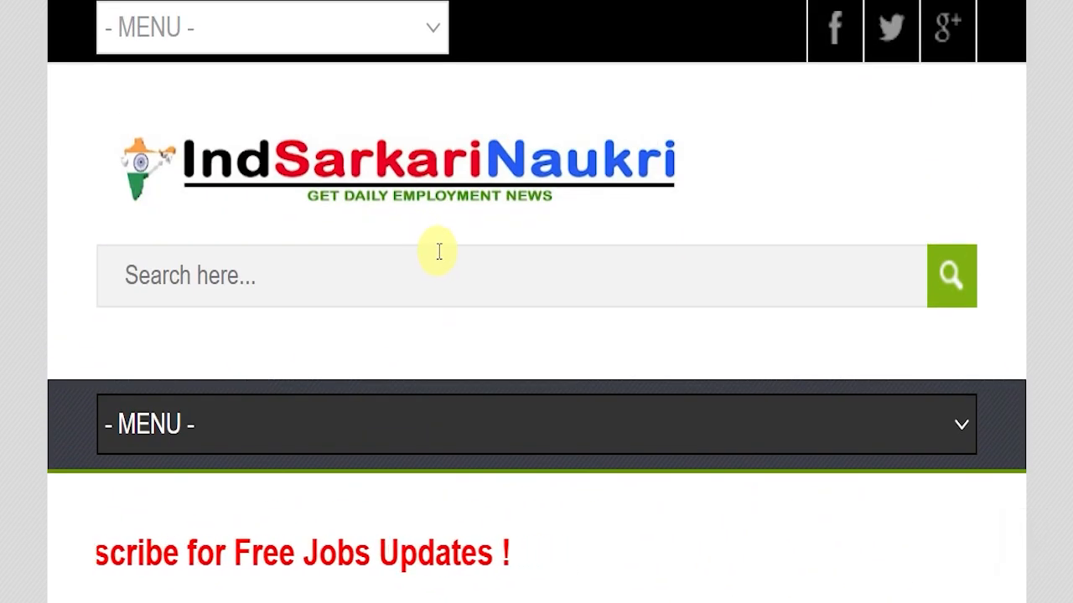
scroll(439, 251, "down", 10)
scroll(474, 250, "down", 4)
scroll(477, 245, "down", 3)
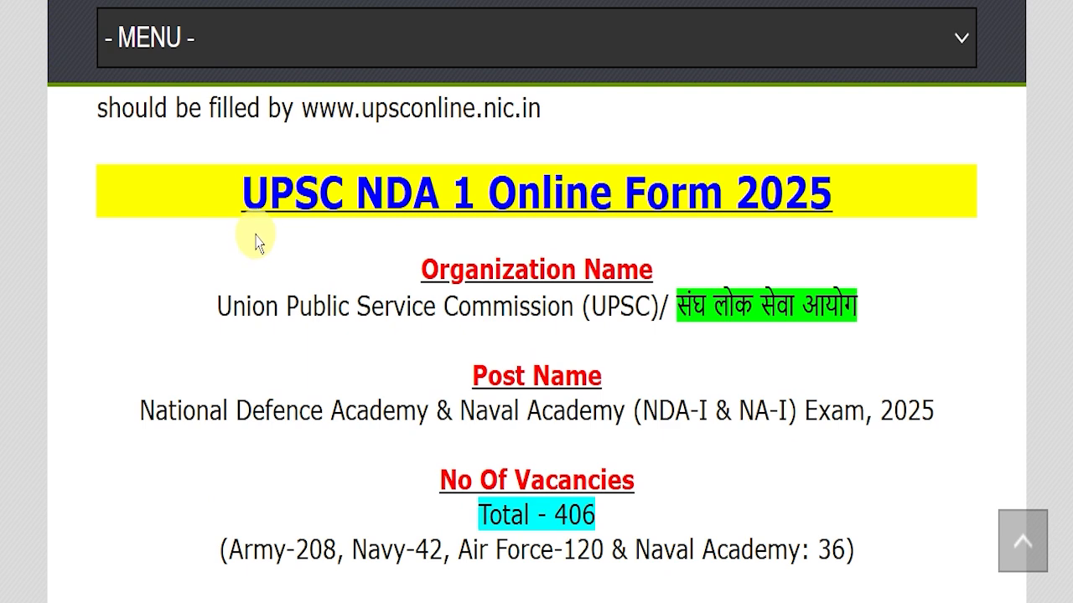
left_click_drag(153, 304, 854, 289)
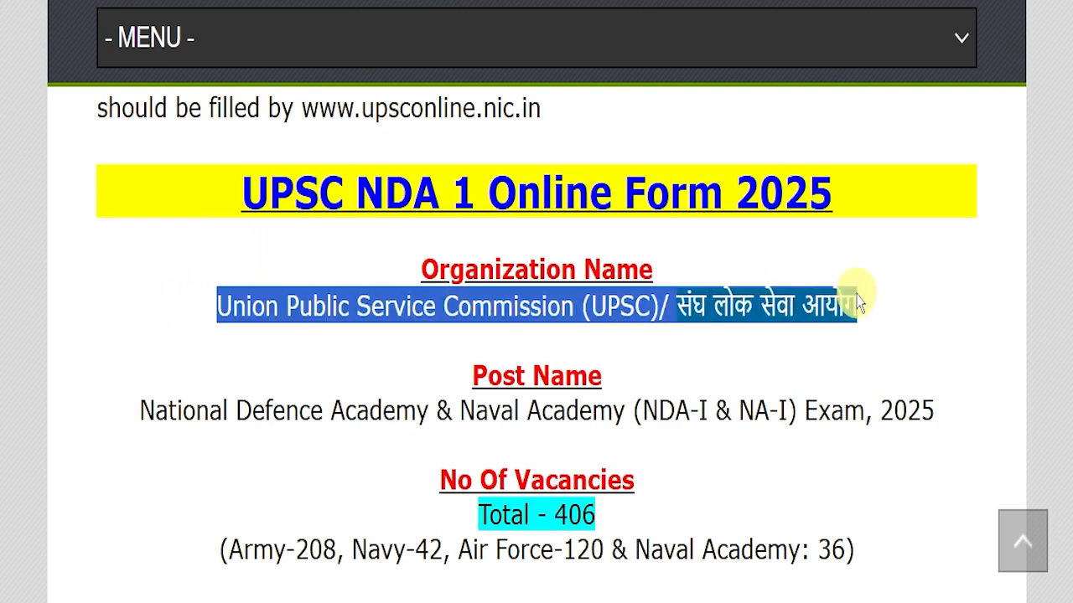
left_click_drag(126, 411, 935, 393)
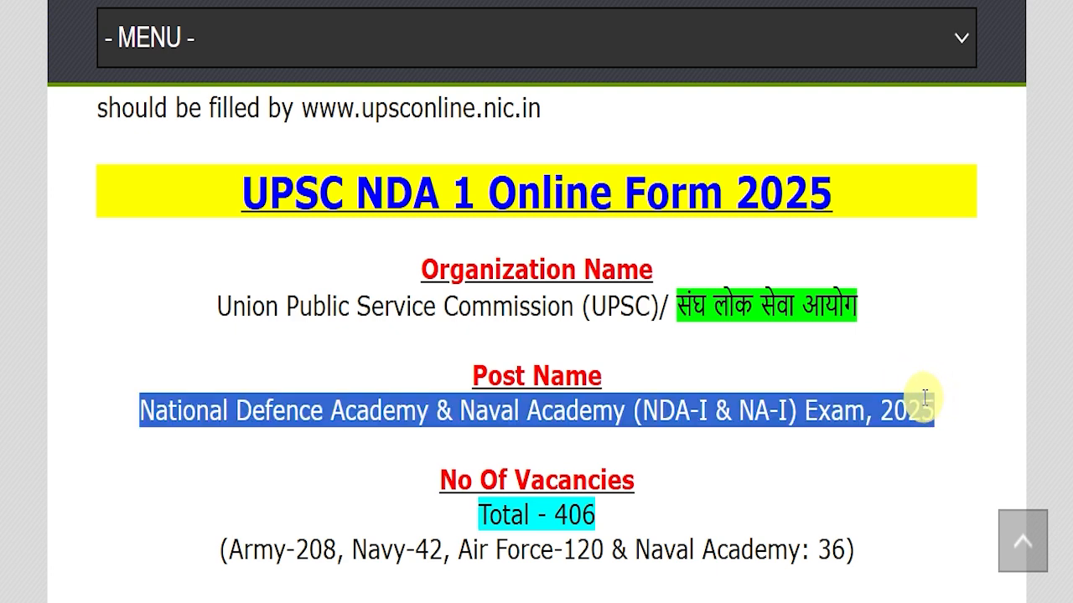
left_click_drag(406, 507, 687, 503)
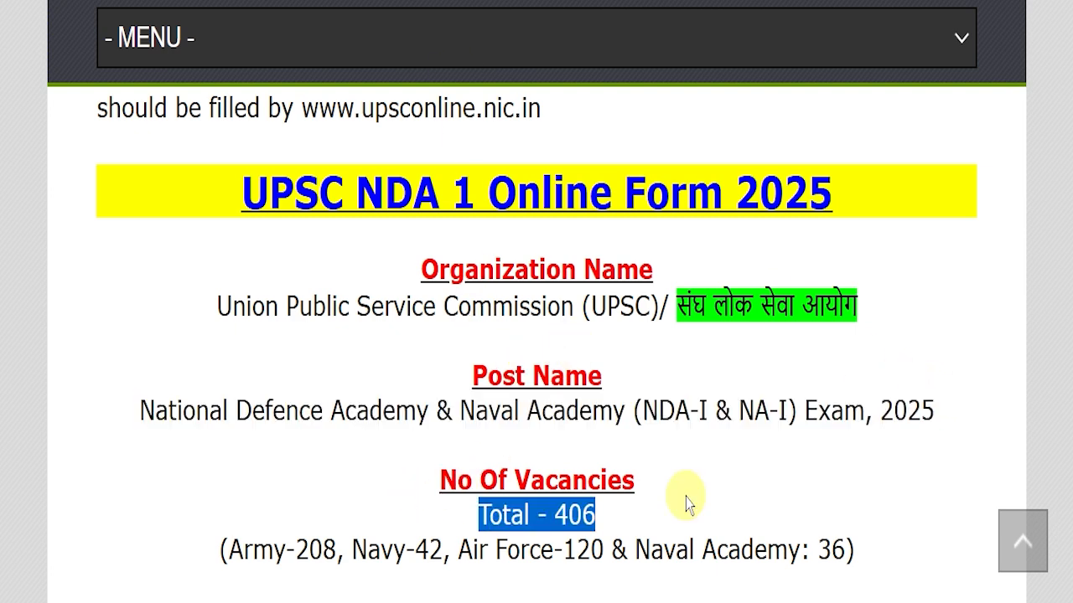
- Highlight the 31 December 2024 last date among the important dates
scroll(775, 369, "down", 3)
left_click_drag(193, 340, 855, 345)
scroll(755, 369, "down", 1)
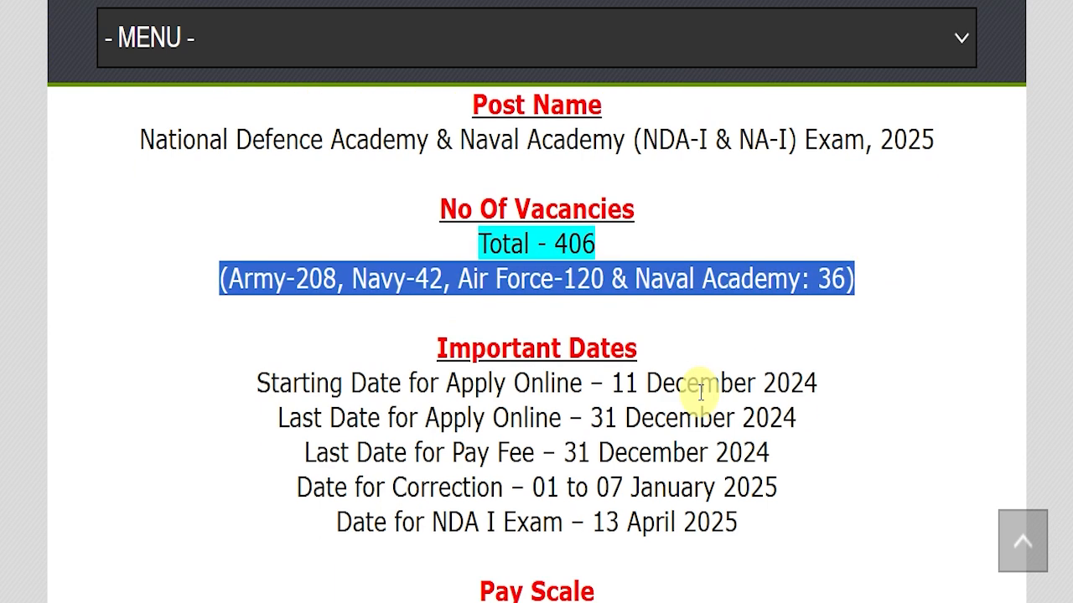
left_click_drag(589, 389, 776, 372)
left_click(589, 383)
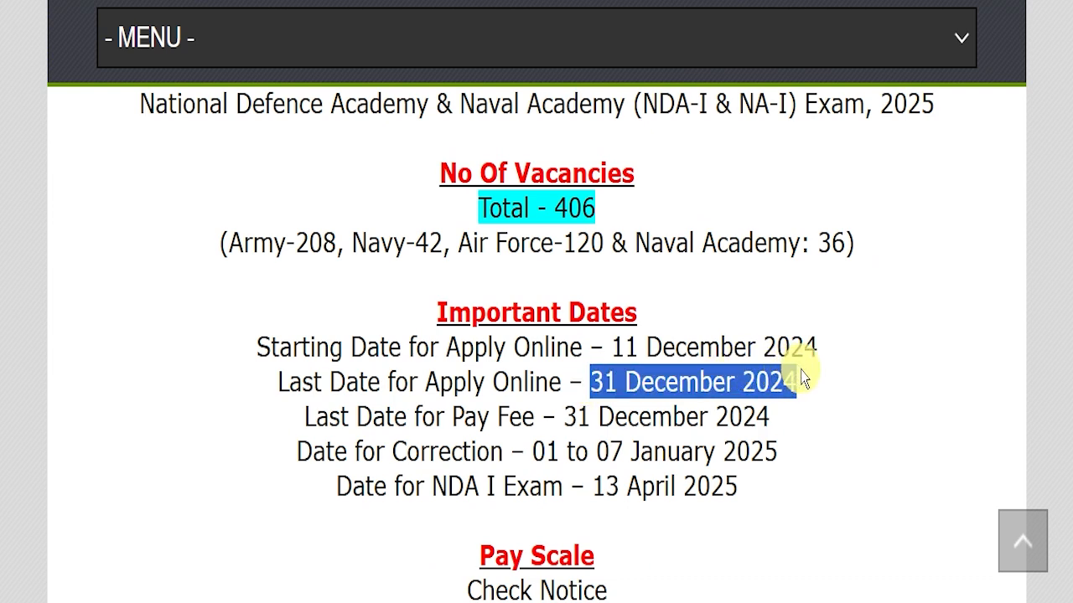
left_click(802, 378)
mouse_move(585, 377)
left_mouse_down()
mouse_move(784, 378)
mouse_move(597, 384)
left_mouse_up()
left_click(795, 383)
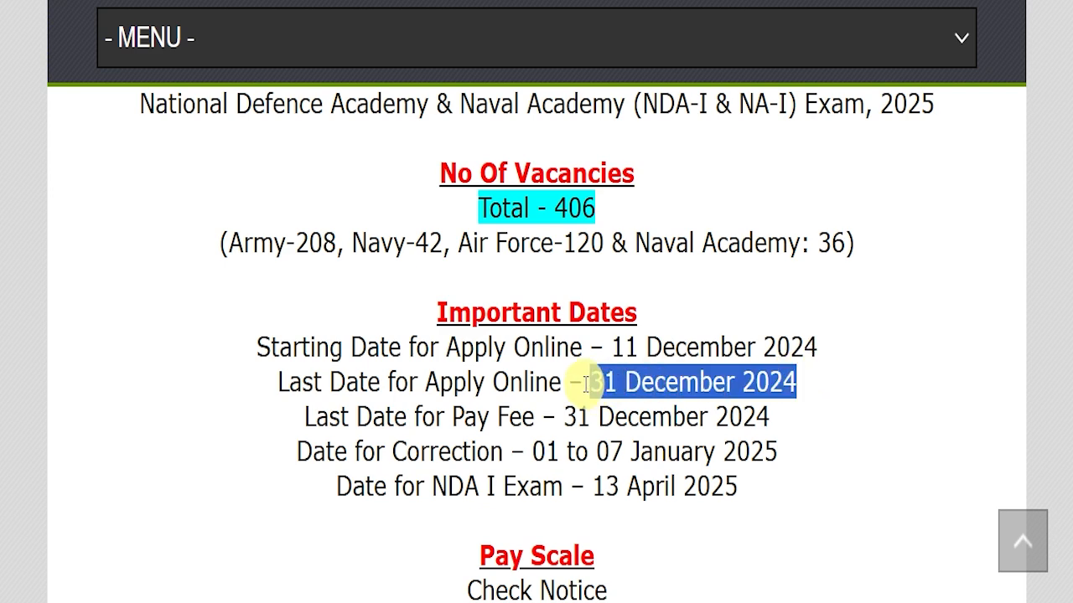
- Highlight the fee and eligibility details further down the post
scroll(578, 402, "down", 4)
left_click_drag(414, 394, 686, 388)
scroll(681, 388, "down", 1)
left_click_drag(455, 384, 803, 396)
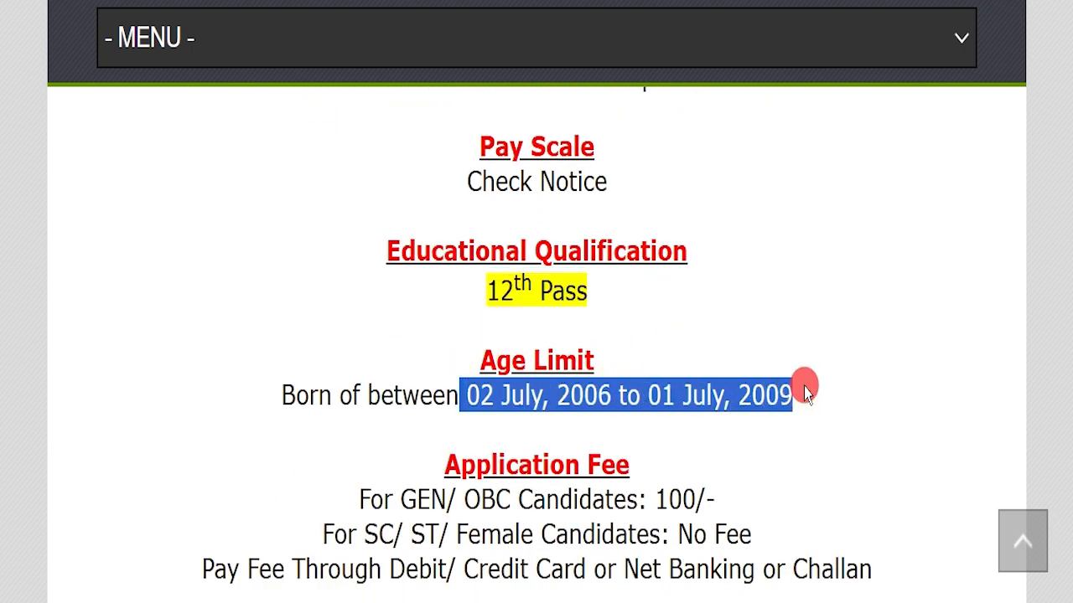
scroll(713, 417, "down", 1)
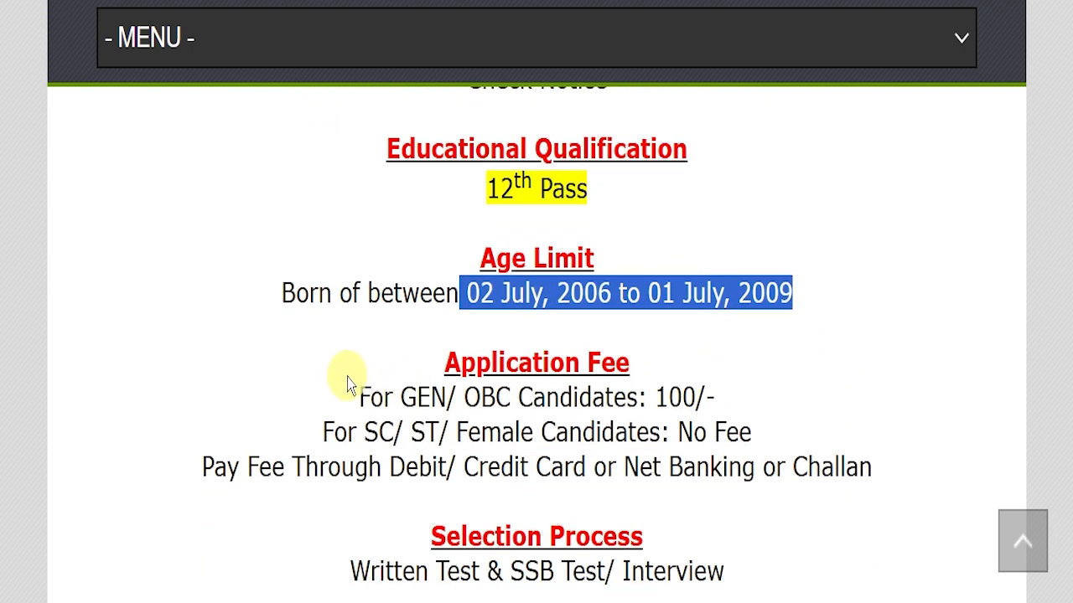
left_click_drag(355, 396, 711, 391)
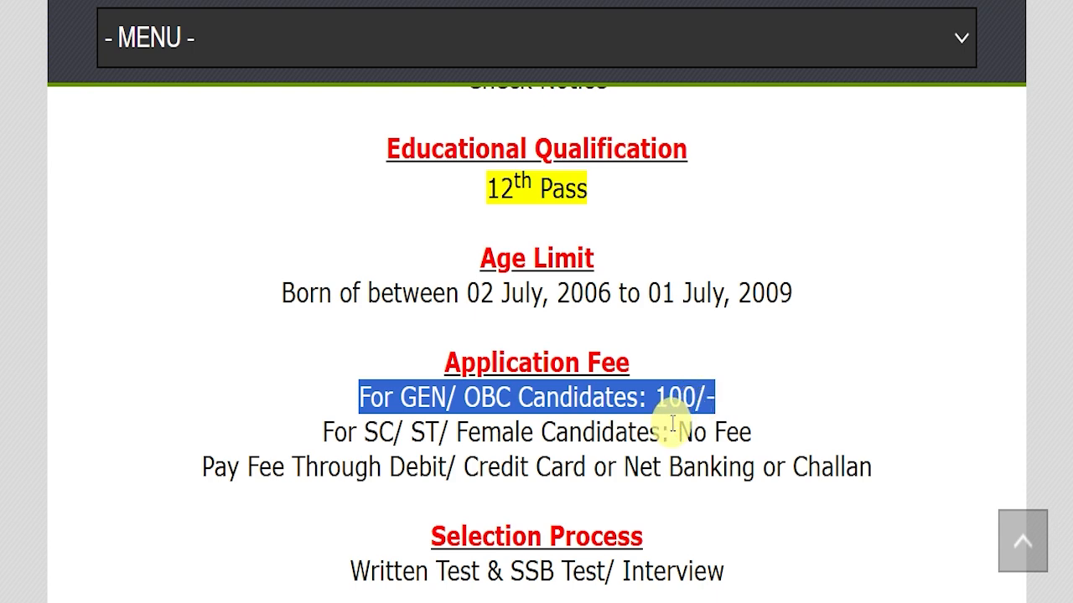
left_click_drag(672, 425, 758, 431)
scroll(668, 391, "down", 3)
left_click_drag(441, 371, 704, 369)
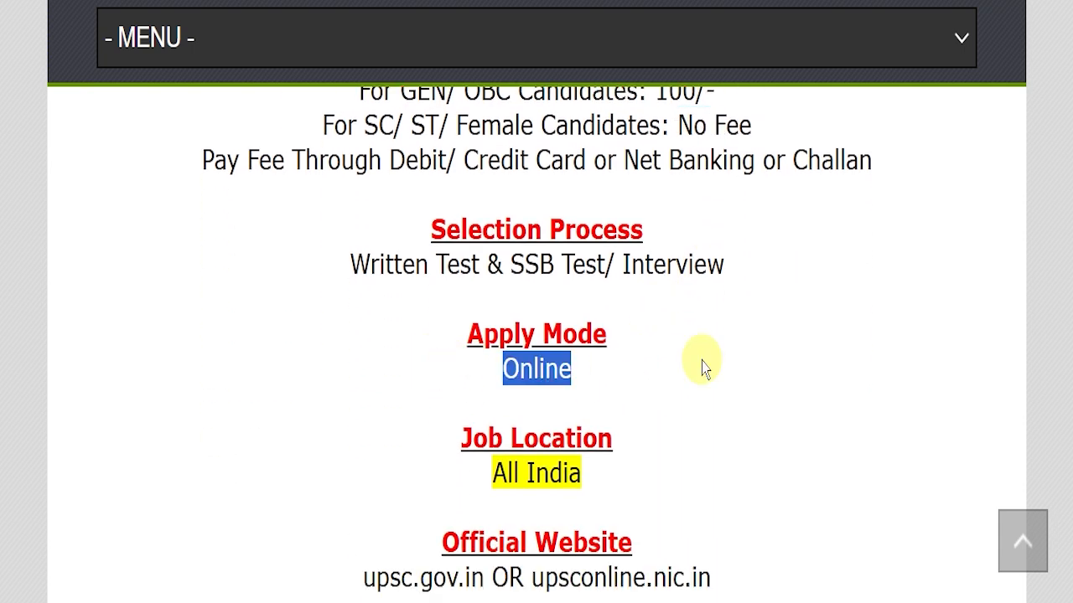
left_click_drag(395, 469, 644, 450)
scroll(647, 415, "down", 1)
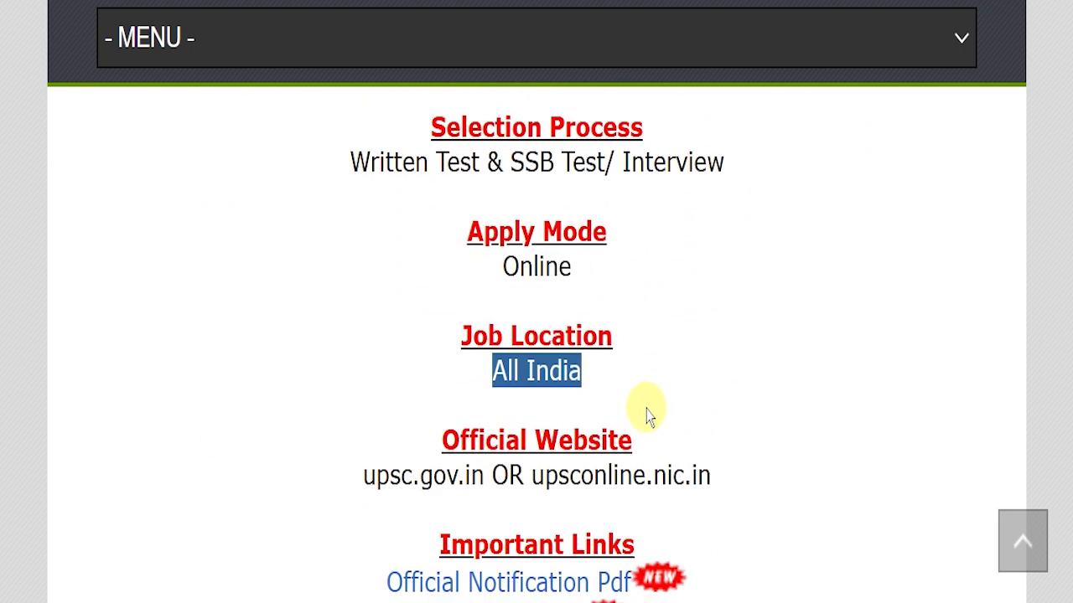
- Highlight the upsconline.nic.in official website and open the Official Notification PDF
left_click_drag(532, 469, 810, 456)
left_click(810, 449)
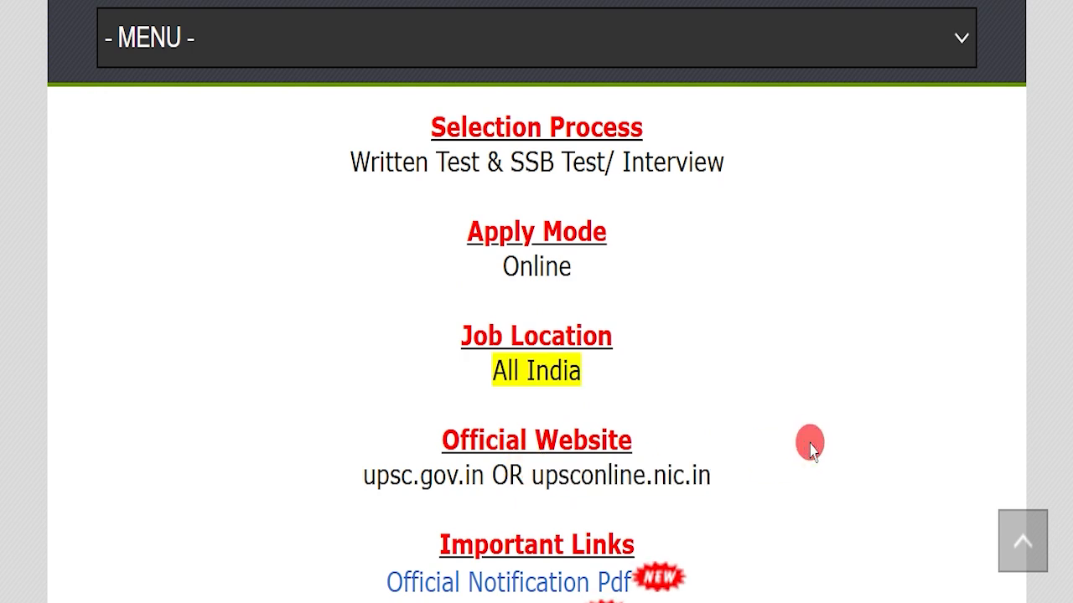
scroll(838, 411, "down", 1)
left_click_drag(354, 476, 635, 472)
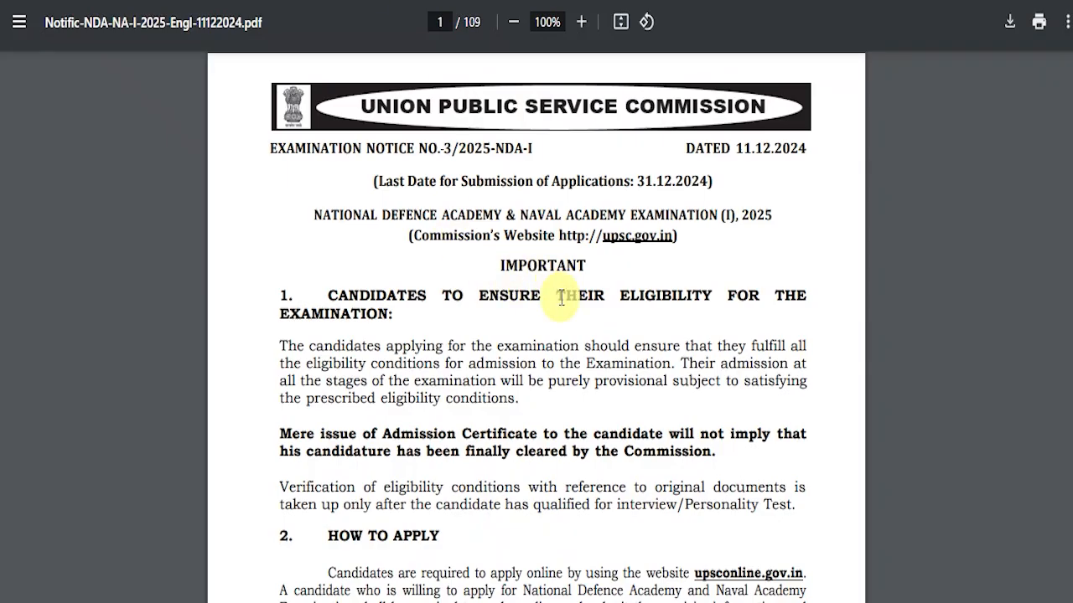
- Scroll through the pages of the 109-page NDA-NA-I 2025 notice PDF
scroll(563, 297, "down", 5)
scroll(562, 332, "down", 10)
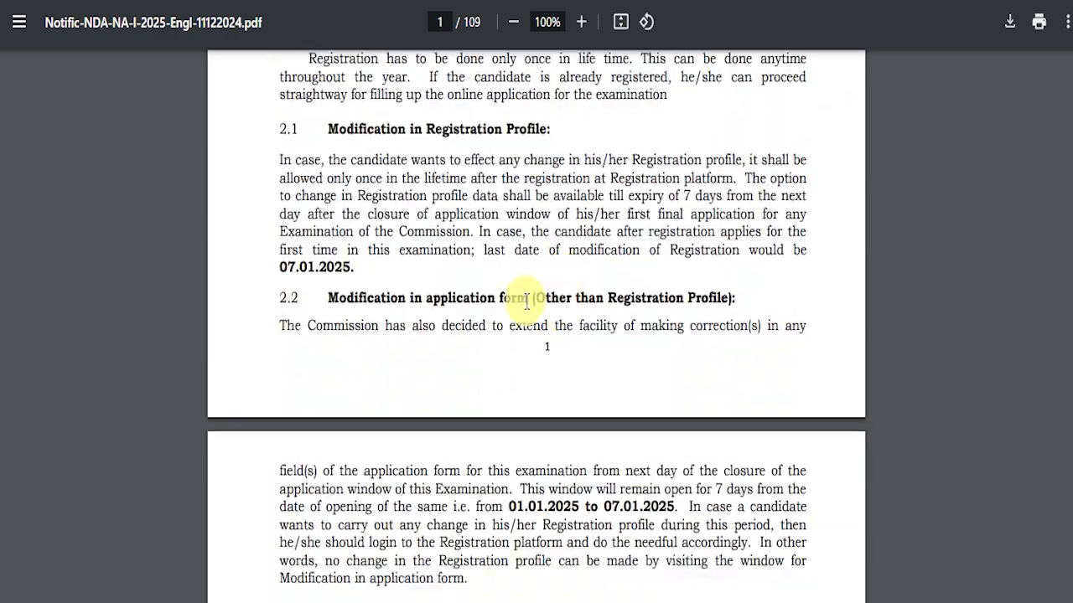
scroll(533, 299, "down", 8)
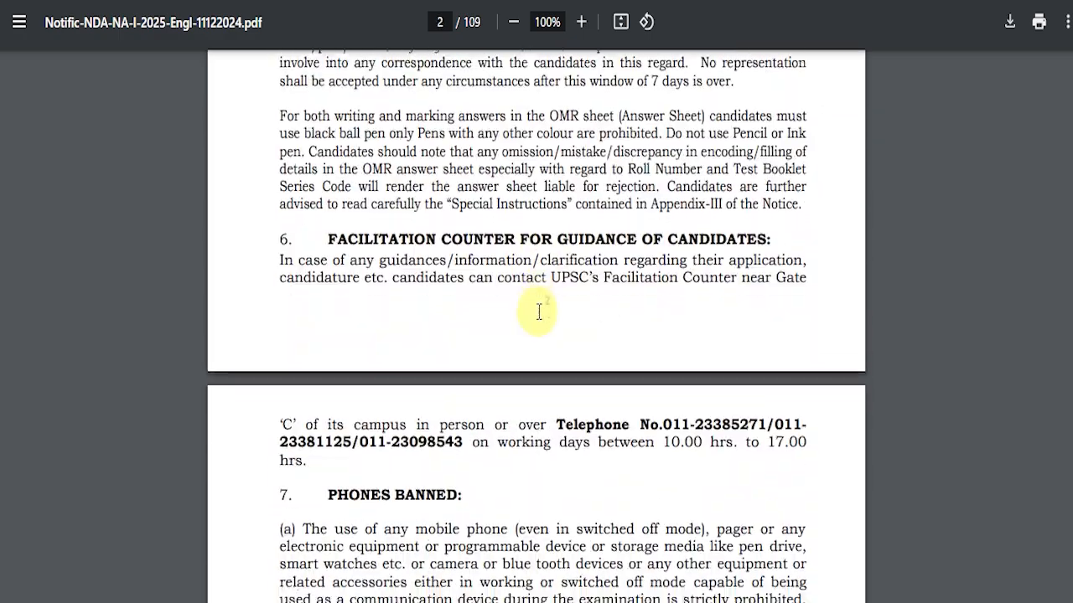
scroll(539, 309, "down", 5)
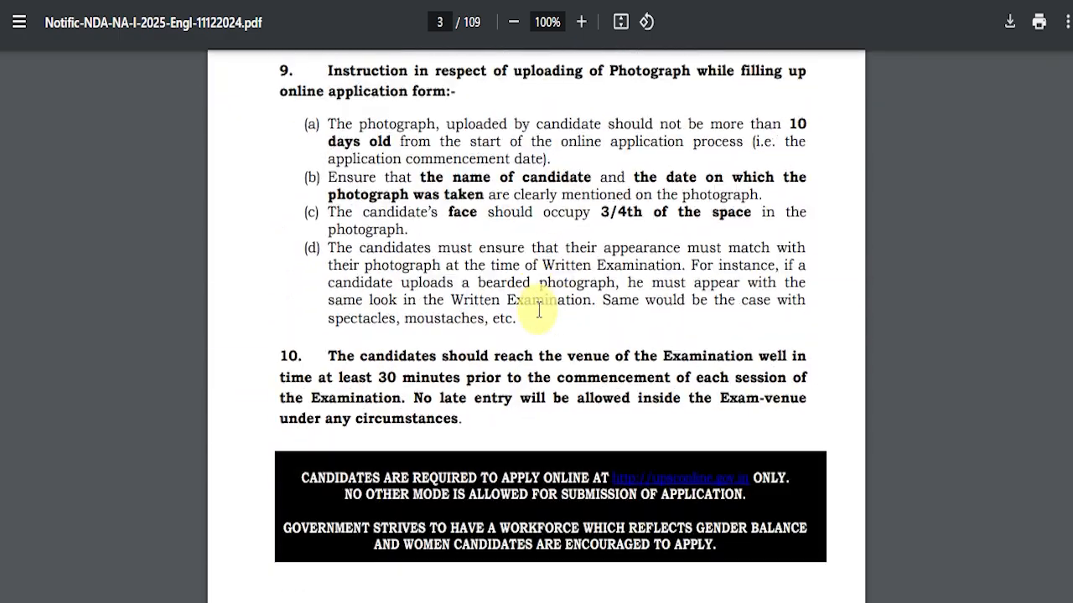
scroll(541, 307, "down", 4)
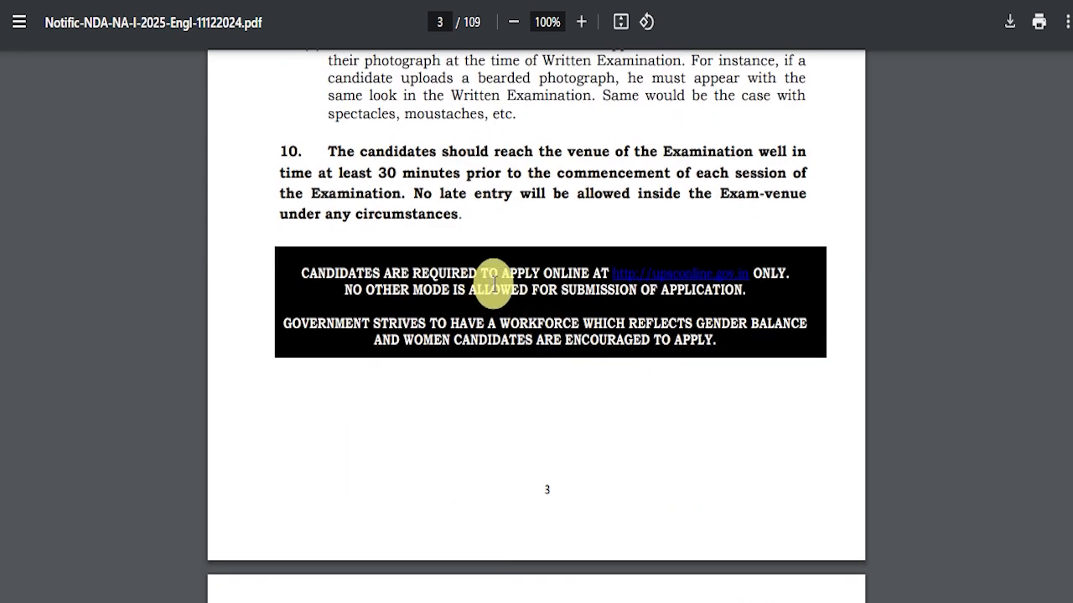
scroll(495, 285, "down", 6)
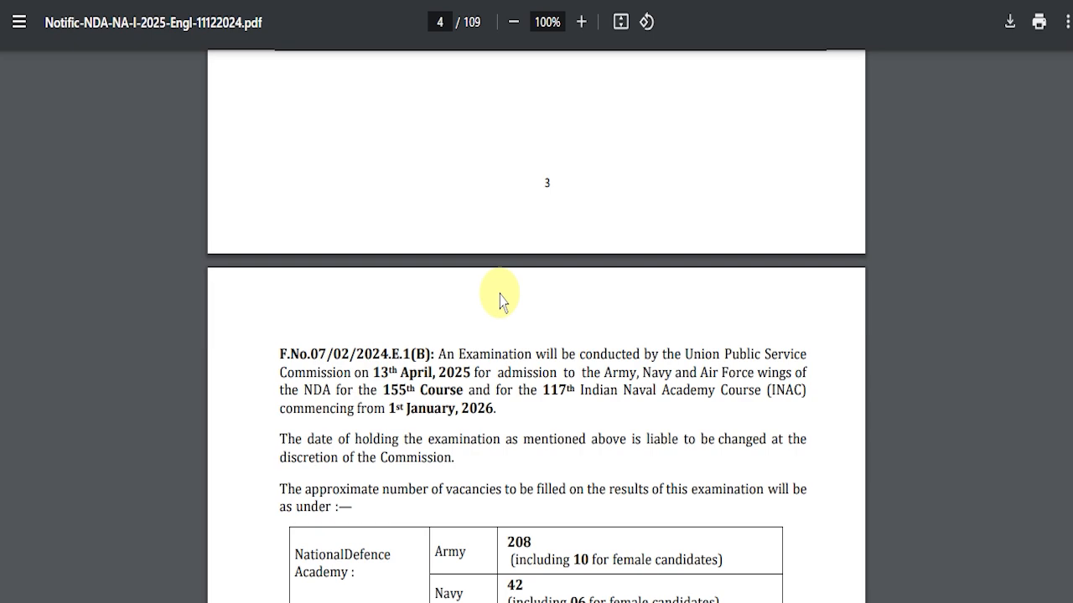
scroll(501, 302, "down", 8)
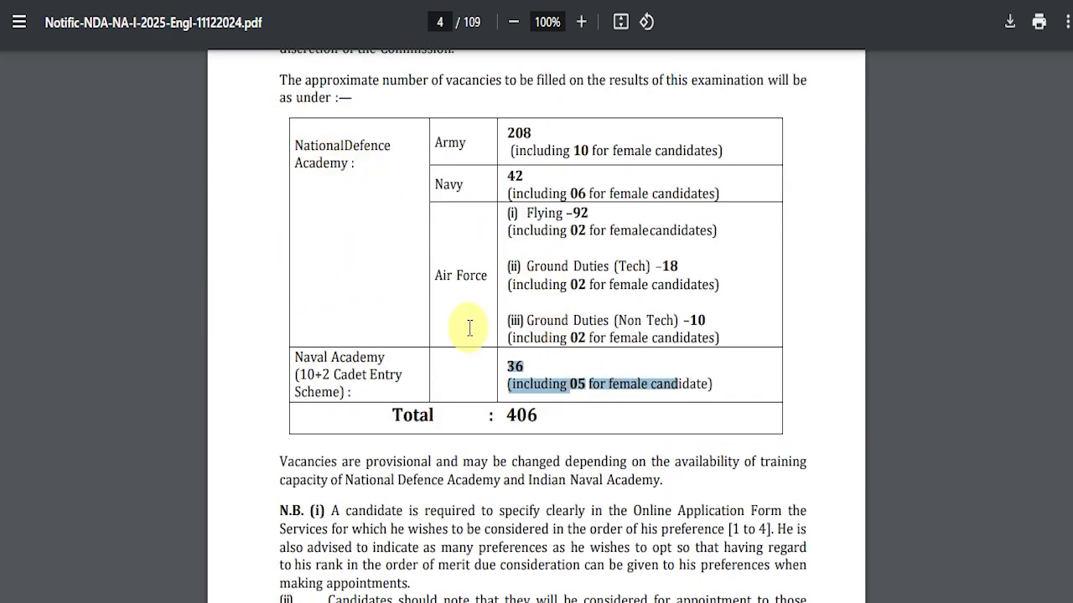
scroll(536, 419, "down", 18)
scroll(534, 401, "down", 20)
scroll(526, 384, "down", 20)
scroll(578, 377, "down", 20)
- Return to page 1 and highlight the opening notice text
left_click_drag(1068, 125, 1070, 60)
left_click_drag(272, 148, 597, 519)
left_click(592, 523)
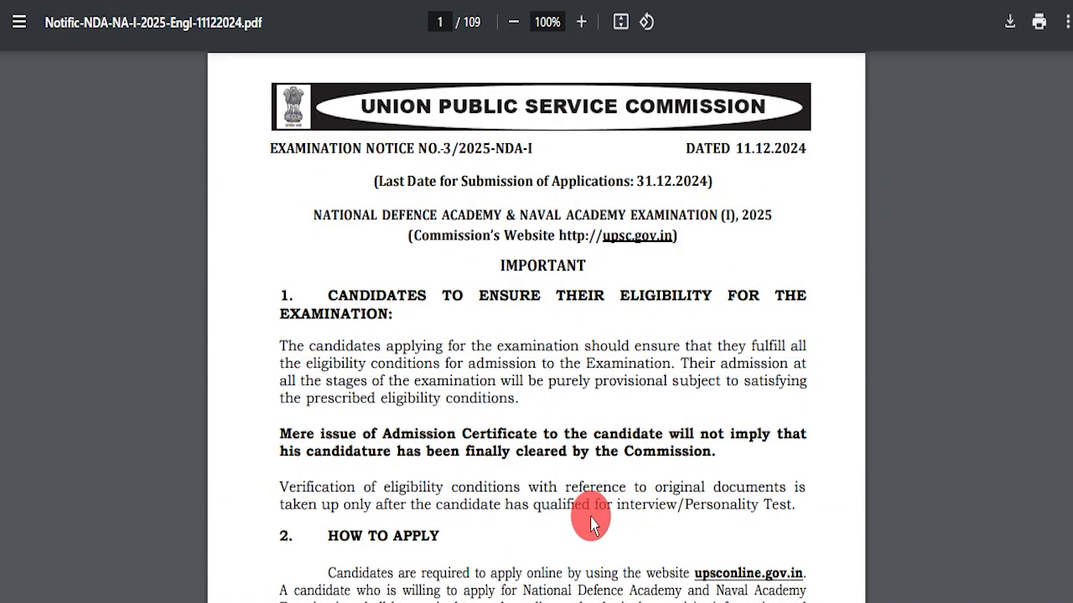
- Follow the NDA post's Apply Online link and point out the OTR login form and login modes
left_click(285, 1)
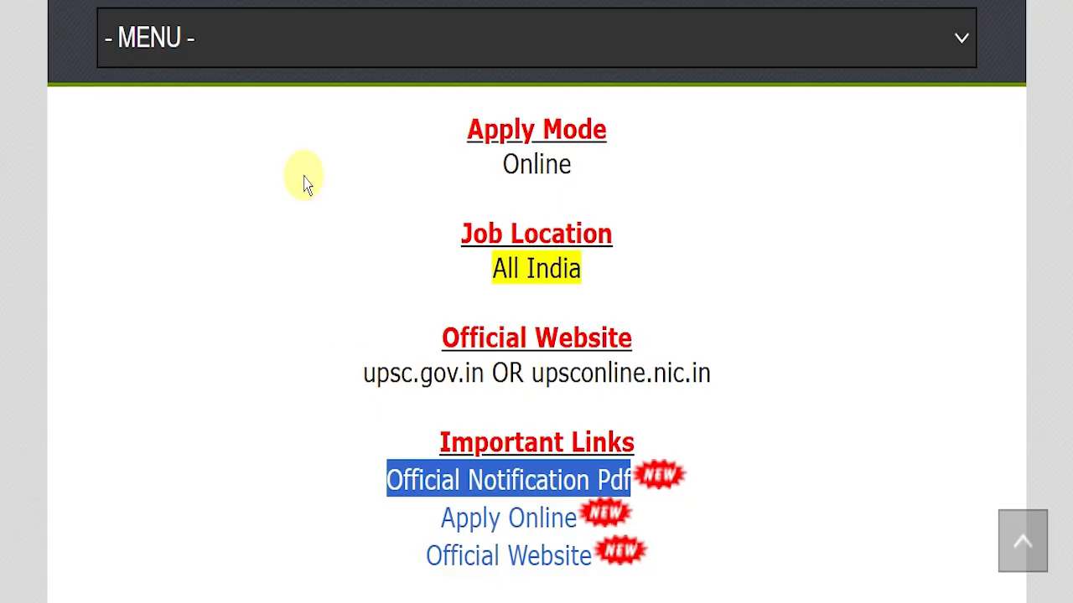
left_click_drag(378, 506, 579, 510)
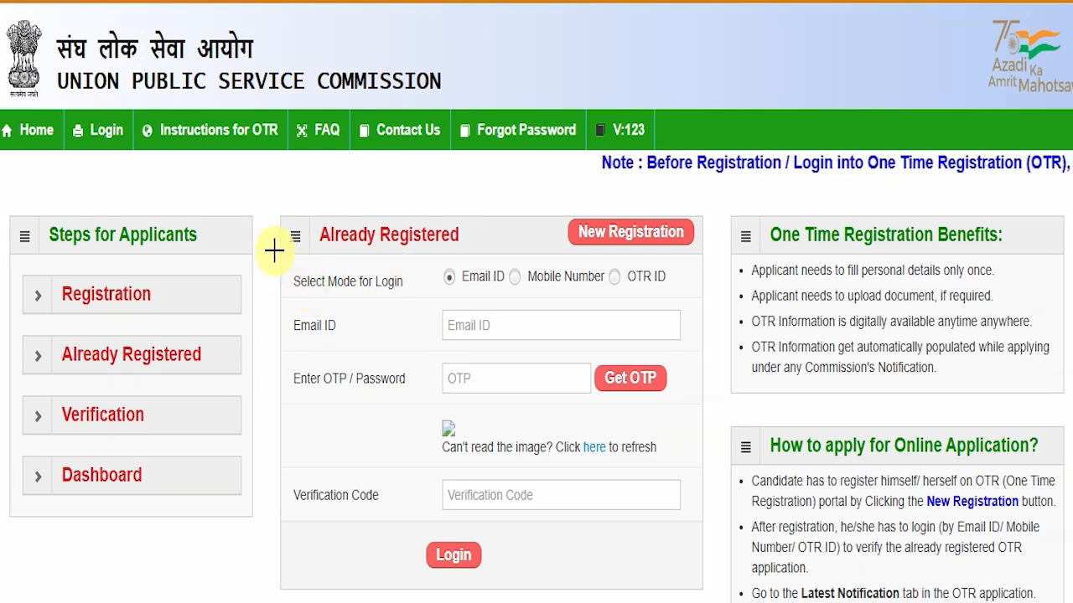
left_click_drag(281, 262, 718, 578)
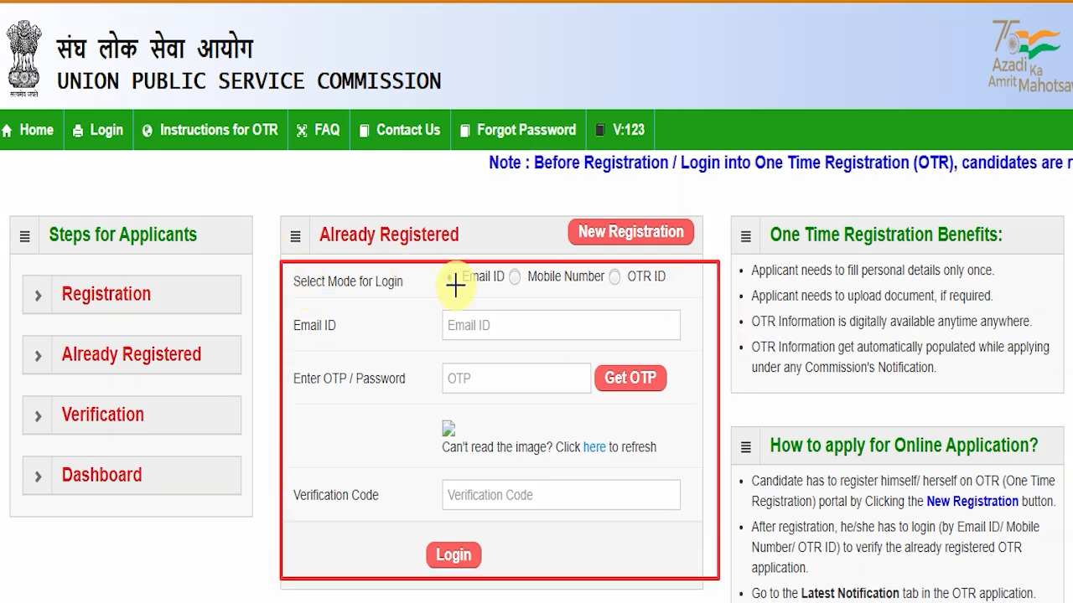
left_click_drag(427, 258, 671, 283)
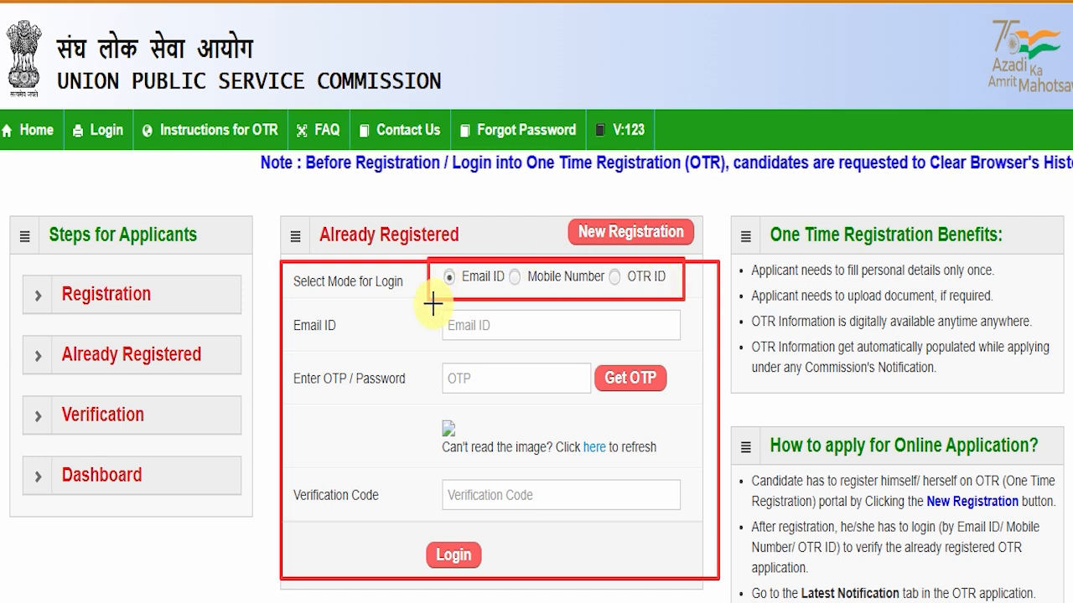
- Point out the login fields, then open the New Registration form
mouse_move(432, 310)
left_mouse_down()
mouse_move(514, 326)
mouse_move(531, 346)
left_mouse_up()
left_click_drag(437, 363, 523, 394)
left_click_drag(432, 468, 584, 516)
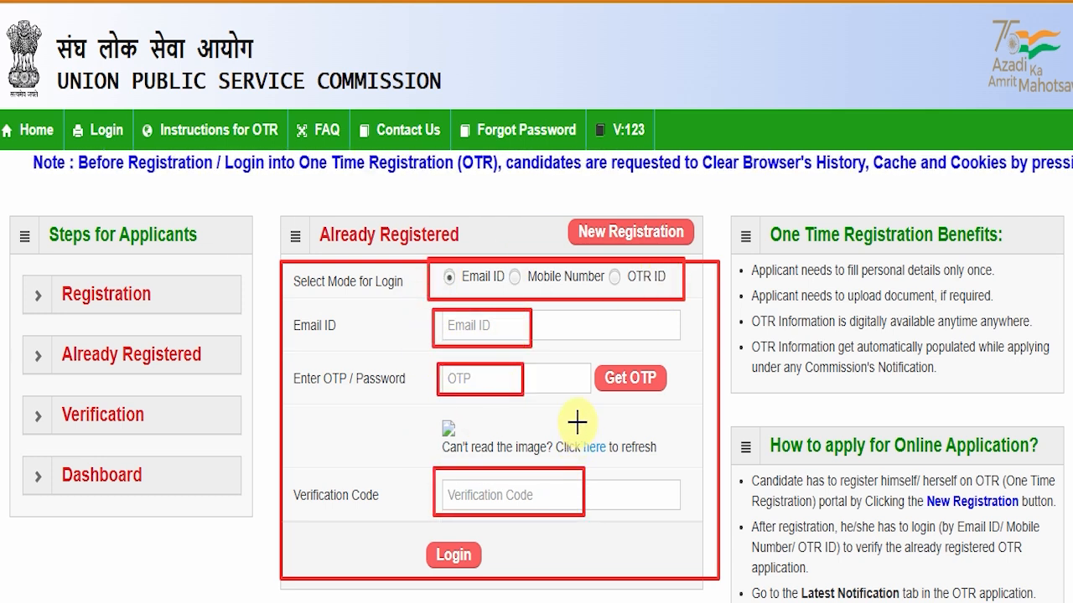
key("Escape")
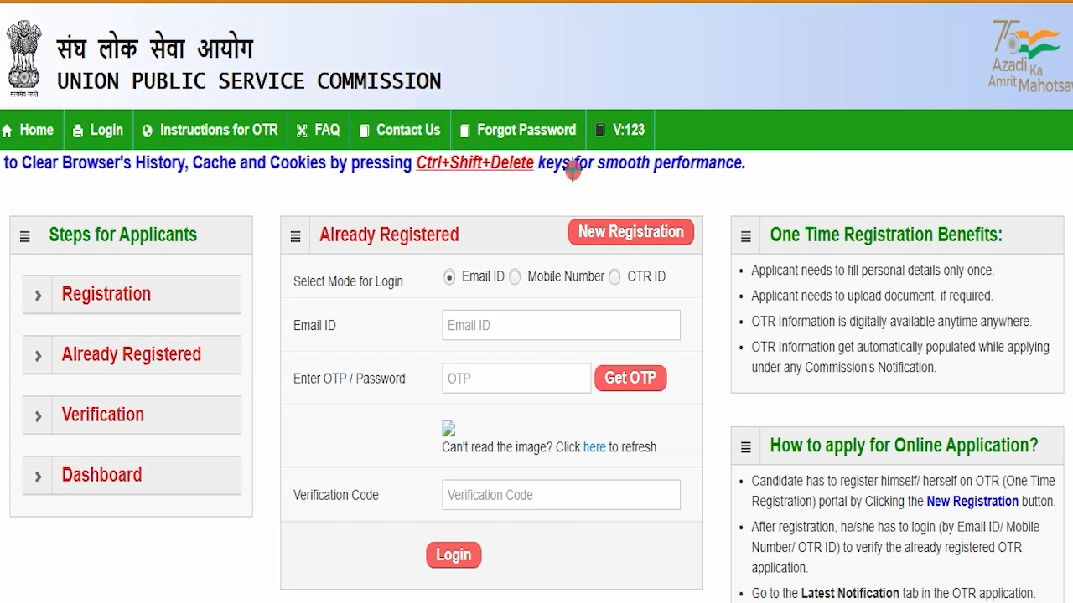
left_click_drag(573, 170, 691, 241)
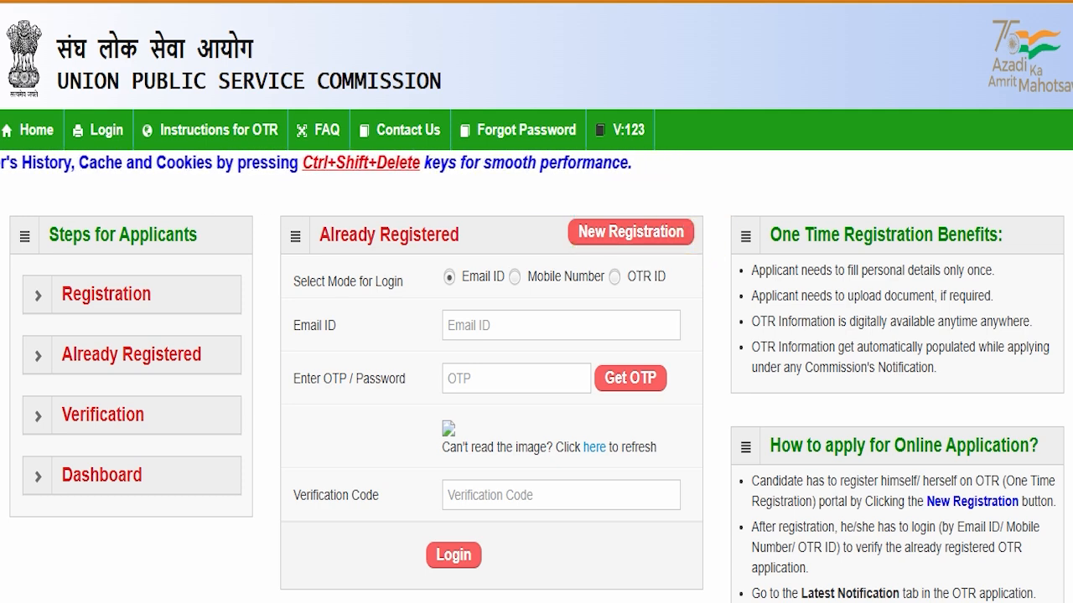
left_click(600, 238)
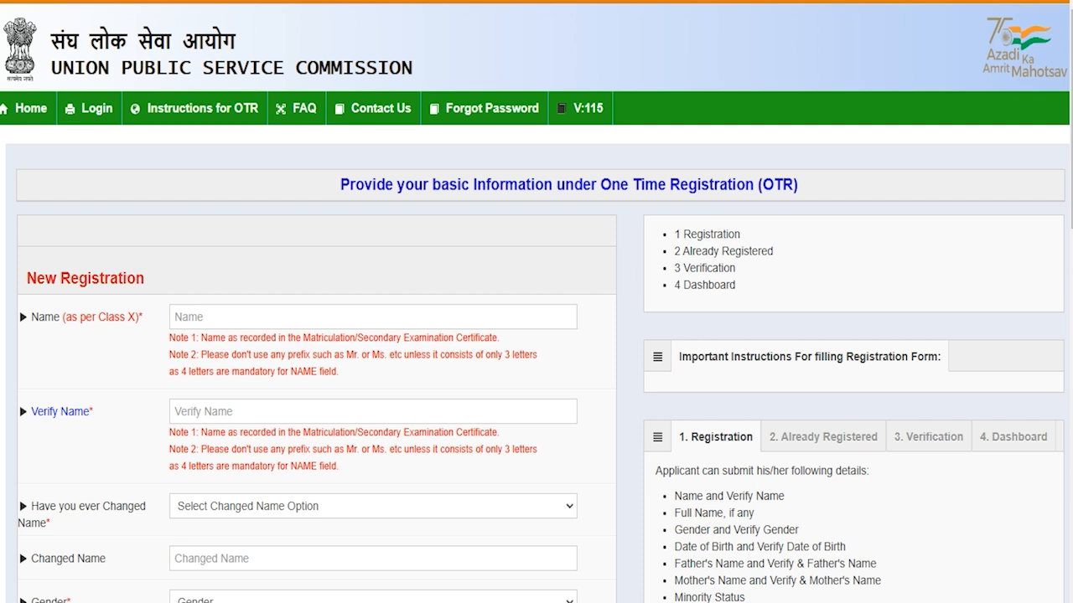
- Enter the candidate's name in both Name and Verify Name
left_click(197, 315)
type("Amit")
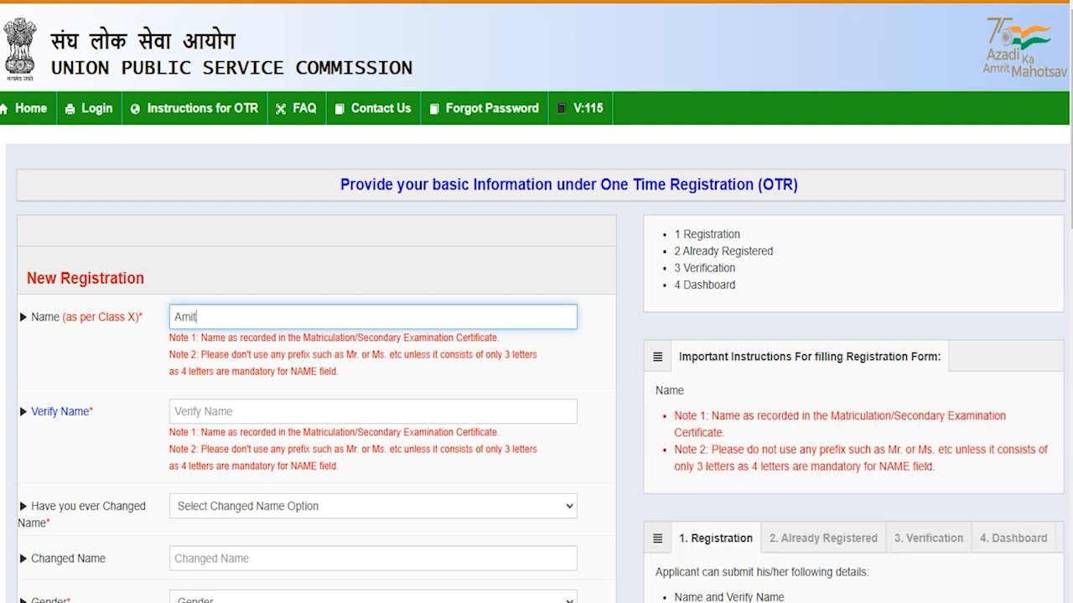
left_click(192, 420)
type("Amit")
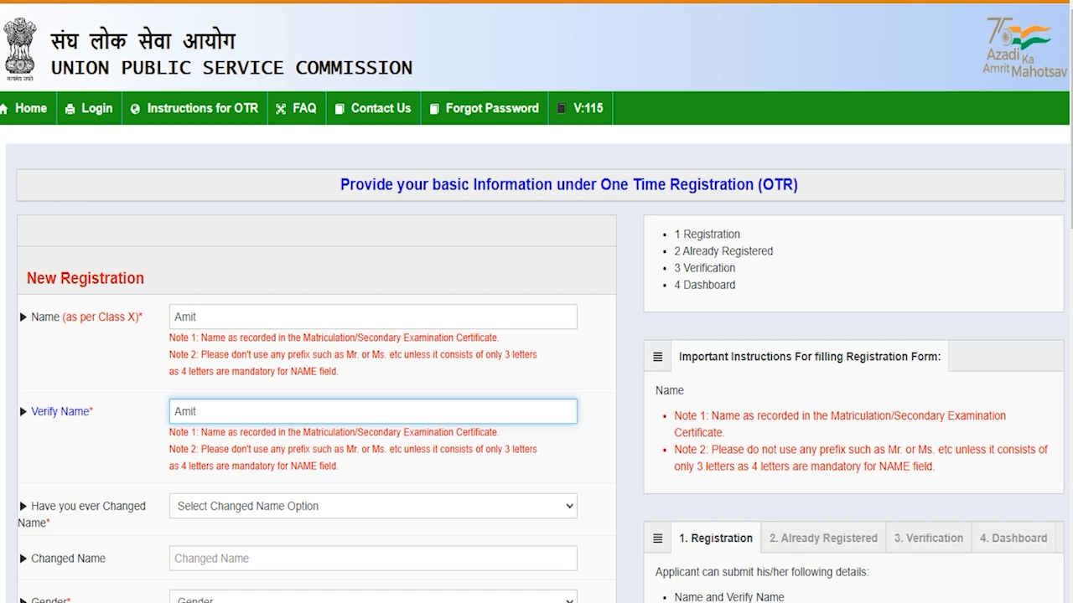
- Answer No to changed name and set Gender and Verify Gender to Male
scroll(536, 335, "down", 3)
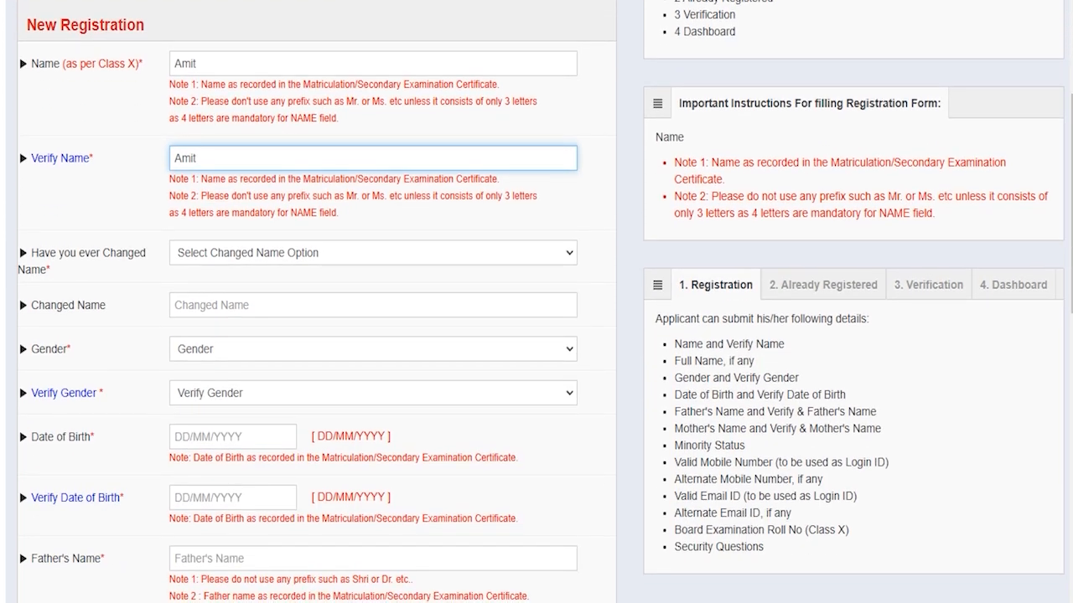
left_click(265, 249)
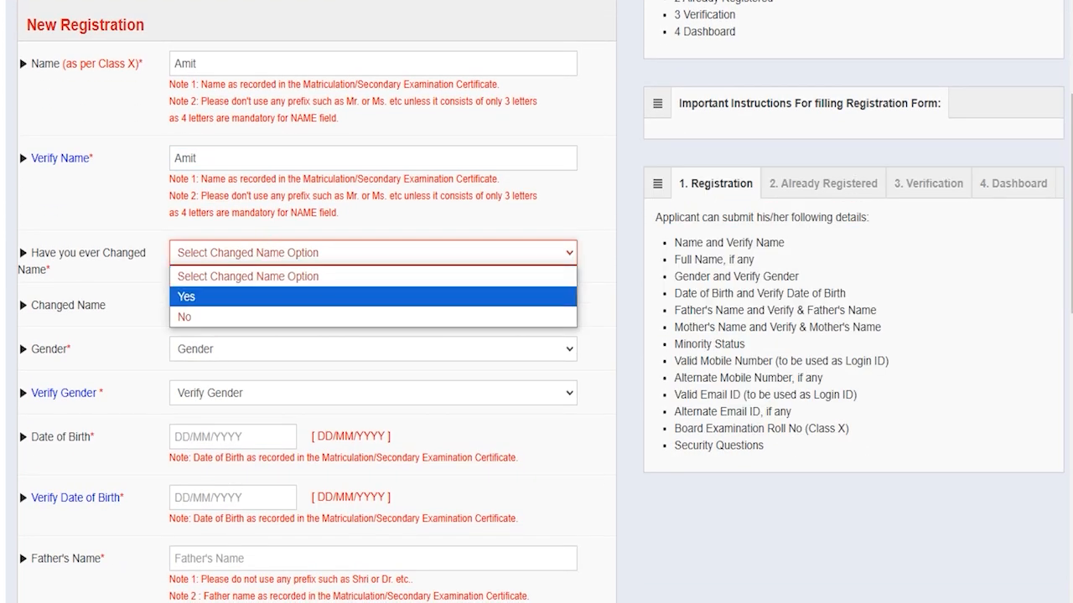
left_click(205, 296)
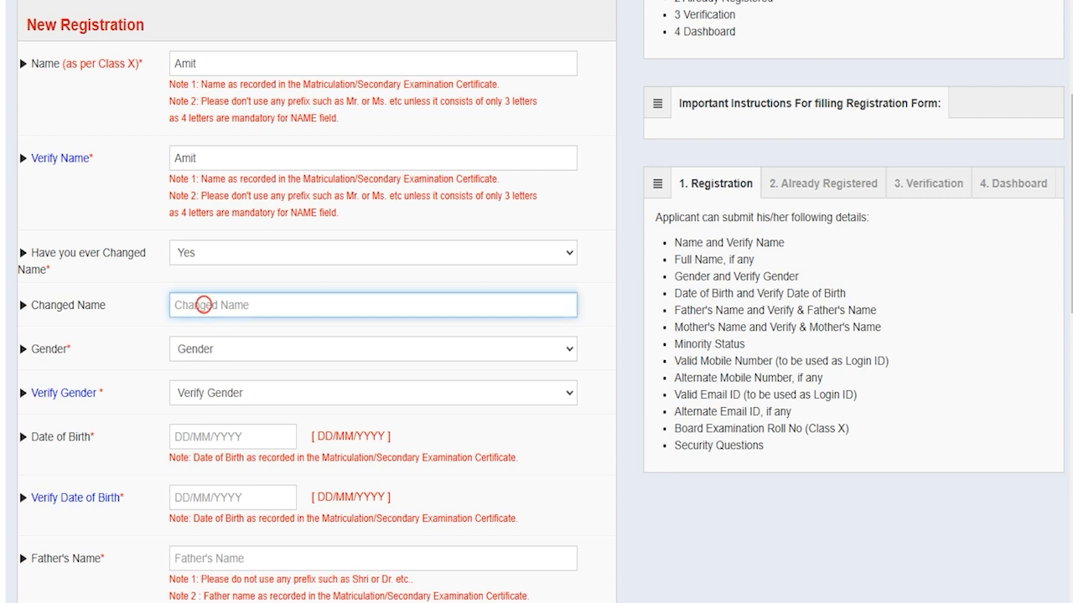
left_click(209, 255)
left_click(193, 316)
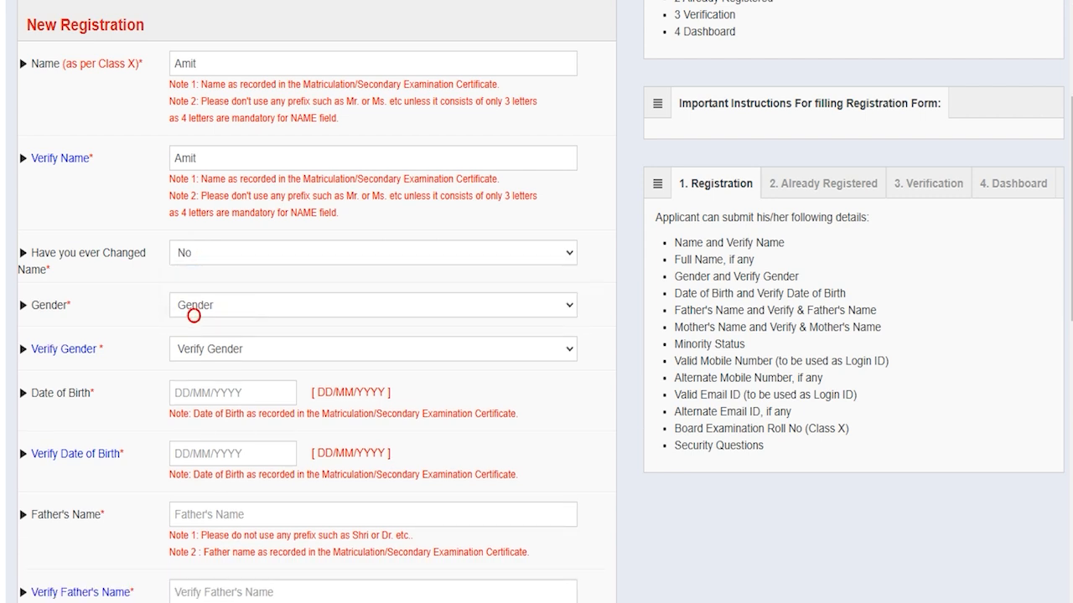
left_click(216, 307)
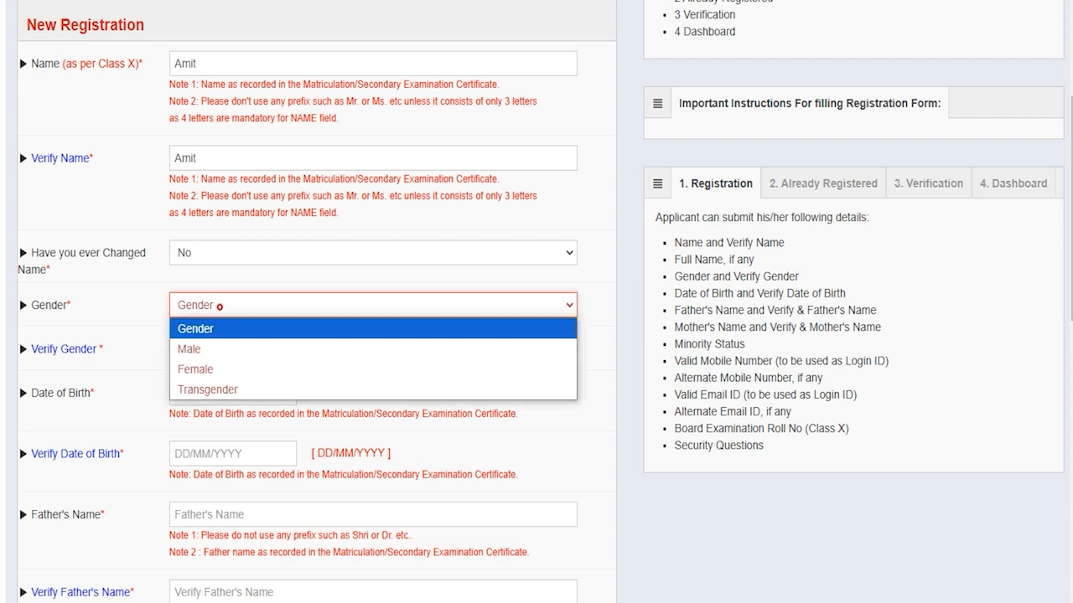
left_click(204, 348)
left_click(210, 349)
left_click(206, 395)
- Skip the date-of-birth calendars and enter the father's name in both father's name fields
left_click(210, 395)
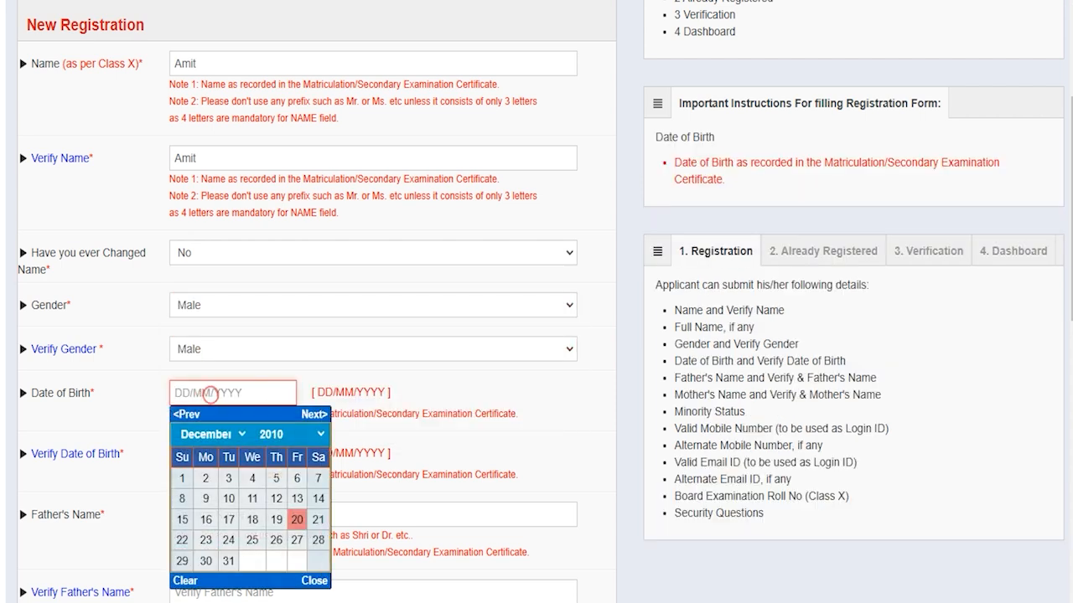
left_click(310, 584)
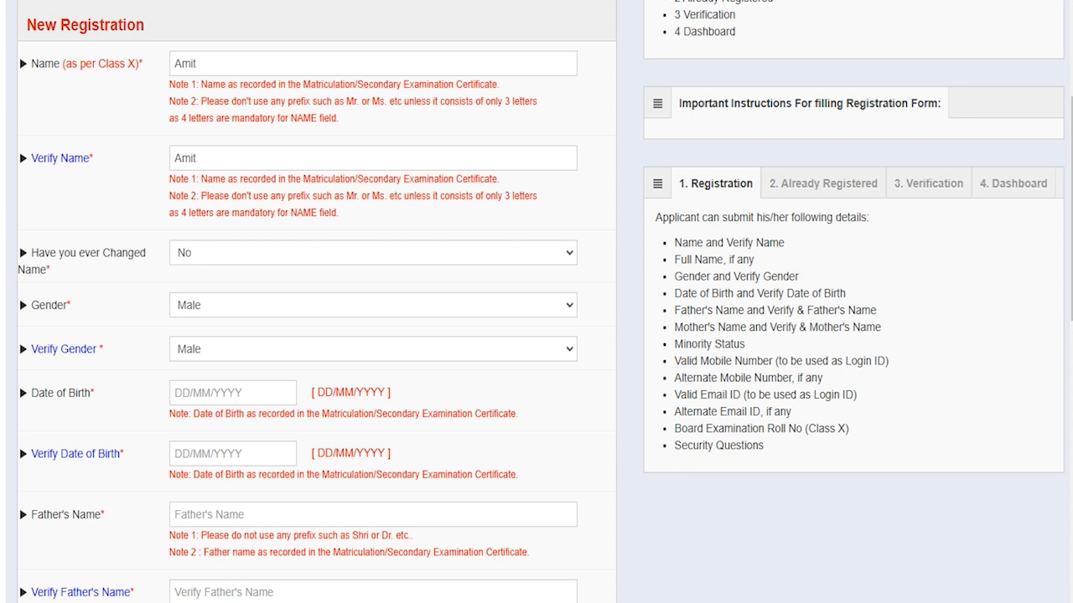
left_click(211, 453)
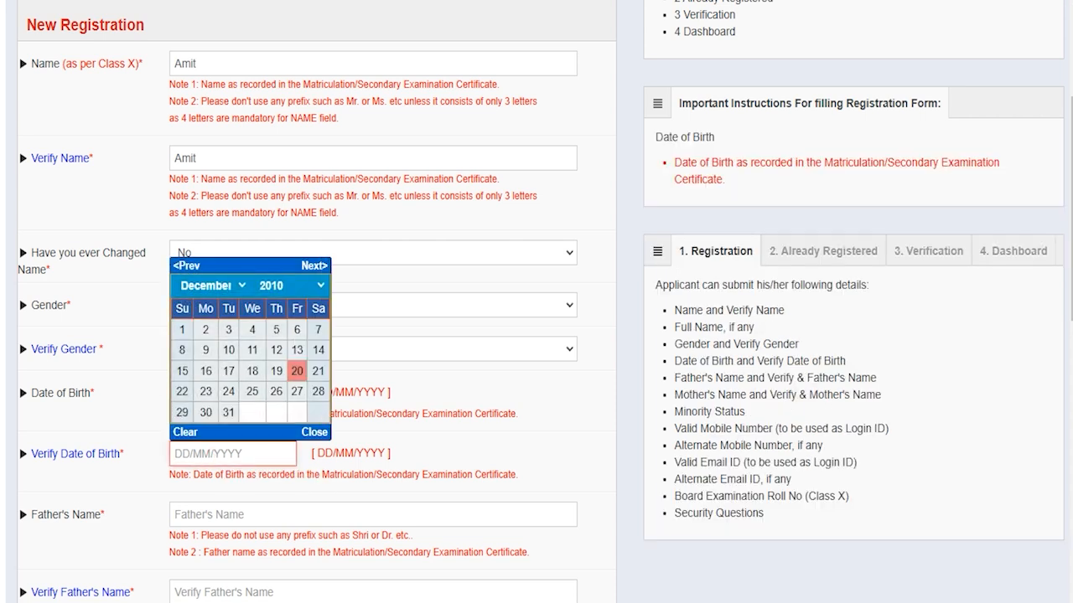
left_click(210, 513)
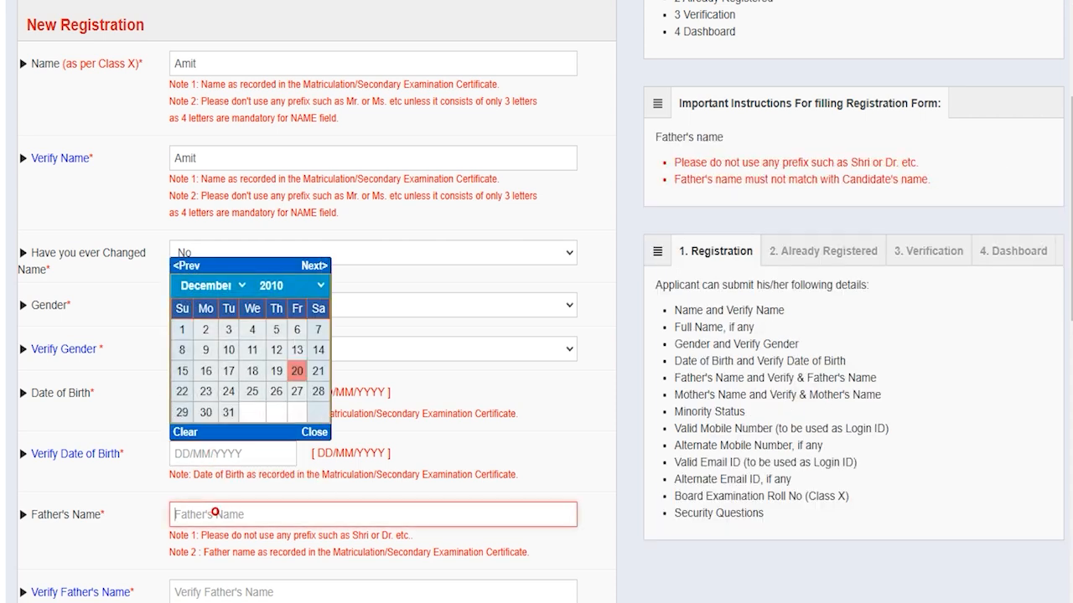
type("Rakesh")
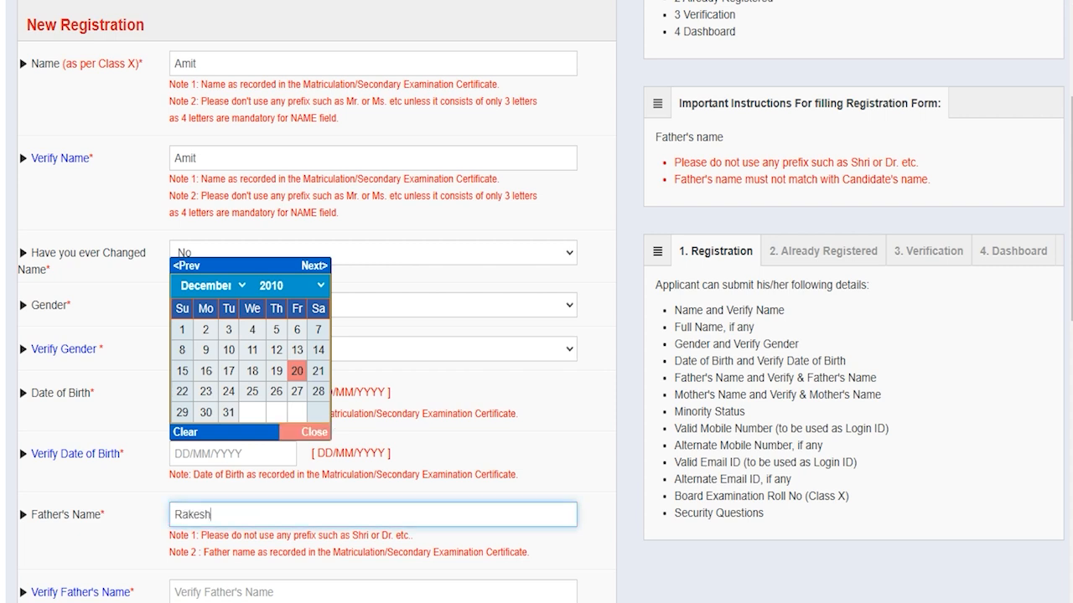
left_click(207, 590)
type("Rakesh")
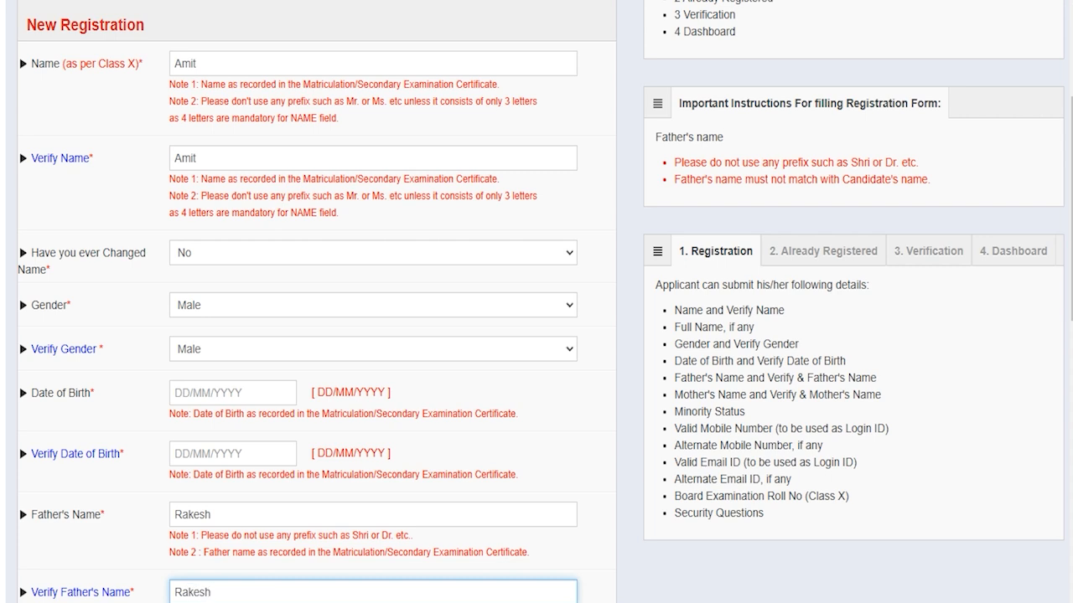
- Move through the mother's name and verify mother's name fields
scroll(536, 302, "down", 4)
left_click(204, 332)
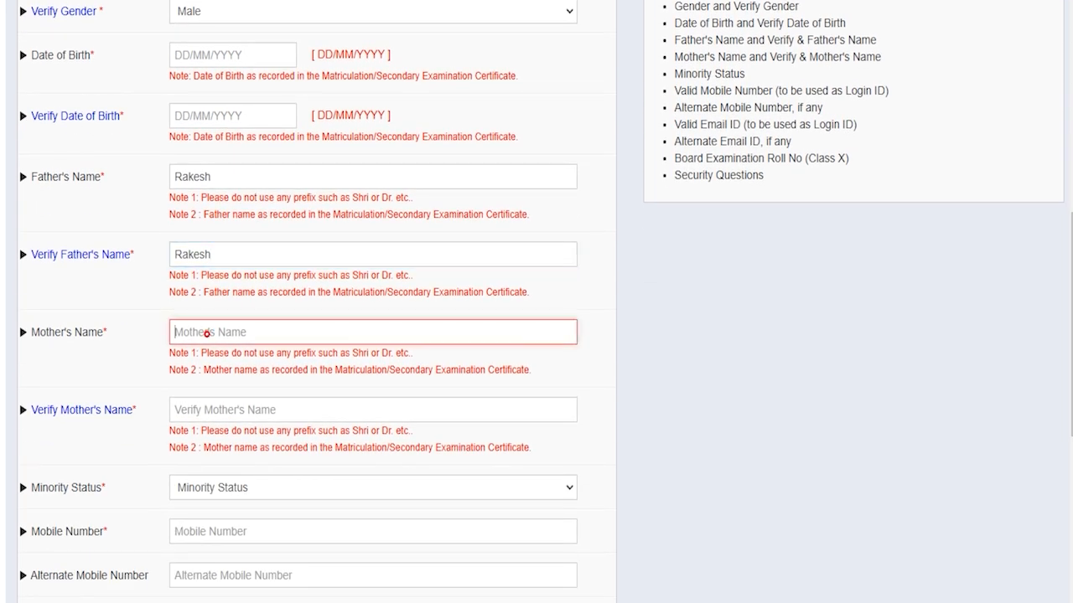
left_click(207, 410)
scroll(207, 409, "down", 1)
scroll(207, 409, "down", 2)
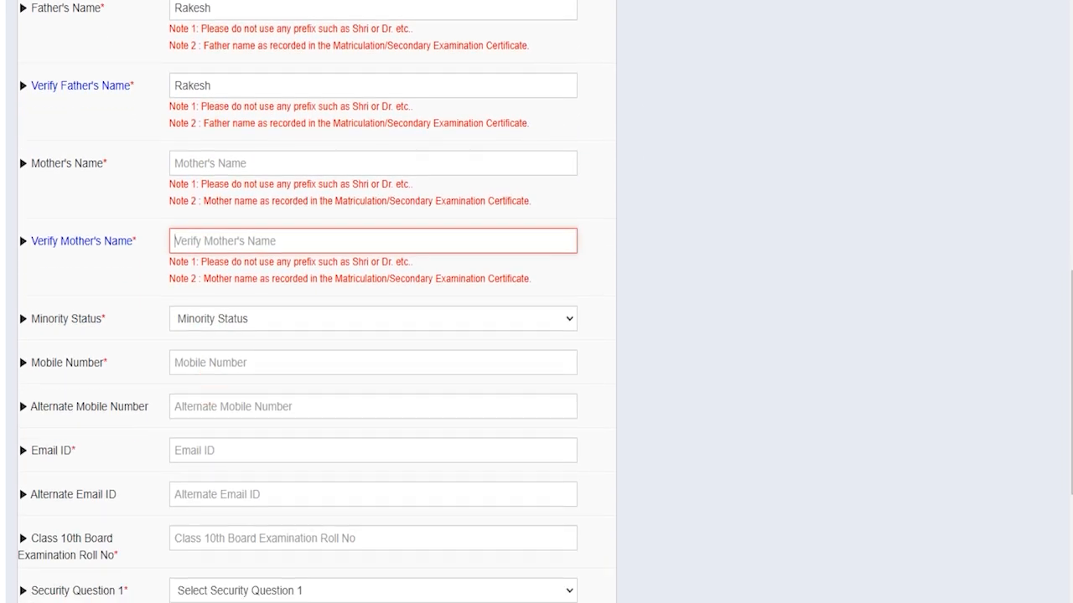
- Set Minority Status to No after briefly trying Yes, leaving no minority category
left_click(222, 318)
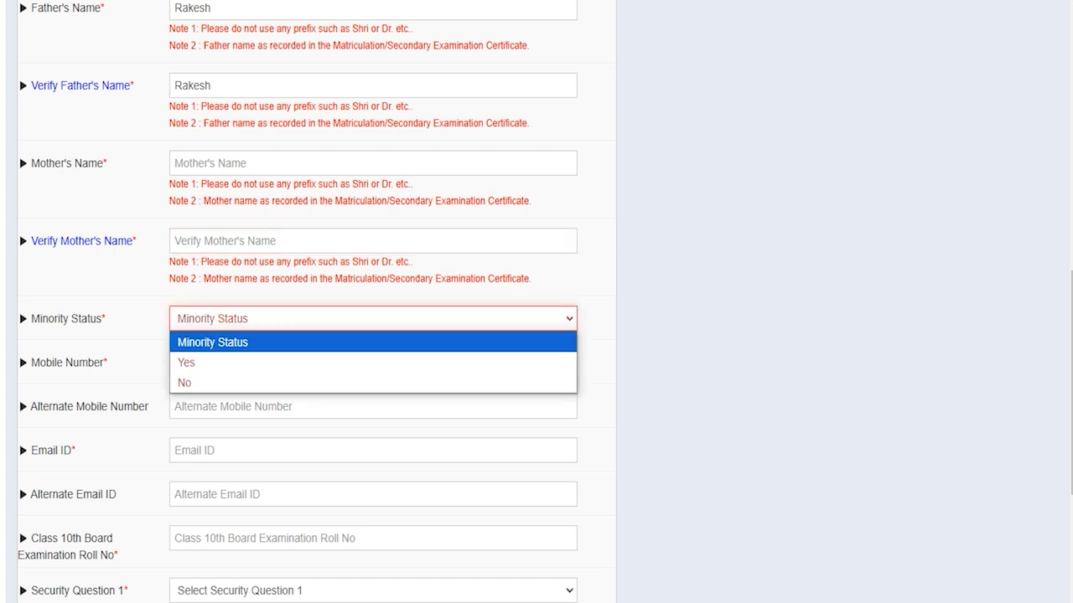
left_click(189, 362)
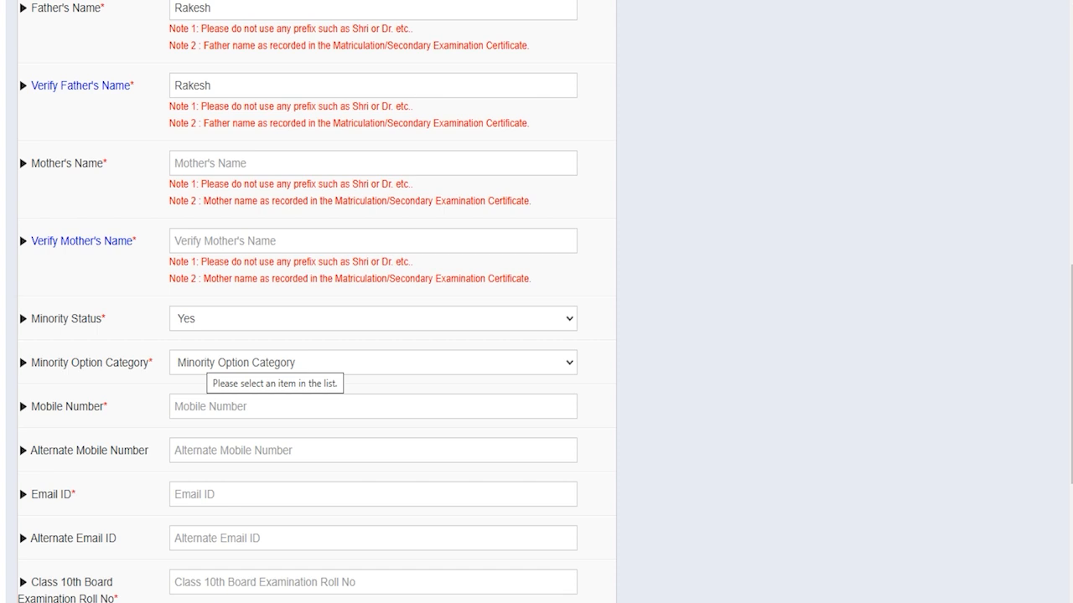
left_click(207, 362)
key("Down")
key("Down")
key("Down")
key("Down")
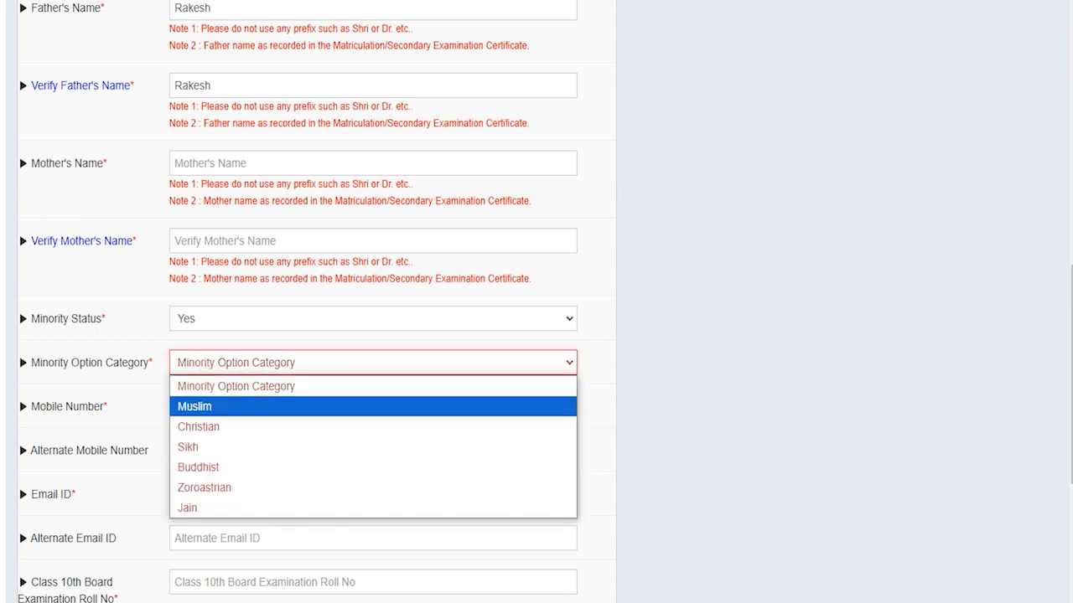
key("Up")
key("Up")
key("Up")
key("Up")
left_click(223, 317)
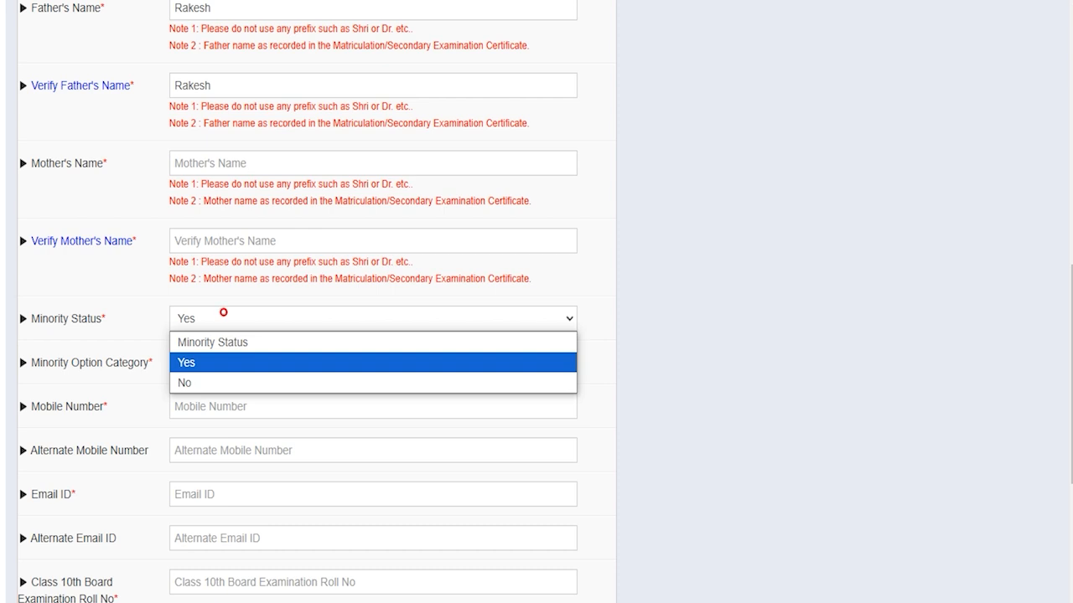
key("Down")
left_click(196, 383)
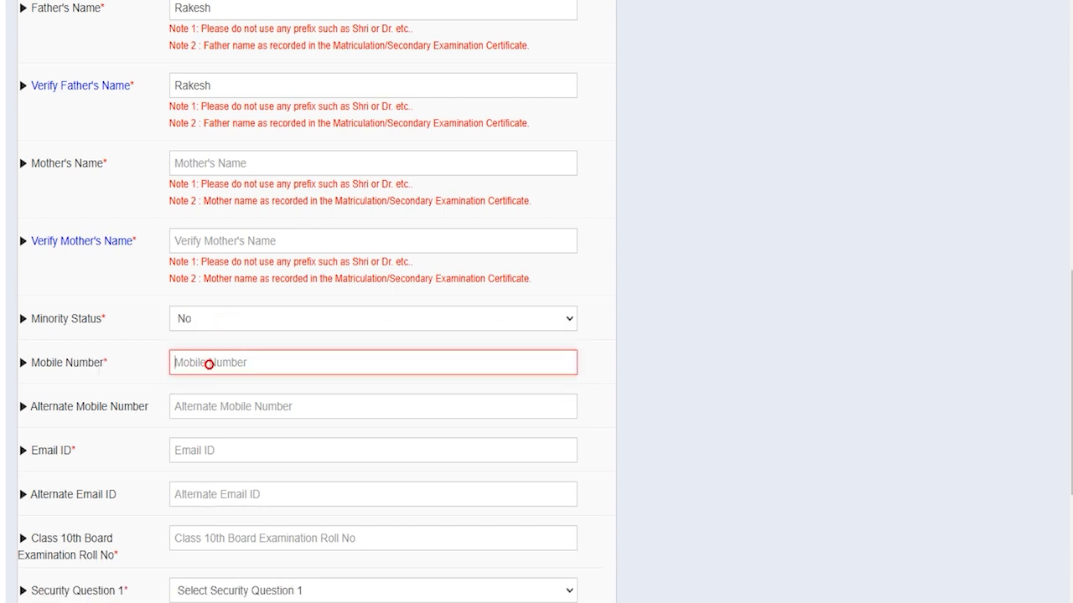
scroll(210, 368, "down", 1)
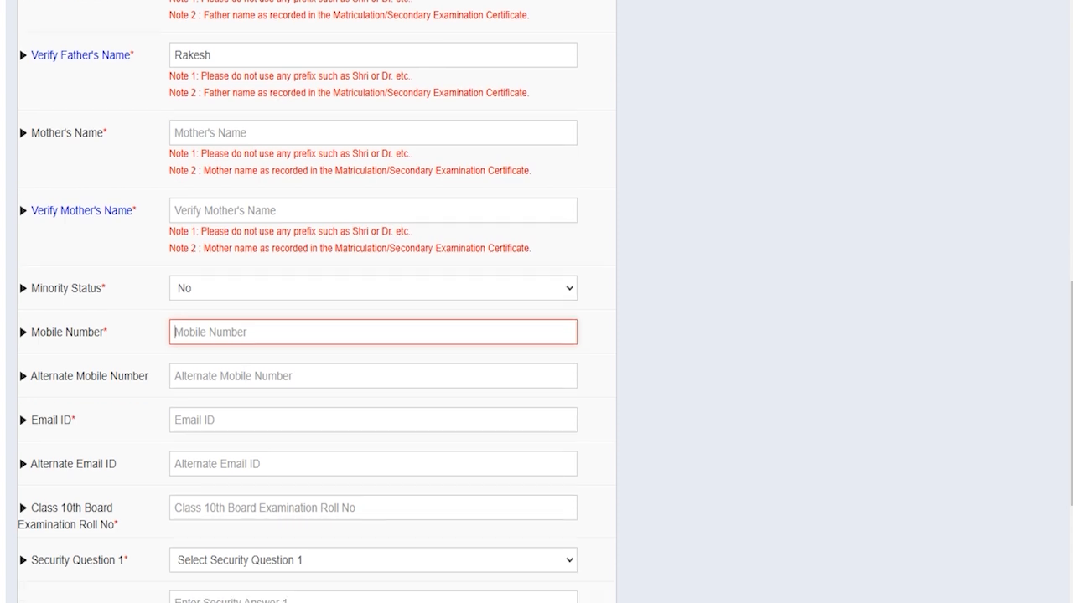
left_click(210, 365)
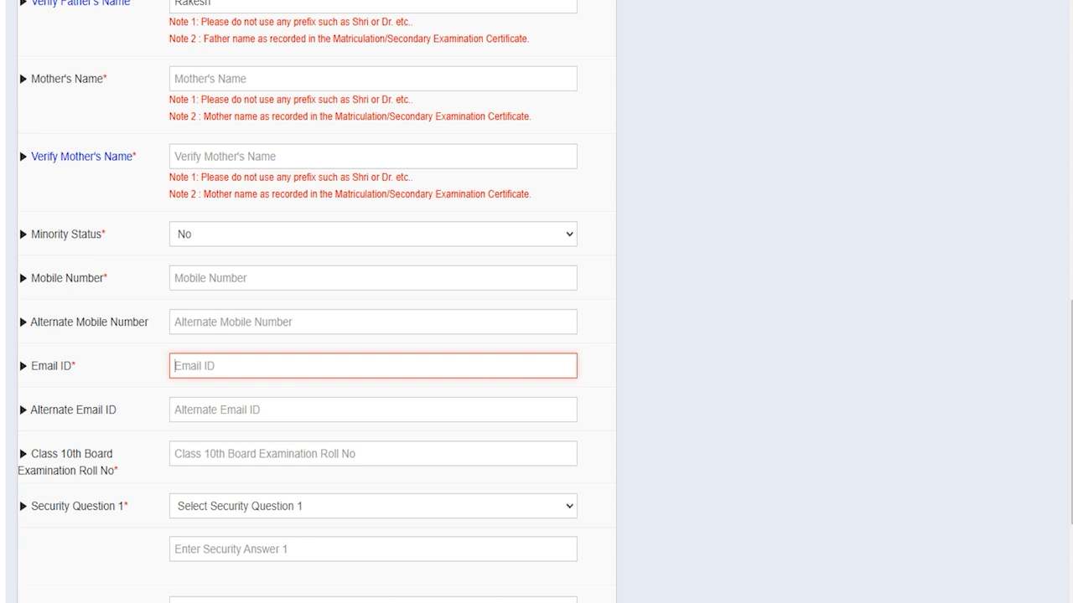
- Pass the Class 10th roll number and choose the childhood name question as Security Question 1
scroll(300, 302, "down", 2)
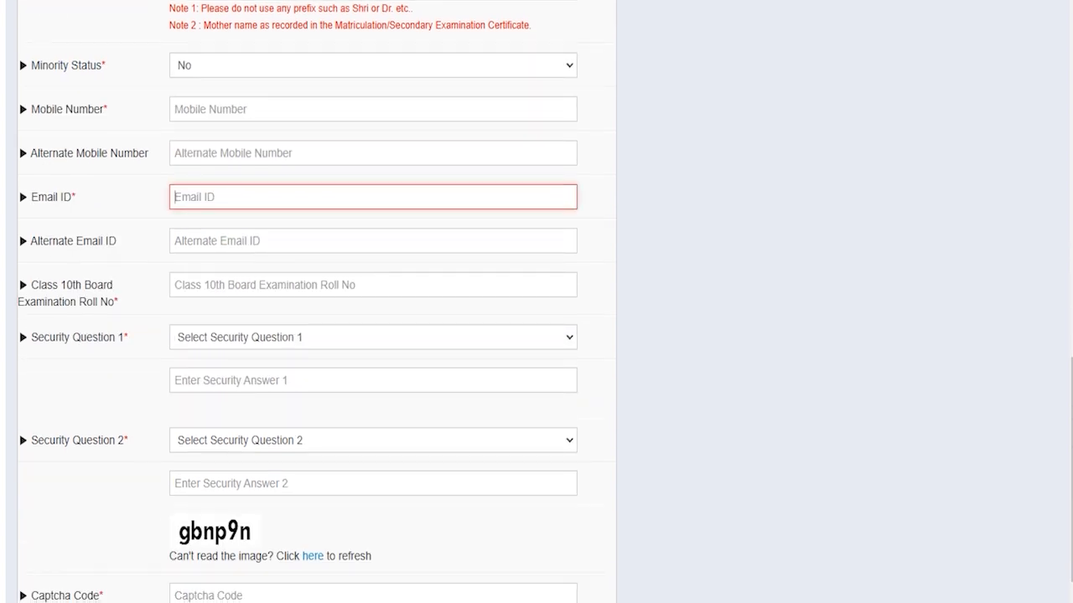
left_click(237, 284)
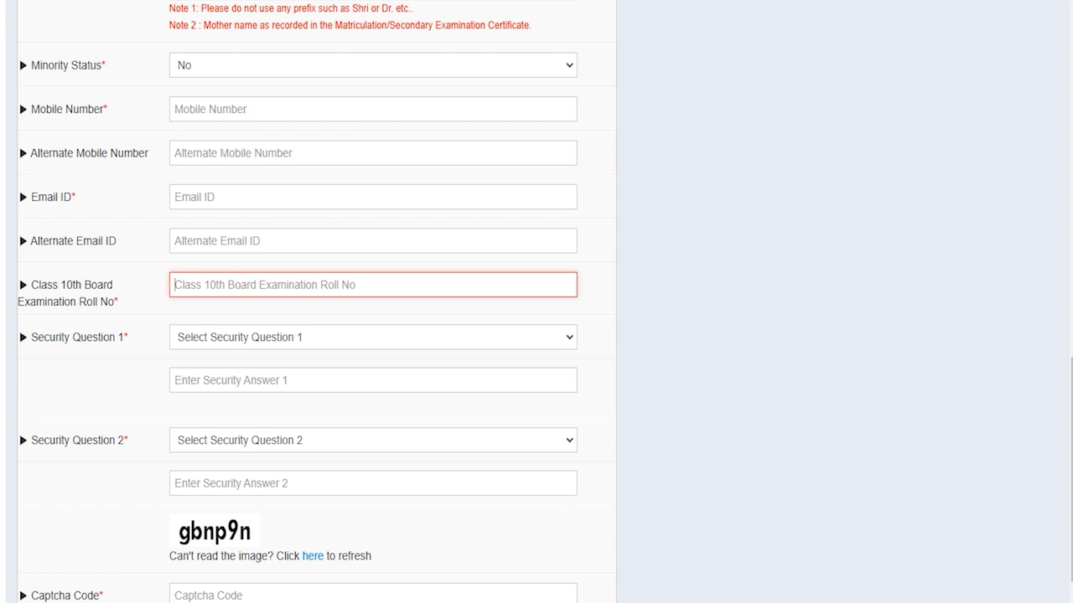
left_click(248, 337)
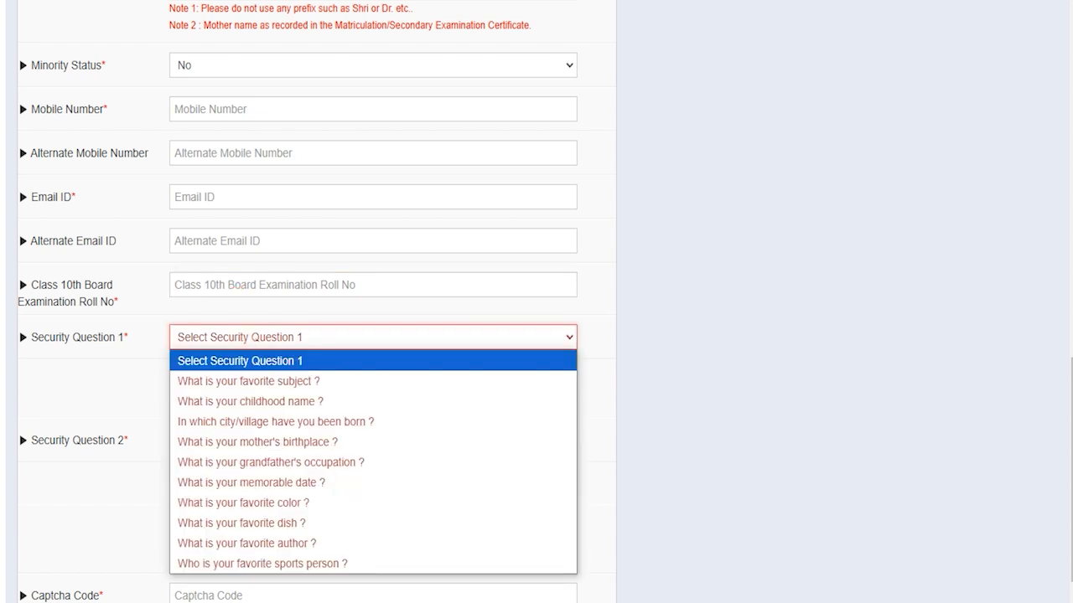
left_click(263, 401)
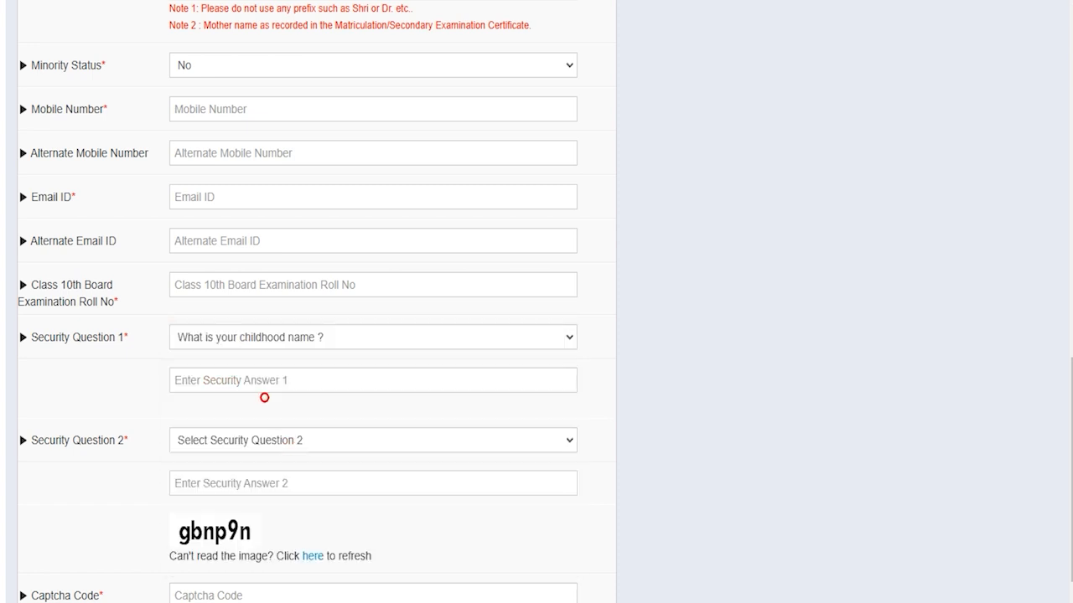
left_click(239, 380)
- Choose the favorite author question as Security Question 2 and enter the captcha code
left_click(241, 441)
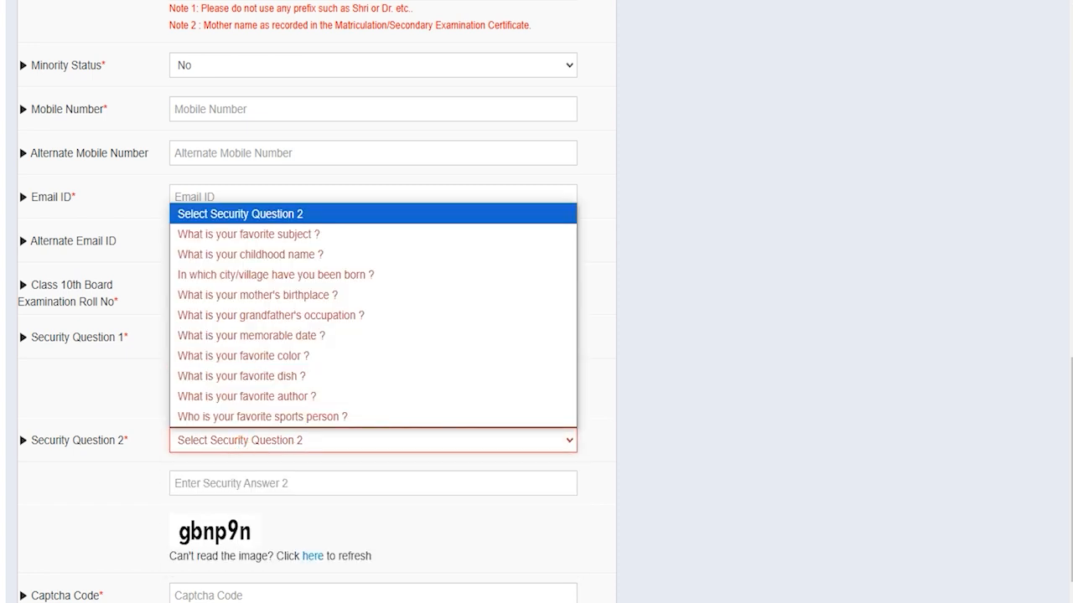
left_click(249, 401)
left_click(249, 482)
scroll(249, 483, "down", 2)
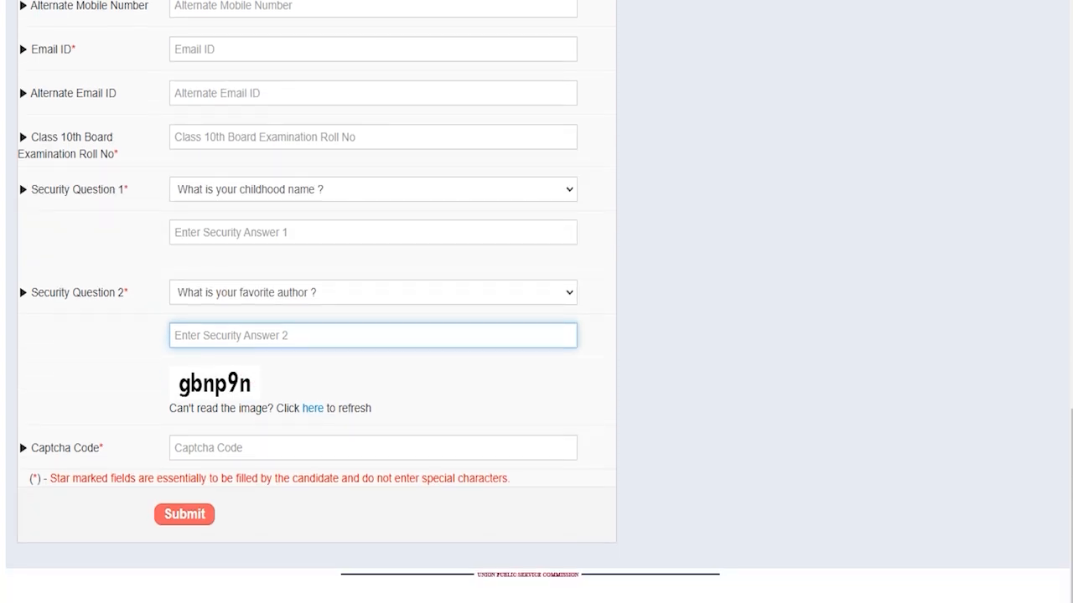
left_click(213, 448)
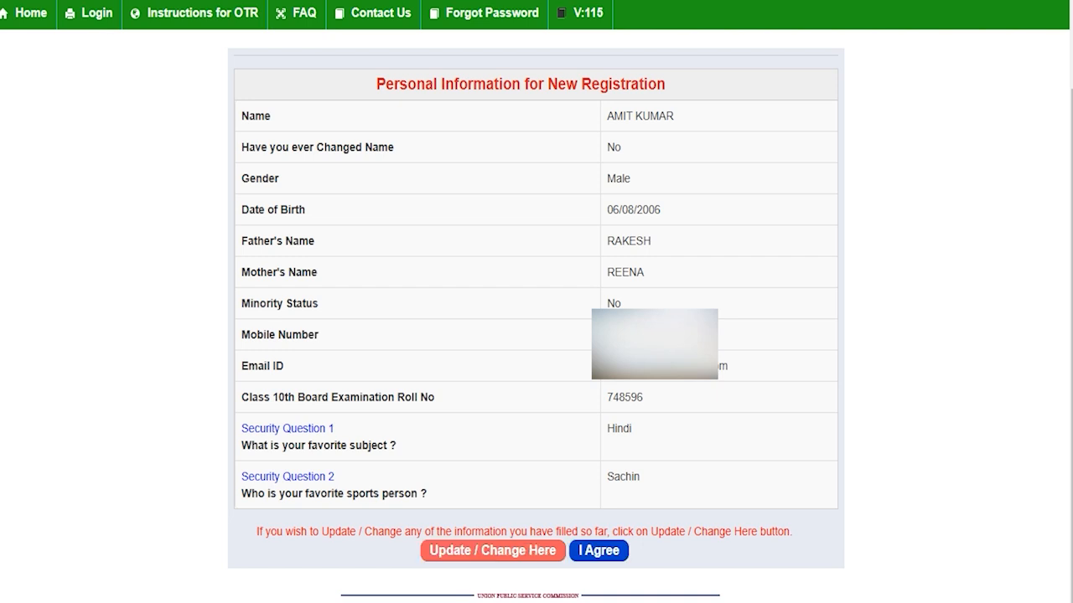
- Accept the registration summary with I Agree to proceed to verification
left_click(599, 550)
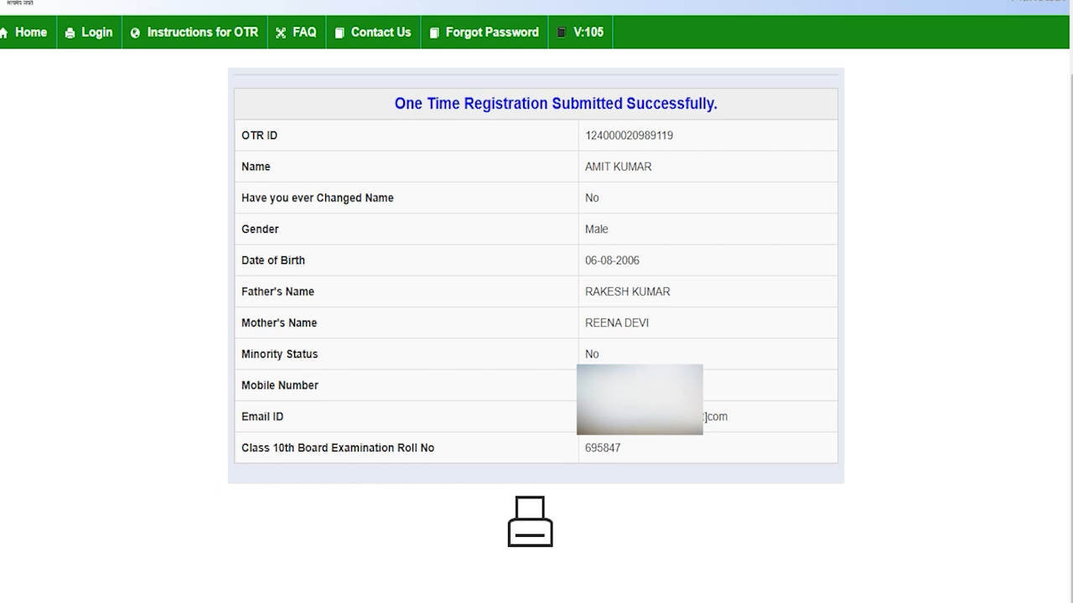
left_click_drag(451, 103, 689, 103)
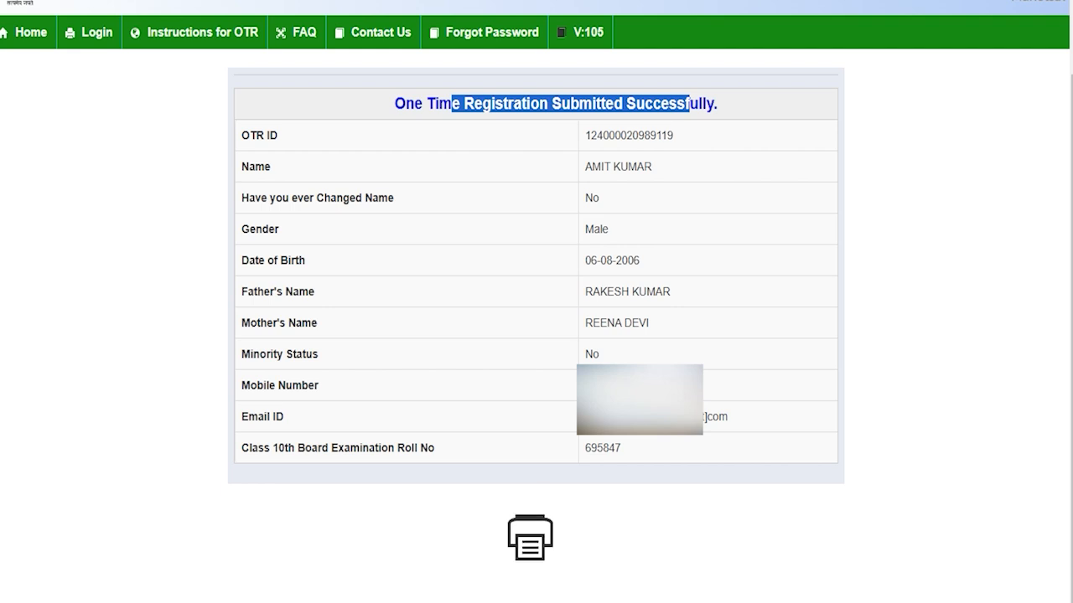
left_click(636, 244)
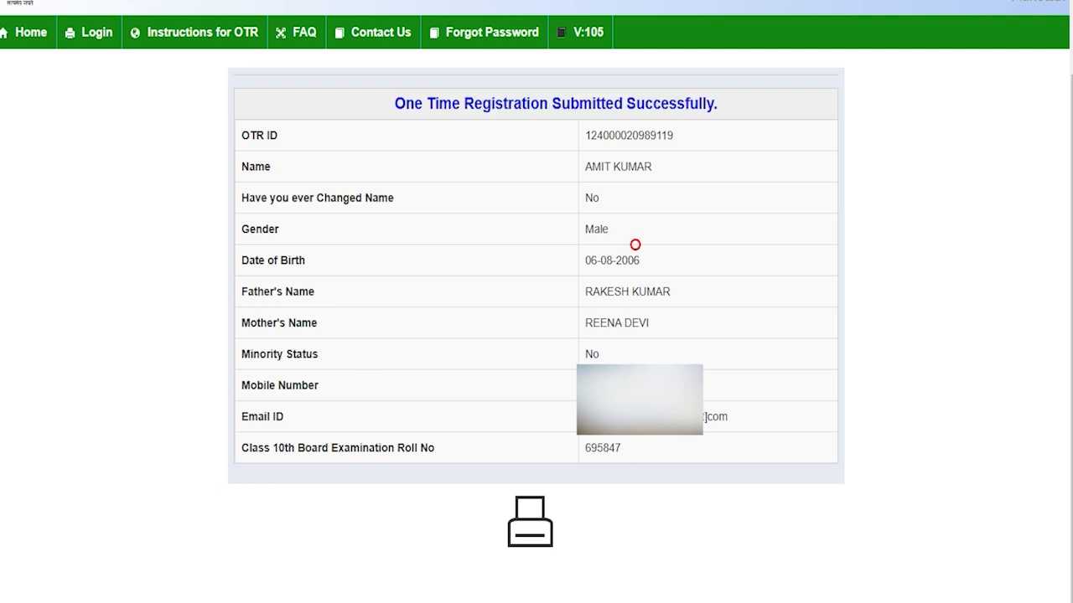
left_click_drag(584, 135, 673, 135)
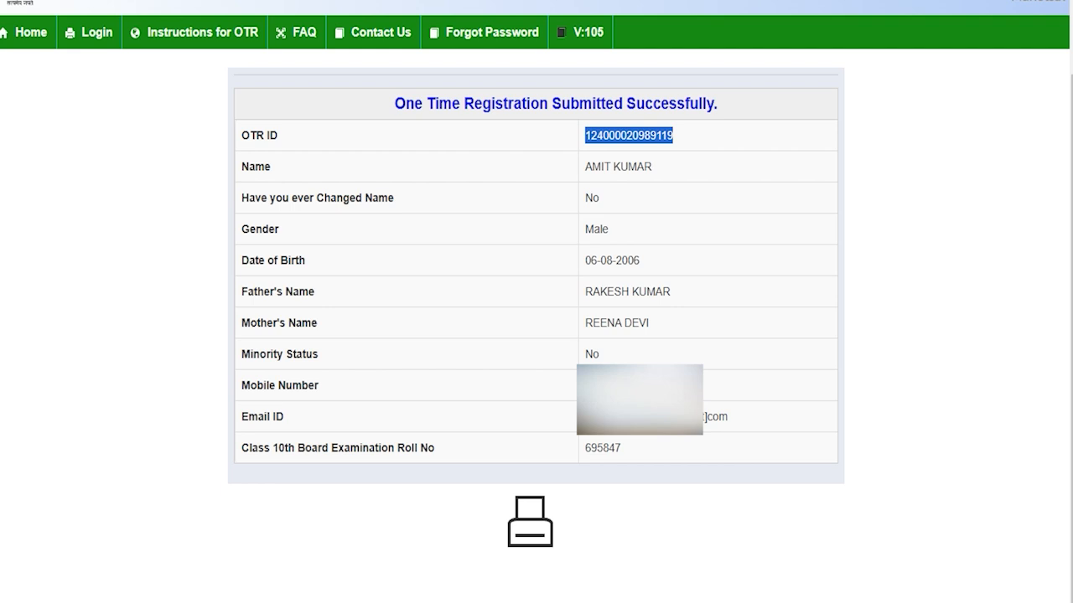
left_click(721, 201)
scroll(536, 302, "up", 1)
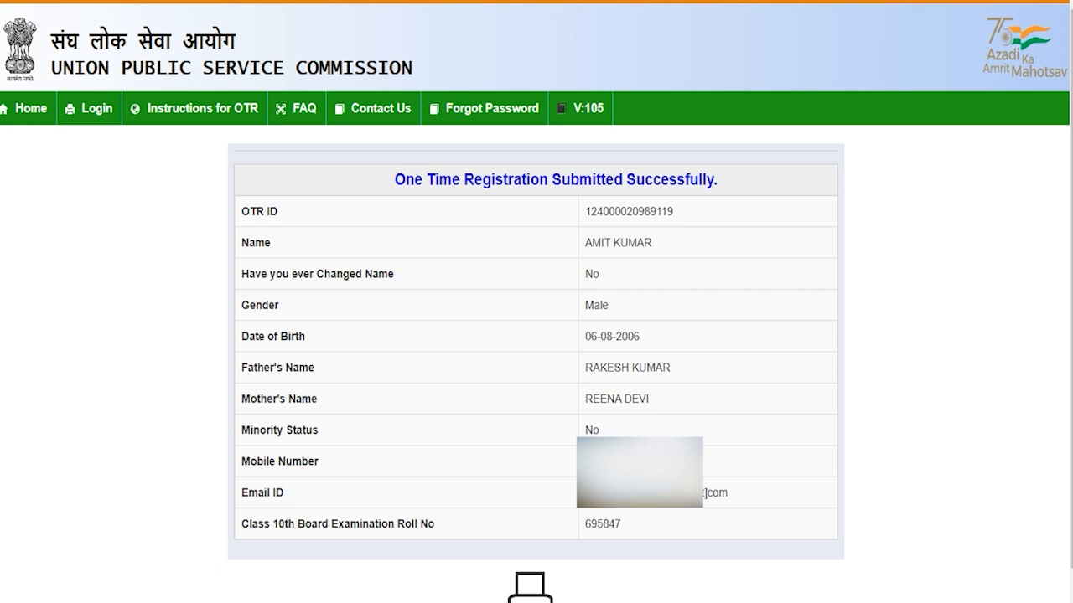
- On the OTR login page, try the email ID login mode with OTP and verification code
left_click(92, 108)
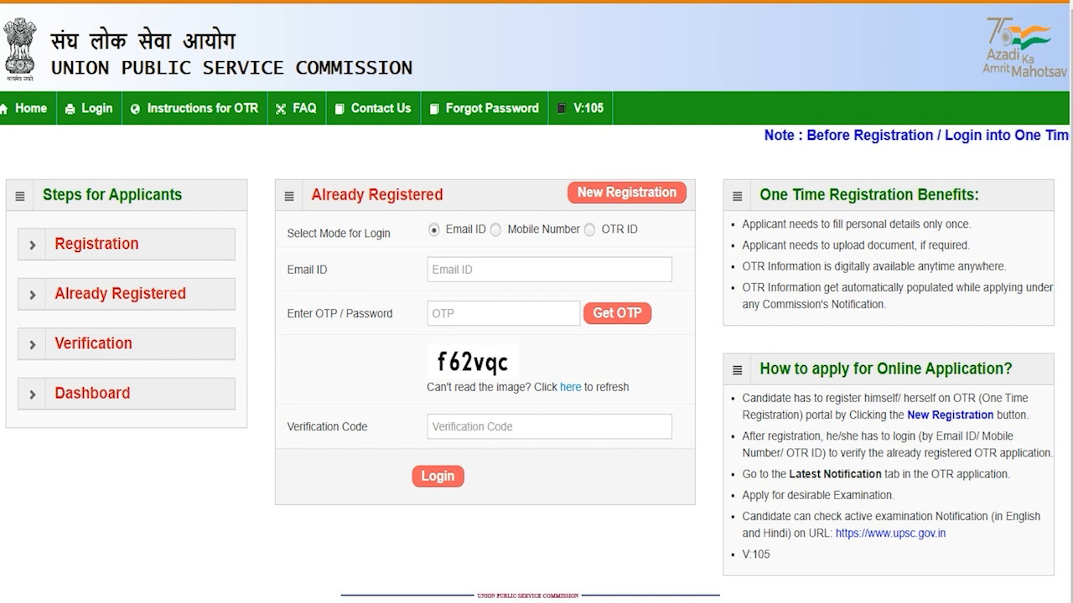
left_click(590, 229)
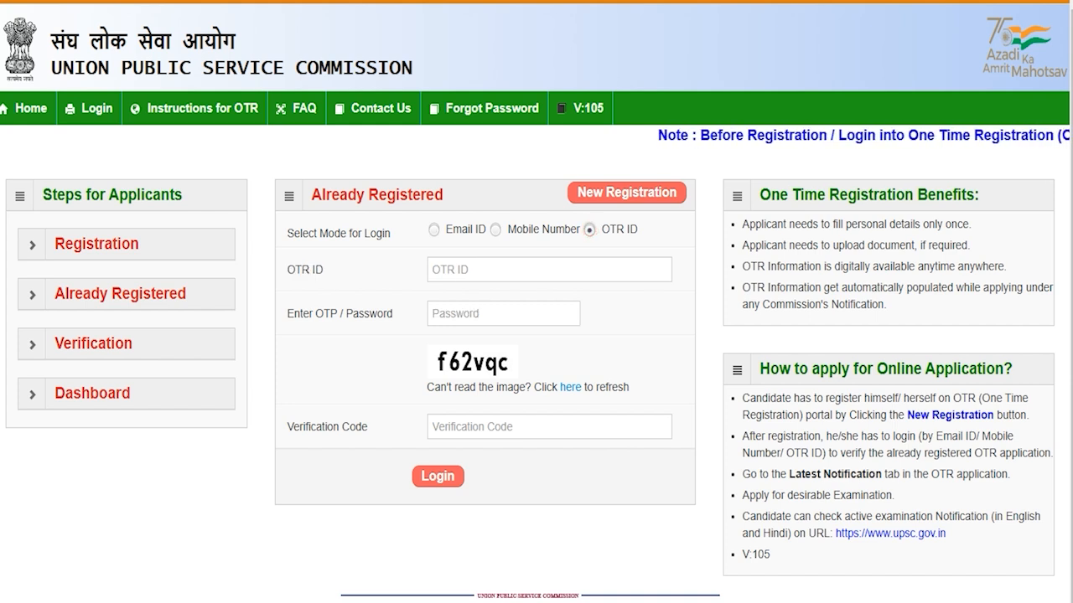
left_click(496, 229)
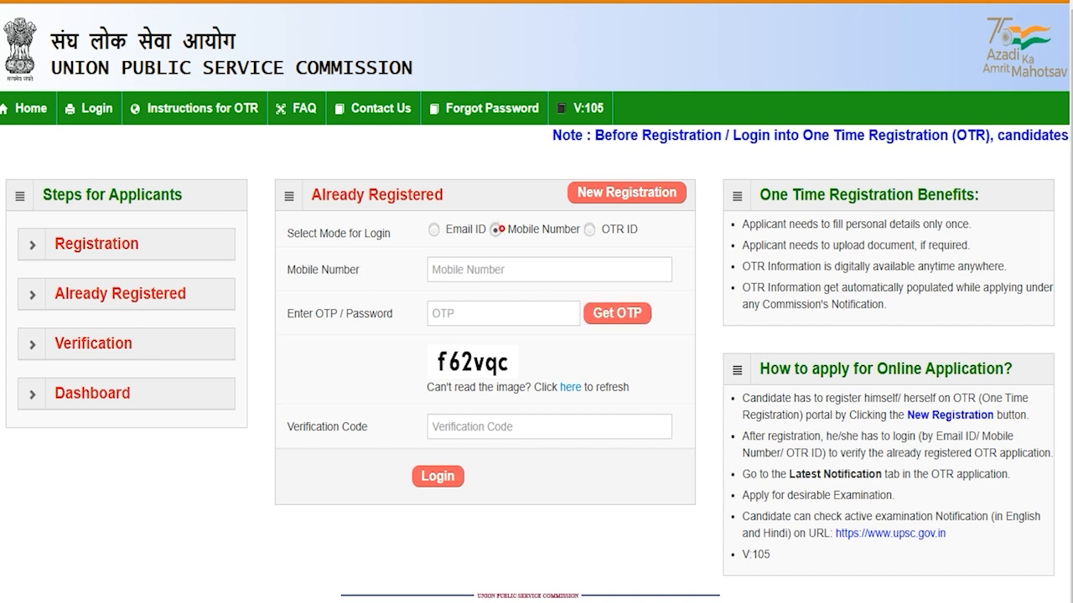
left_click(434, 230)
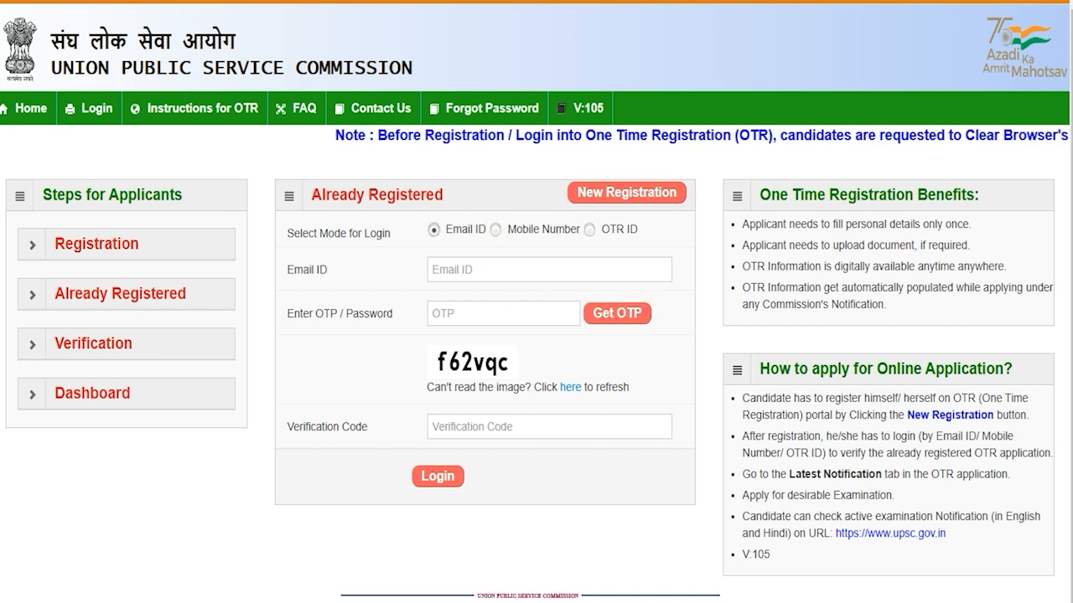
left_click(463, 270)
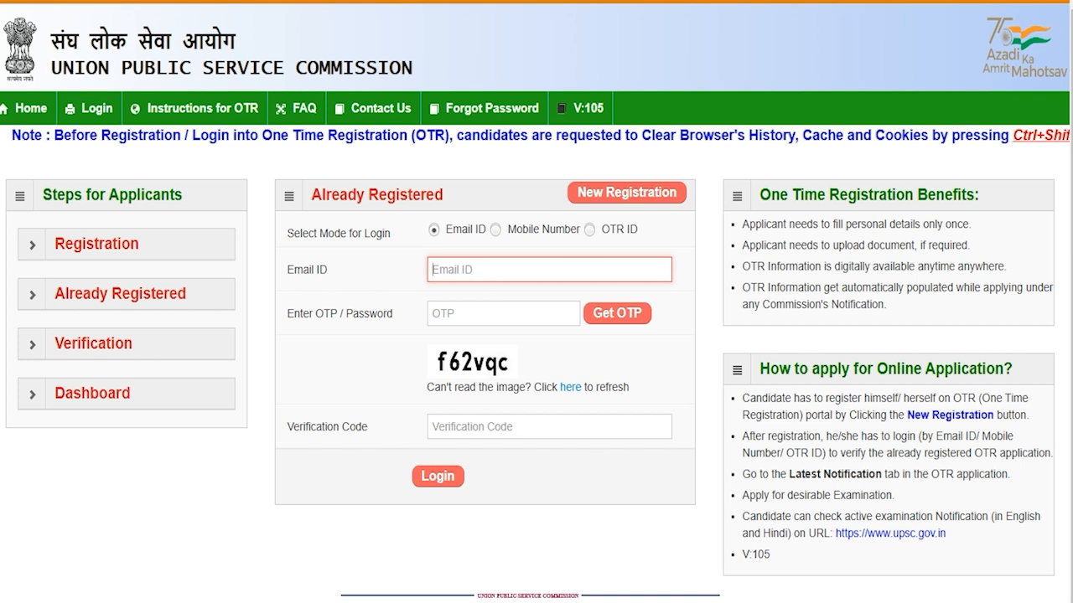
left_click(490, 313)
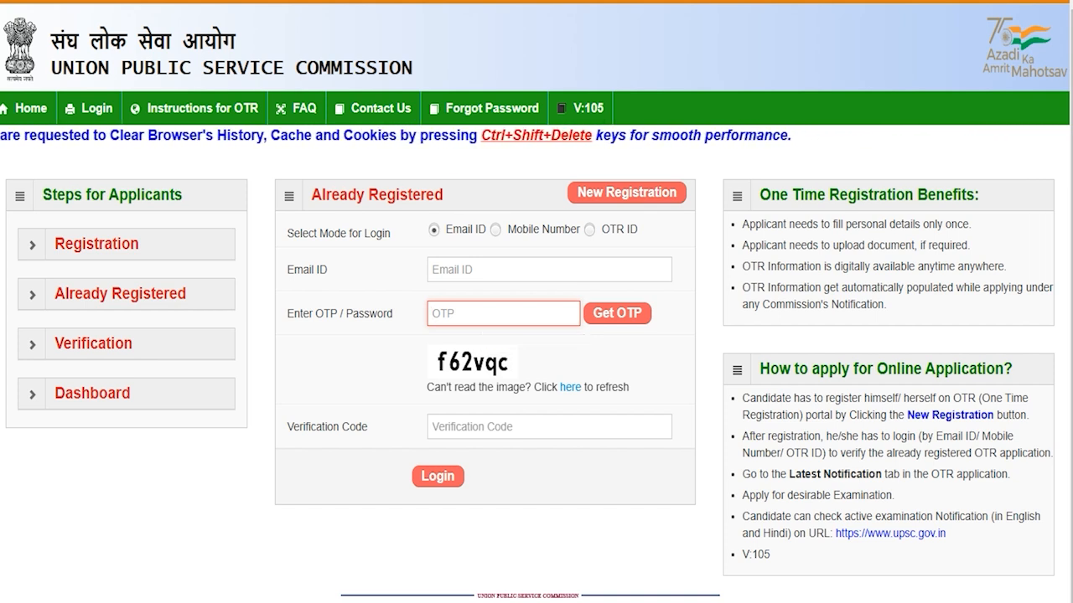
left_click(471, 427)
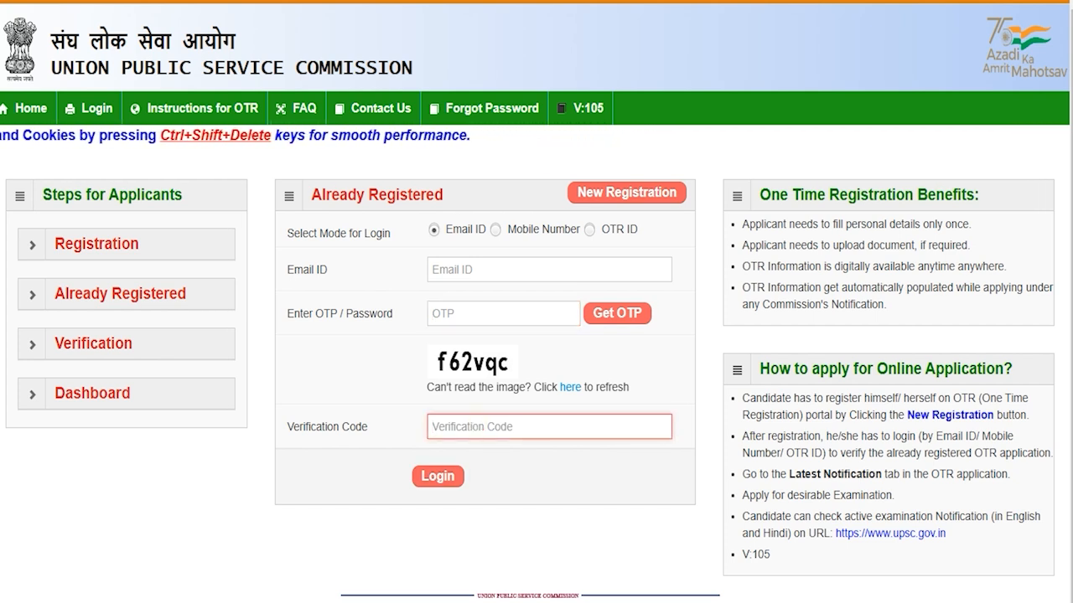
- Try mobile number login, then log in with OTR ID, password and captcha code
left_click(495, 229)
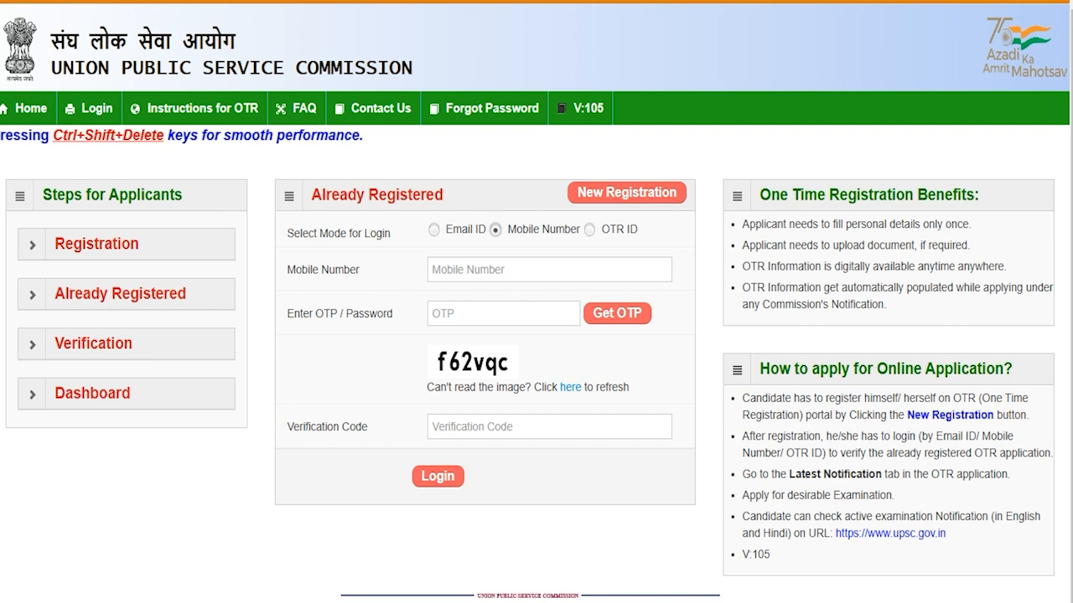
left_click(478, 274)
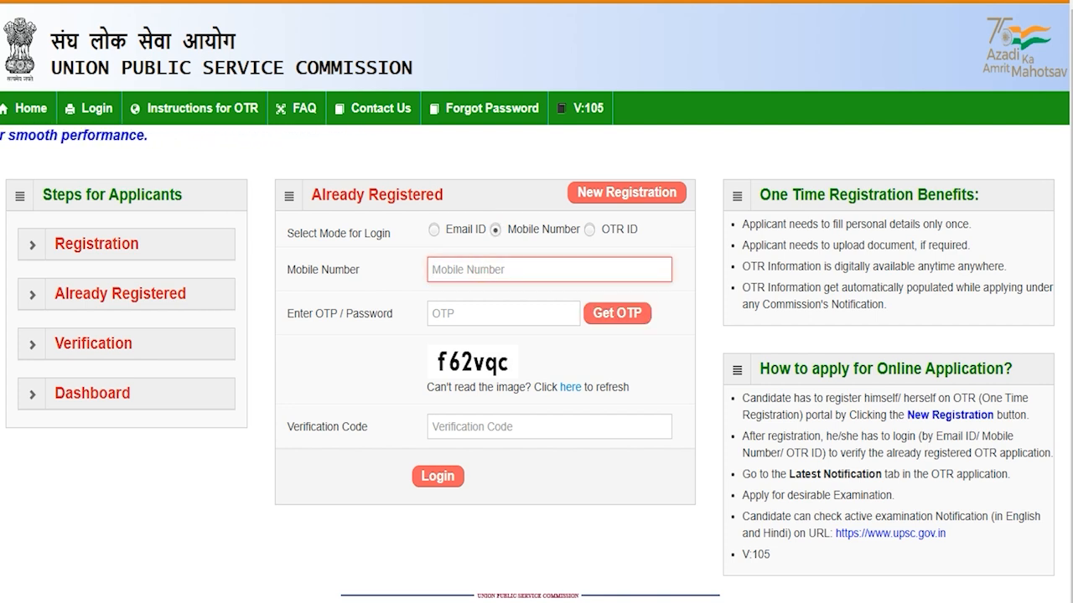
left_click(452, 308)
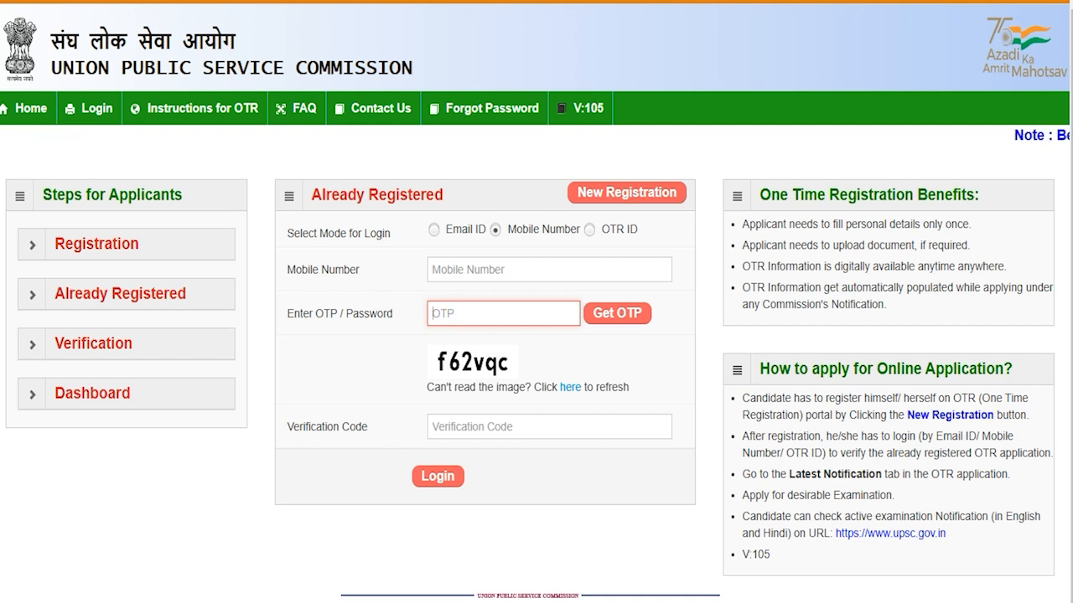
left_click(472, 427)
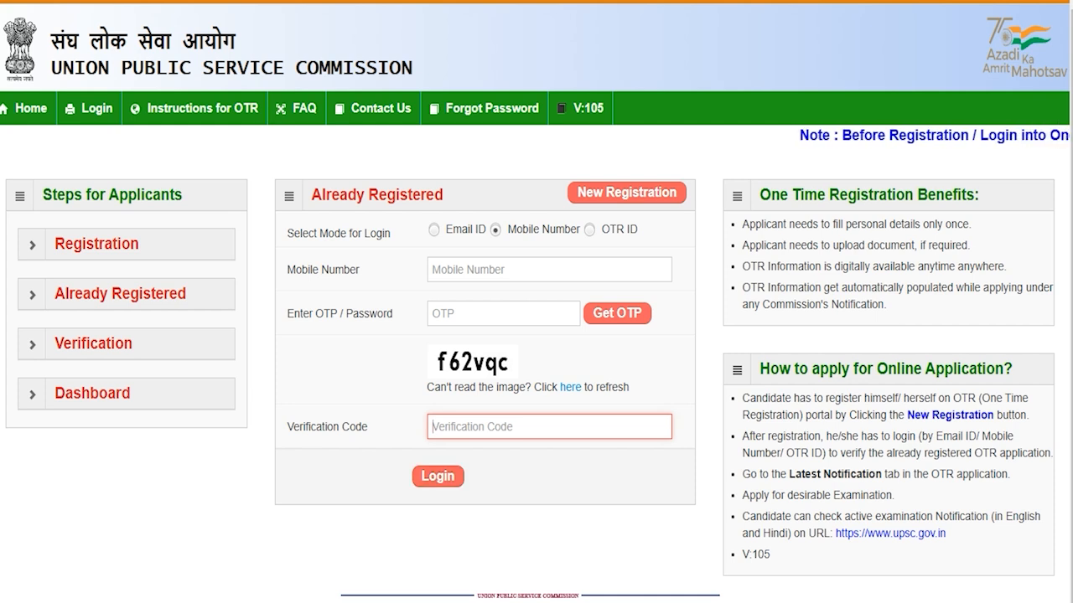
left_click(589, 229)
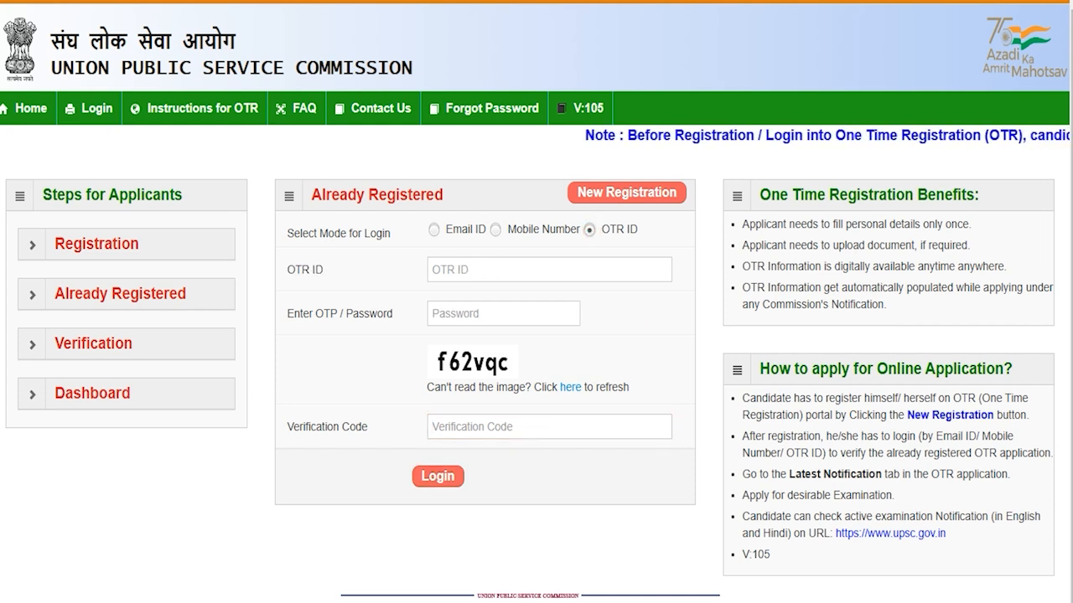
left_click(450, 268)
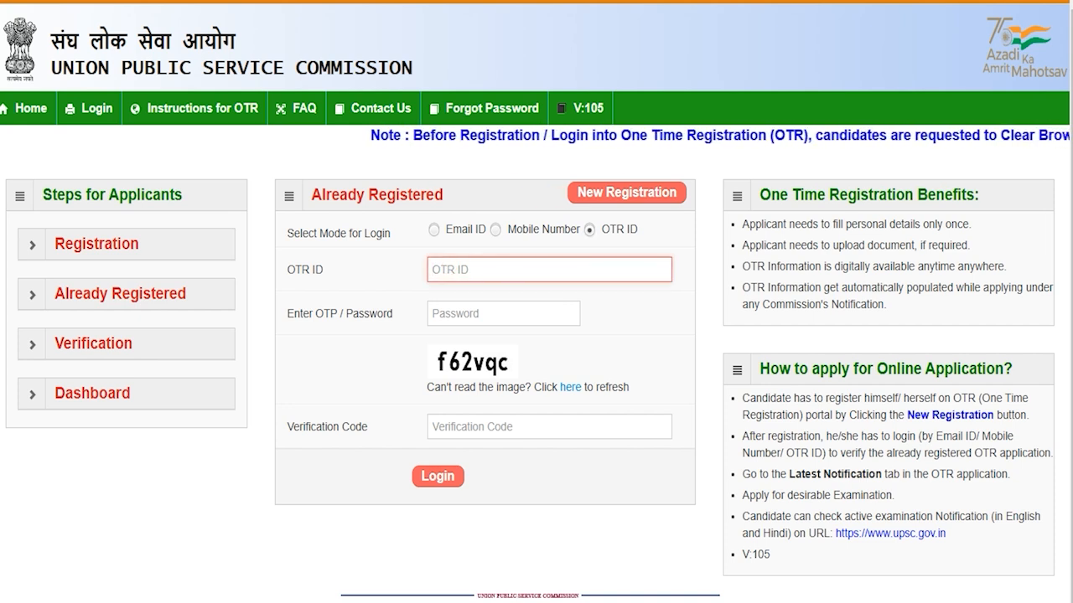
left_click(460, 315)
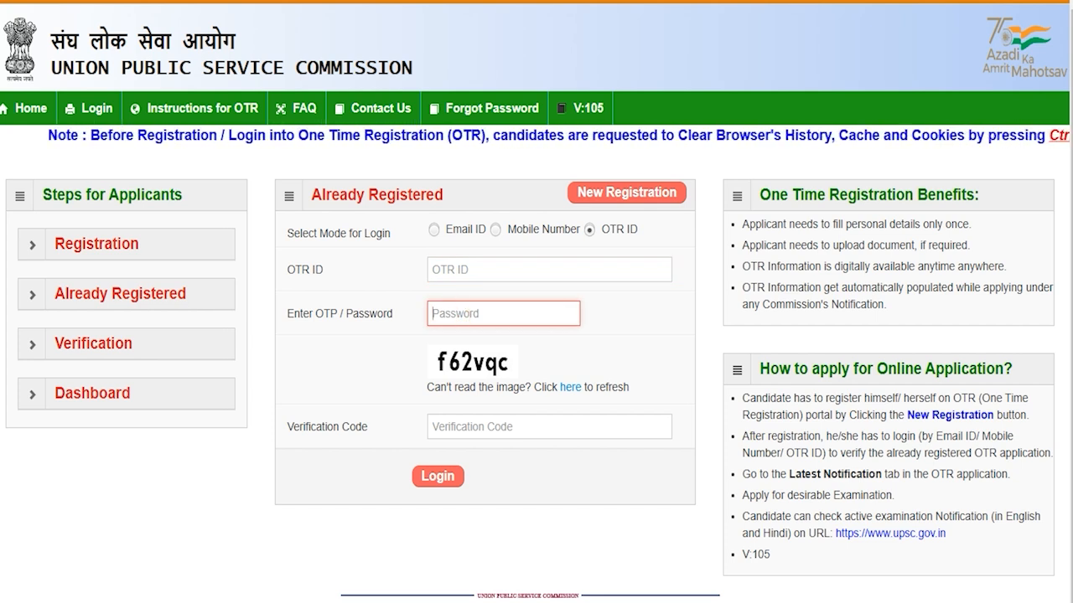
left_click(472, 427)
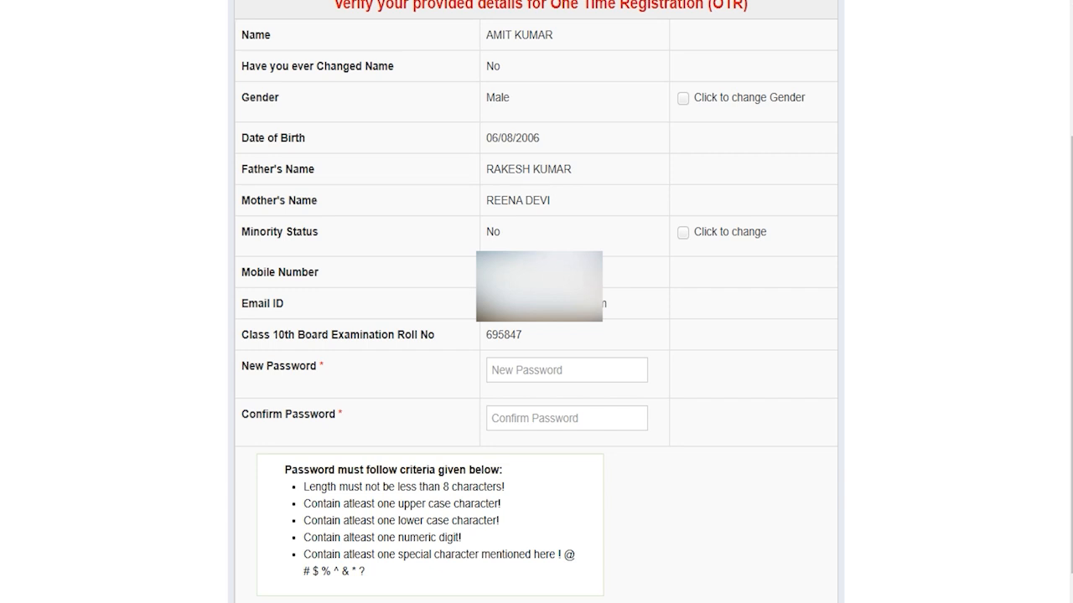
left_click(502, 371)
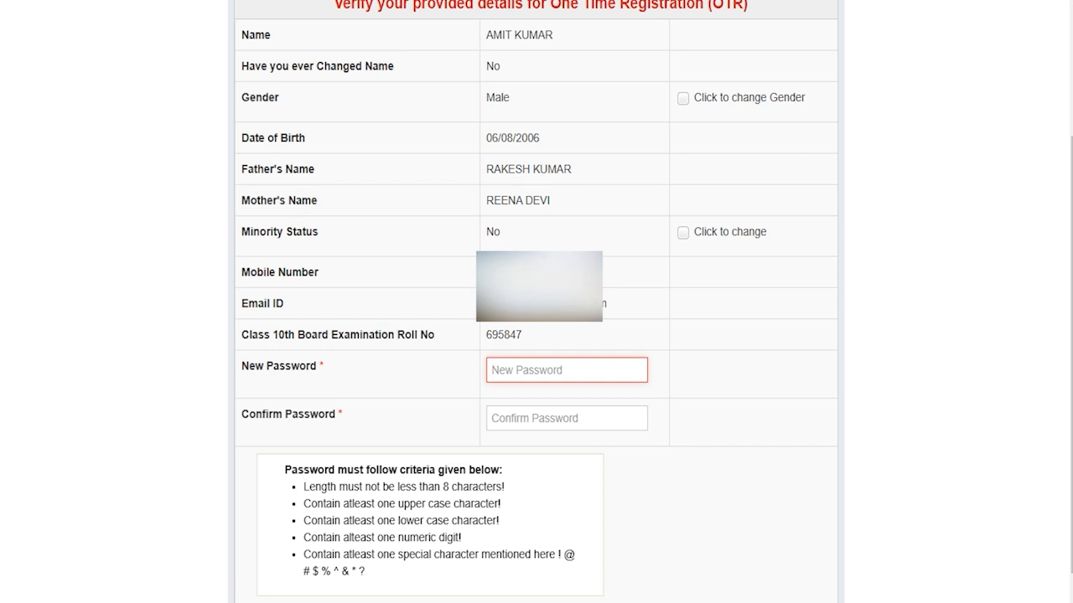
left_click_drag(443, 487, 486, 487)
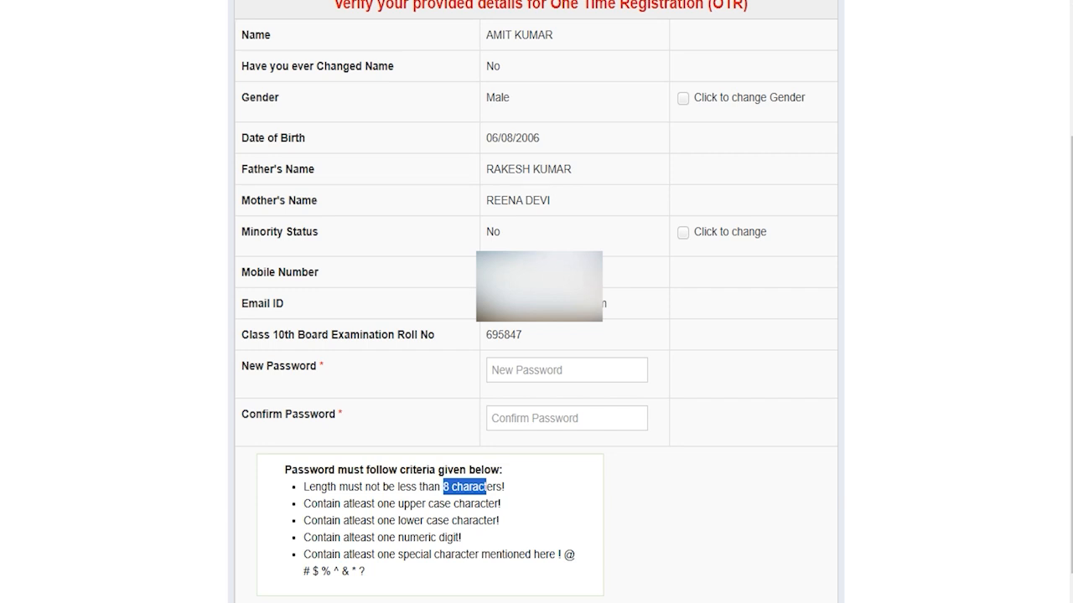
left_click(526, 372)
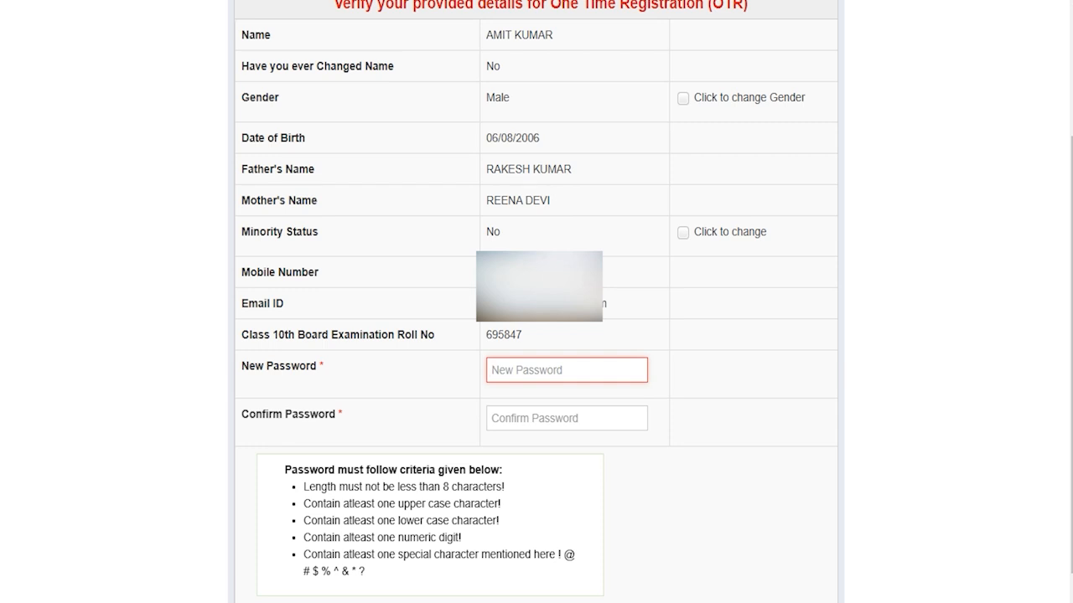
left_click(517, 416)
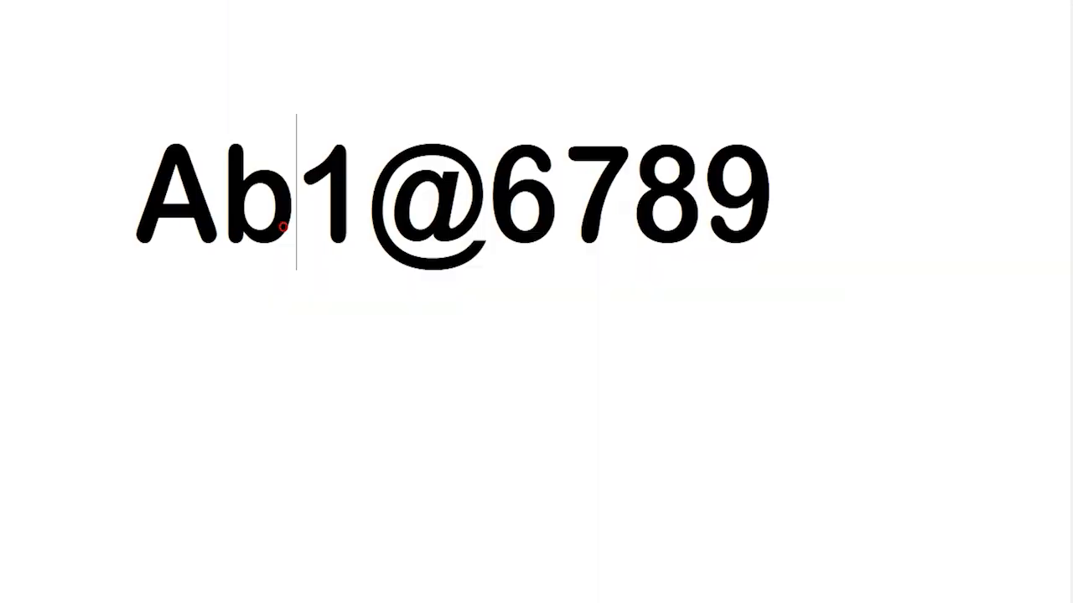
- Highlight the sample password's uppercase letter, lowercase letter and digit, then the whole password
left_click(152, 191)
key("shift+Right")
key("shift+Right")
key("shift+Right")
key("shift+Right")
key("shift+Right")
key("shift+Right")
key("shift+Right")
key("shift+Right")
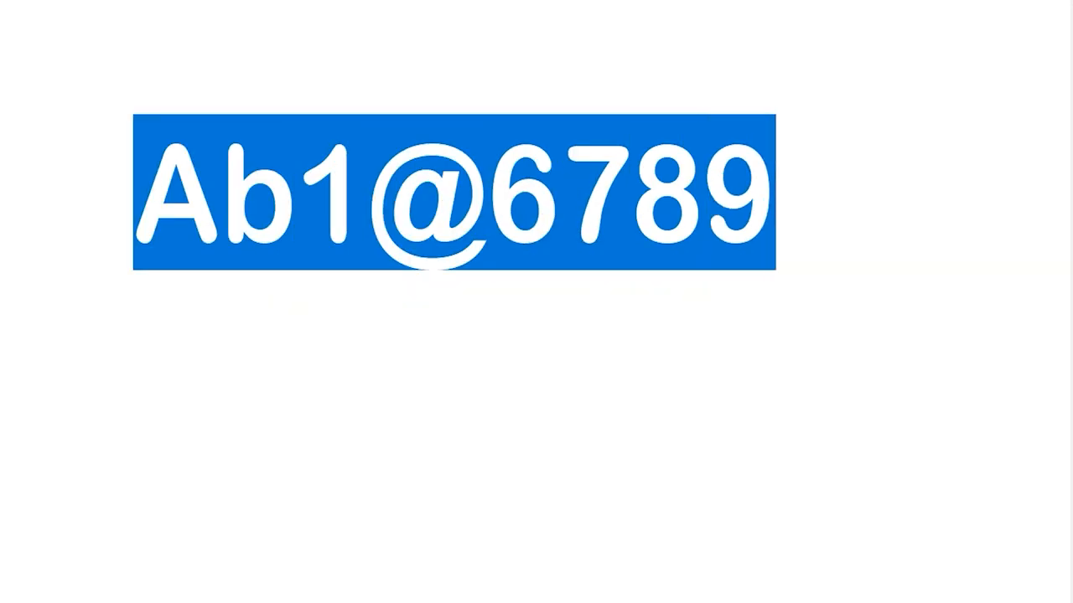
left_click(148, 192)
key("shift+Right")
left_click(218, 184)
key("shift+Right")
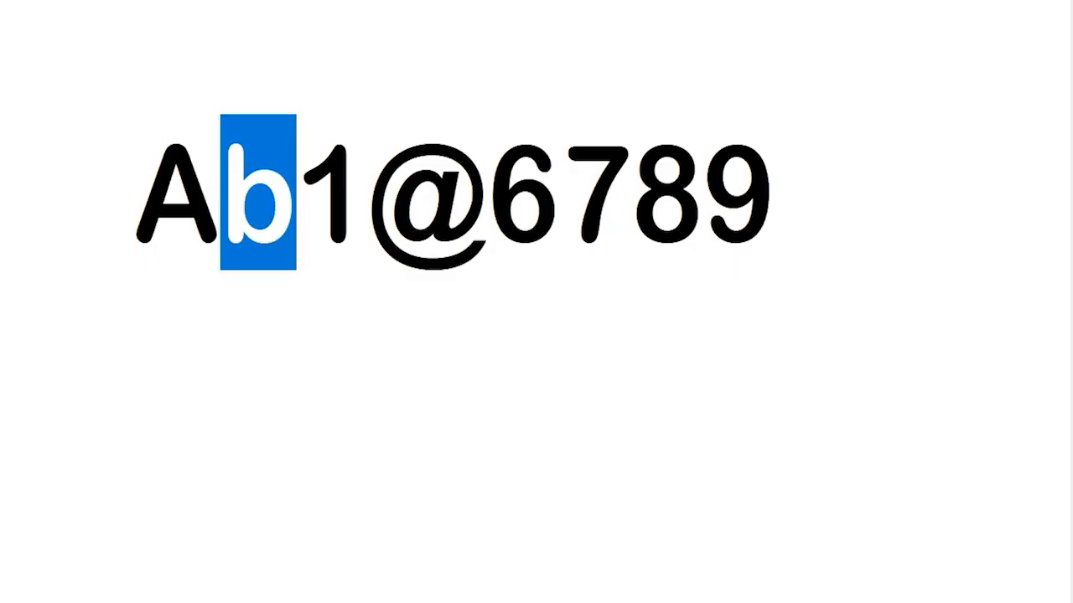
left_click(311, 178)
key("shift+Right")
left_click(375, 184)
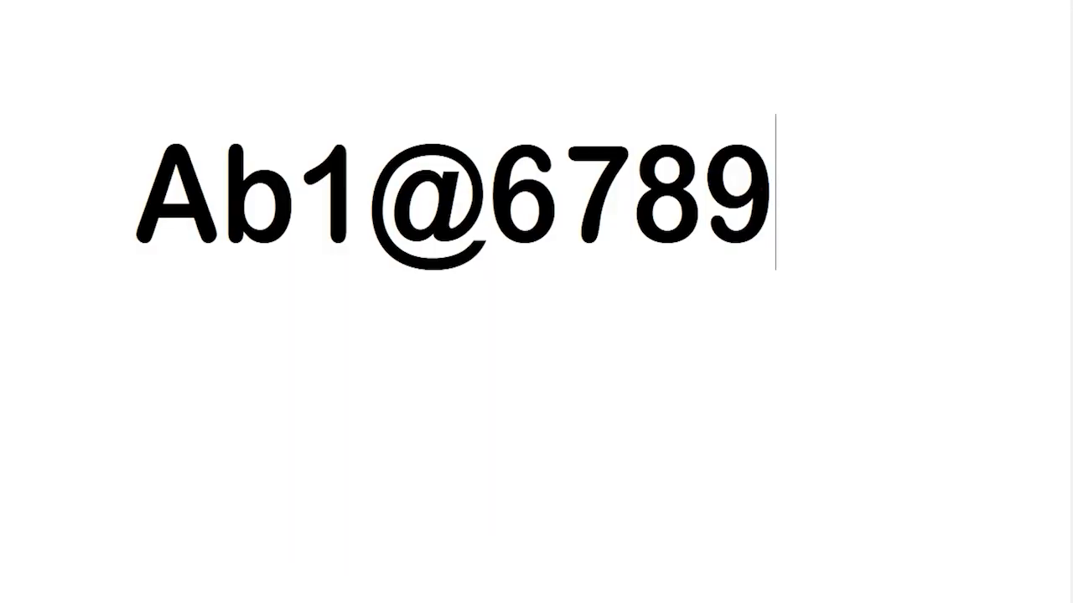
key("shift+Left")
key("shift+Left")
key("shift+Left")
key("shift+Left")
key("shift+Left")
key("shift+Left")
key("shift+Left")
key("shift+Left")
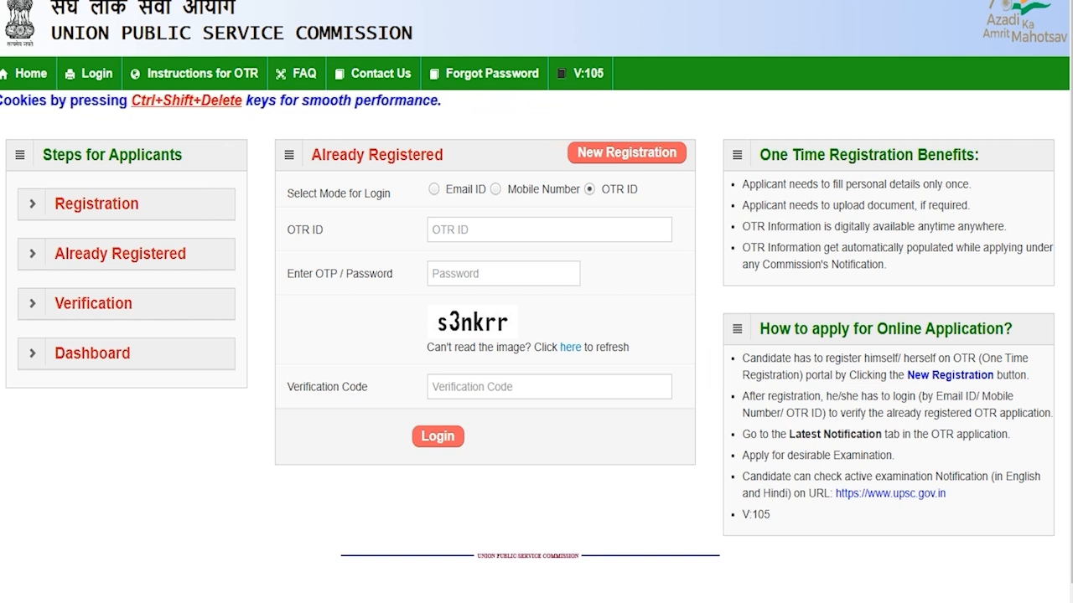
- Log in with the OTR ID and password option, entering the ID, password and verification code
left_click(434, 189)
left_click(495, 189)
left_click(590, 189)
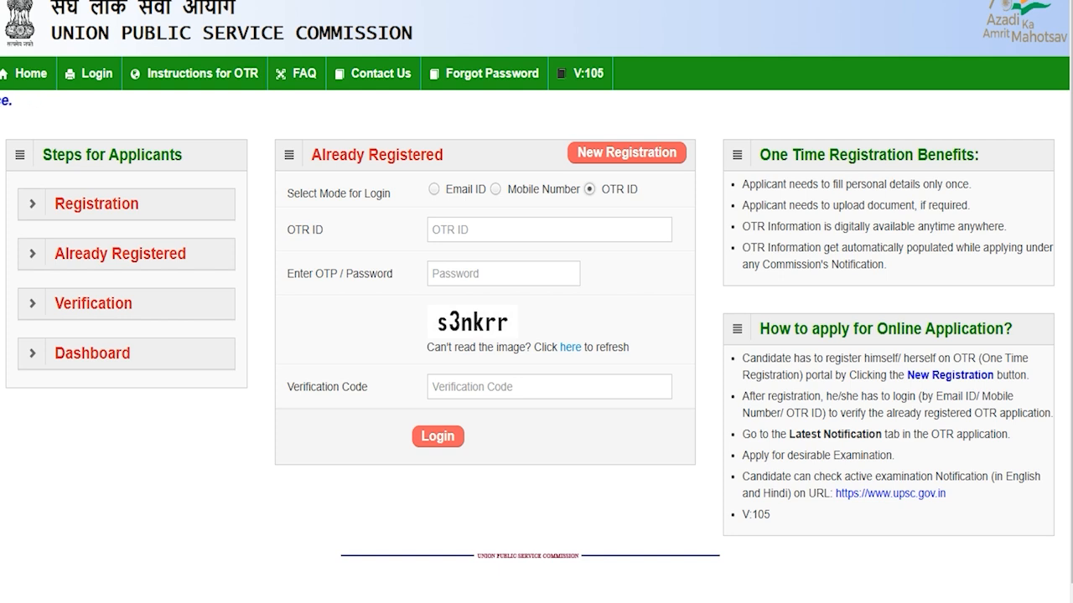
left_click(495, 228)
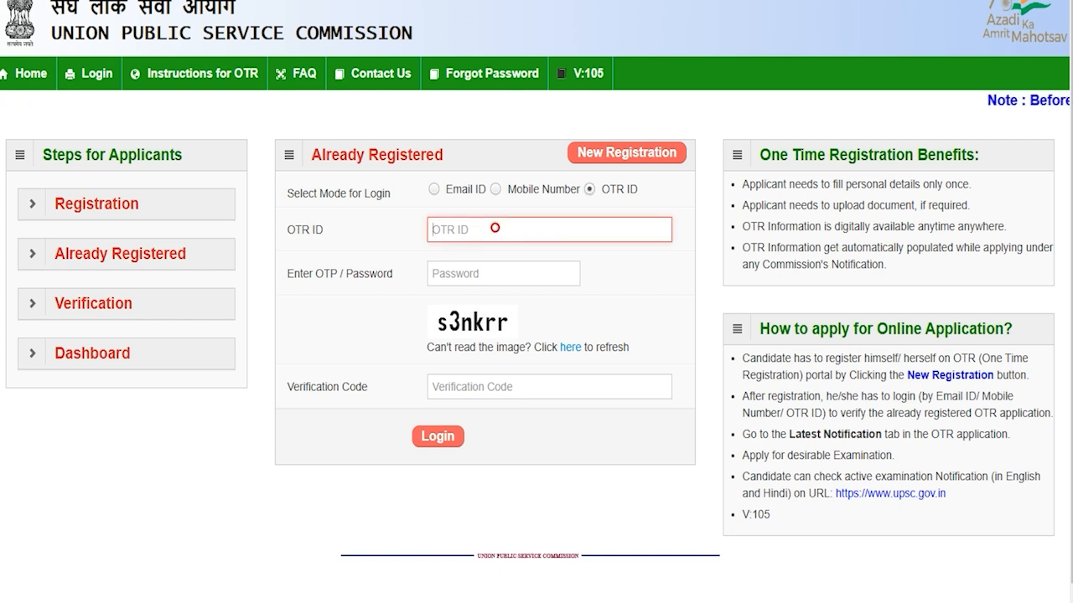
left_click(478, 273)
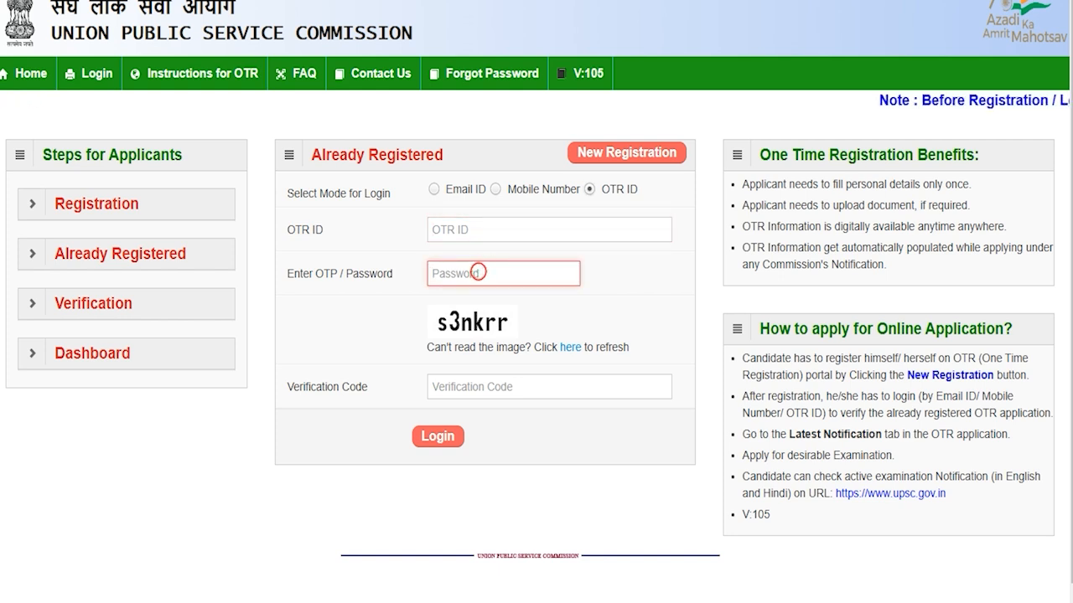
left_click(457, 387)
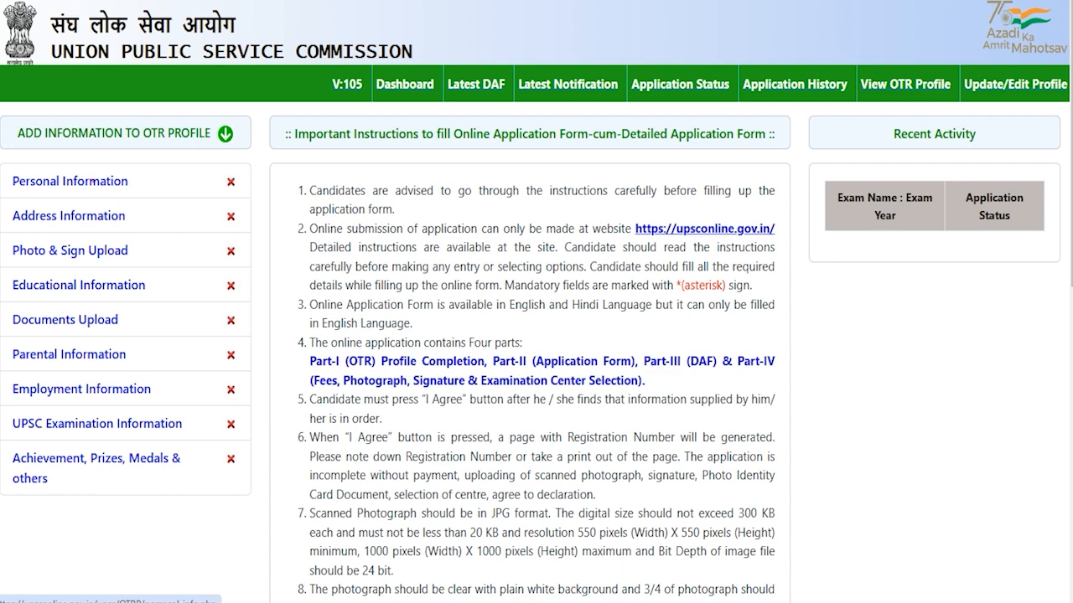
- Open the Personal Information of Candidate form from the ADD INFORMATION TO OTR PROFILE sidebar
left_click(92, 182)
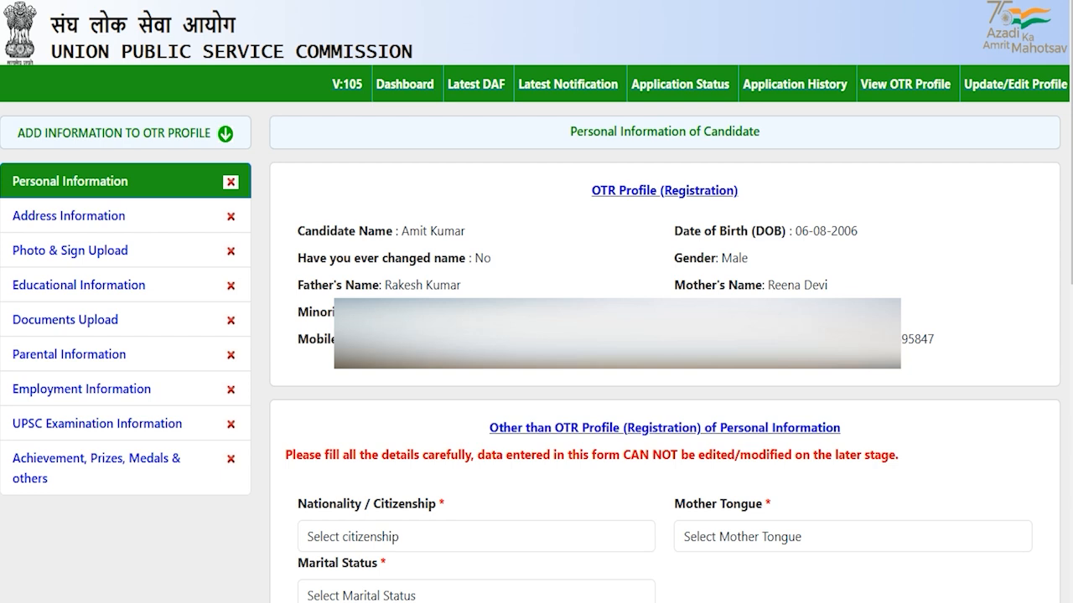
- Set nationality to Citizen of India, mother tongue to HINDI and marital status to Unmarried
left_click(455, 535)
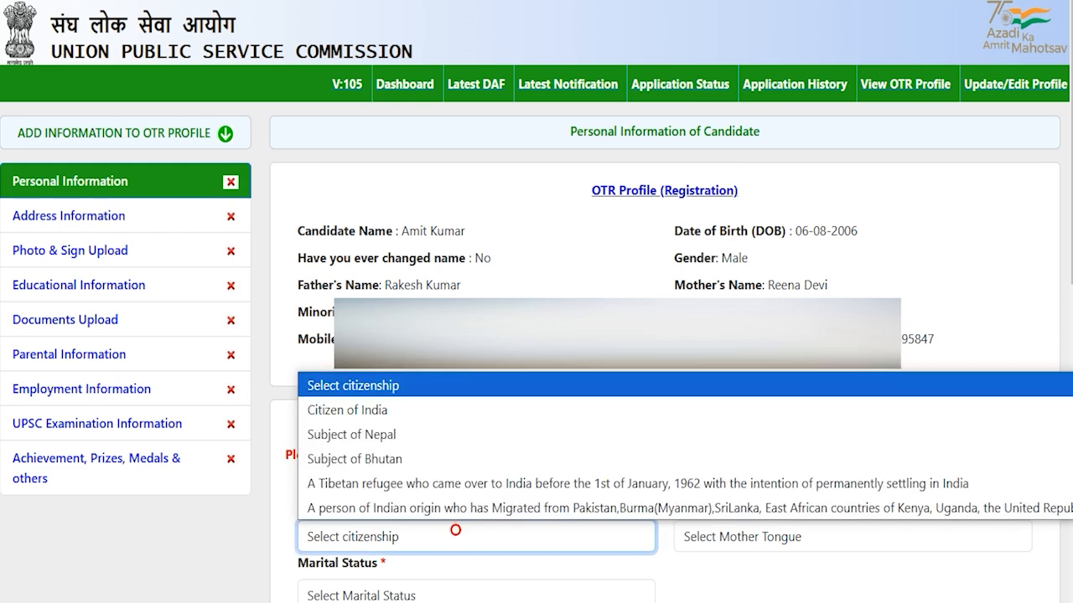
left_click(380, 410)
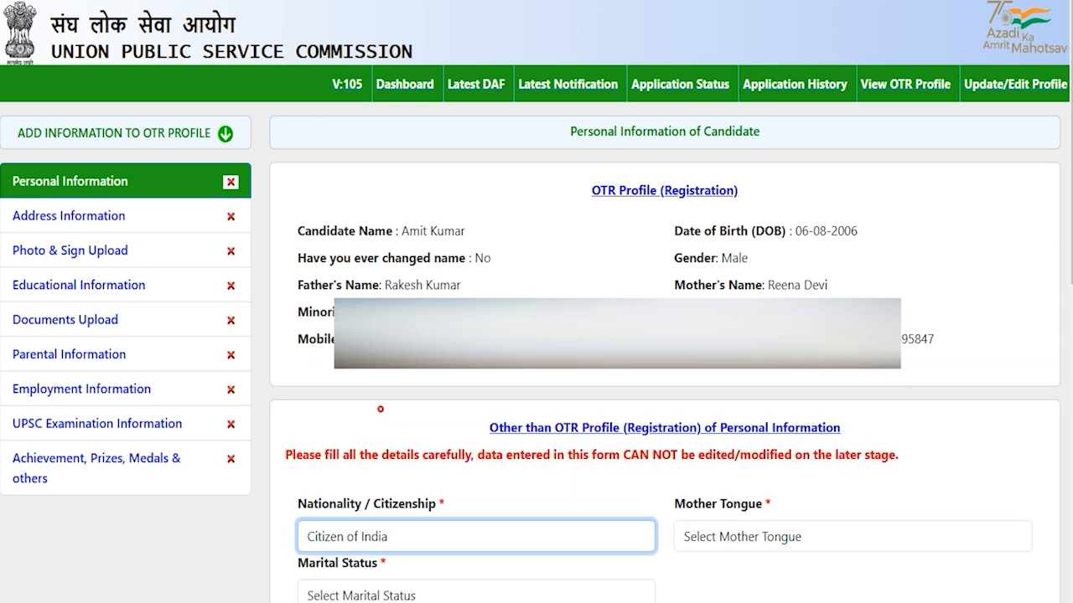
left_click(738, 537)
key("s")
key("h")
key("Return")
scroll(536, 302, "down", 5)
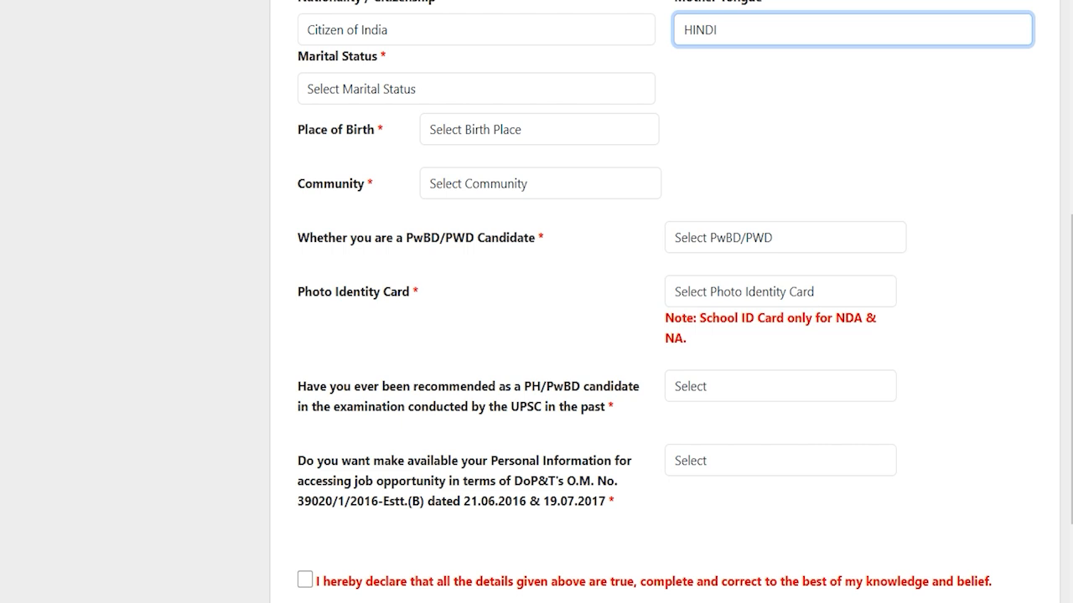
left_click(390, 86)
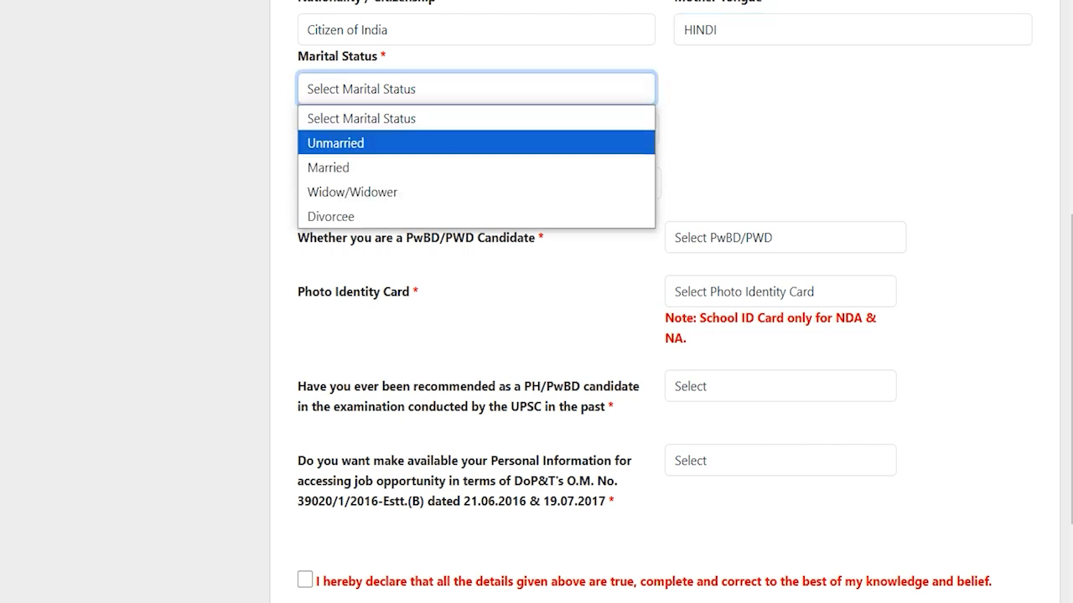
left_click(362, 139)
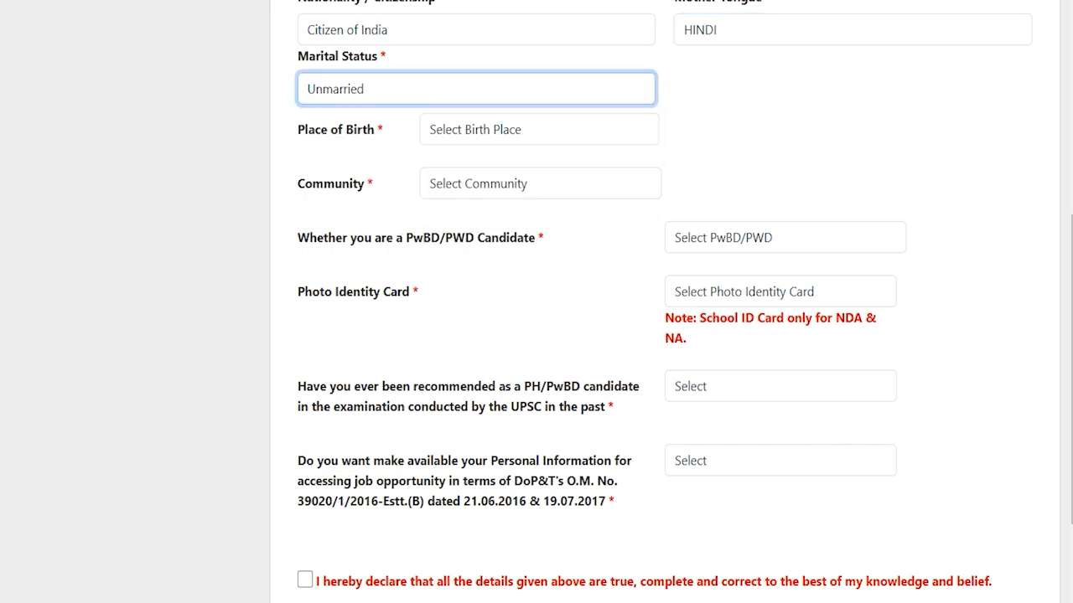
- Set place of birth to India, state Uttar Pradesh, district Saharanpur and pin code 247001
left_click(445, 130)
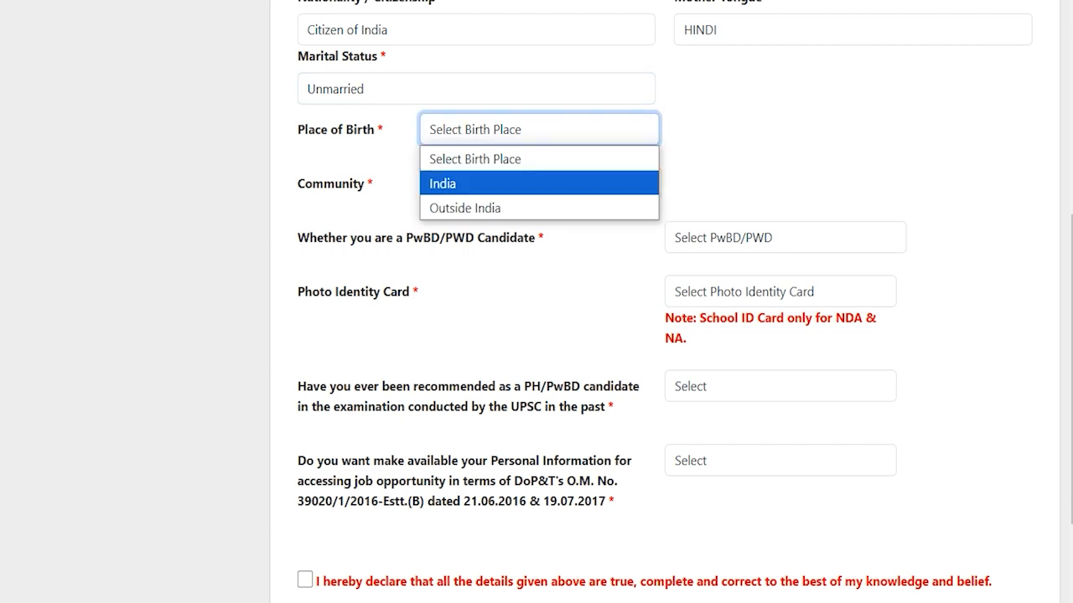
left_click(450, 182)
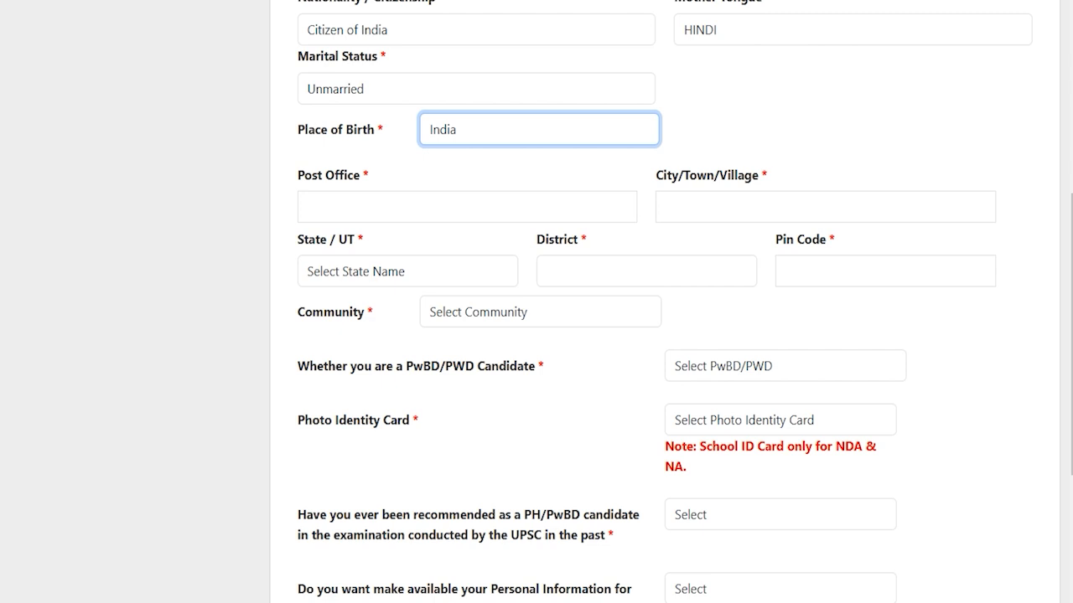
left_click(346, 206)
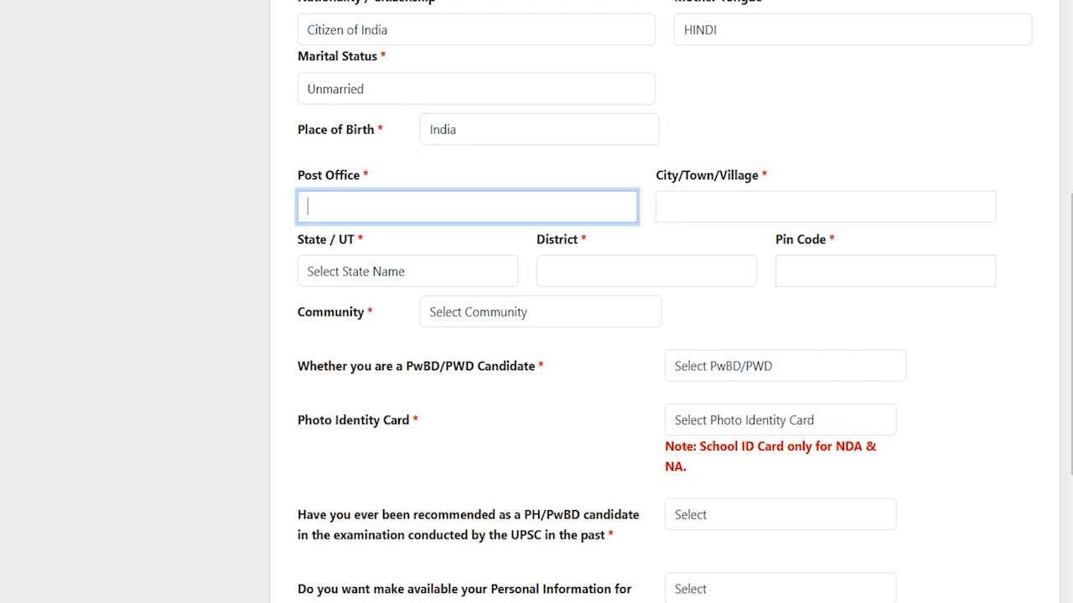
left_click(408, 272)
key("u")
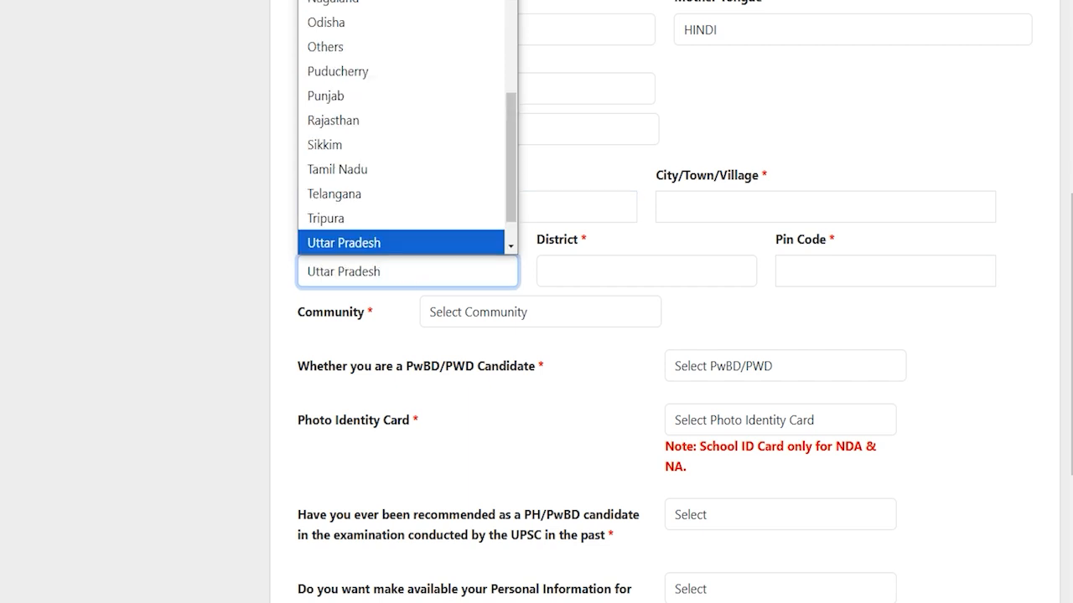
key("Return")
left_click(596, 272)
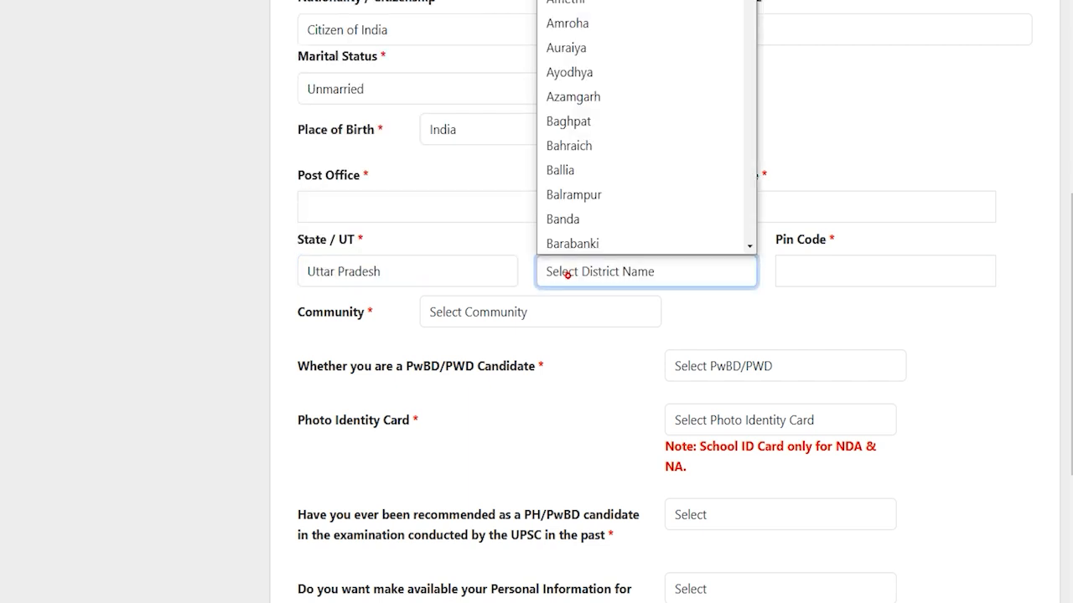
key("s")
key("Return")
left_click(860, 272)
type("247001")
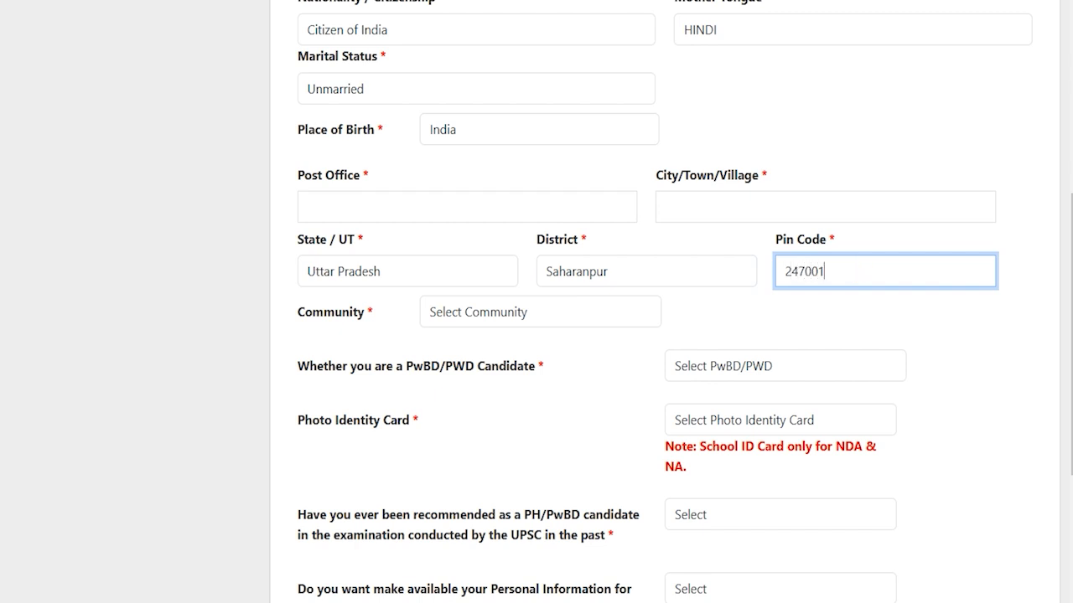
left_click(503, 314)
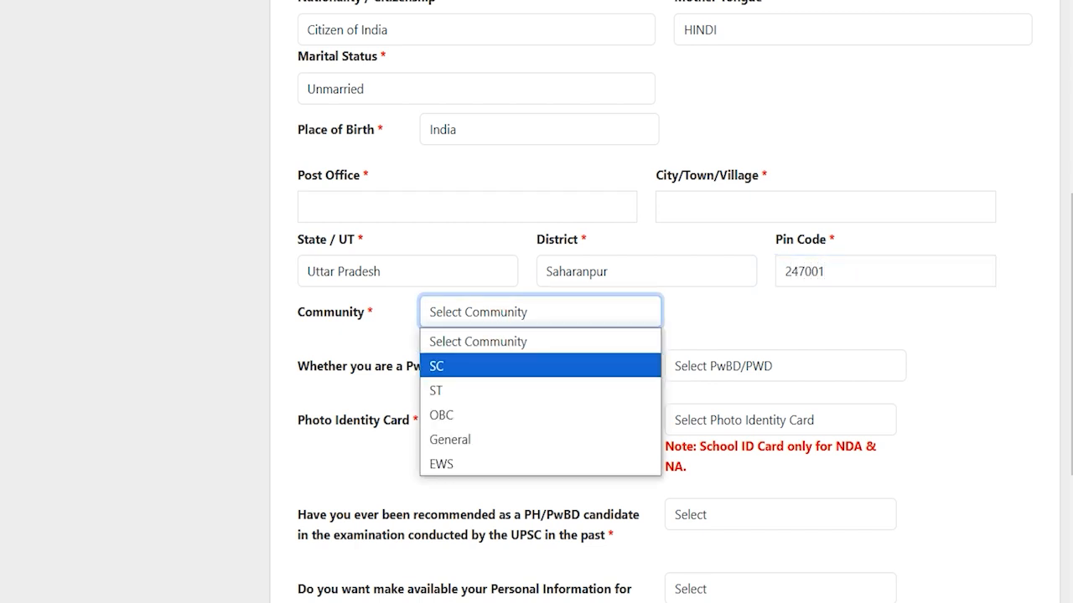
- Set Community to SC with the certificate issued by a Tehsildar in Uttar Pradesh
left_click(460, 366)
left_click(486, 319)
left_click(486, 319)
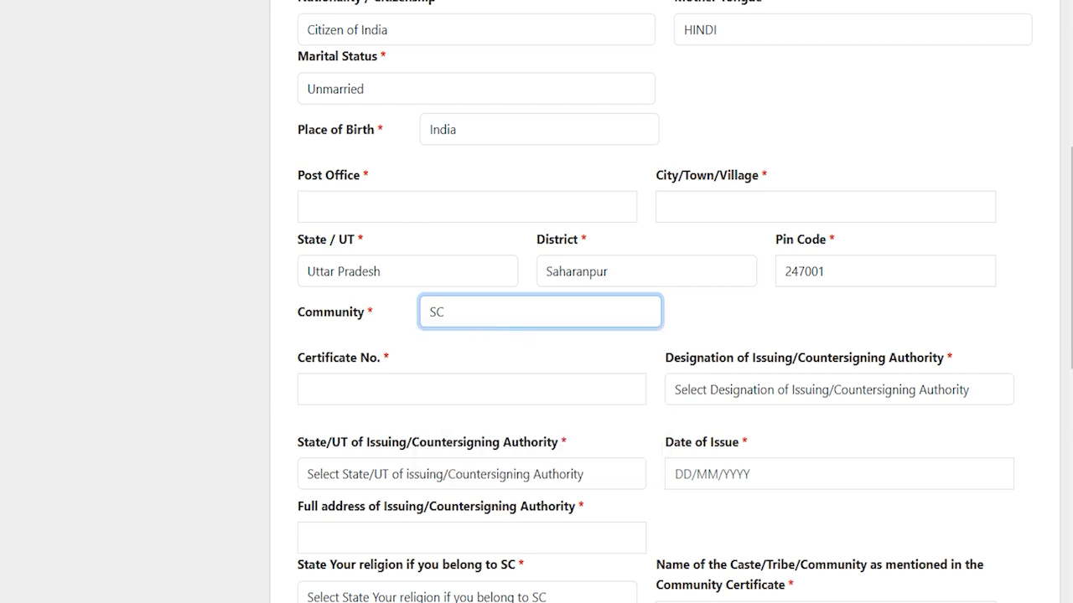
left_click(412, 391)
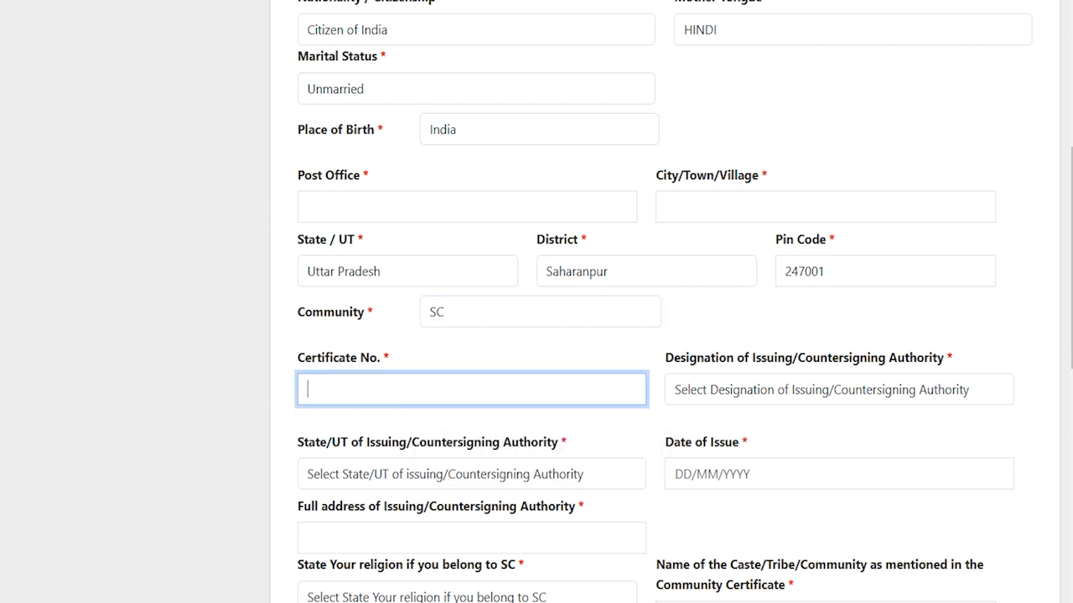
left_click(728, 392)
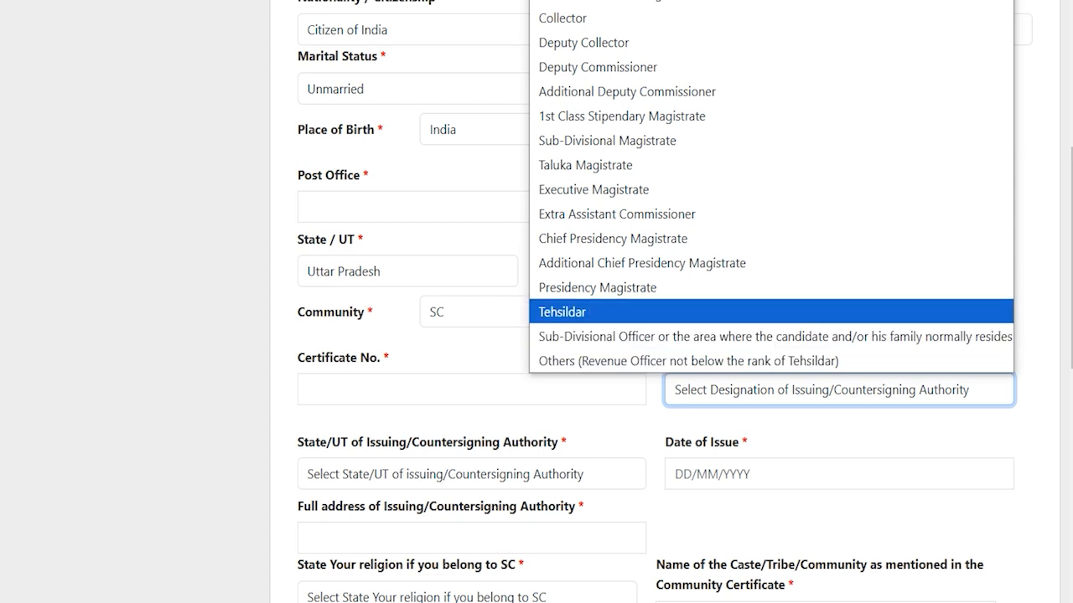
left_click(607, 312)
scroll(608, 312, "down", 2)
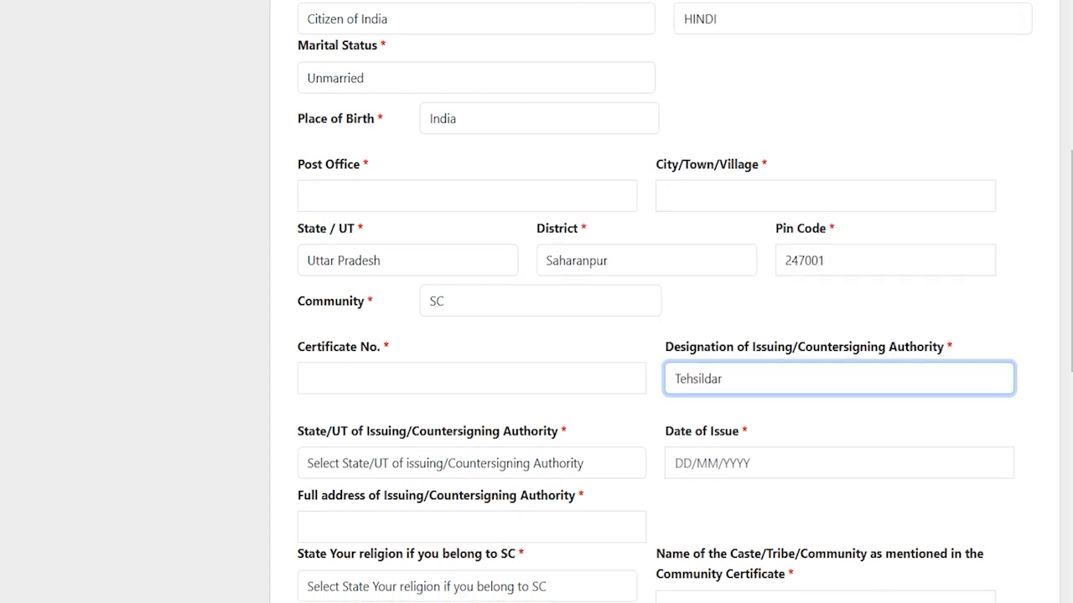
left_click(415, 305)
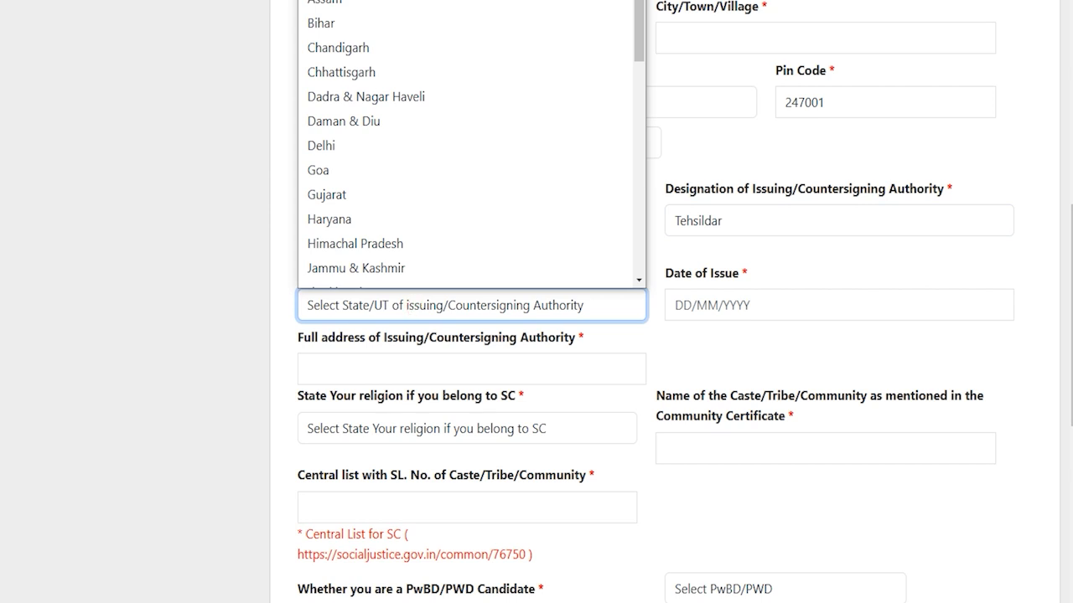
key("u")
key("Return")
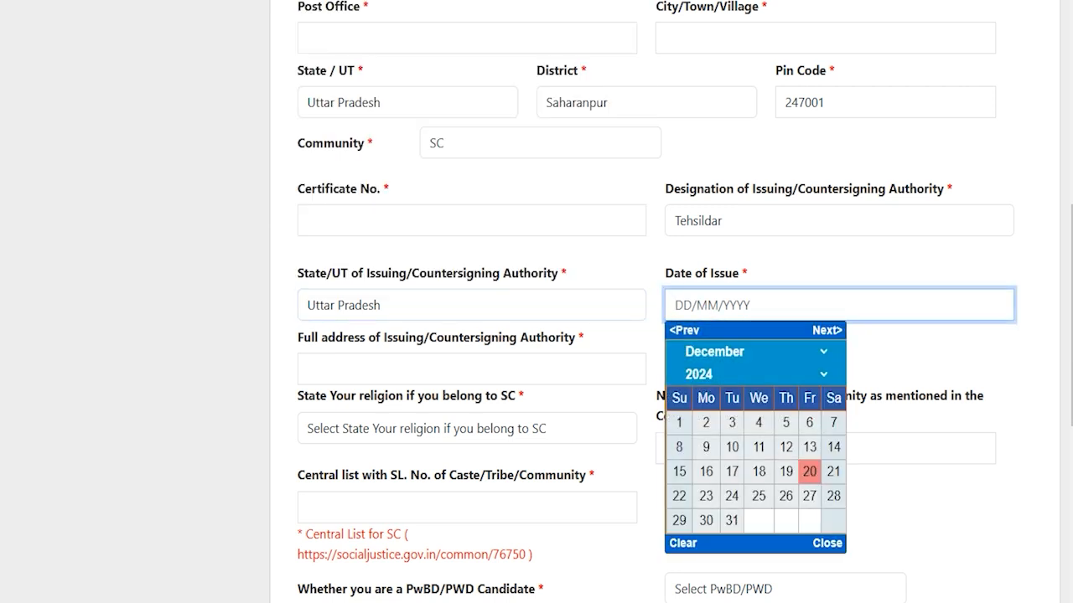
left_click(897, 356)
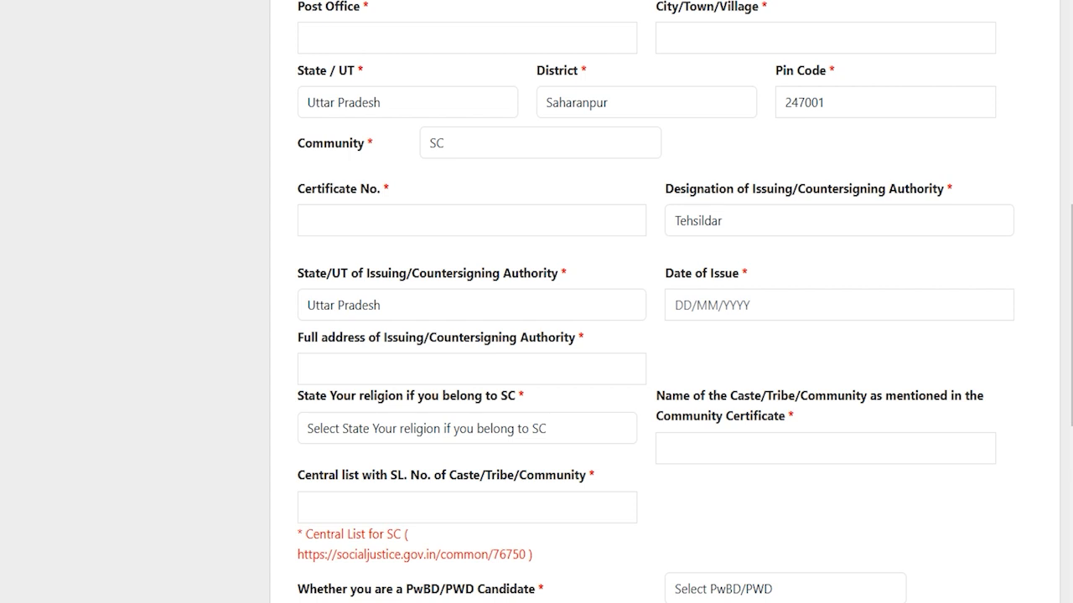
left_click(409, 363)
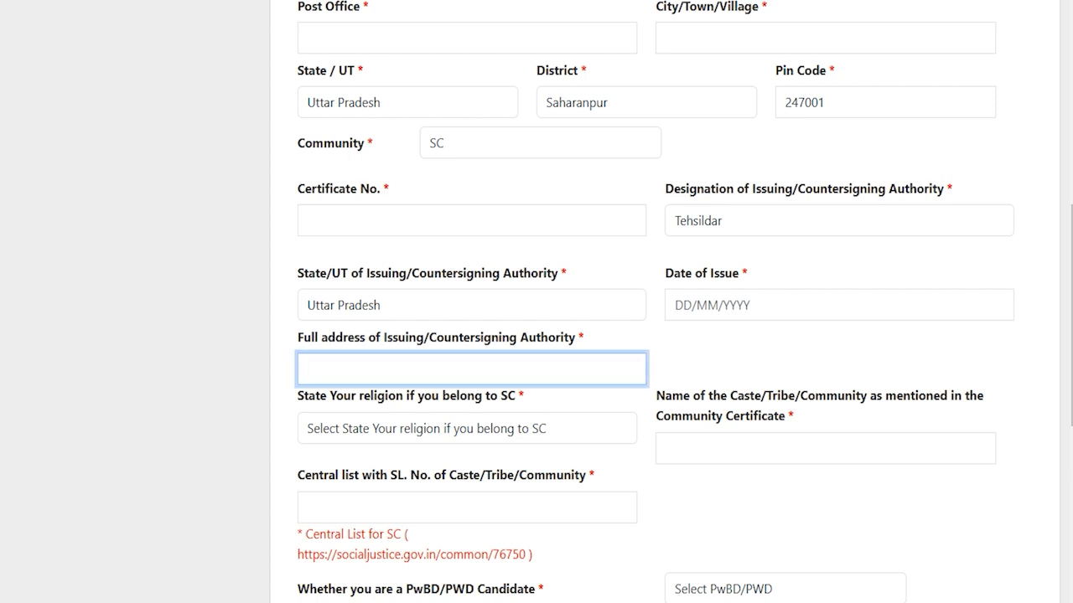
left_click(513, 368)
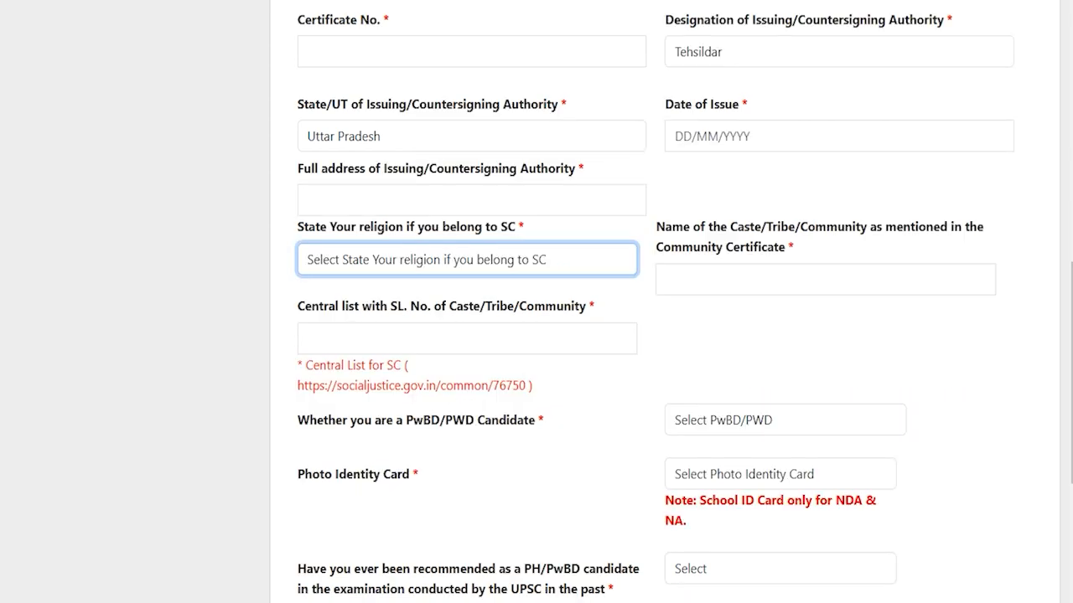
- Set religion to Hindu and review the Central list and PwBD/PWD questions
left_click(408, 263)
left_click(375, 319)
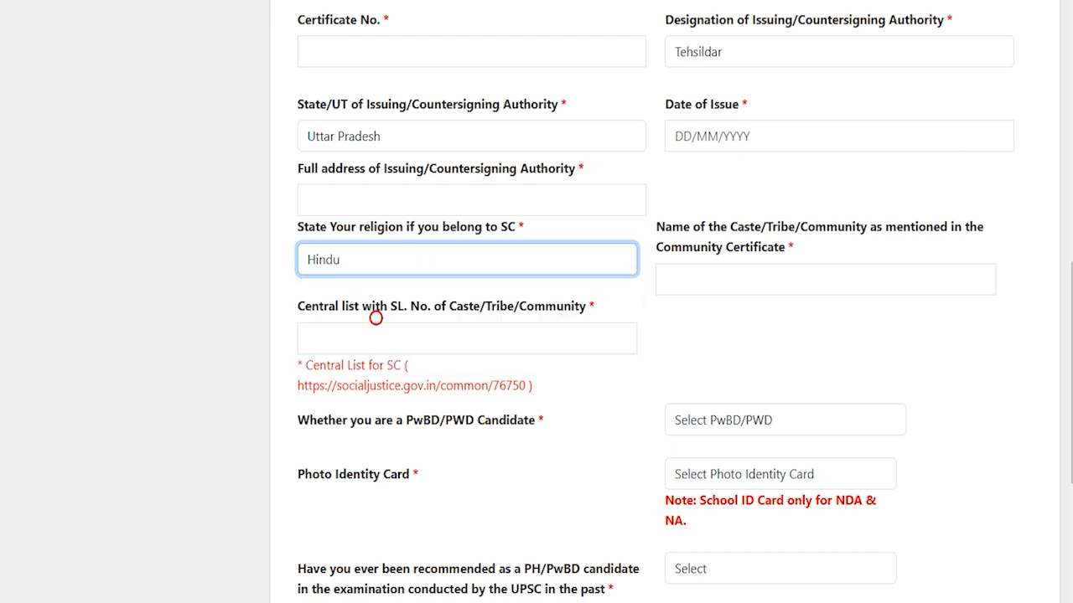
left_click(796, 283)
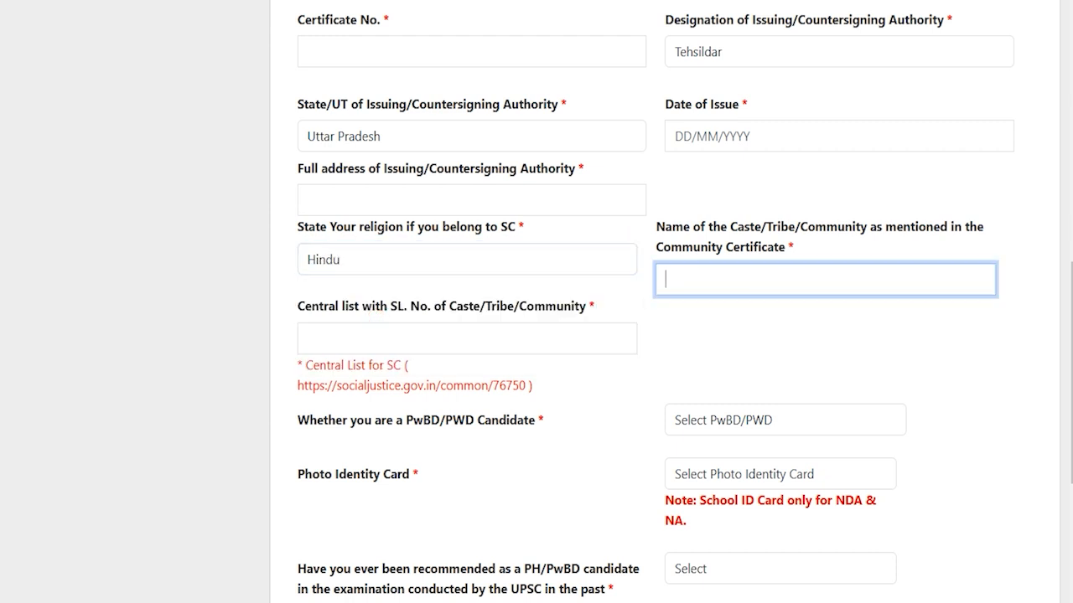
left_click_drag(305, 307, 382, 306)
left_click(395, 340)
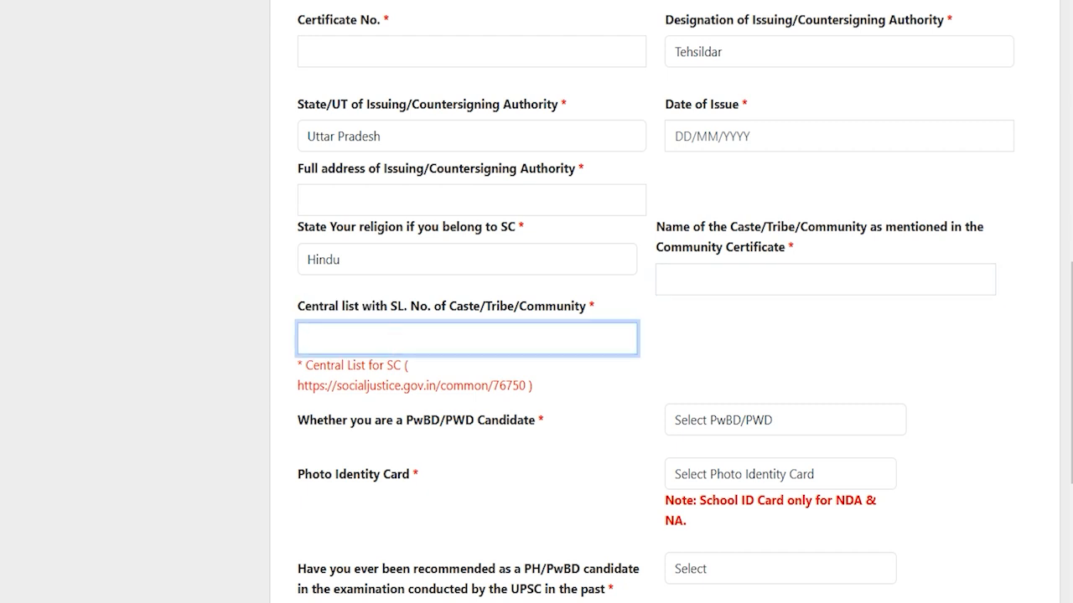
scroll(536, 336, "down", 2)
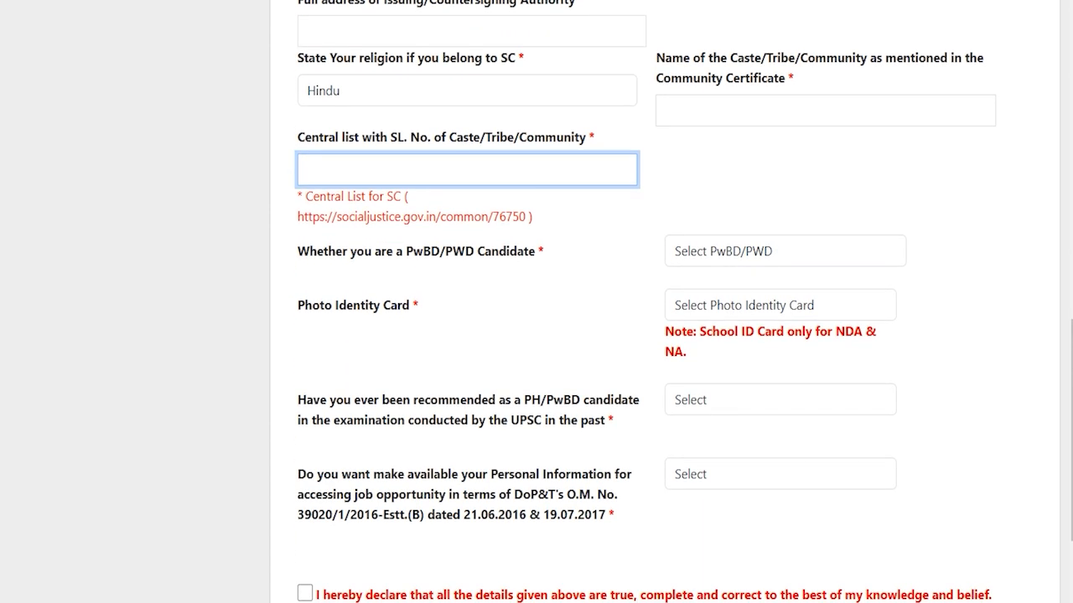
left_click_drag(328, 252, 473, 252)
- Answer No to the PwBD/PWD candidate question
left_click(722, 251)
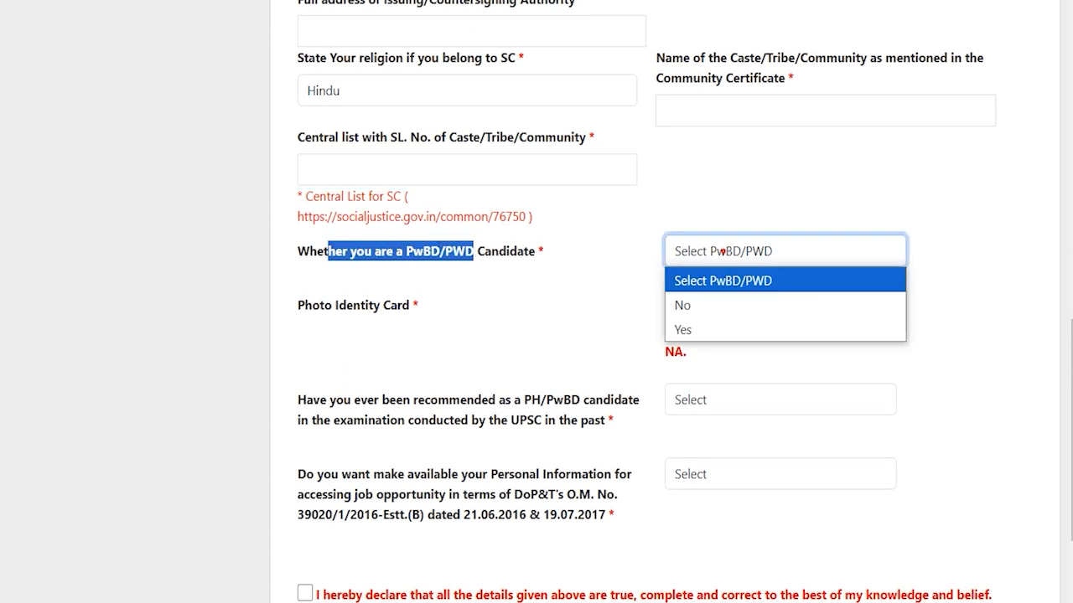
left_click(697, 332)
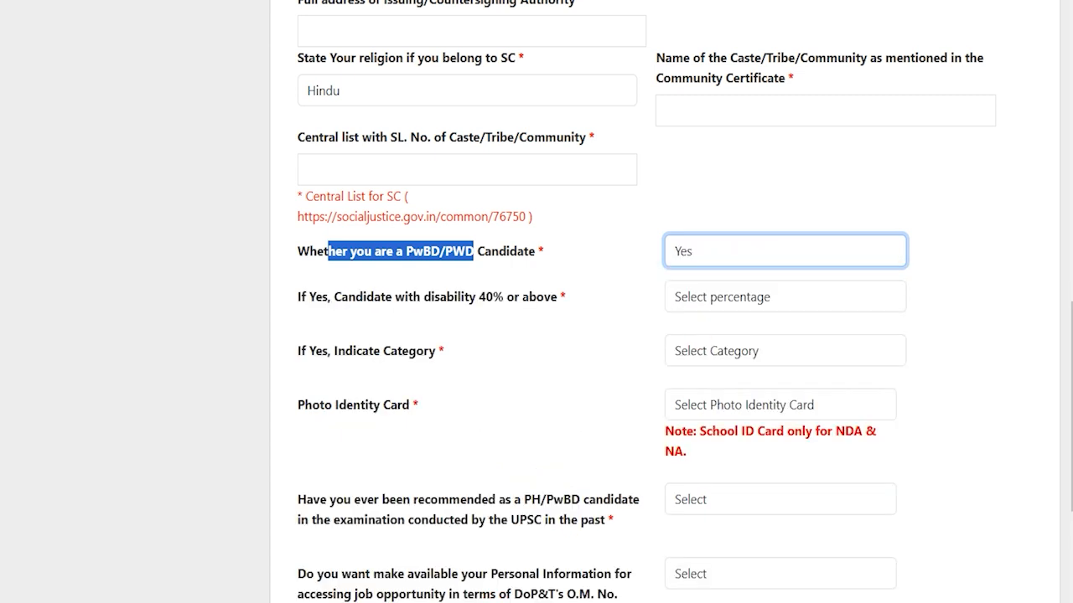
left_click(710, 297)
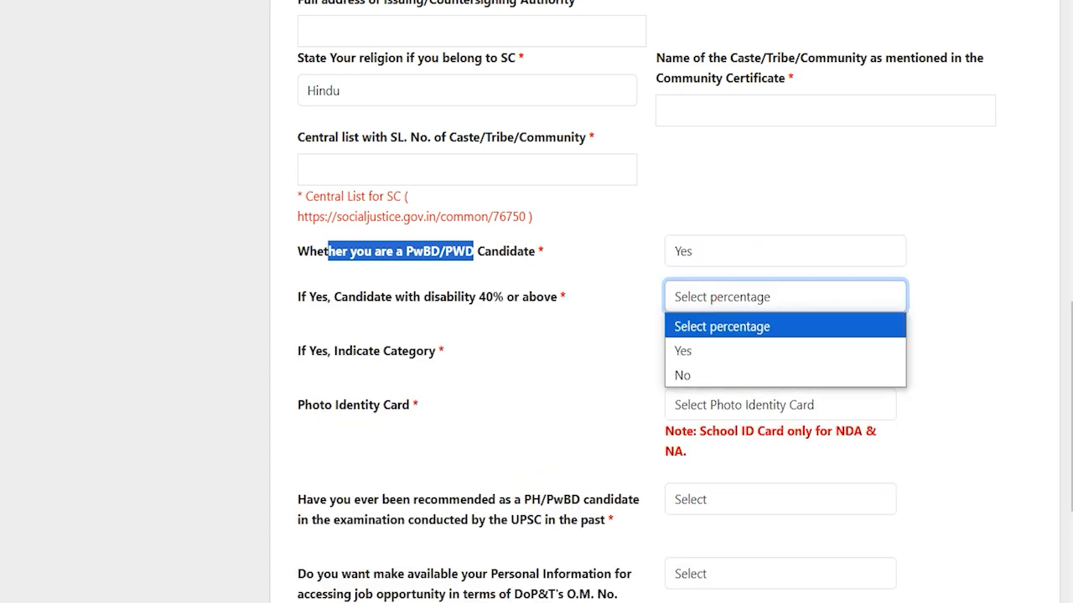
left_click(685, 350)
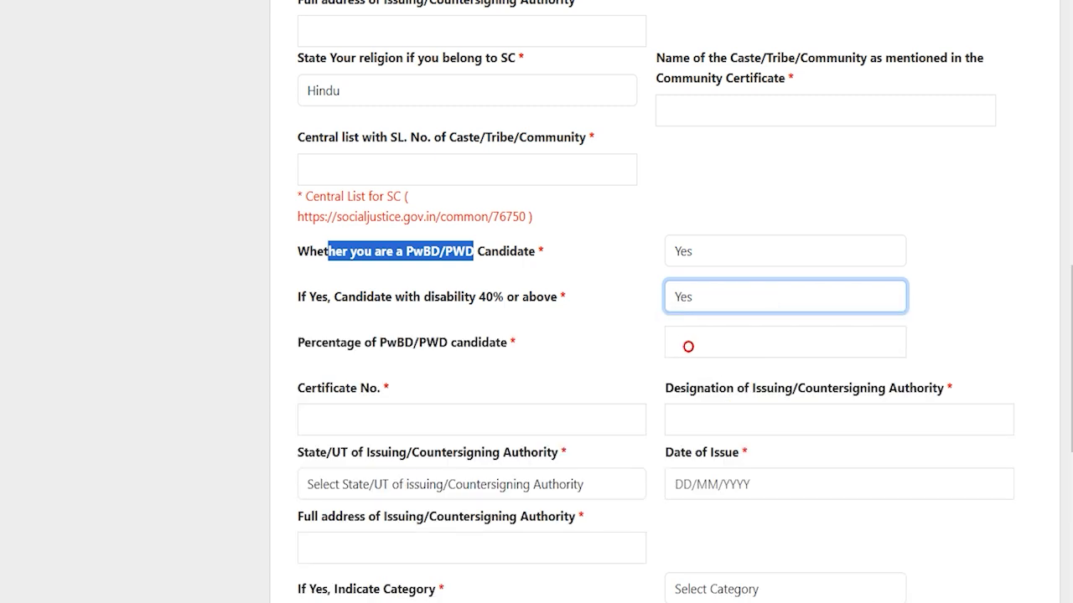
left_click(688, 296)
left_click(689, 373)
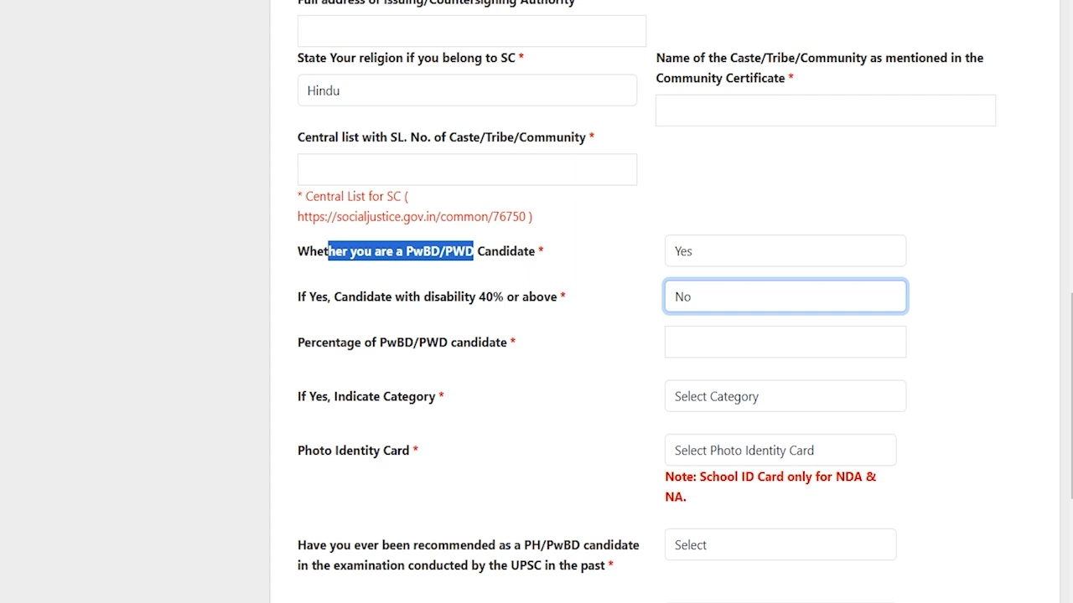
left_click(692, 250)
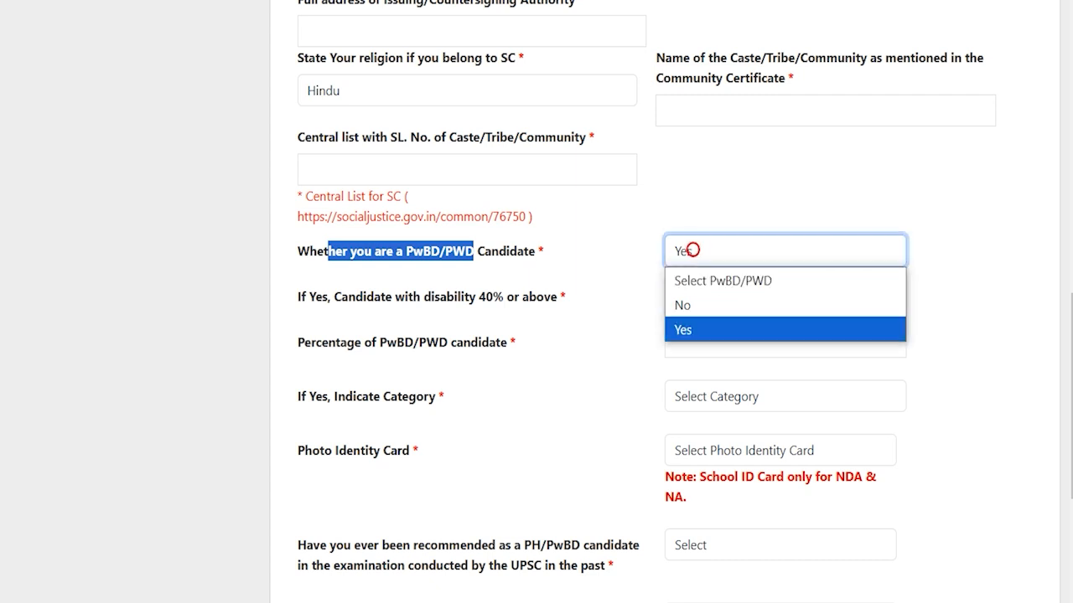
left_click(694, 303)
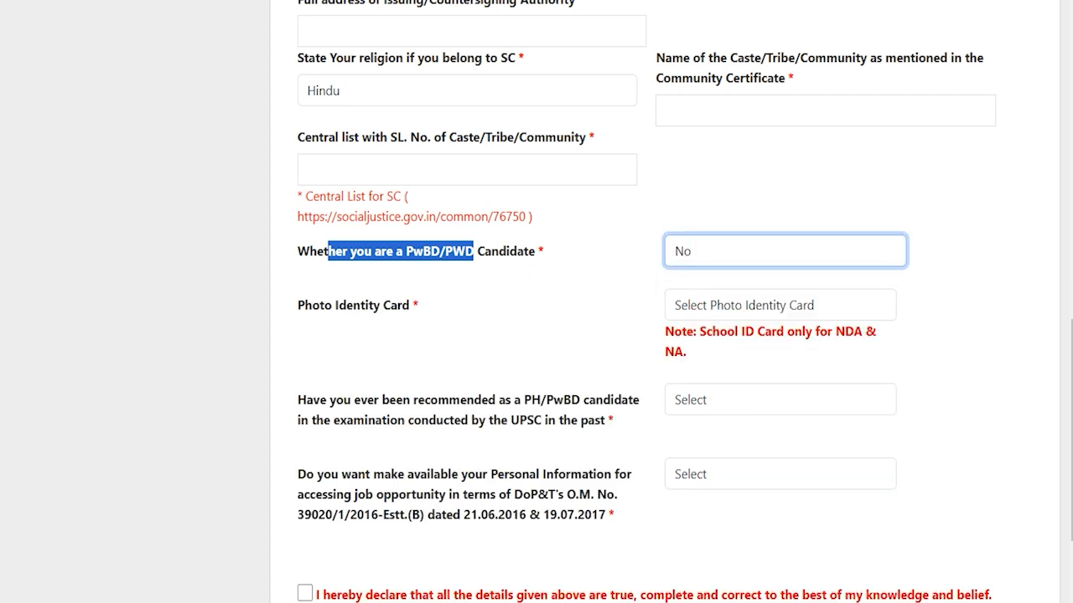
- Choose Voter ID as the photo identity card and enter the card number
left_click_drag(304, 305, 397, 306)
left_click(733, 305)
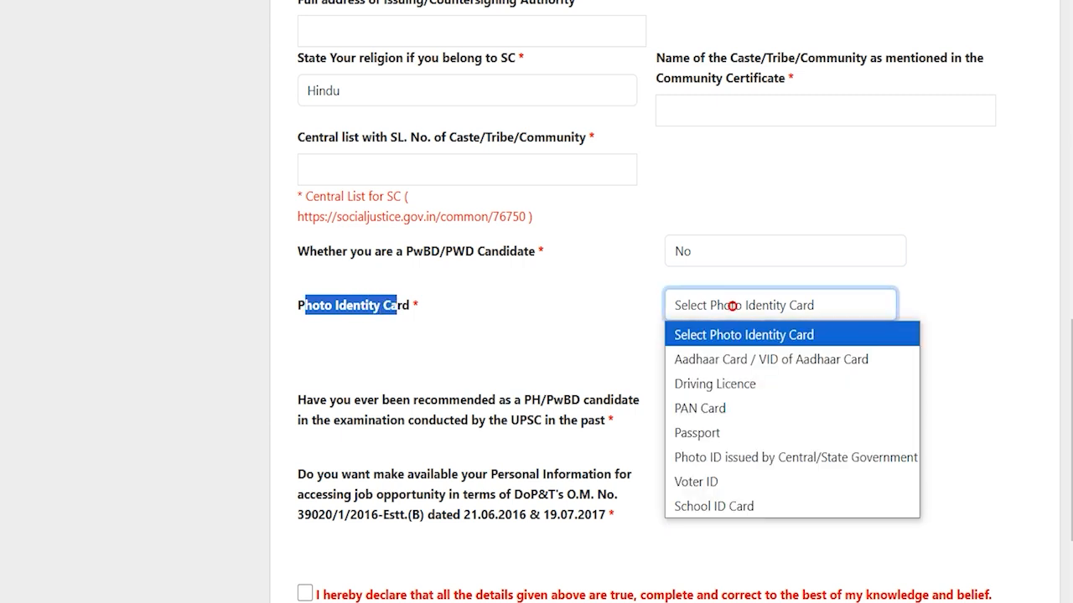
key("Down")
key("Down")
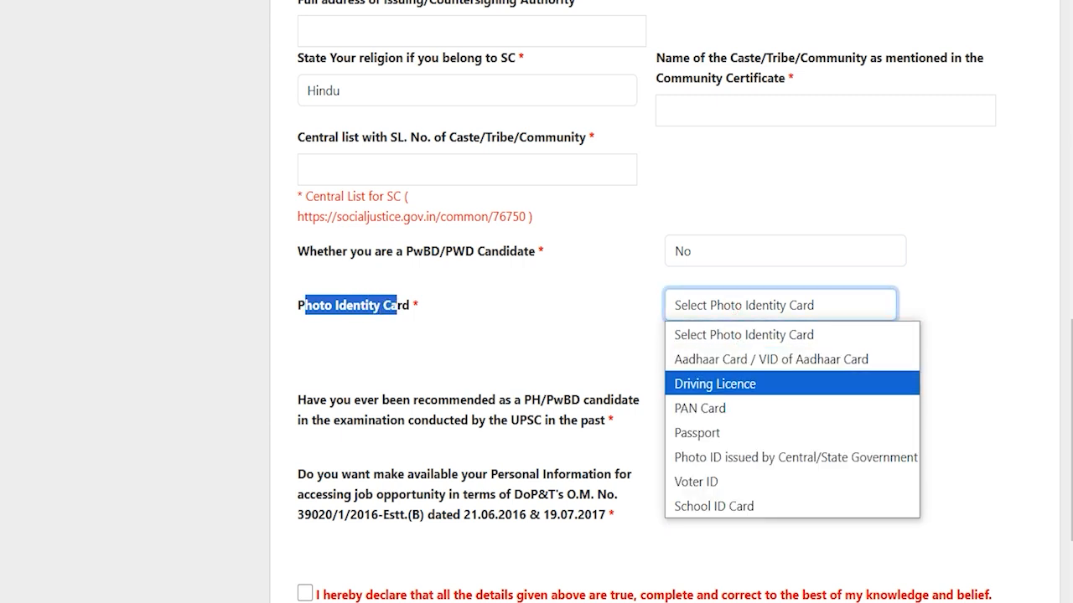
key("Down")
key("Down")
key("Up")
key("Up")
key("Down")
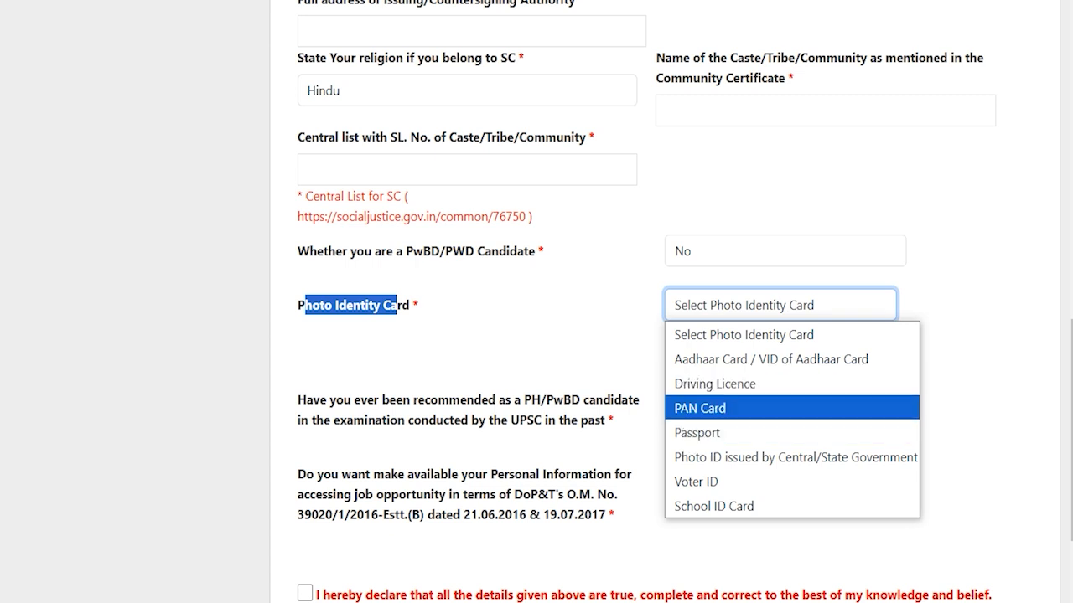
key("Down")
key("Down")
key("Down")
key("Return")
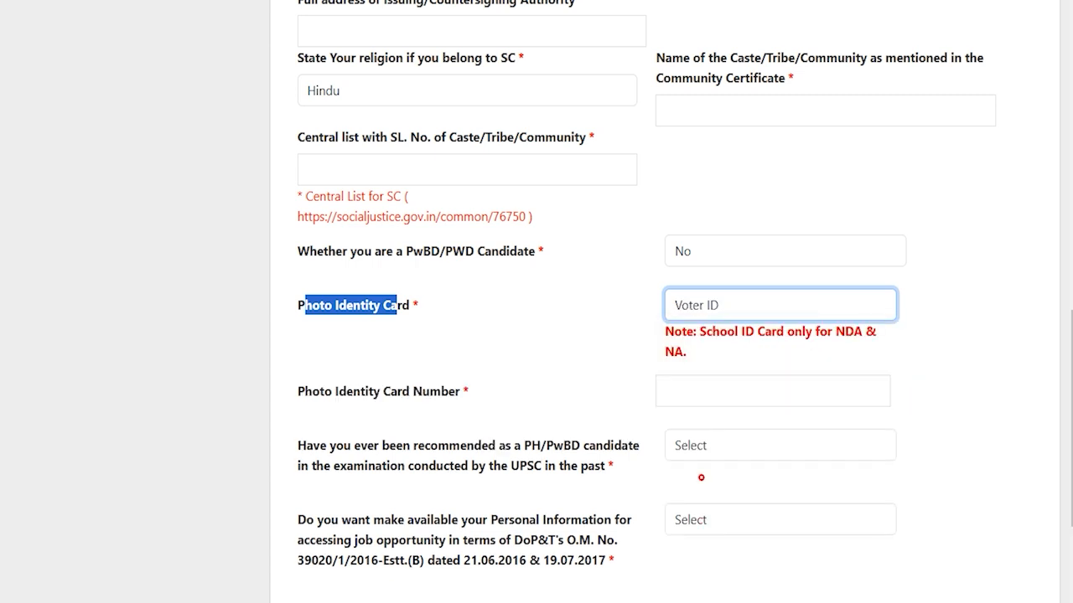
left_click(712, 390)
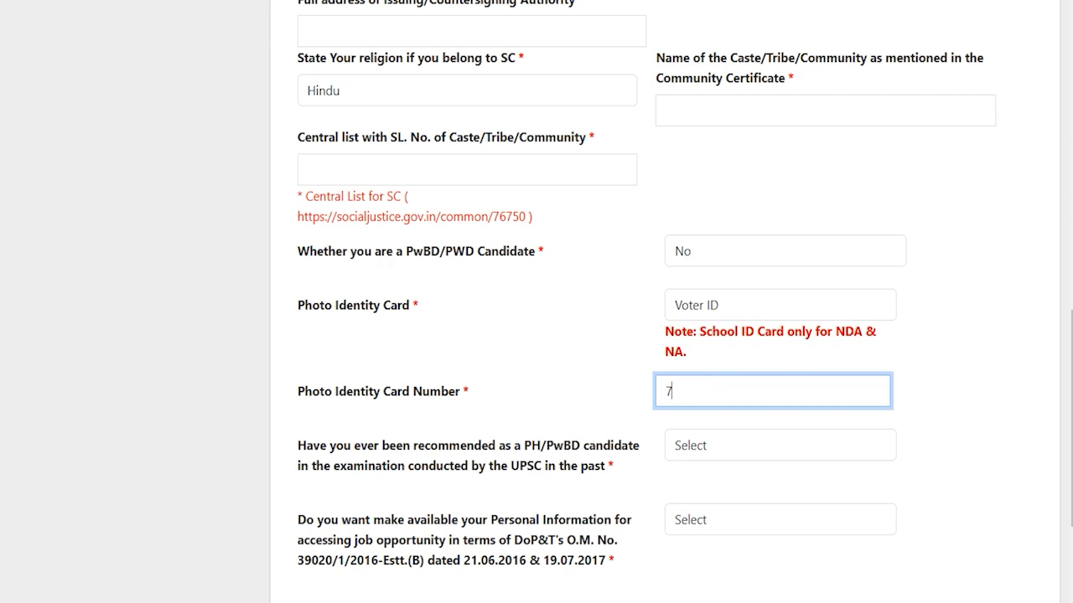
scroll(717, 453, "down", 2)
left_click(721, 520)
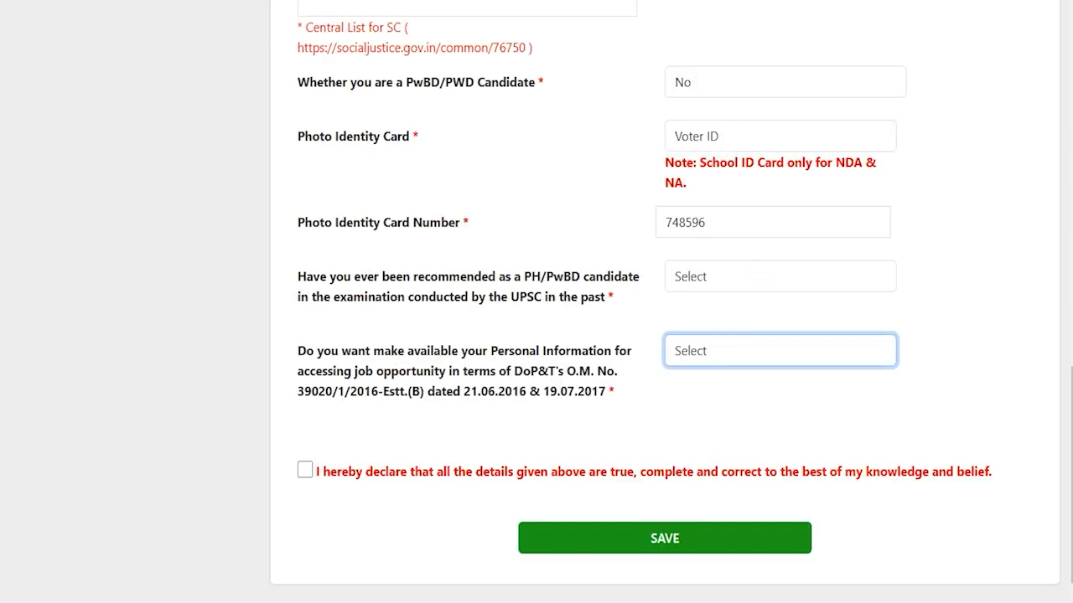
- Answer No to the past PH/PwBD recommendation question
left_click_drag(367, 277, 622, 277)
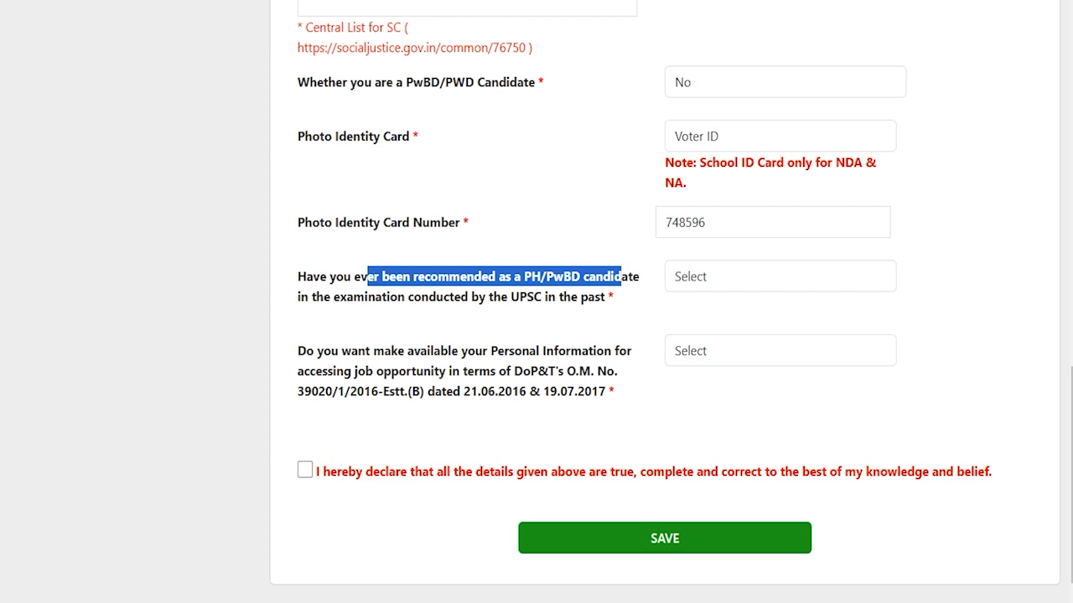
left_click_drag(390, 297, 461, 297)
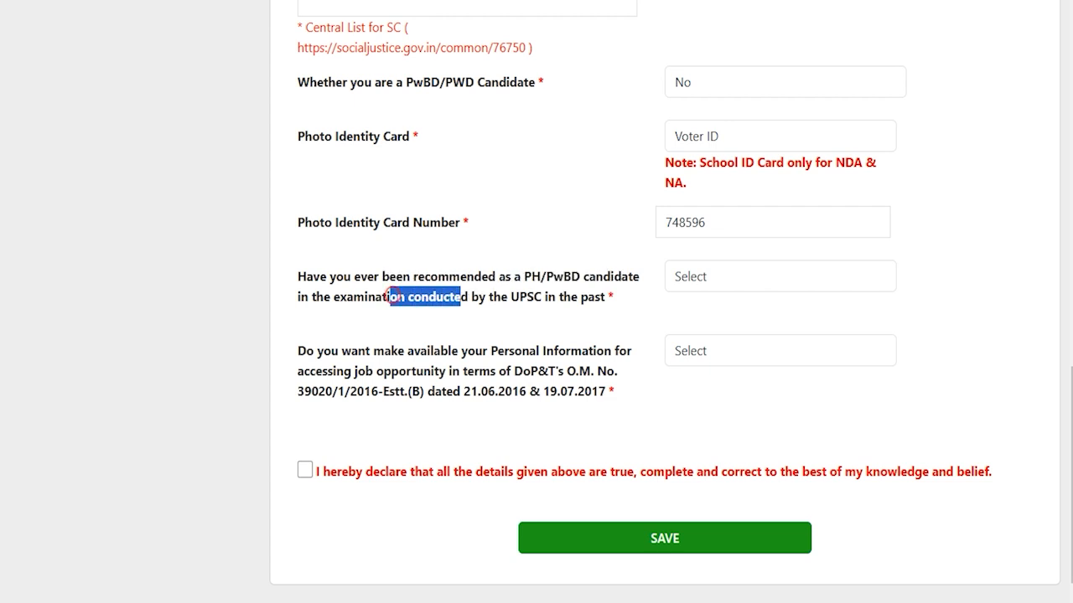
left_click(700, 276)
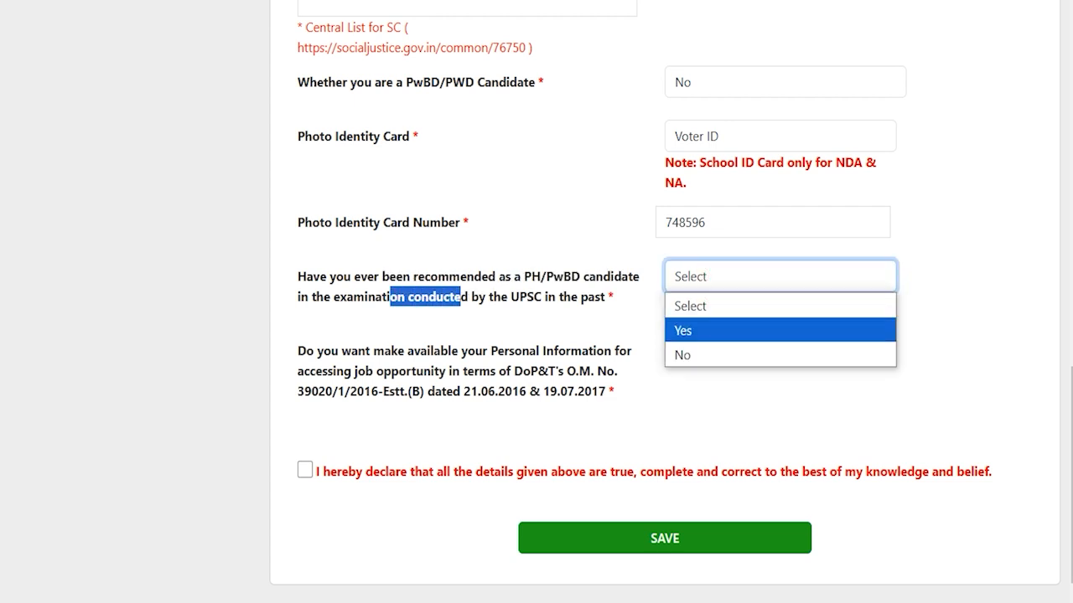
left_click(697, 329)
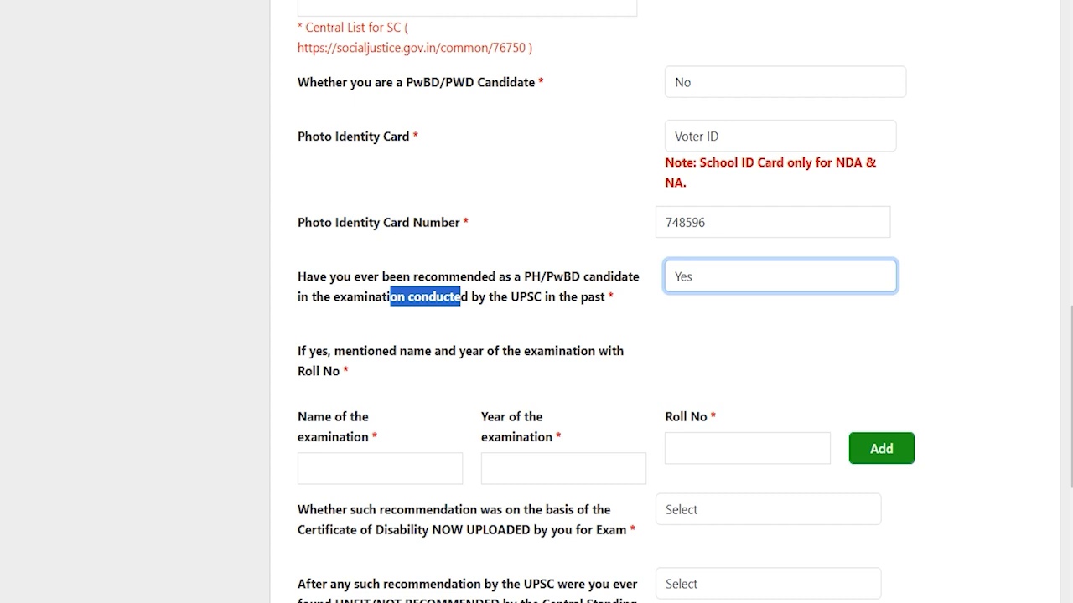
left_click(347, 463)
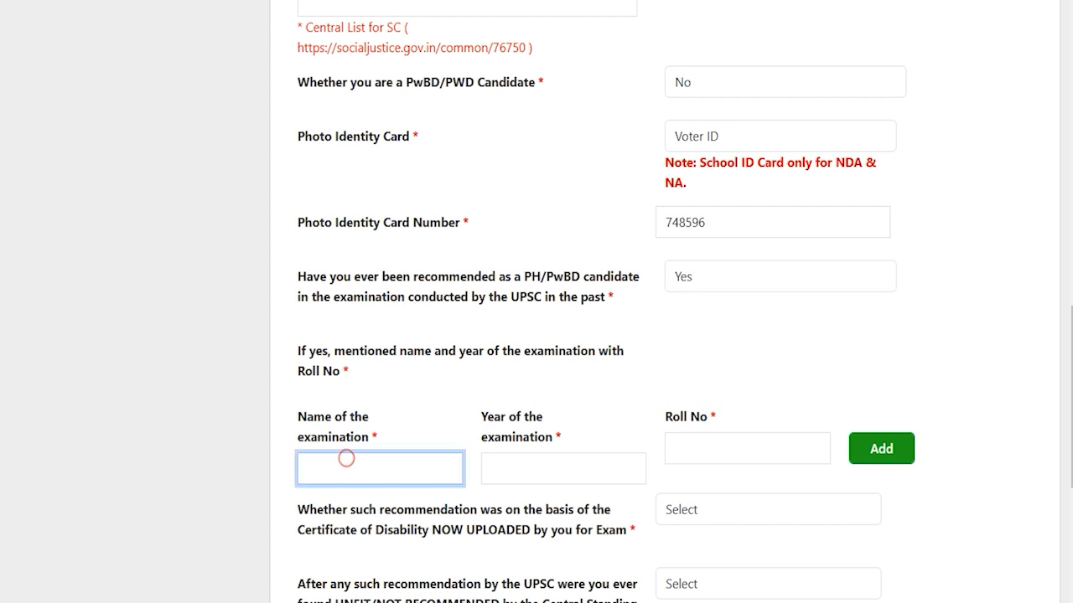
scroll(704, 251, "down", 2)
left_click(704, 136)
left_click(703, 130)
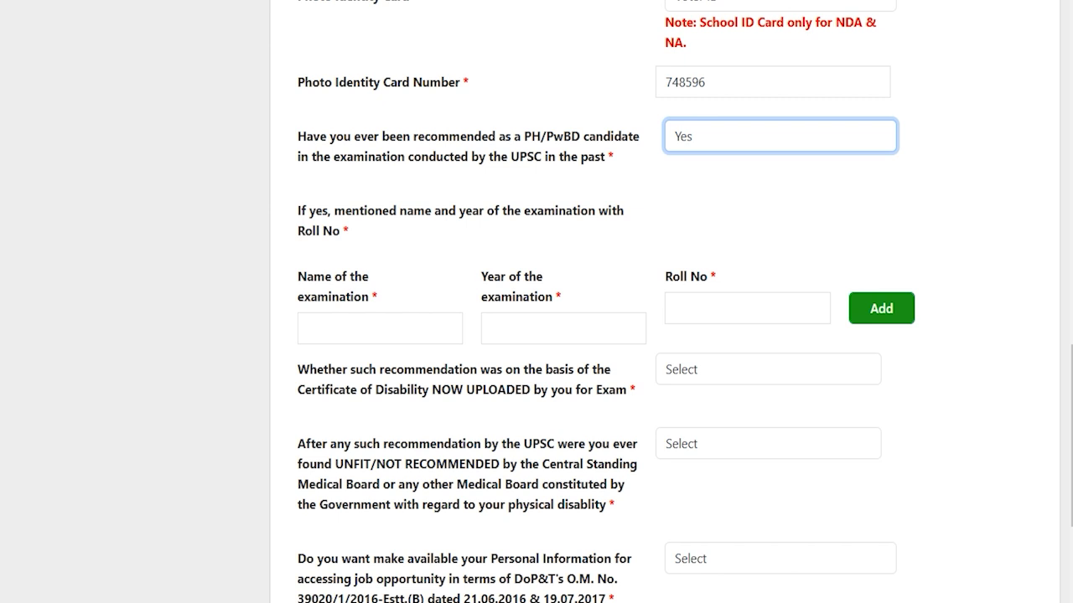
left_click(708, 134)
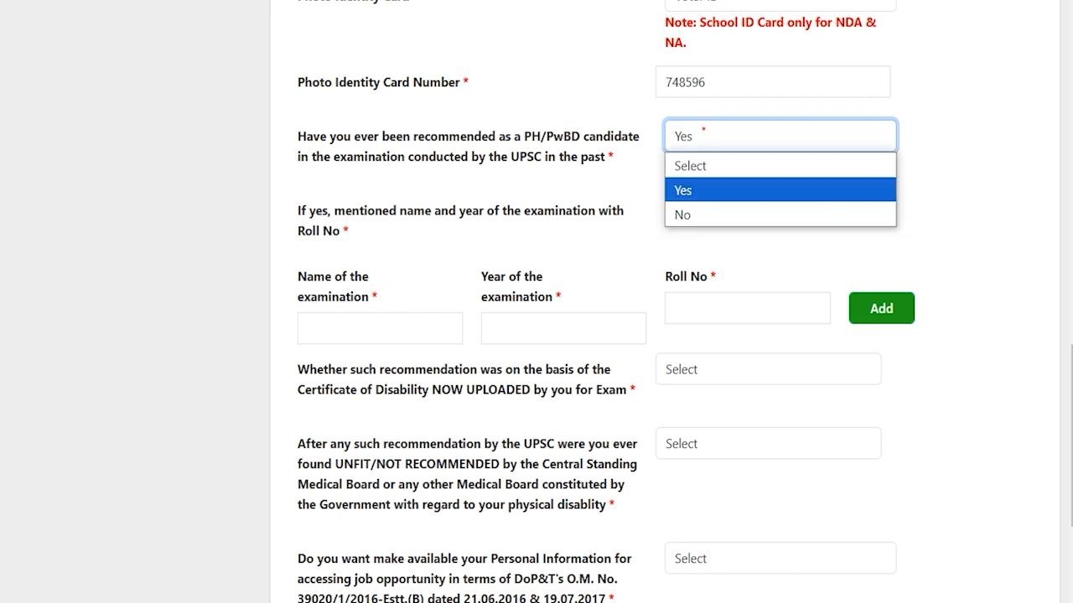
left_click(688, 213)
- Agree to share personal information, tick the declaration and save the Personal Information form
left_click(304, 425)
left_click(304, 425)
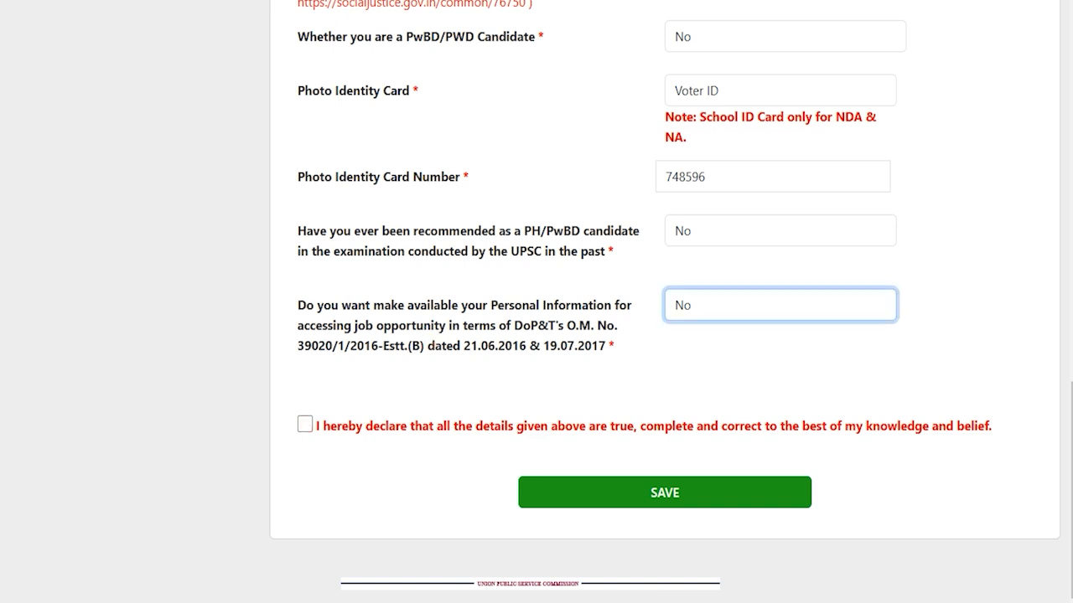
left_click_drag(314, 305, 569, 305)
left_click(724, 315)
left_click(692, 355)
left_click(484, 365)
left_click(305, 424)
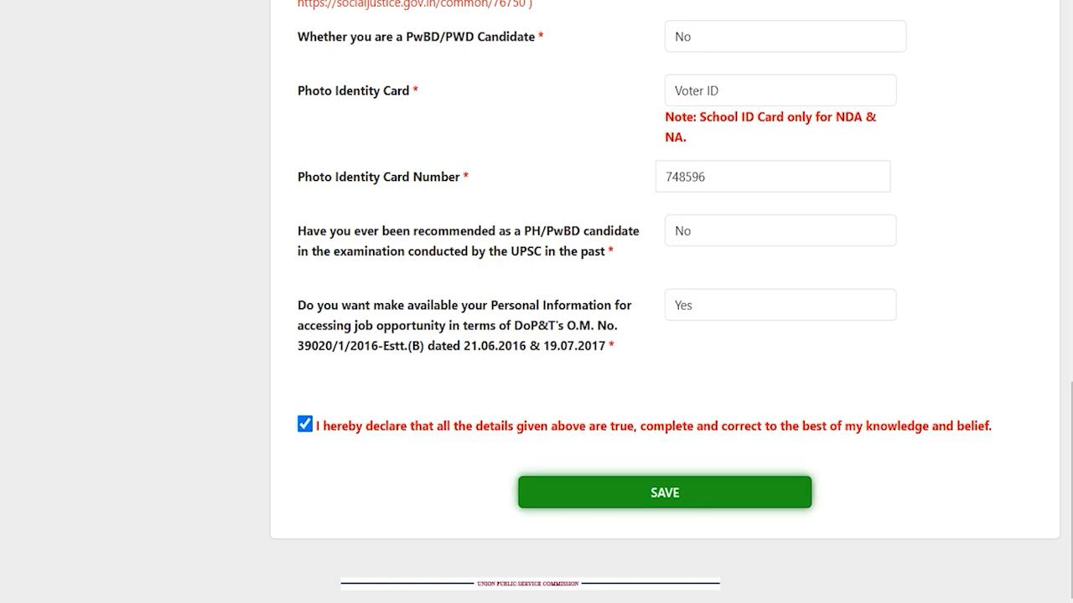
left_click(664, 492)
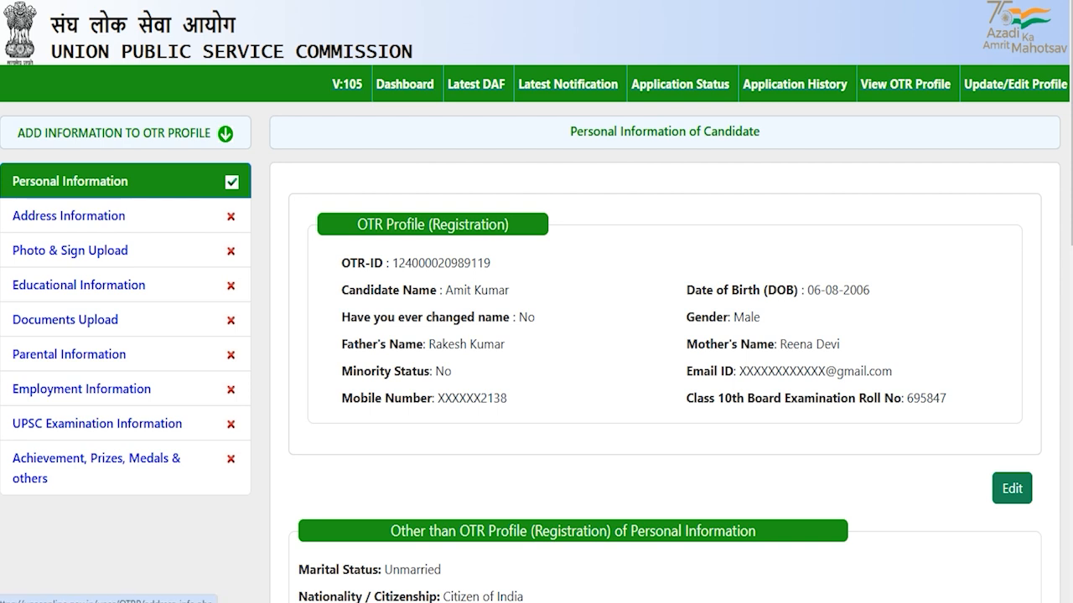
- Open the Address Information Details page from the left sidebar
left_click(49, 215)
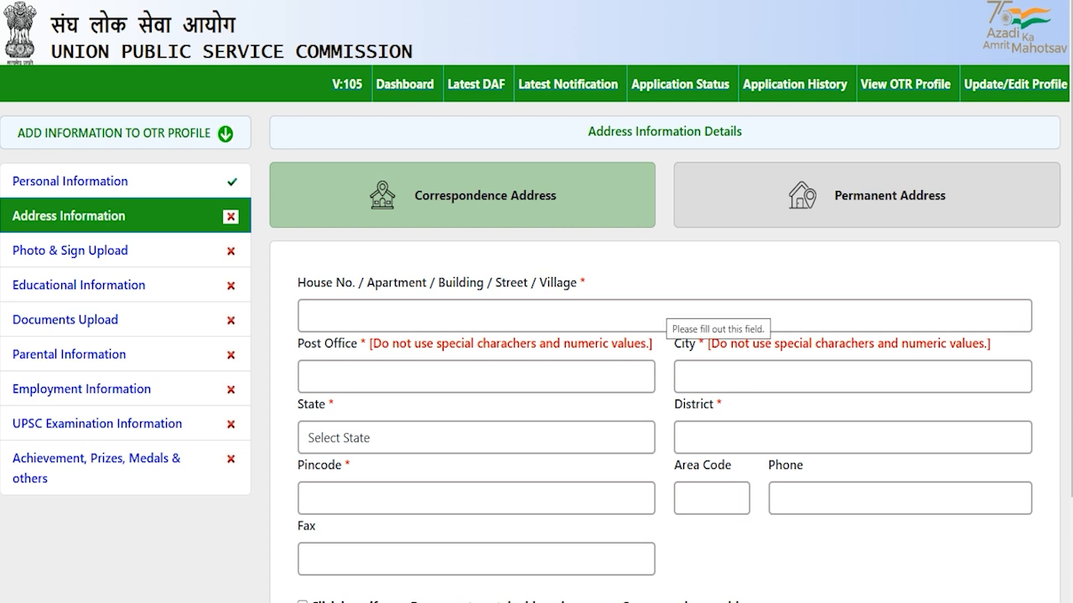
- Scroll down the Address Information form to the correspondence address fields
scroll(536, 336, "down", 2)
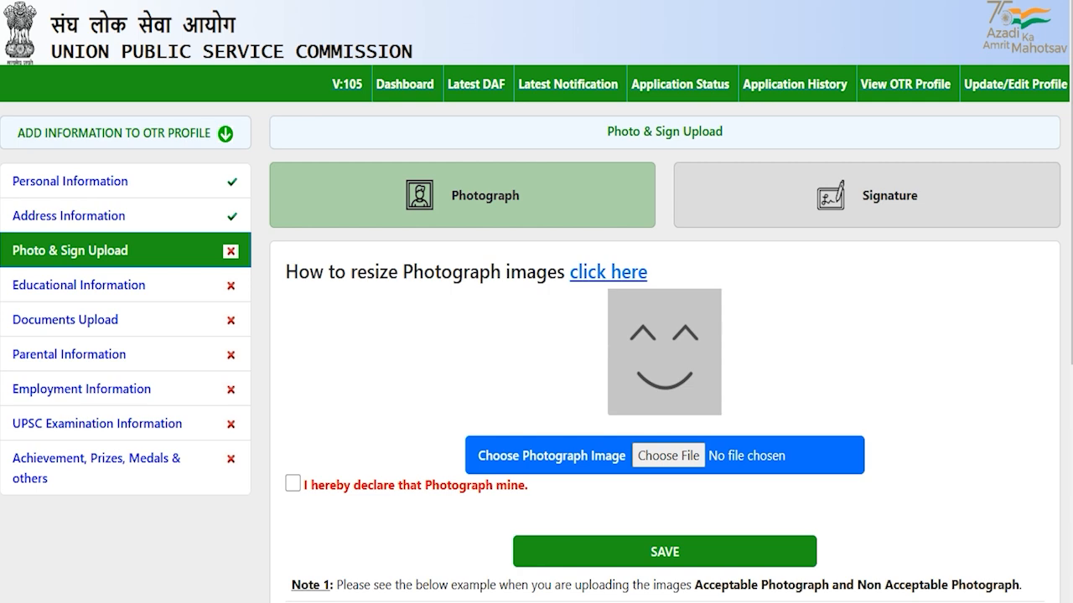
scroll(537, 336, "down", 3)
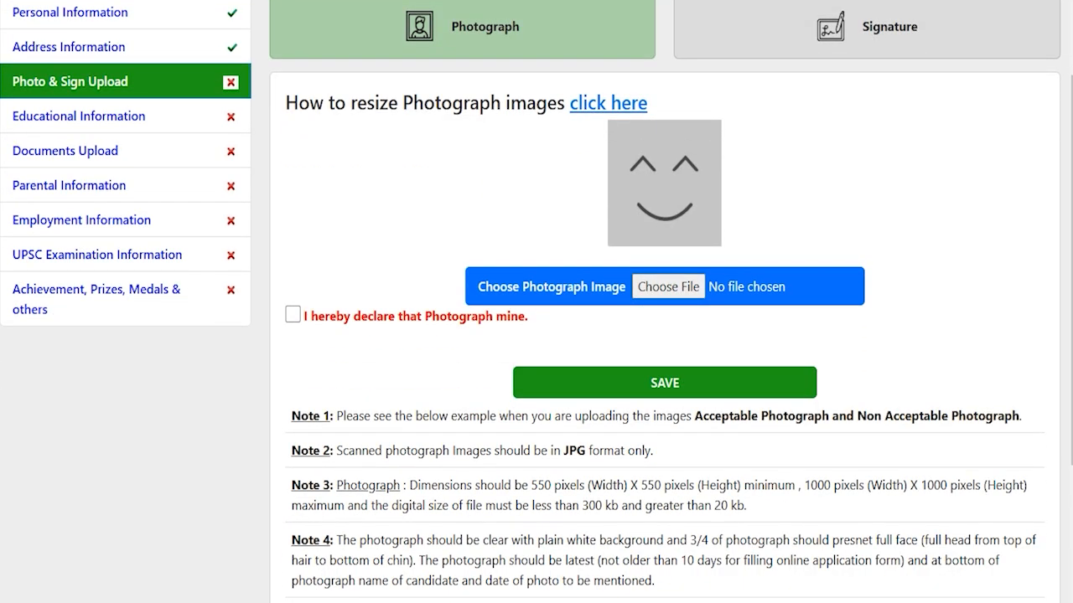
scroll(536, 336, "down", 3)
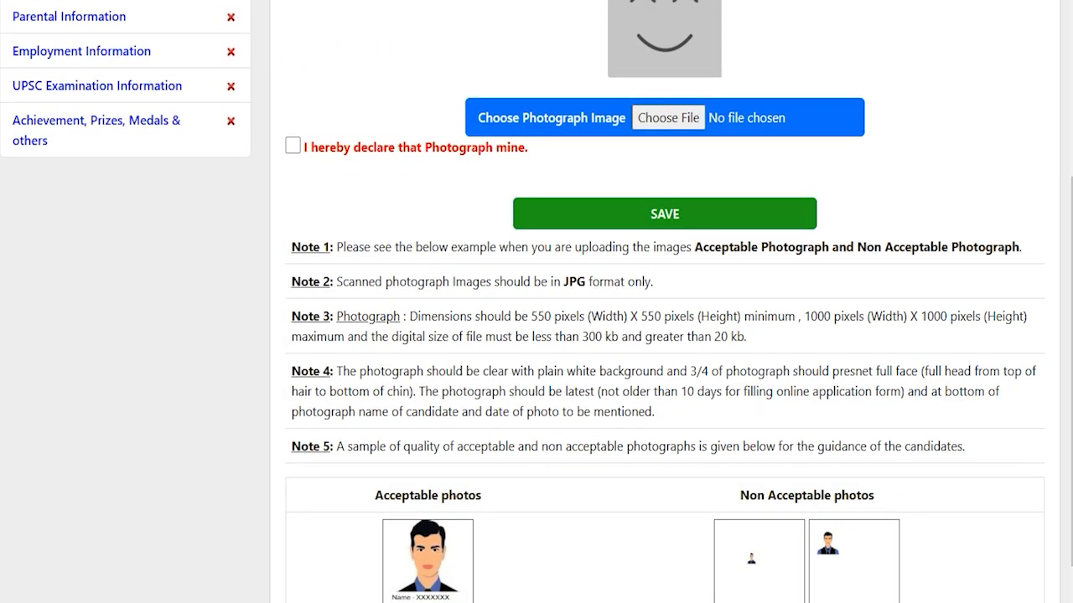
left_click(685, 316)
left_click_drag(531, 316, 904, 316)
scroll(905, 316, "down", 1)
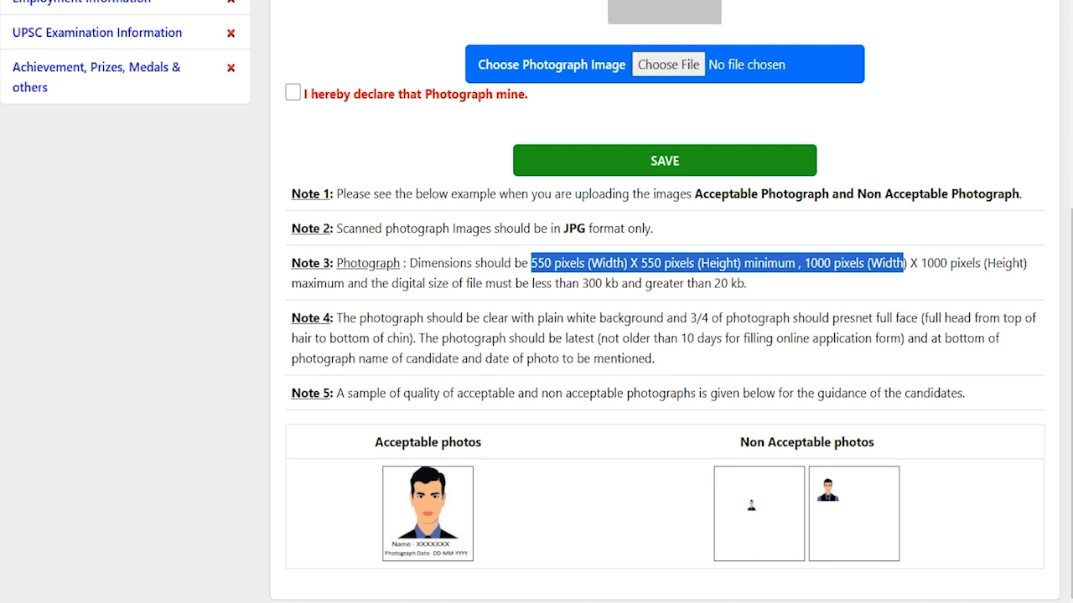
left_click(666, 341)
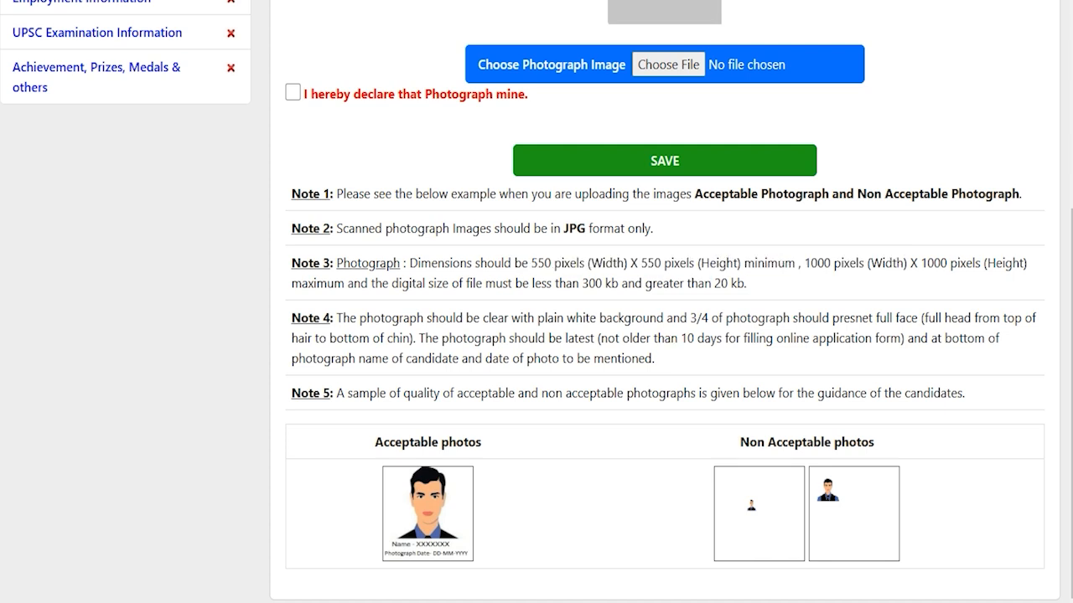
scroll(536, 302, "up", 5)
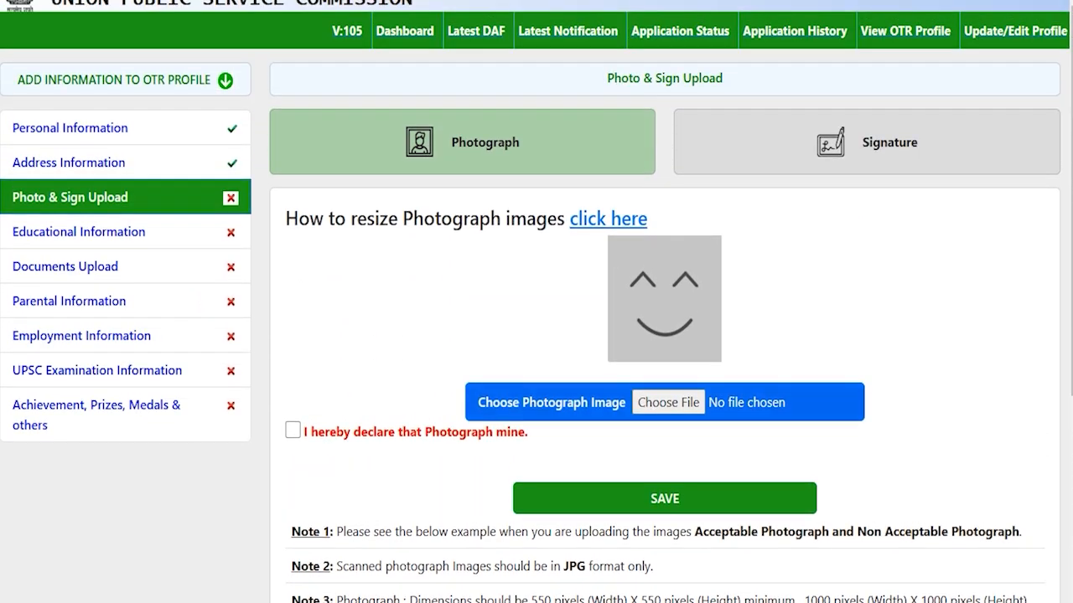
left_click(668, 403)
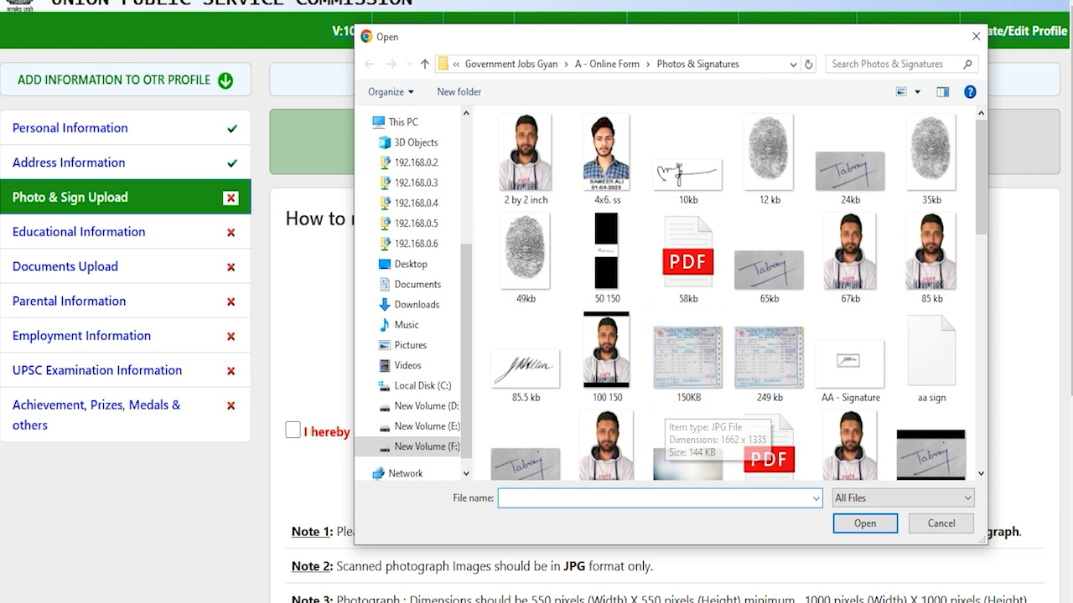
left_click(951, 526)
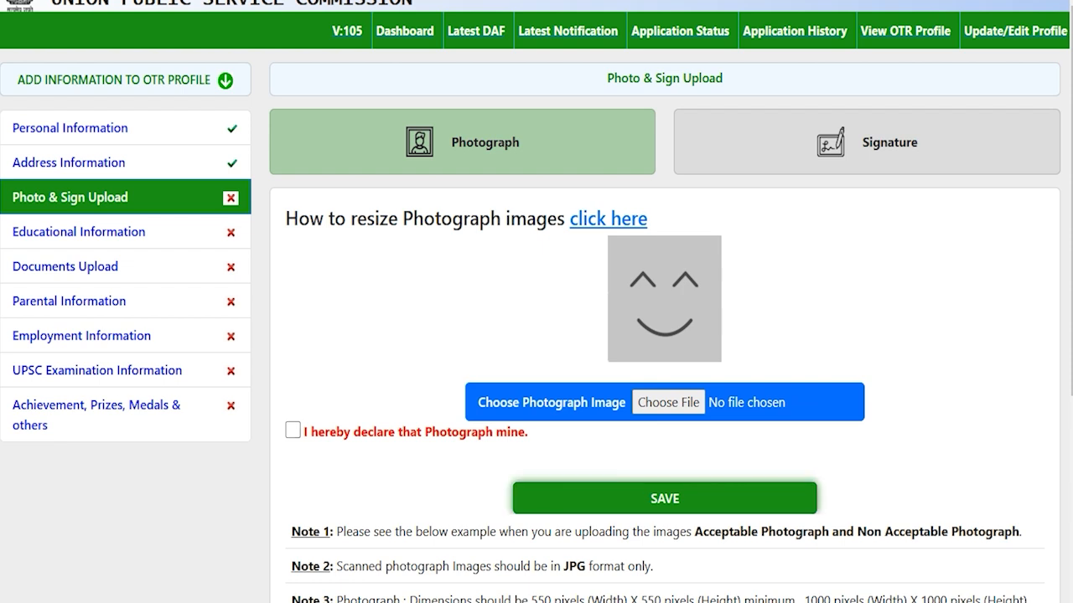
left_click_drag(310, 218, 536, 219)
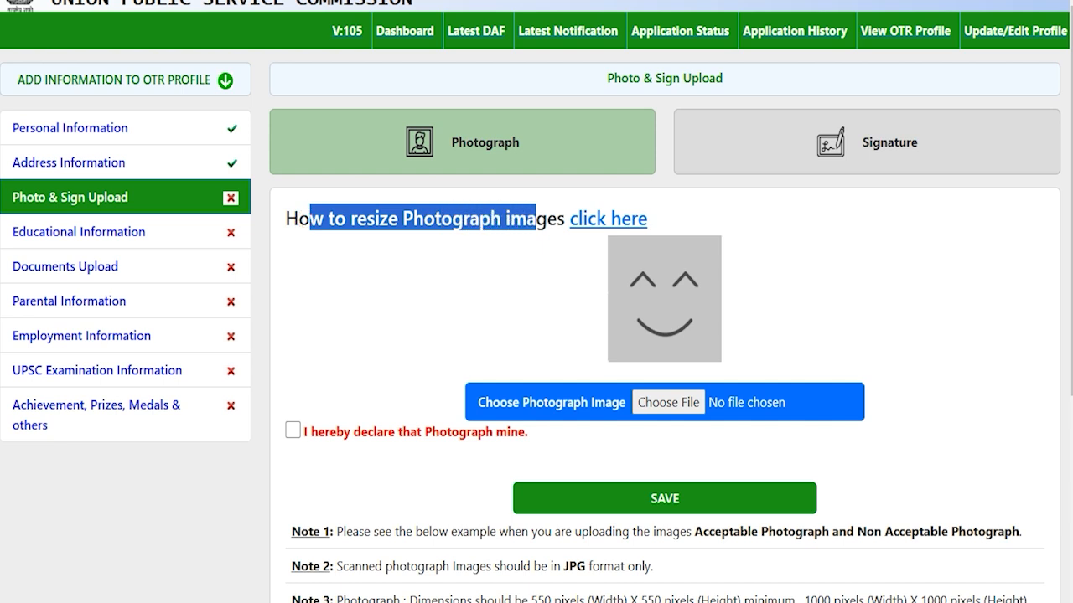
- Open the photograph resize guide PDF and scroll to Step 7 on the 20–300 KB file size
left_click(596, 221)
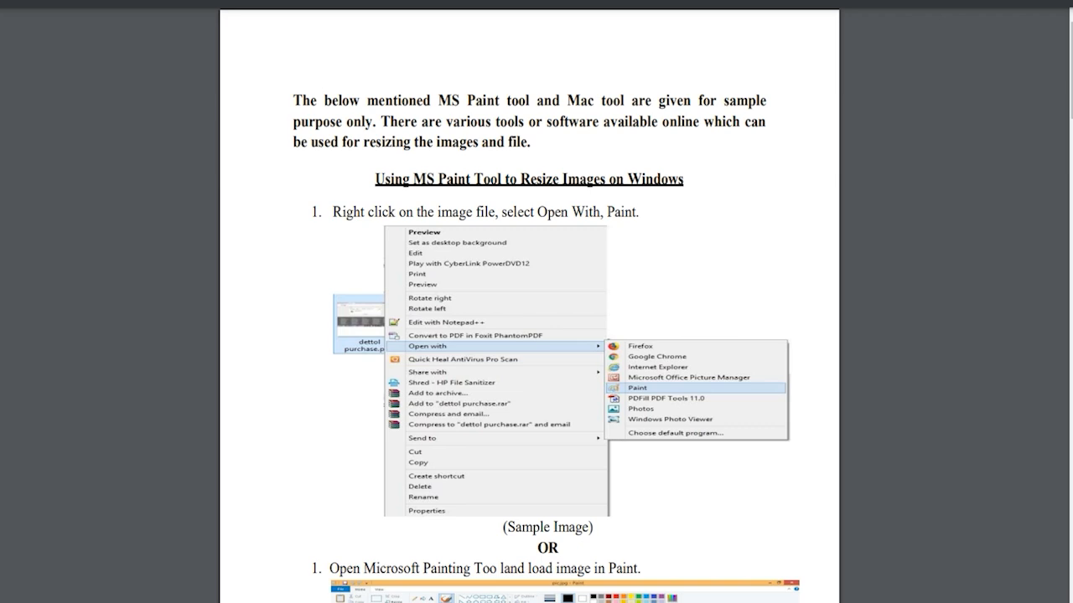
scroll(529, 302, "down", 5)
scroll(529, 302, "down", 10)
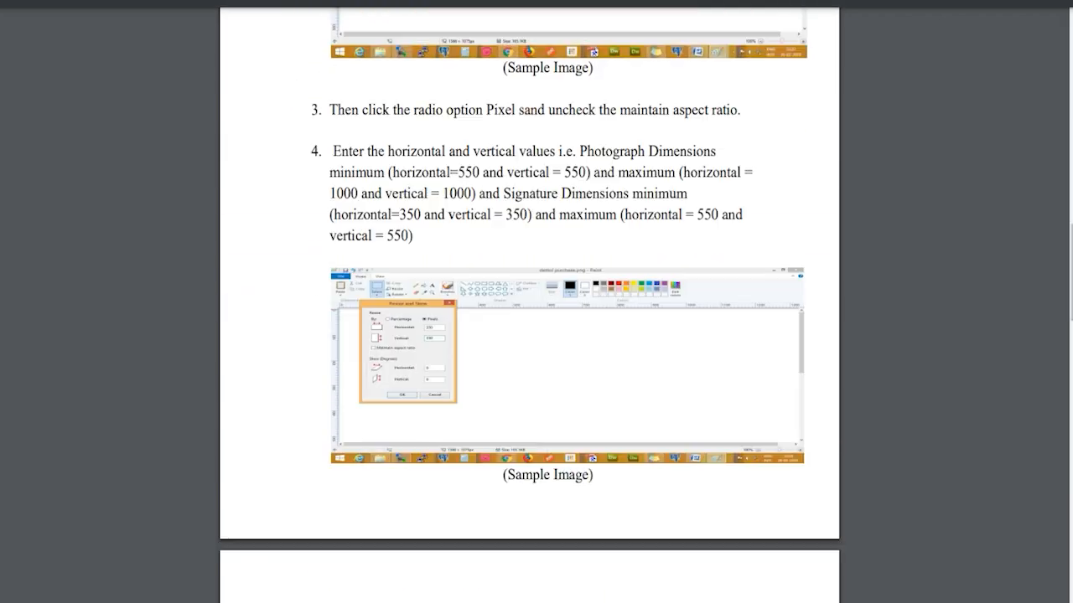
scroll(528, 301, "up", 5)
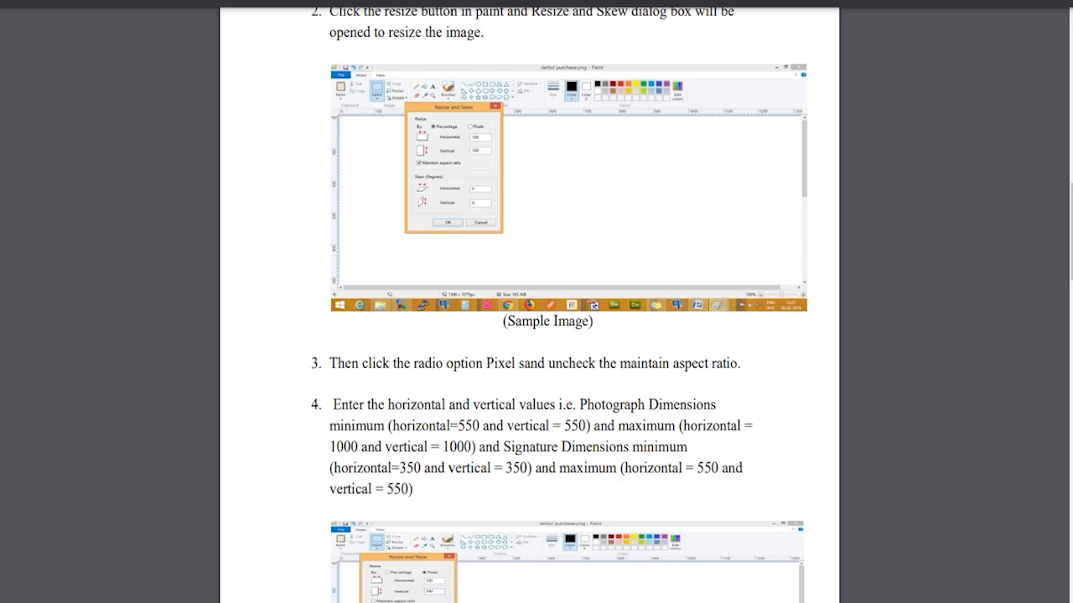
scroll(528, 302, "down", 15)
scroll(529, 302, "down", 8)
scroll(528, 301, "up", 10)
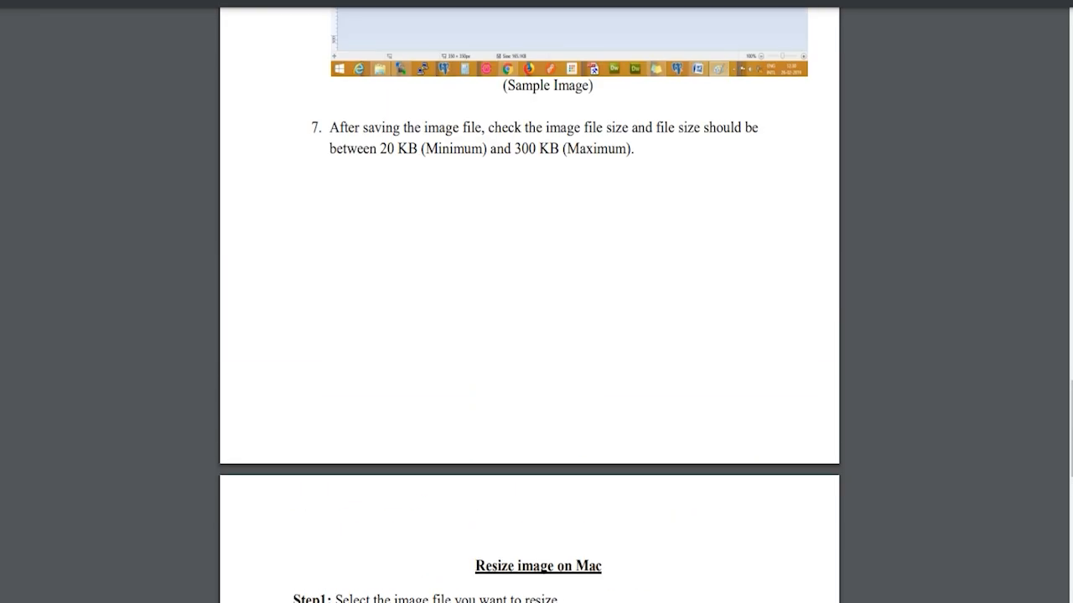
scroll(529, 301, "up", 8)
scroll(529, 302, "up", 5)
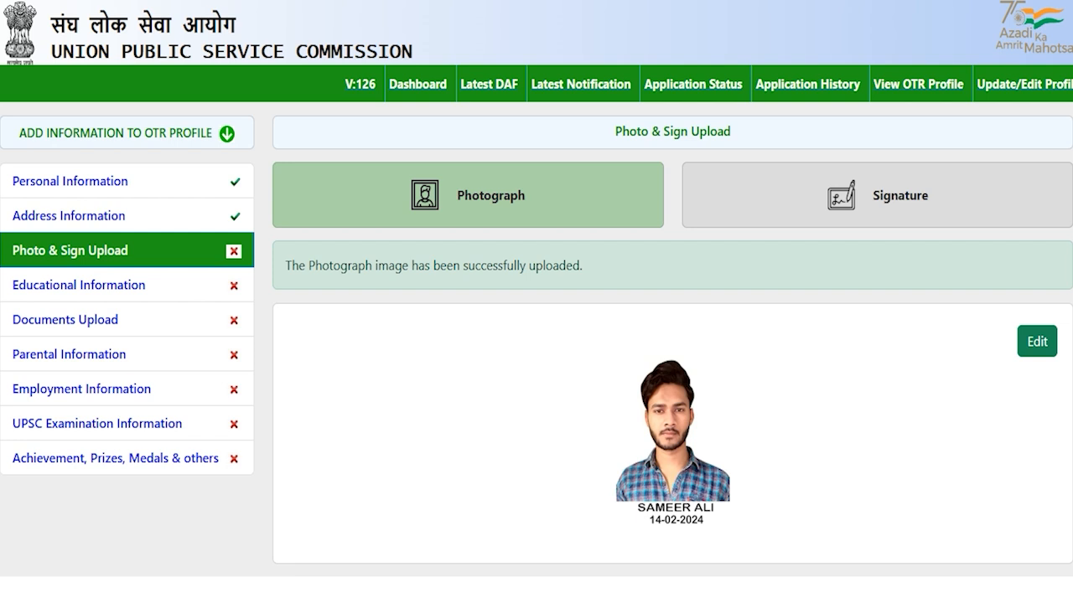
- Switch to the Signature tab and review the JPG, 350–550 pixel and 20–300 KB requirements
left_click(872, 196)
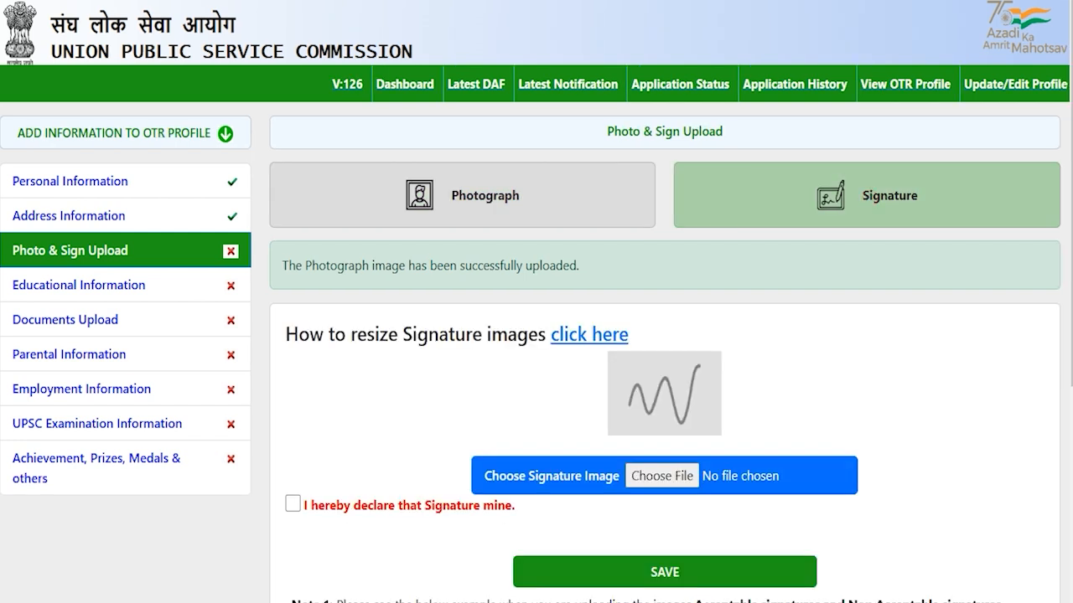
scroll(536, 335, "down", 2)
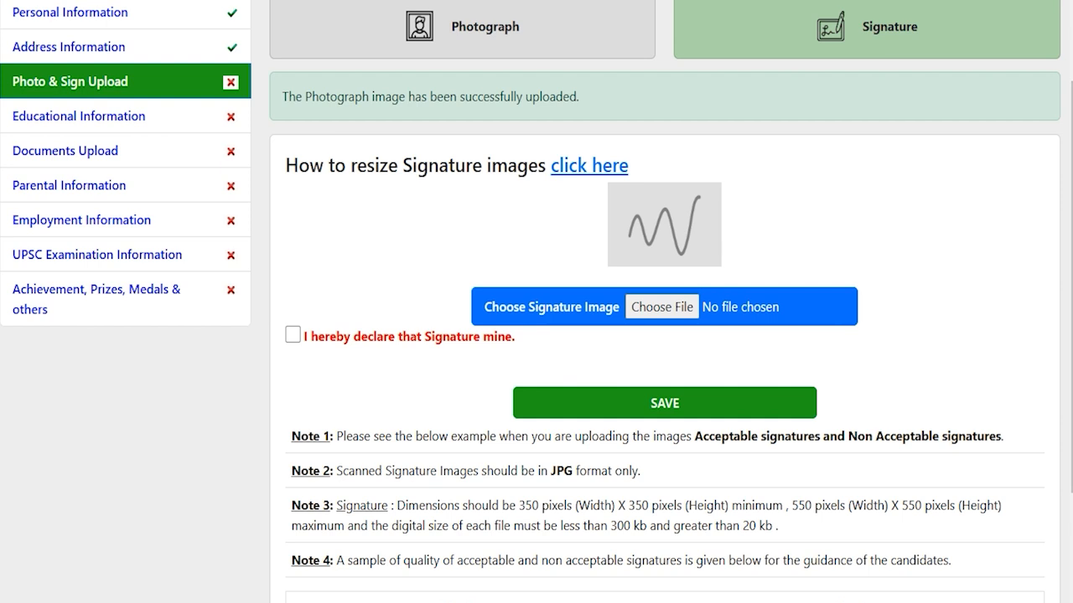
left_click_drag(549, 471, 563, 471)
scroll(563, 471, "down", 2)
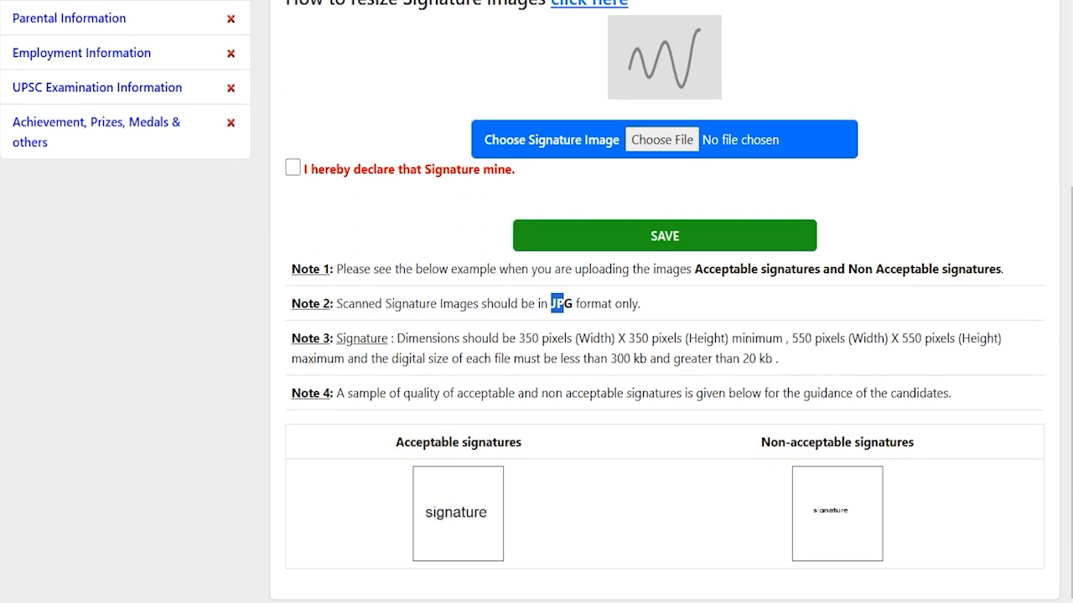
left_click_drag(526, 339, 897, 339)
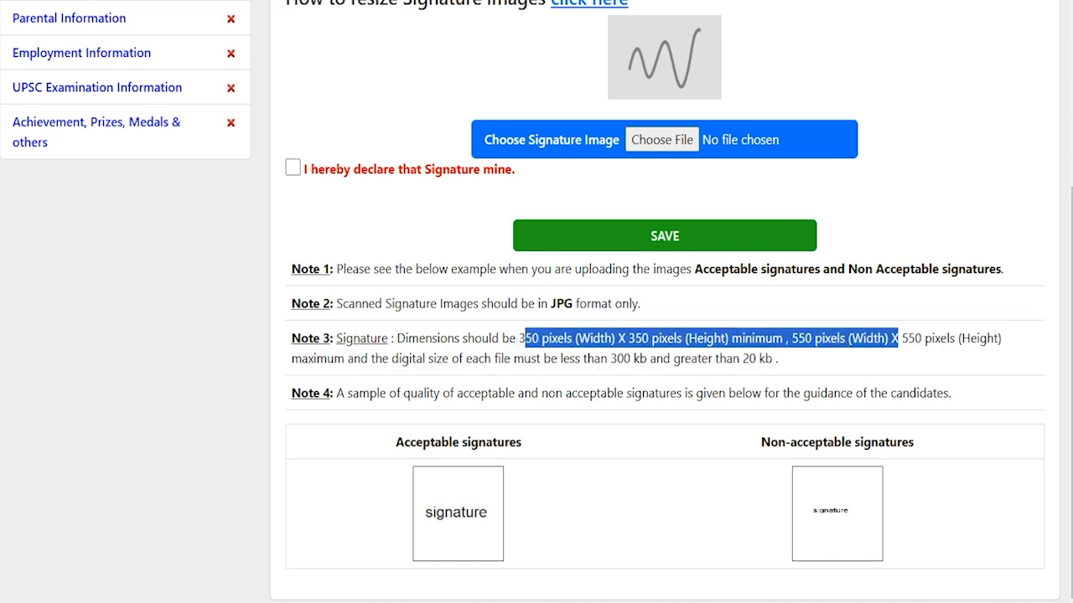
left_click_drag(610, 359, 756, 359)
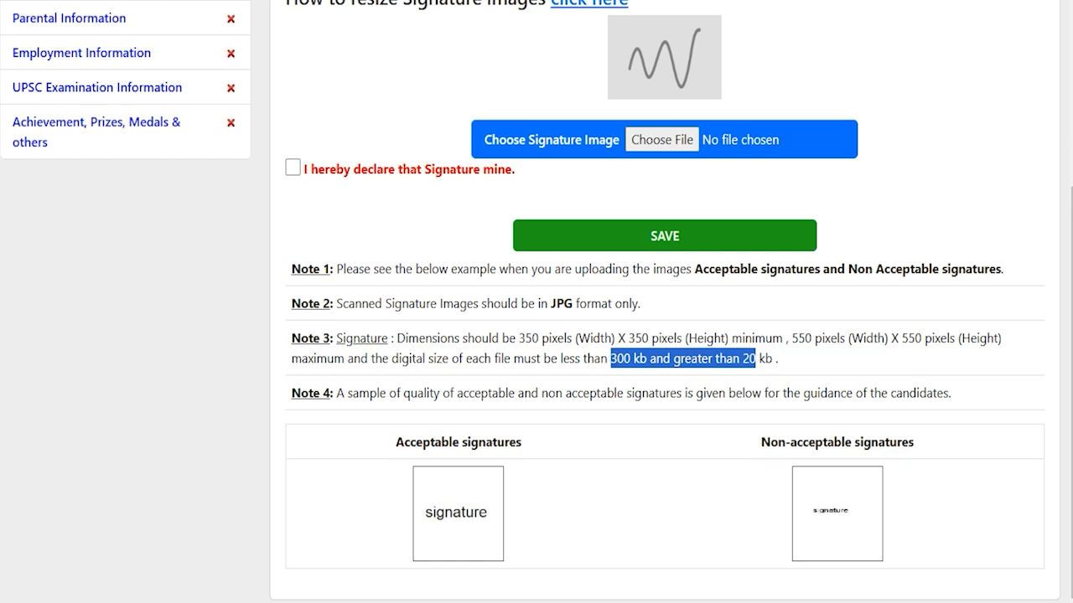
scroll(536, 301, "up", 1)
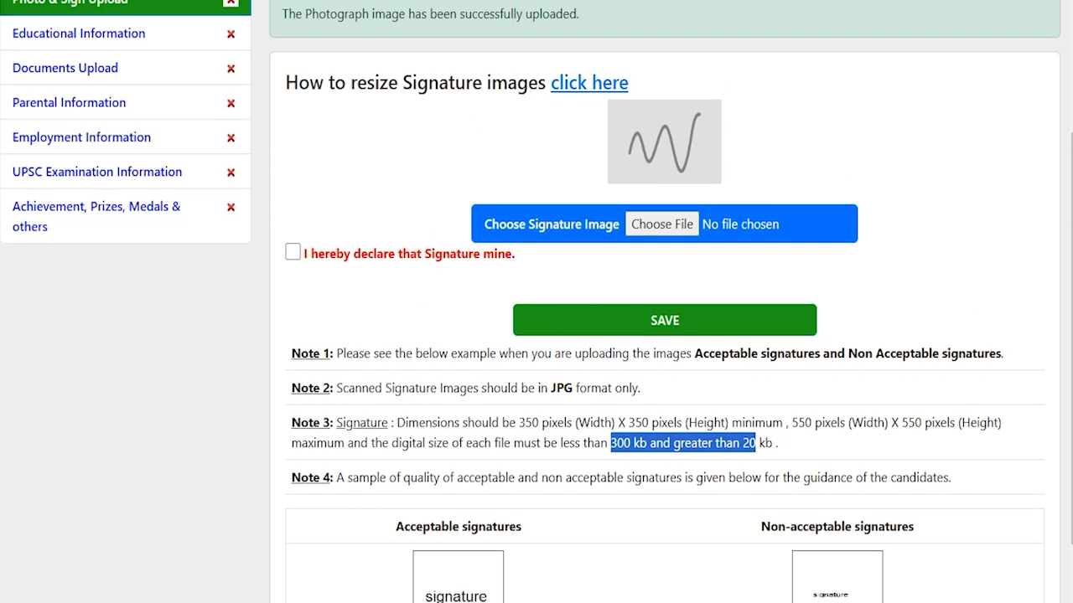
- Upload ssc.jpg as the signature, tick its declaration, then go to Educational Information
left_click(653, 224)
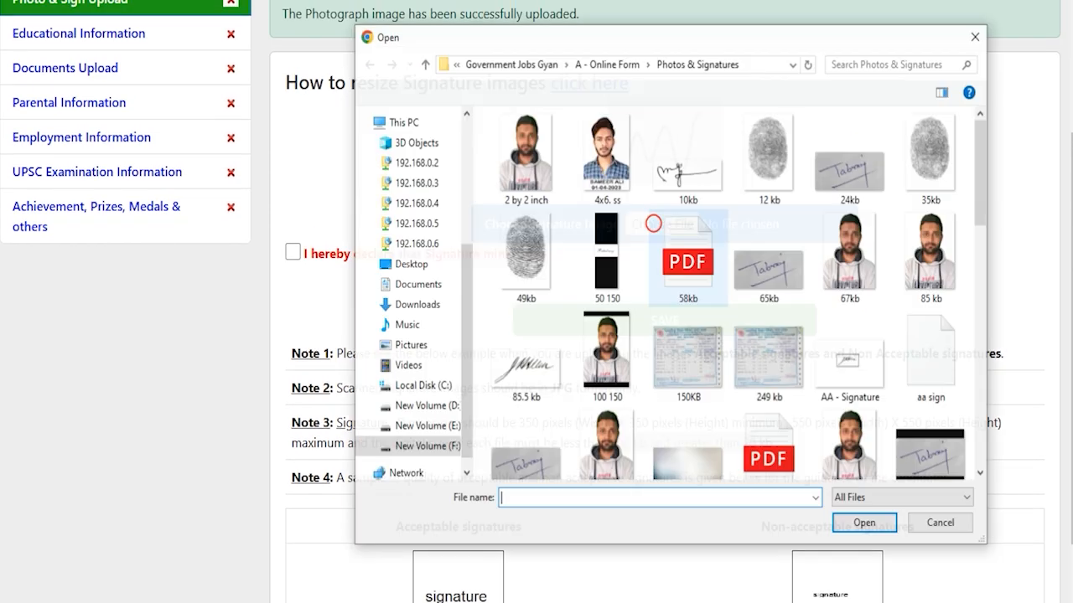
scroll(687, 390, "down", 10)
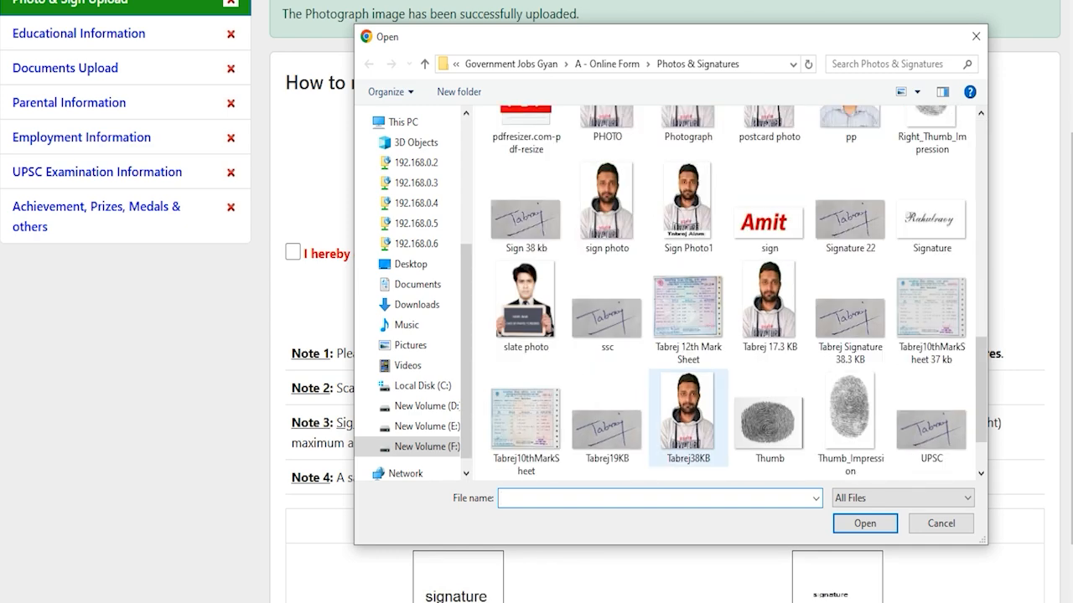
double_click(607, 317)
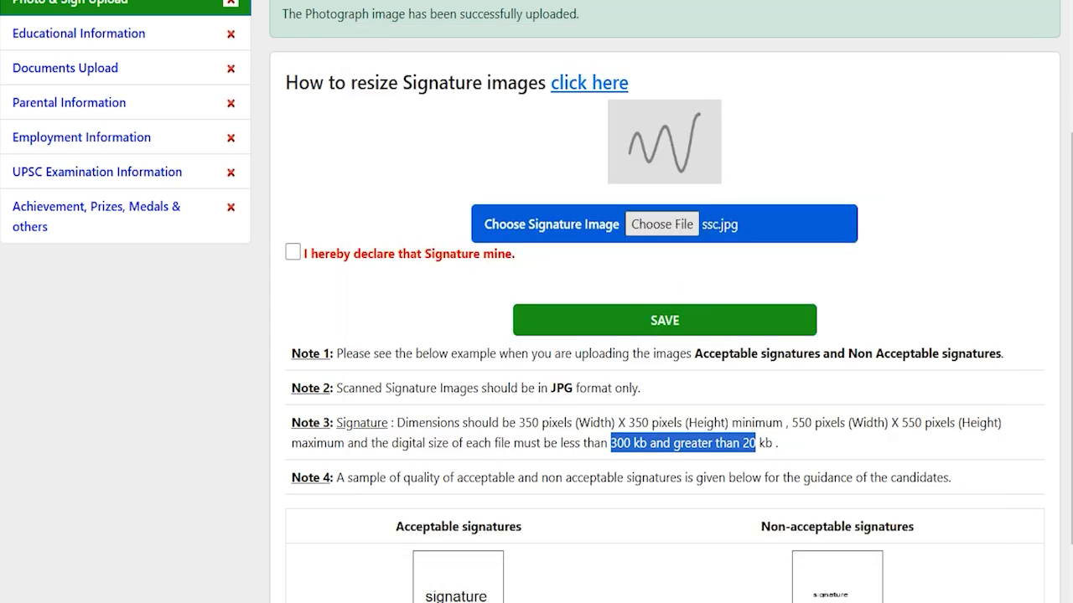
scroll(662, 302, "up", 1)
left_click(293, 337)
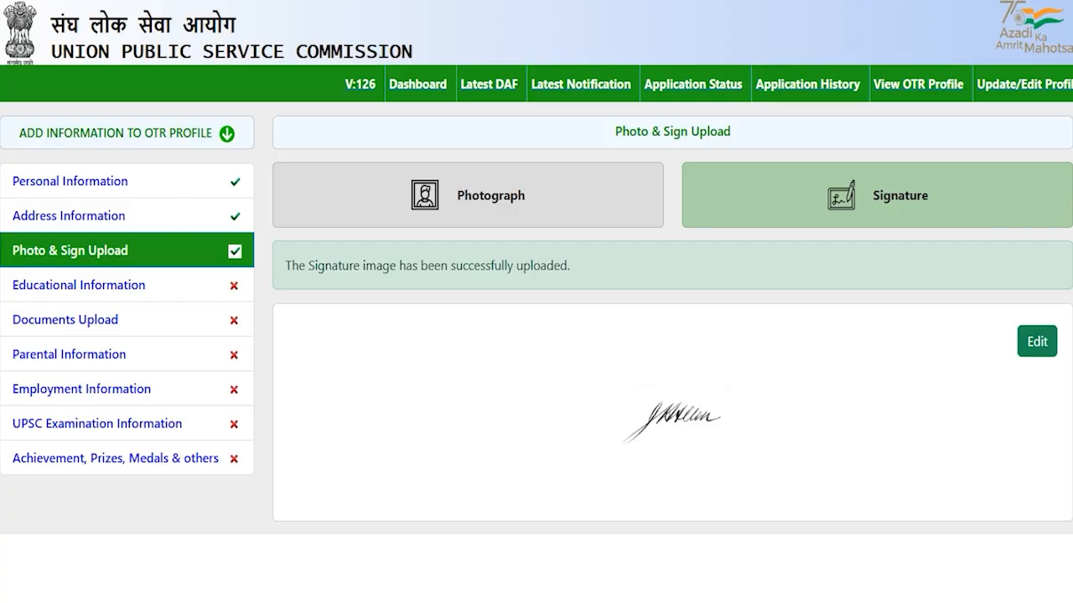
left_click(77, 285)
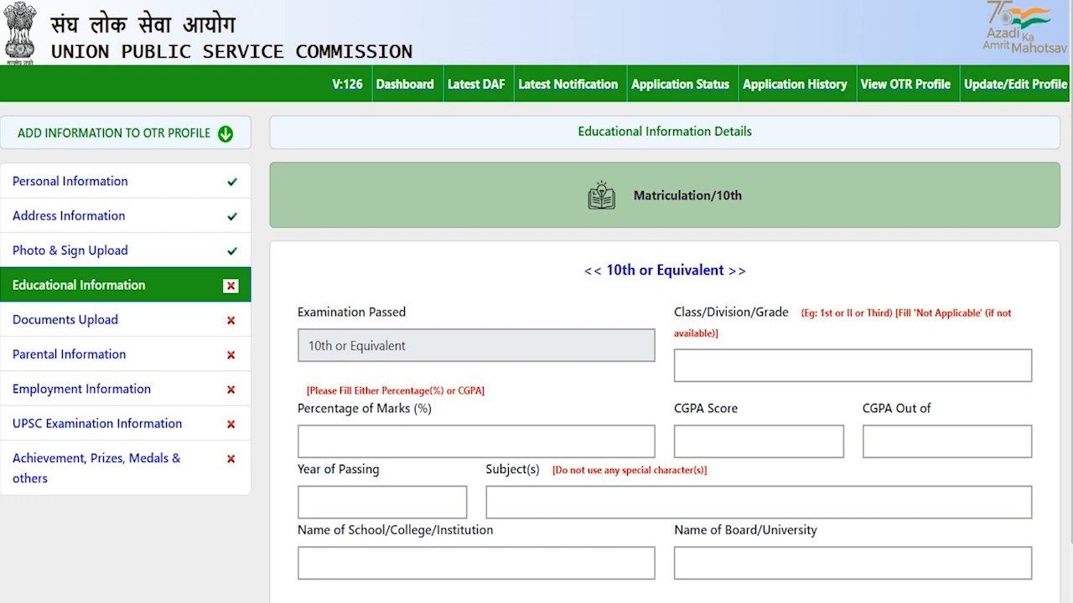
- Enter First as the 10th class/division and 80 as the percentage of marks
scroll(536, 302, "down", 1)
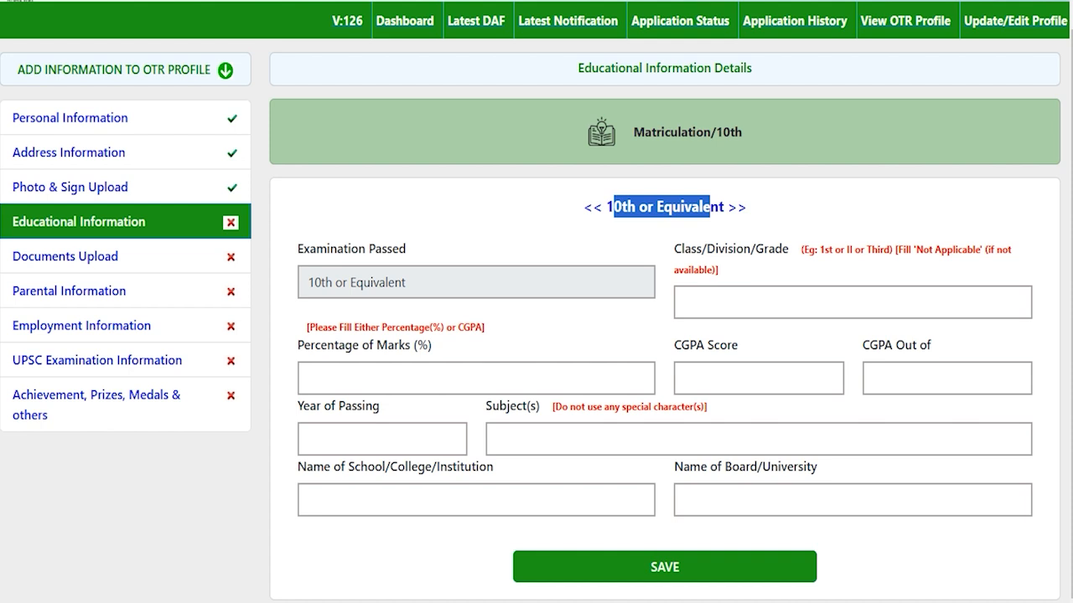
left_click(761, 305)
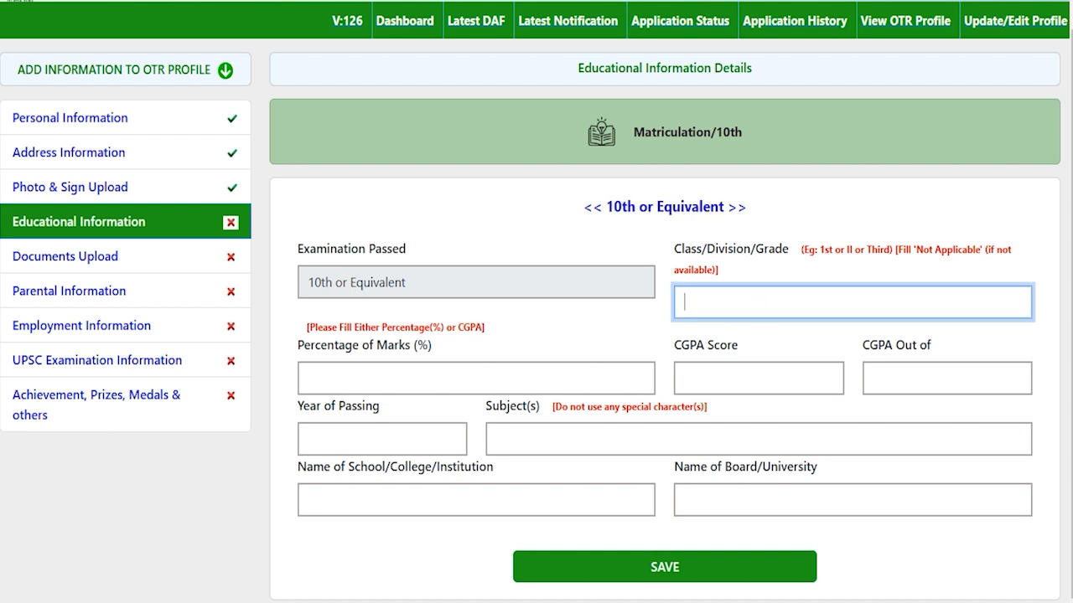
type("First")
left_click(437, 375)
type("8")
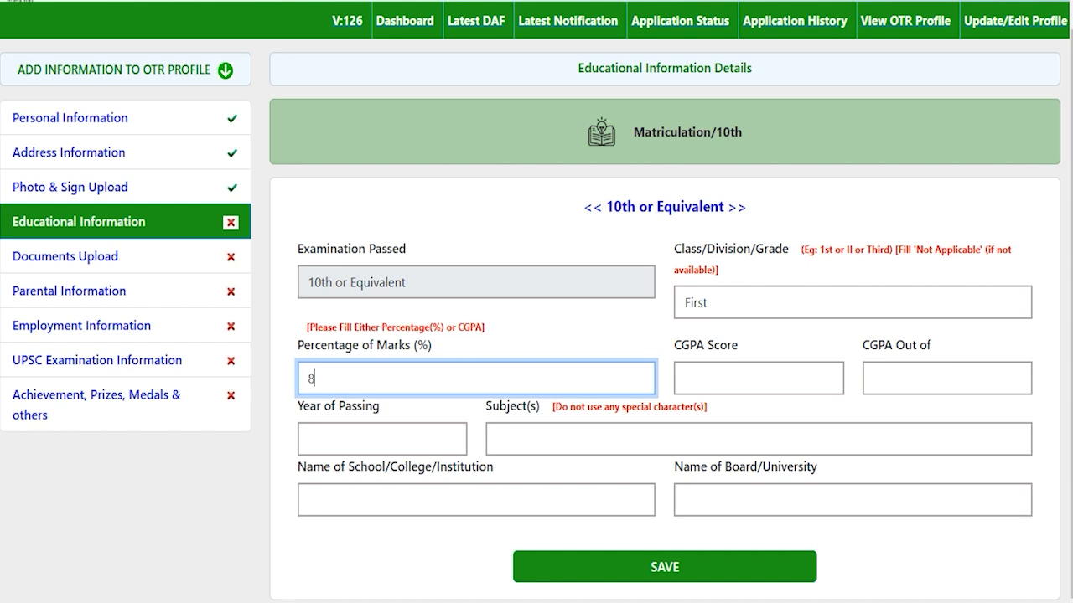
type("0")
left_click(759, 378)
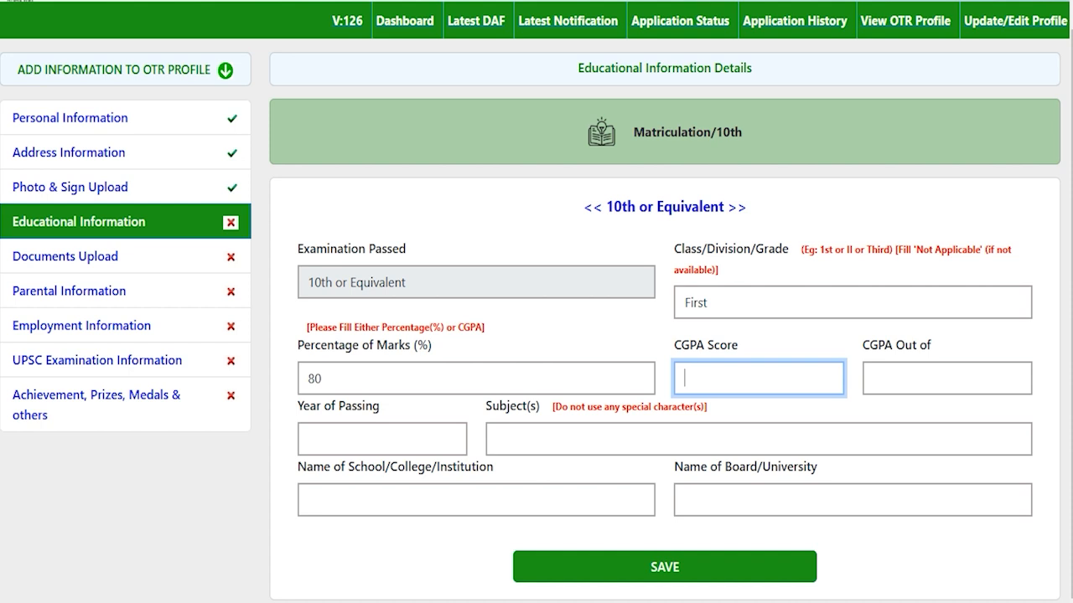
- Fill the 10th year of passing 2020, subjects Hindi English Math, school JIC and board CBSE
left_click(372, 434)
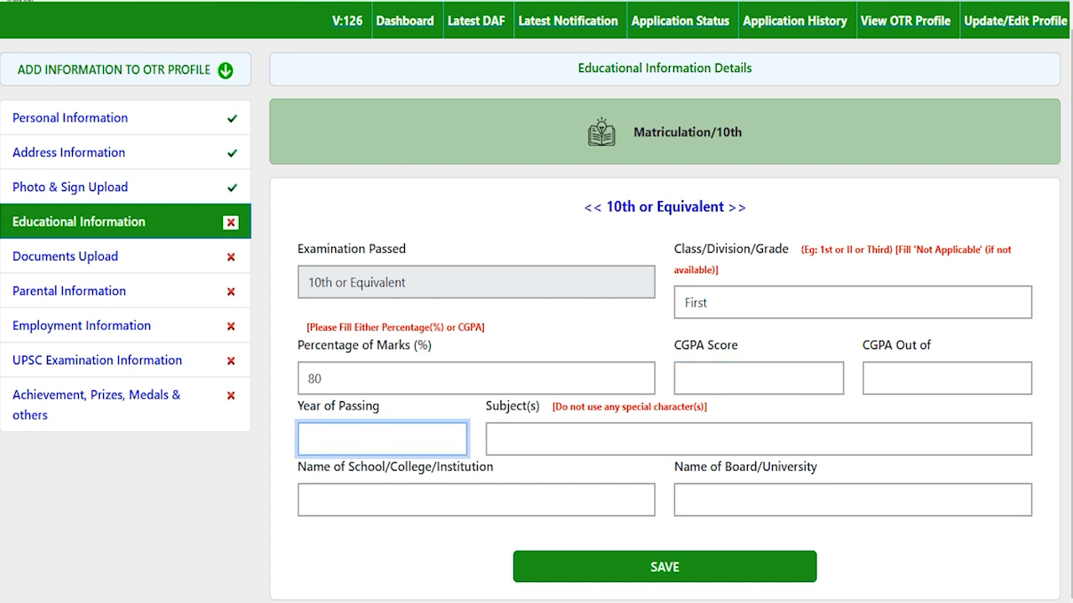
type("2020")
left_click(580, 437)
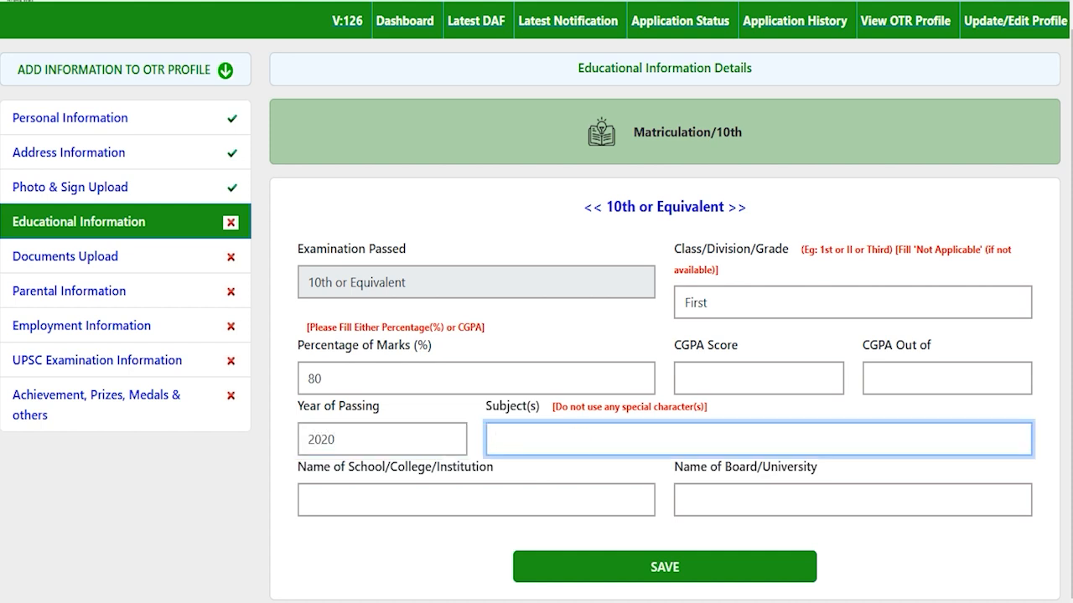
type("Hindi English Math")
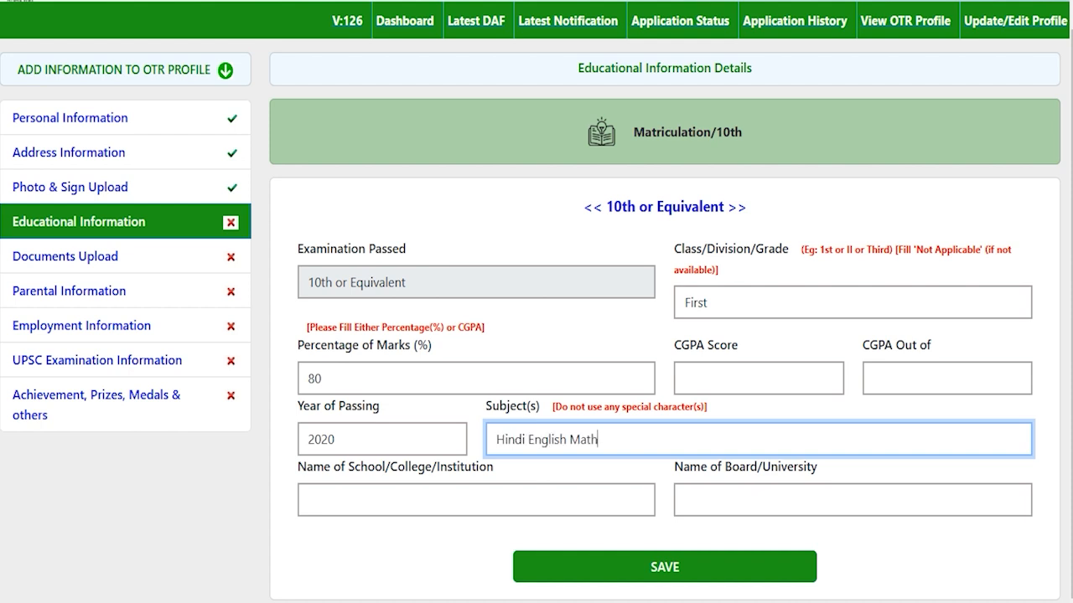
left_click(525, 439)
left_click(598, 439)
left_click(417, 495)
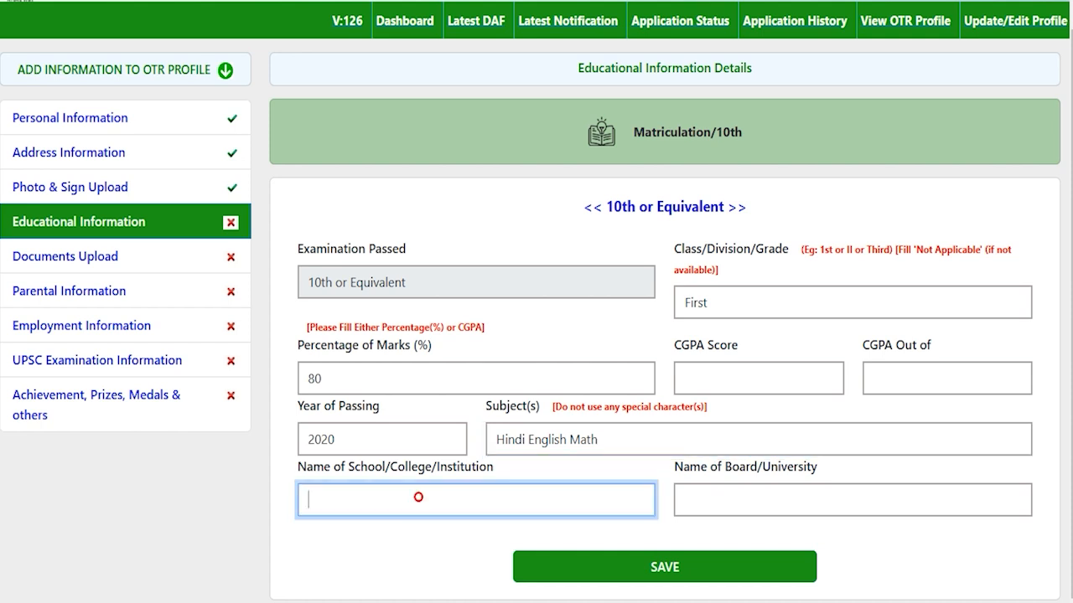
type("JIC")
left_click(764, 506)
type("CBSE")
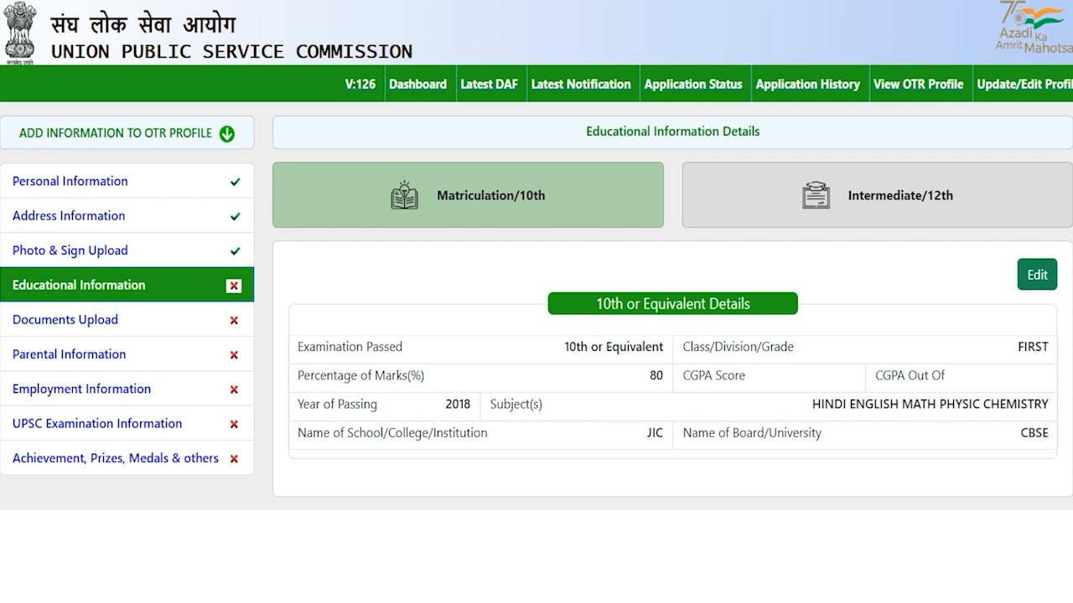
- Set the Intermediate/12th status to Completed, briefly switching to Appearing before editing it back
left_click(856, 193)
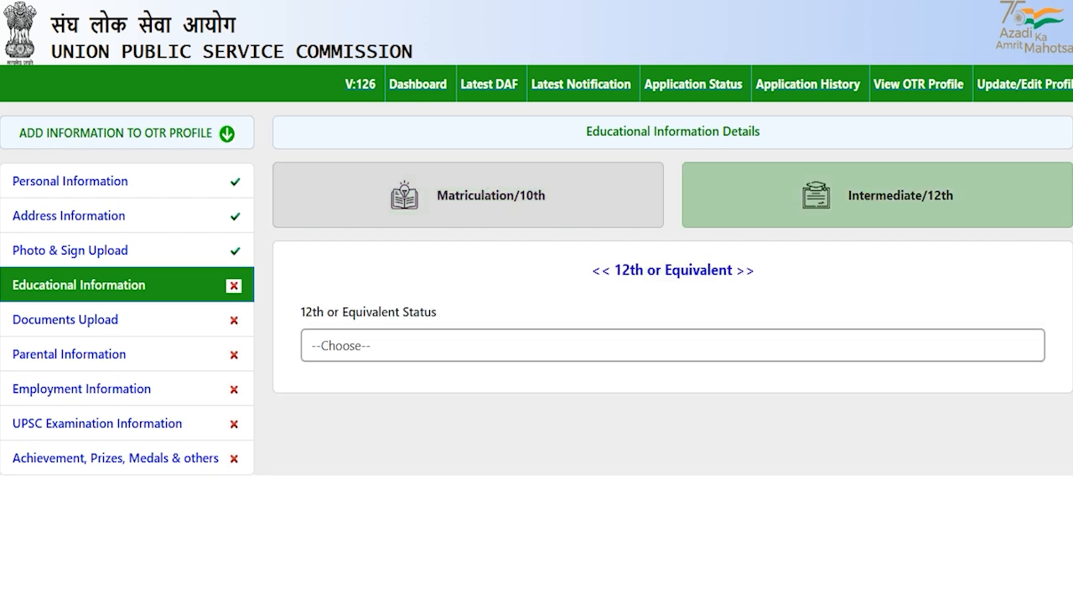
left_click(382, 344)
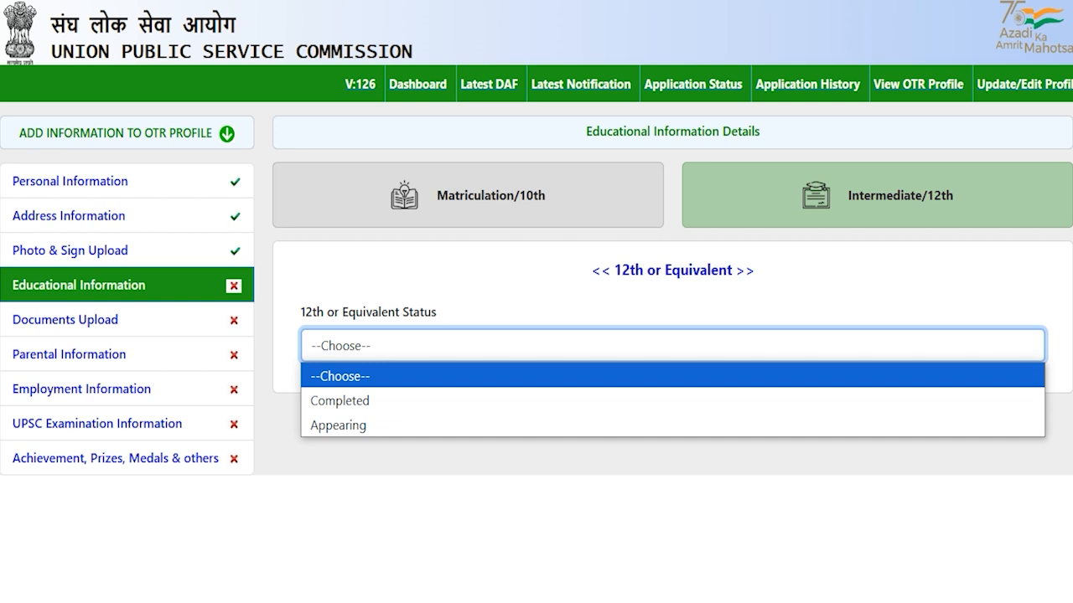
left_click(374, 399)
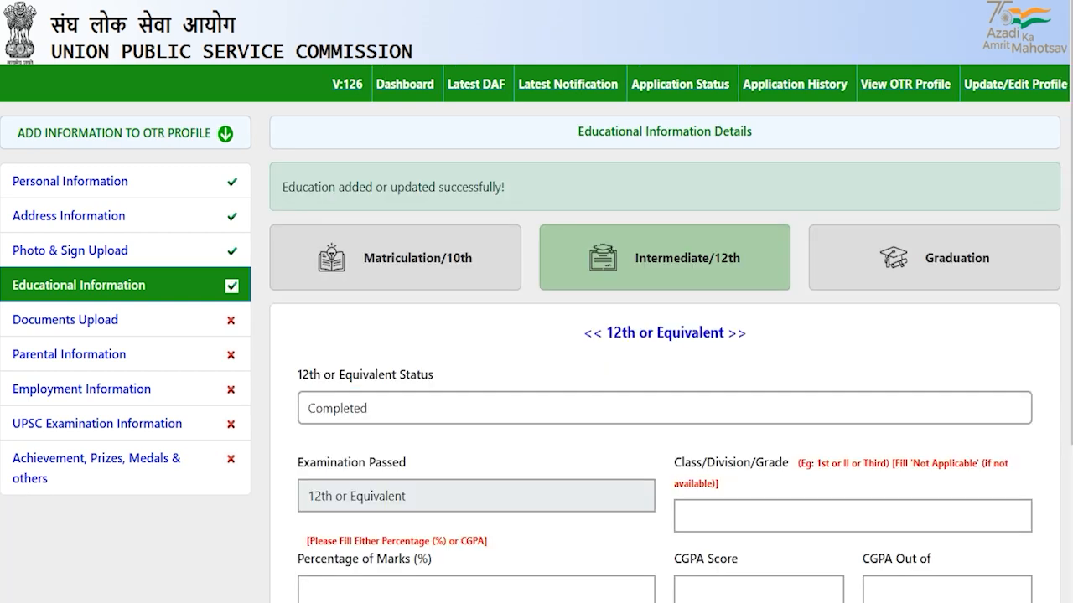
left_click(382, 406)
left_click(374, 487)
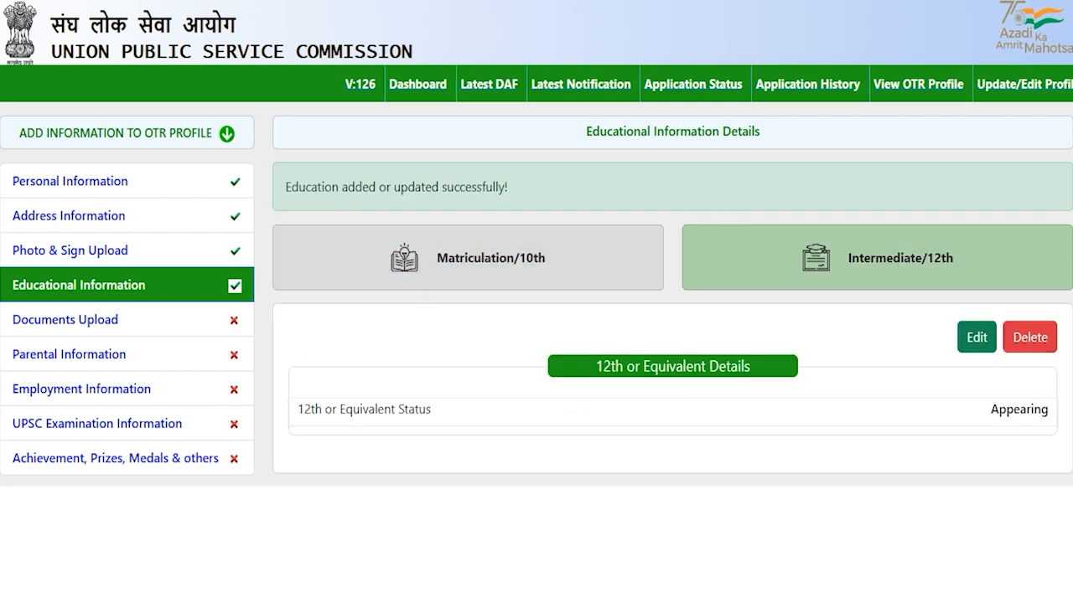
left_click(976, 337)
left_click(395, 352)
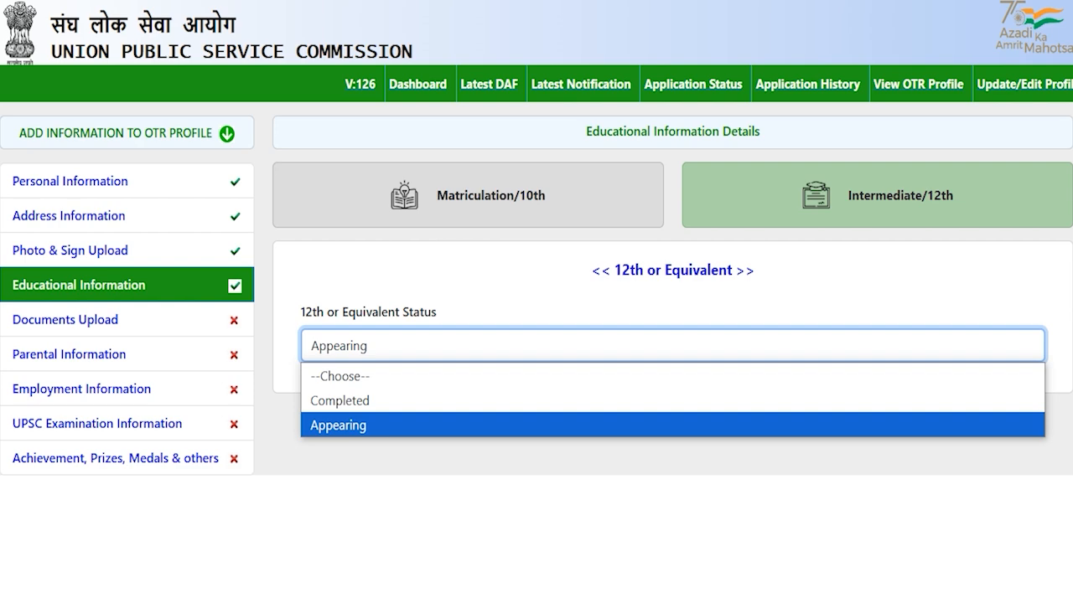
left_click(367, 400)
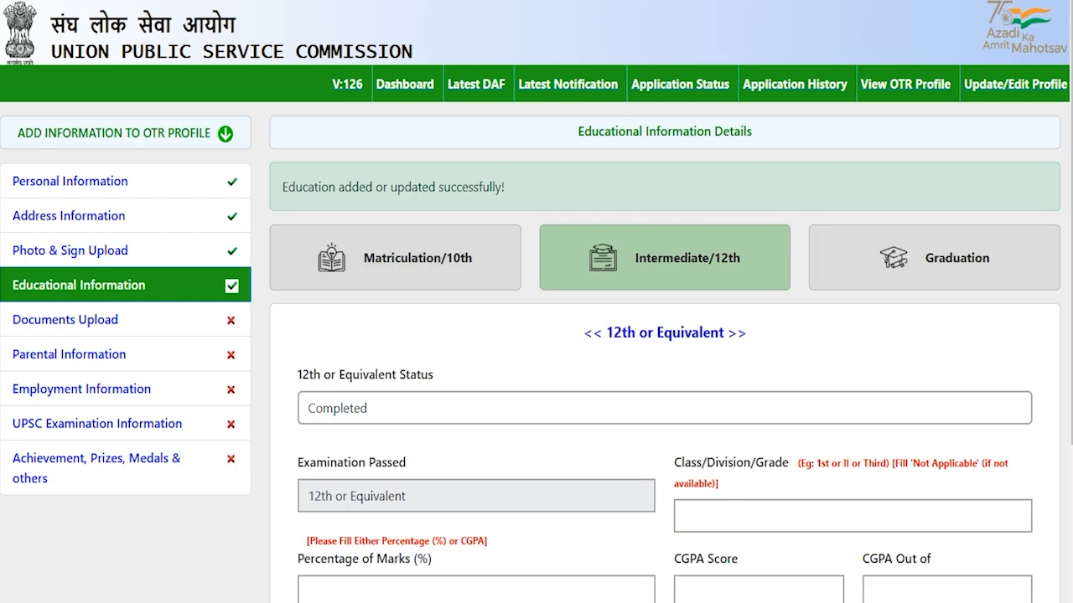
scroll(536, 302, "down", 2)
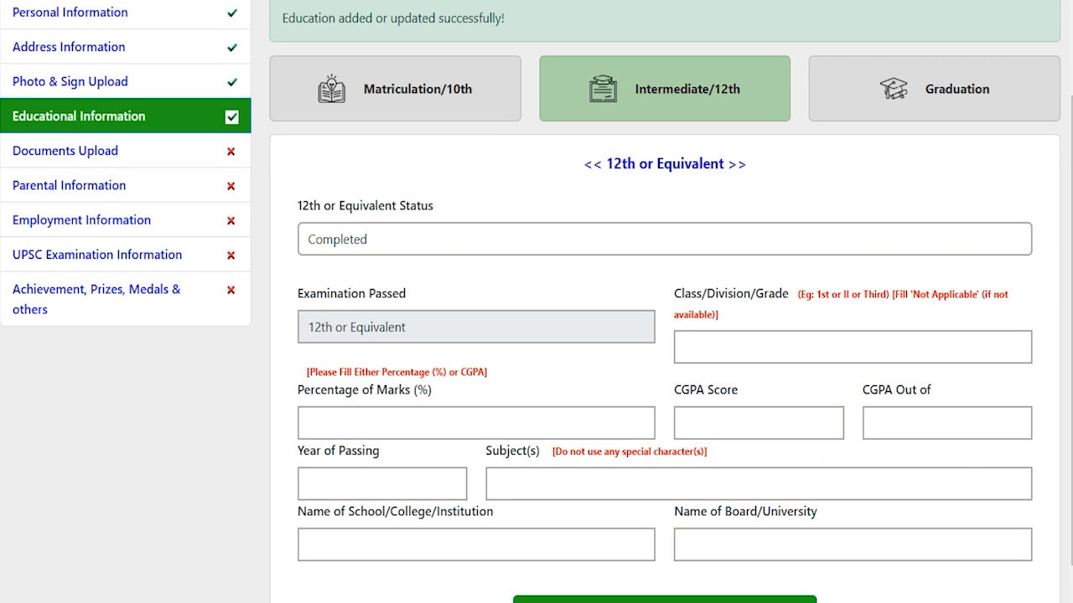
scroll(536, 302, "down", 1)
- Enter First as the 12th class/division and 80 as the percentage of marks
left_click(704, 301)
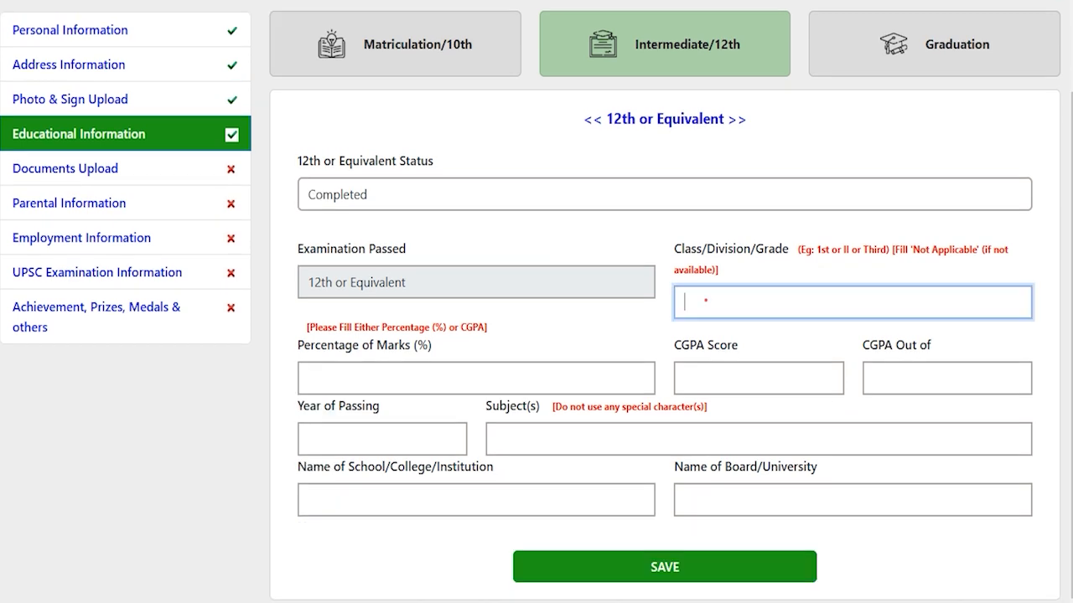
type("First")
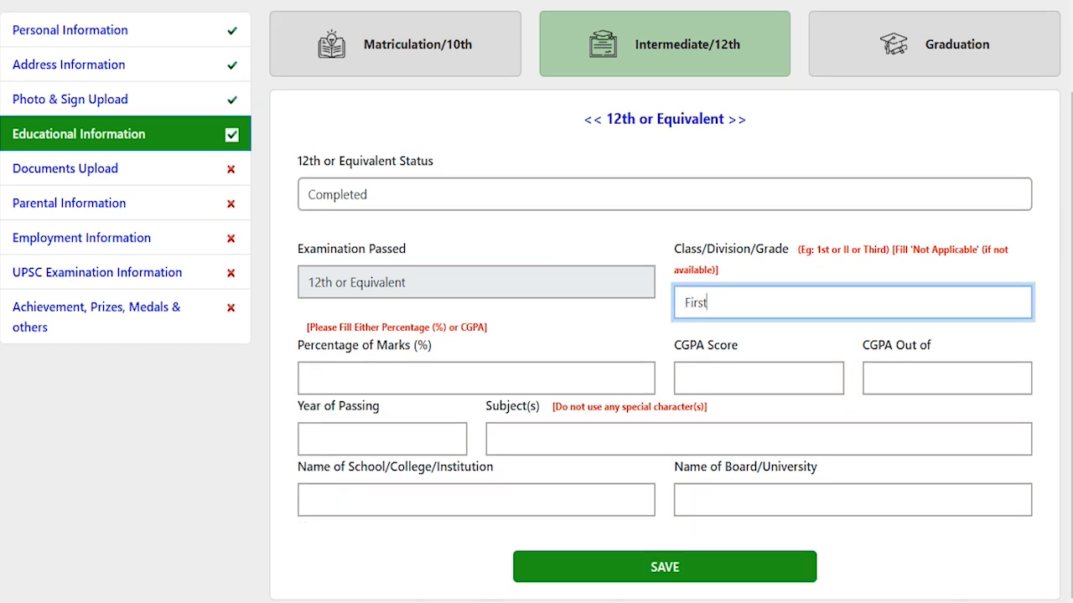
left_click(528, 369)
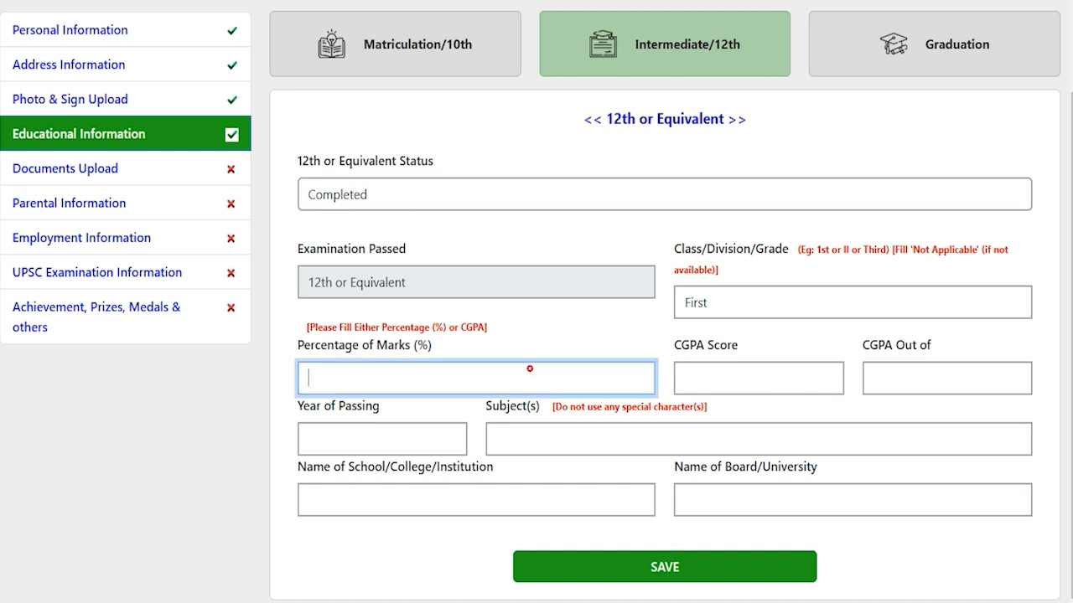
type("80")
left_click(715, 382)
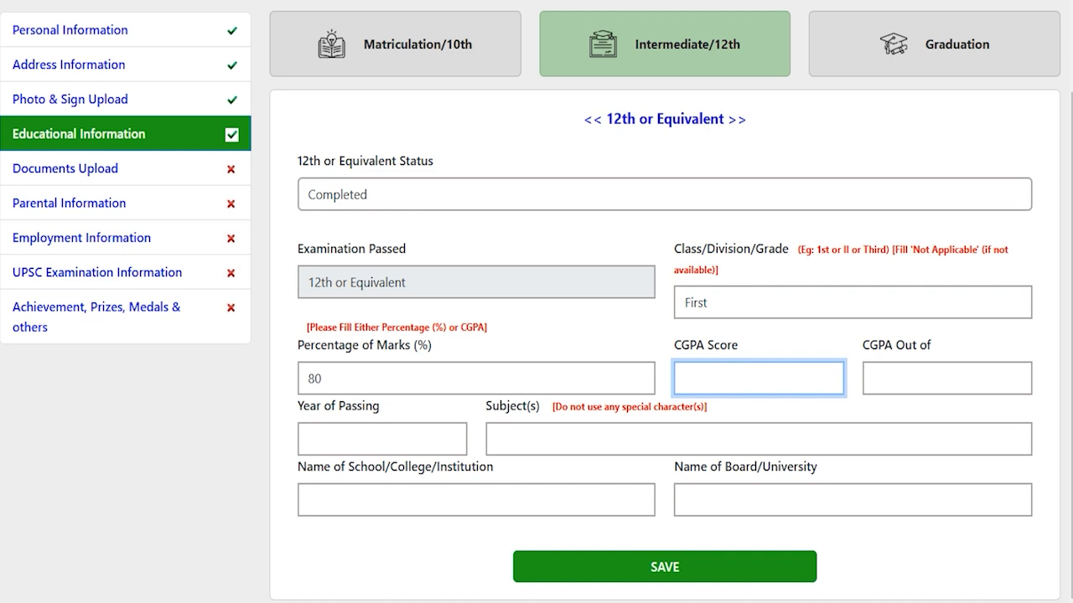
- Enter the 12th year of passing 2020, subjects Hindi English Math, and school JIC
left_click(373, 437)
type("2020")
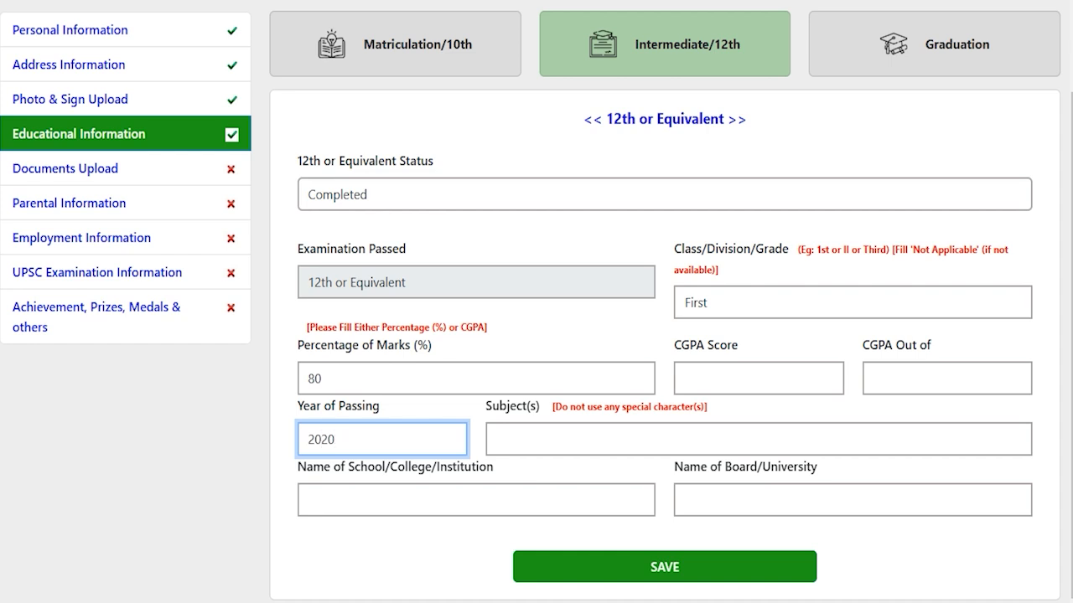
left_click(548, 442)
type("Hindi")
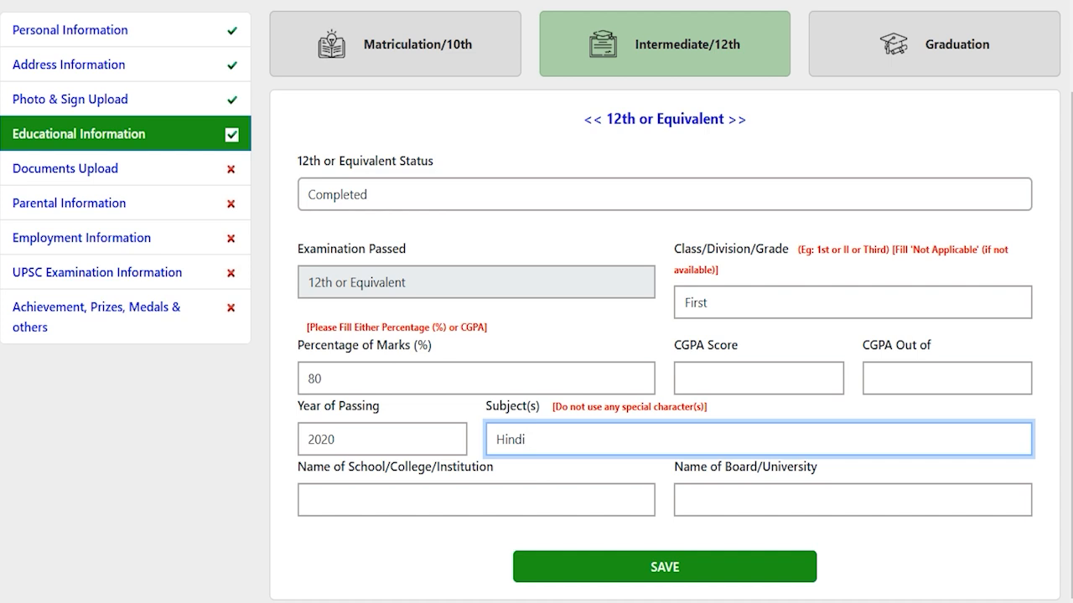
type("English")
type("Math")
left_click(485, 500)
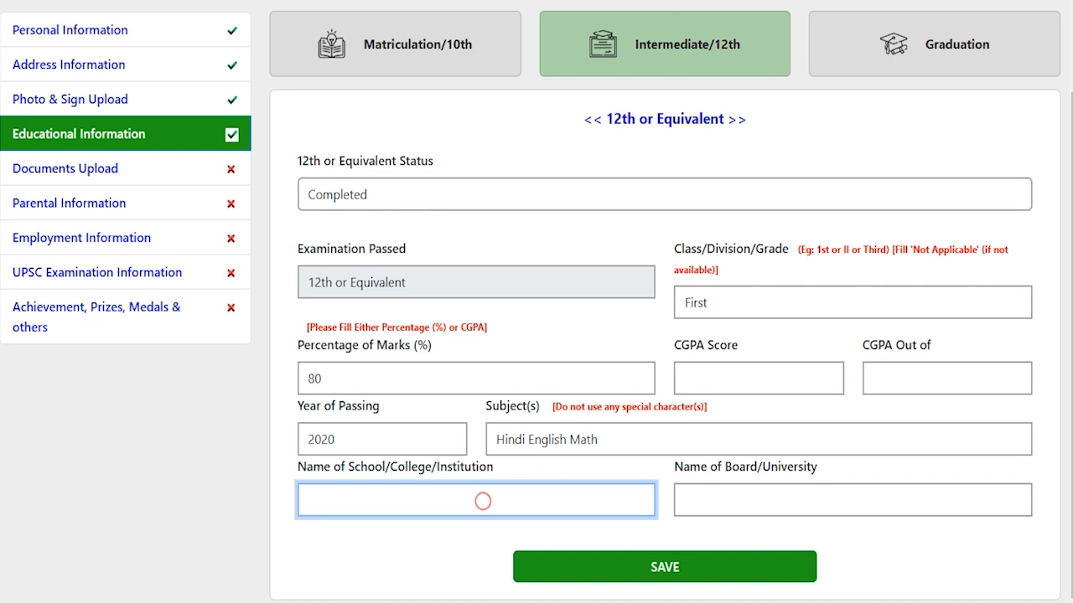
type("JIC")
- Enter CBSE as the 12th board, save the details, and go to the Graduation section
left_click(725, 505)
type("CBSE")
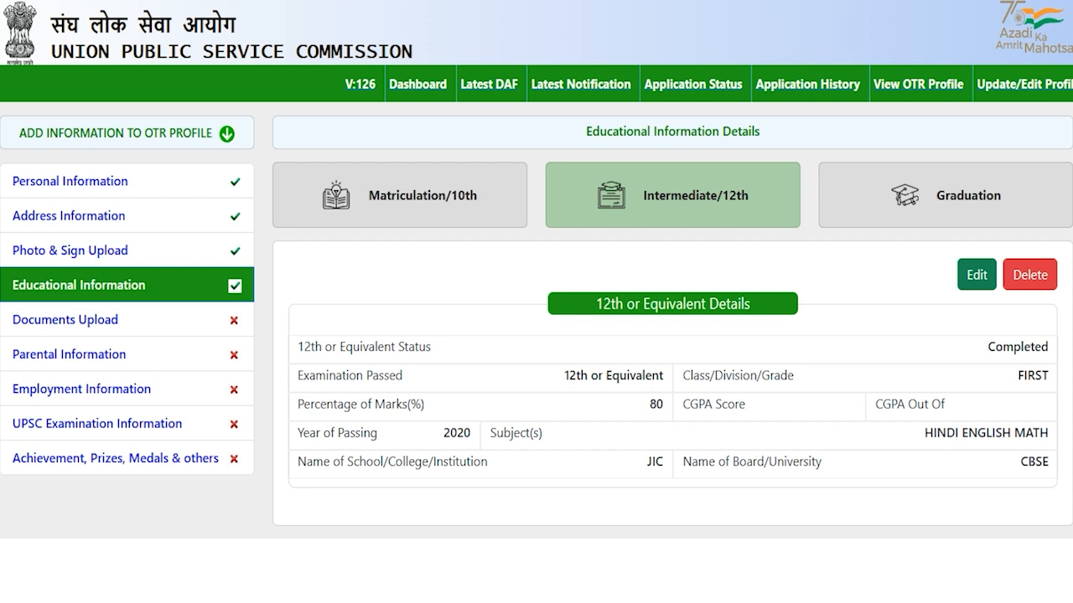
left_click(958, 186)
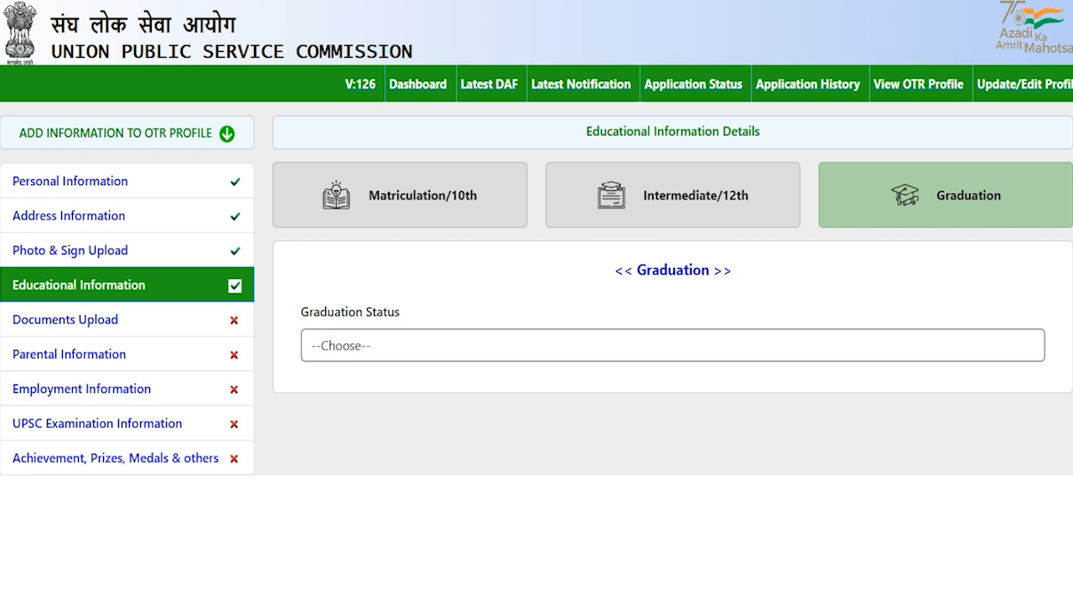
- Set the Graduation Status to Completed to reveal the graduation details form
left_click(386, 352)
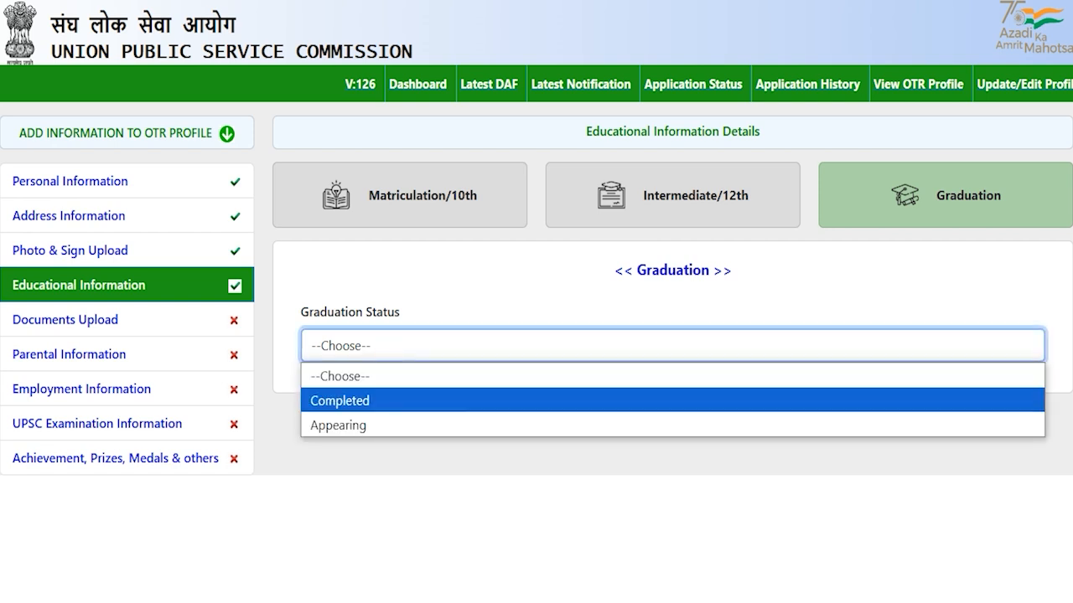
left_click(361, 400)
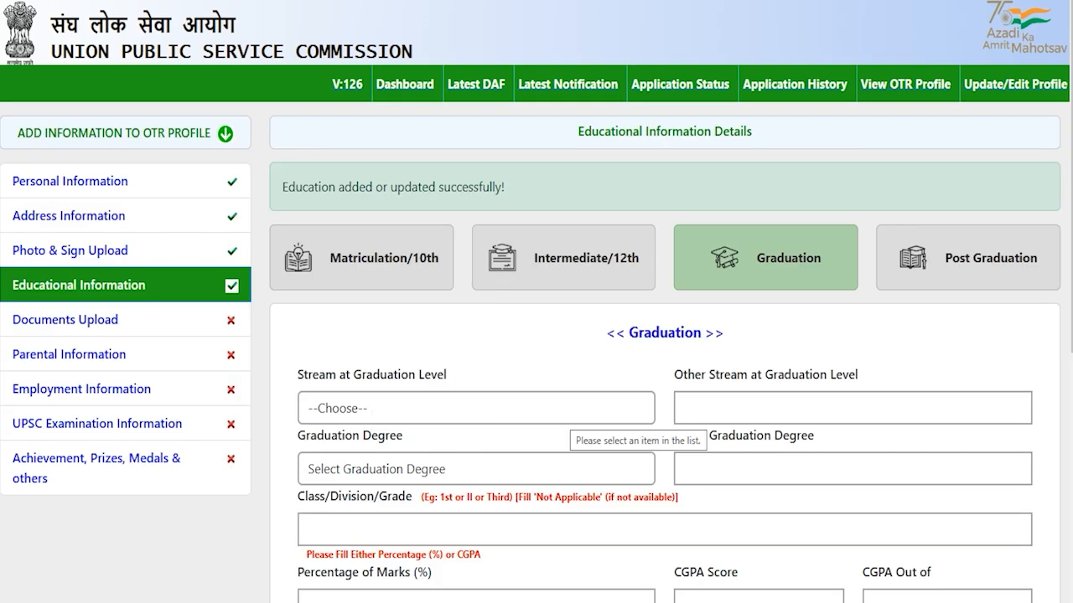
scroll(536, 335, "down", 2)
scroll(670, 336, "down", 1)
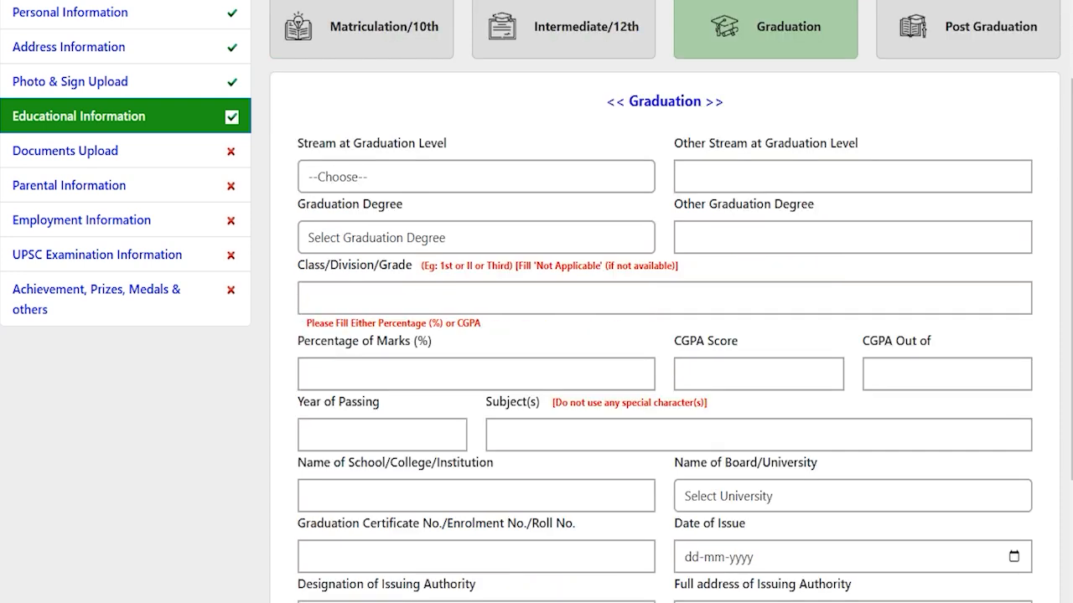
left_click(421, 172)
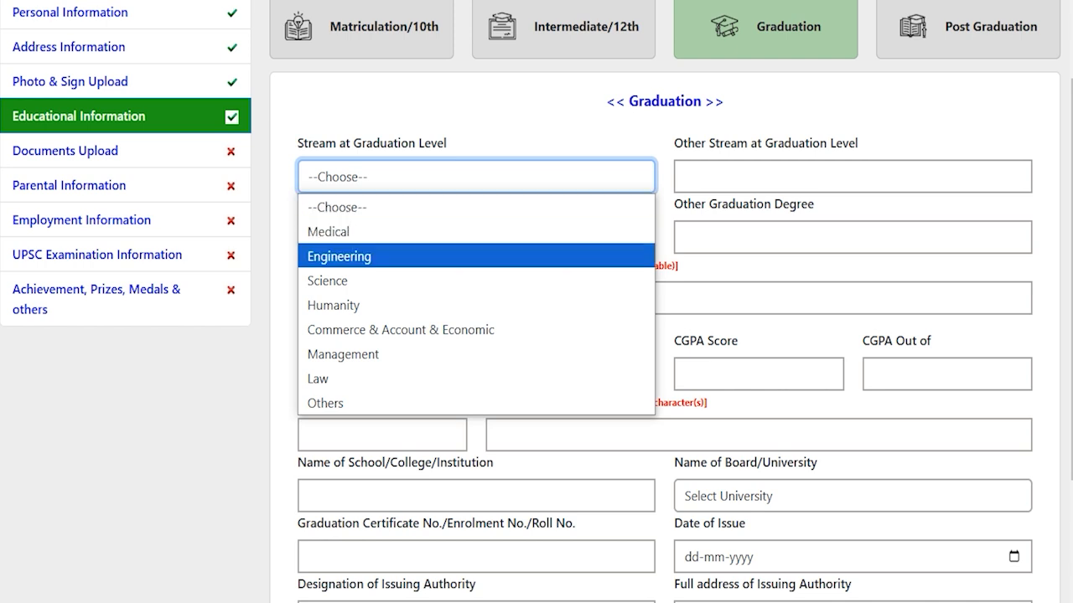
- Choose stream Medical and degree B.A., with First division and 80% marks
left_click(402, 232)
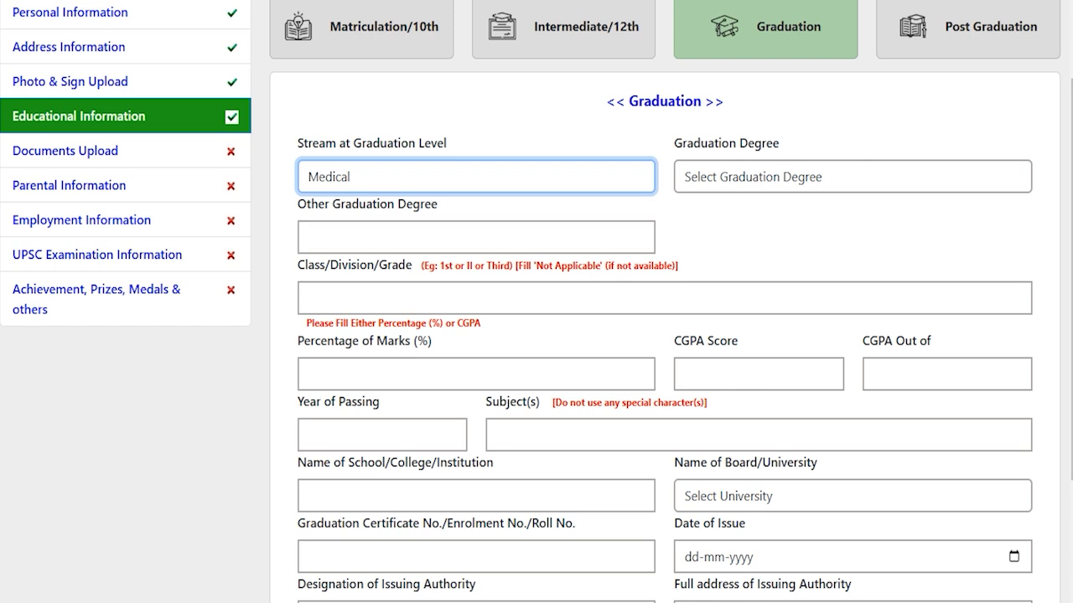
left_click(726, 173)
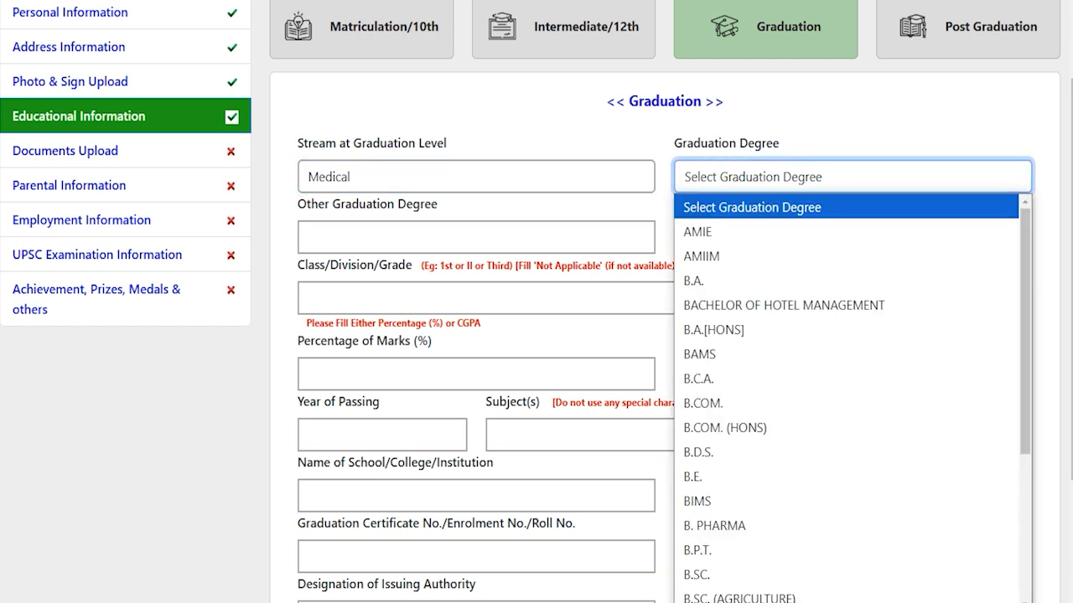
key("Down")
key("Down")
key("Down")
key("Down")
key("Down")
key("Down")
key("Down")
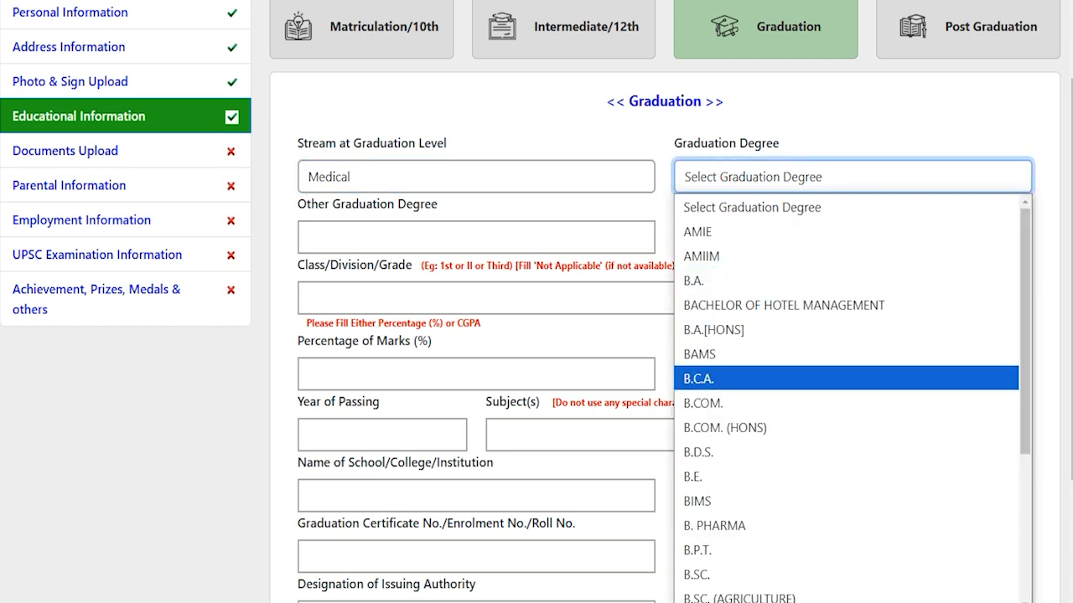
key("Up")
key("Up")
key("Up")
key("Up")
key("Return")
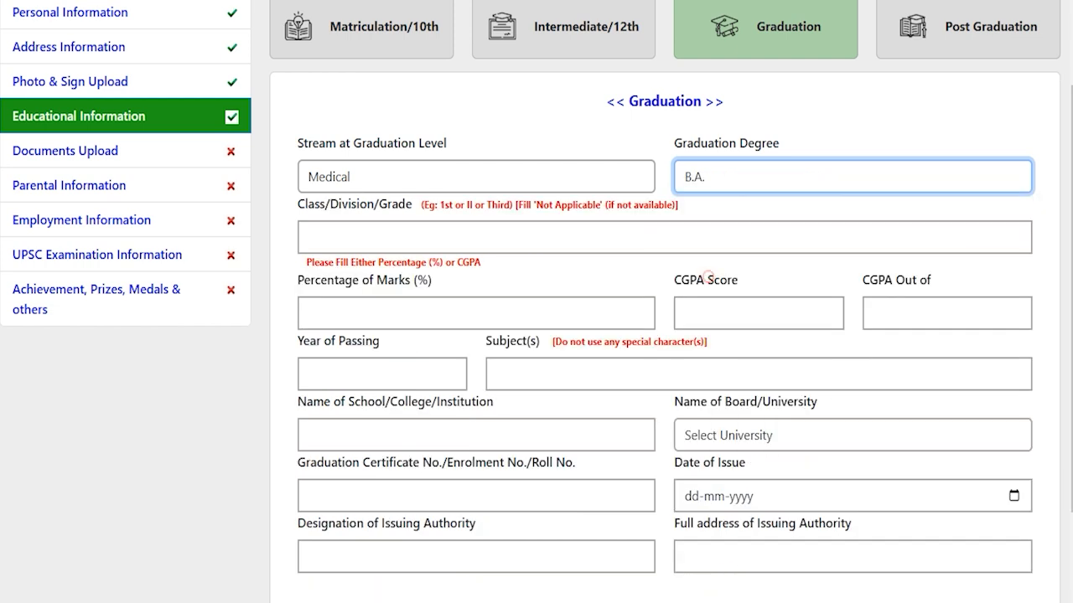
left_click(396, 237)
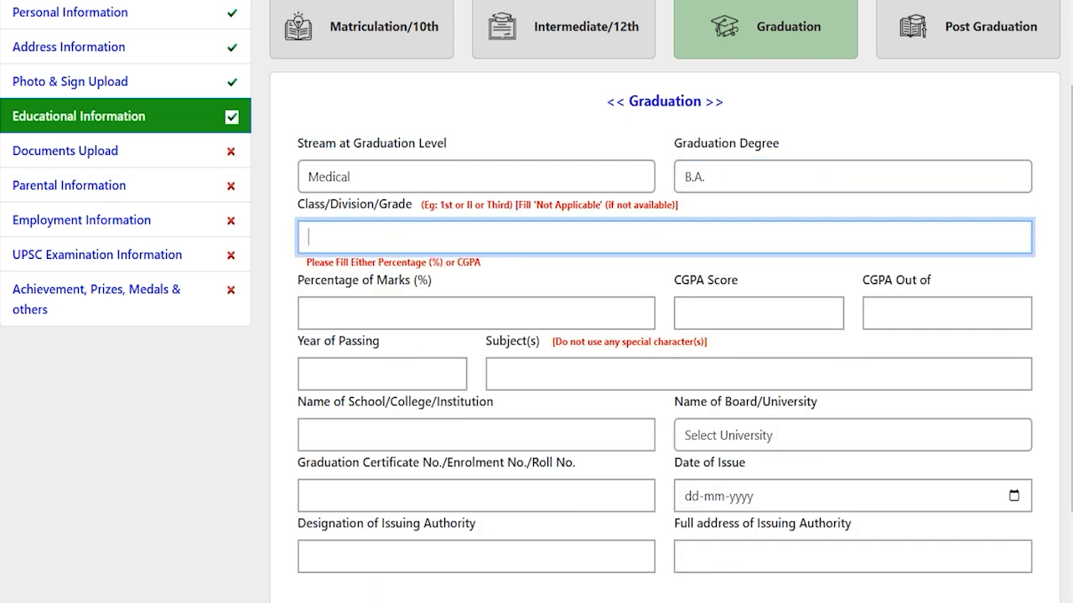
type("First")
left_click(391, 305)
type("80")
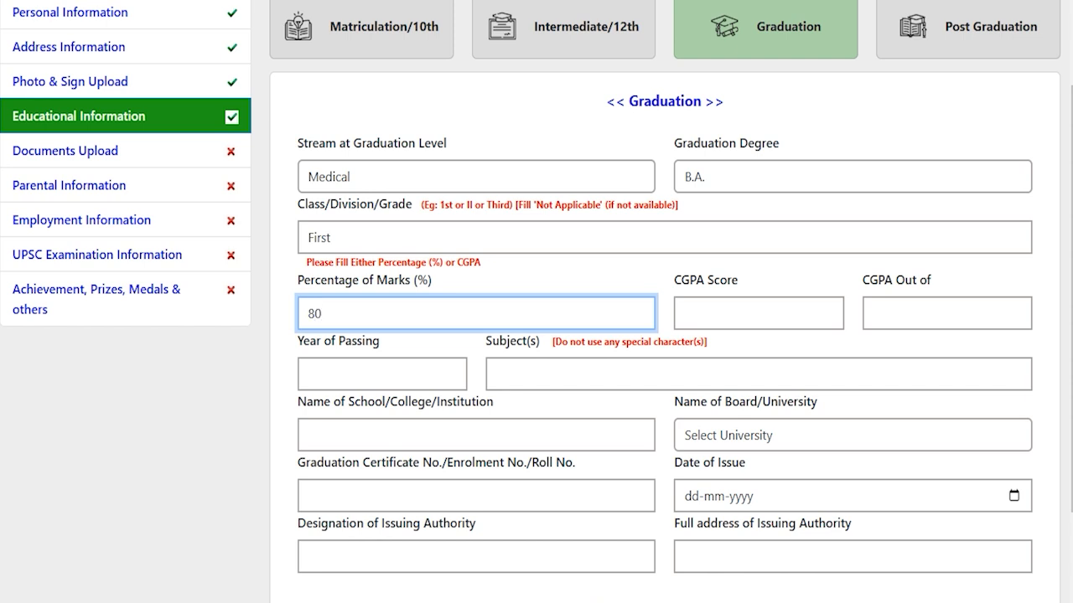
- Enter graduation year 2024, subjects Hindi English, institution JIC, and university Bangalore University
scroll(371, 281, "down", 1)
left_click(371, 281)
type("2024")
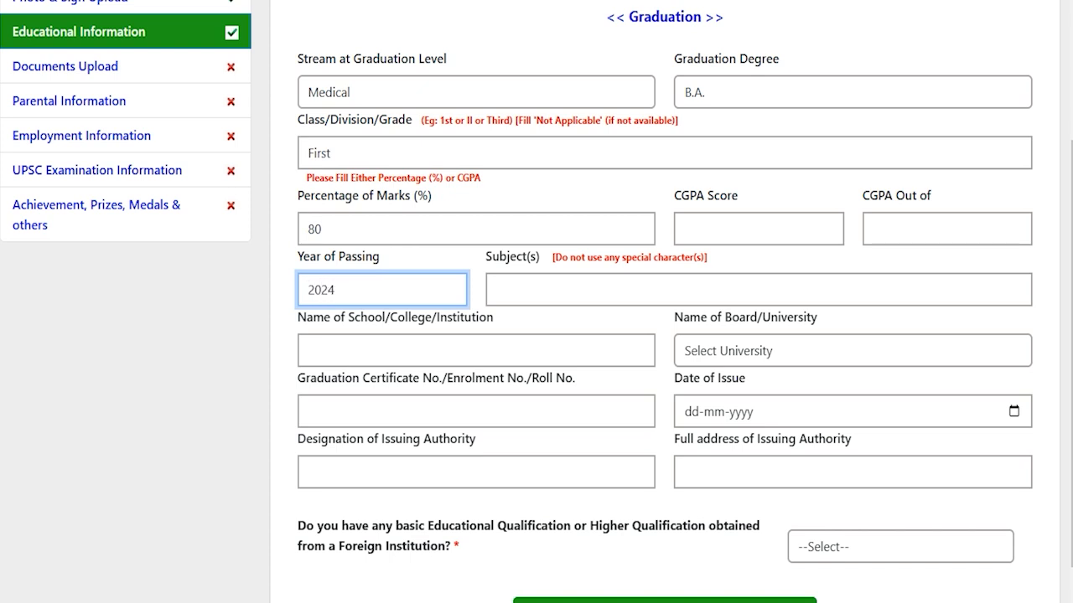
left_click(540, 279)
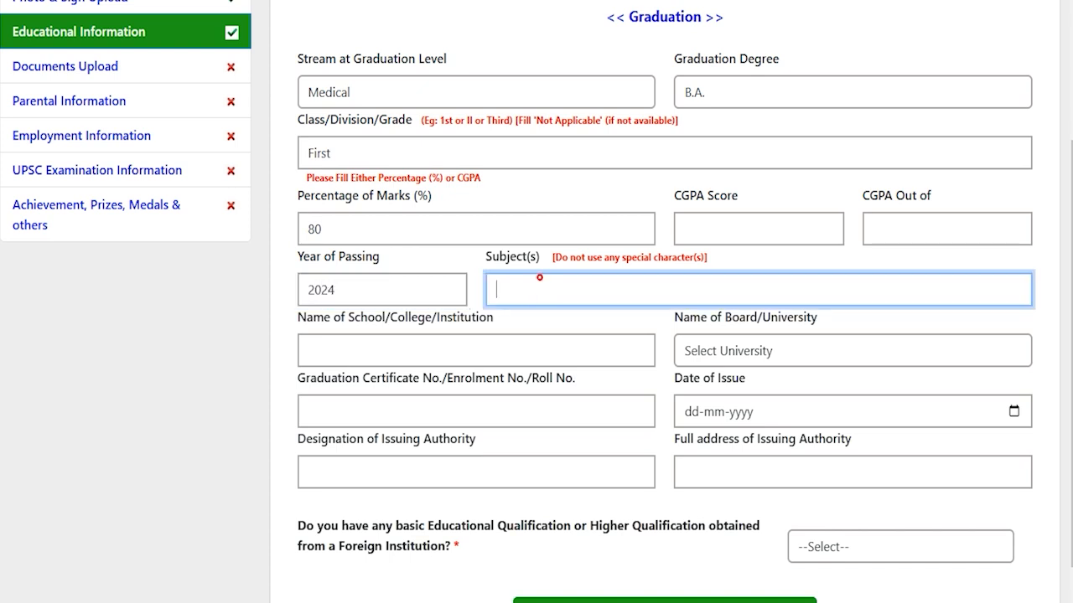
type("Hindi English")
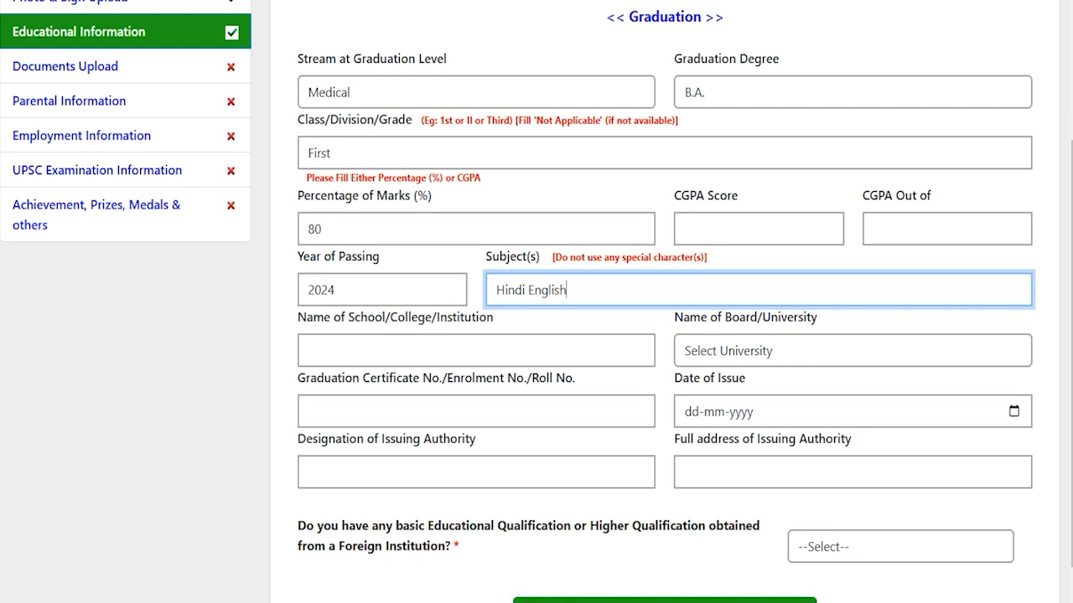
left_click(460, 349)
type("JIC")
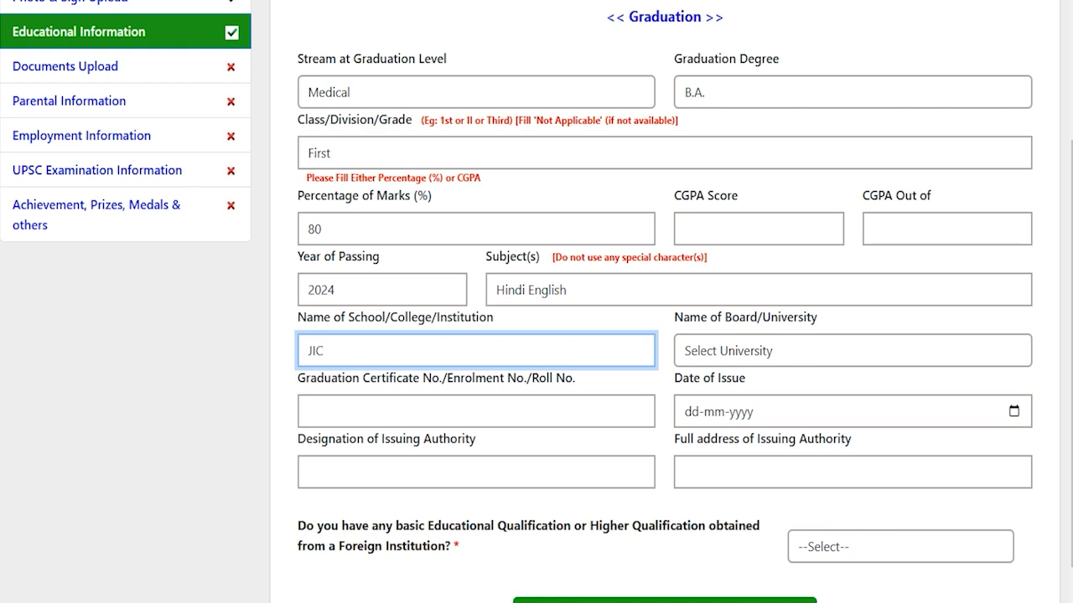
left_click(761, 350)
scroll(754, 321, "down", 1)
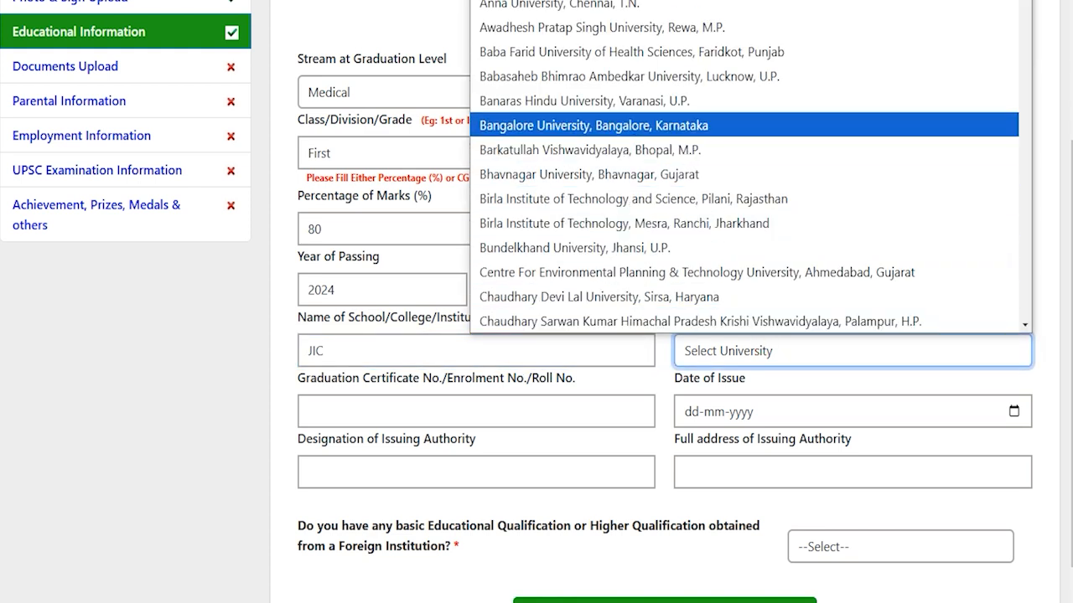
left_click(566, 124)
- Enter the graduation certificate number and set its date of issue to 20-12-2024
left_click(399, 404)
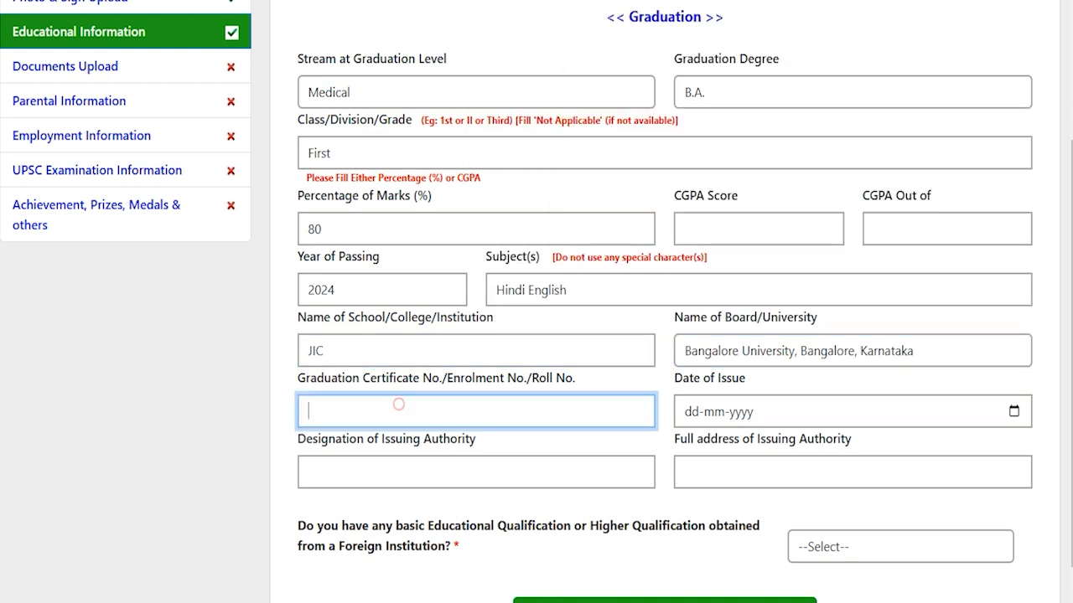
type("748596")
left_click(1012, 410)
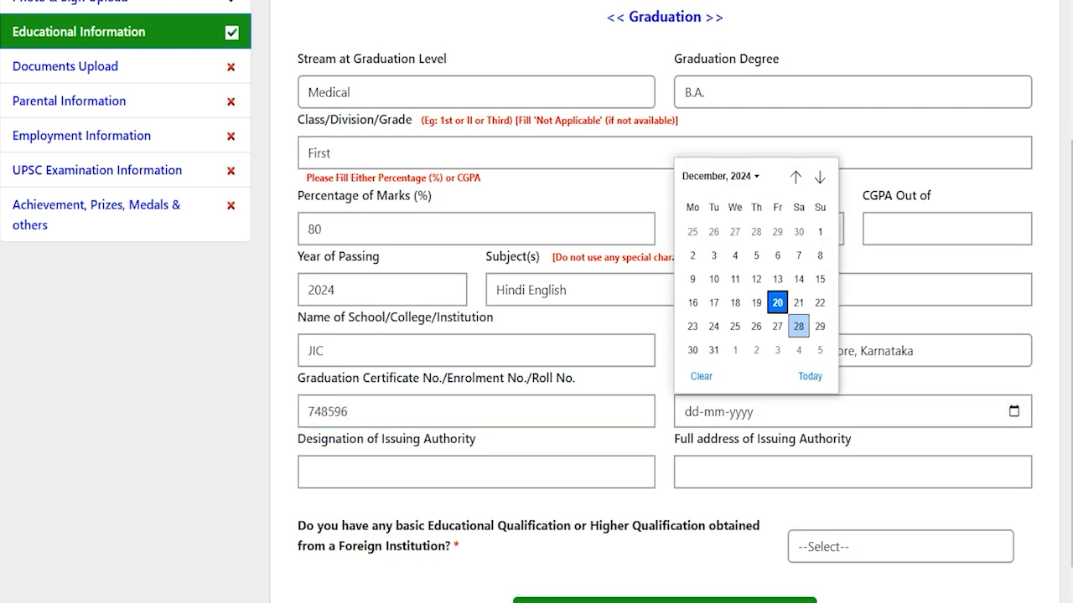
left_click(776, 300)
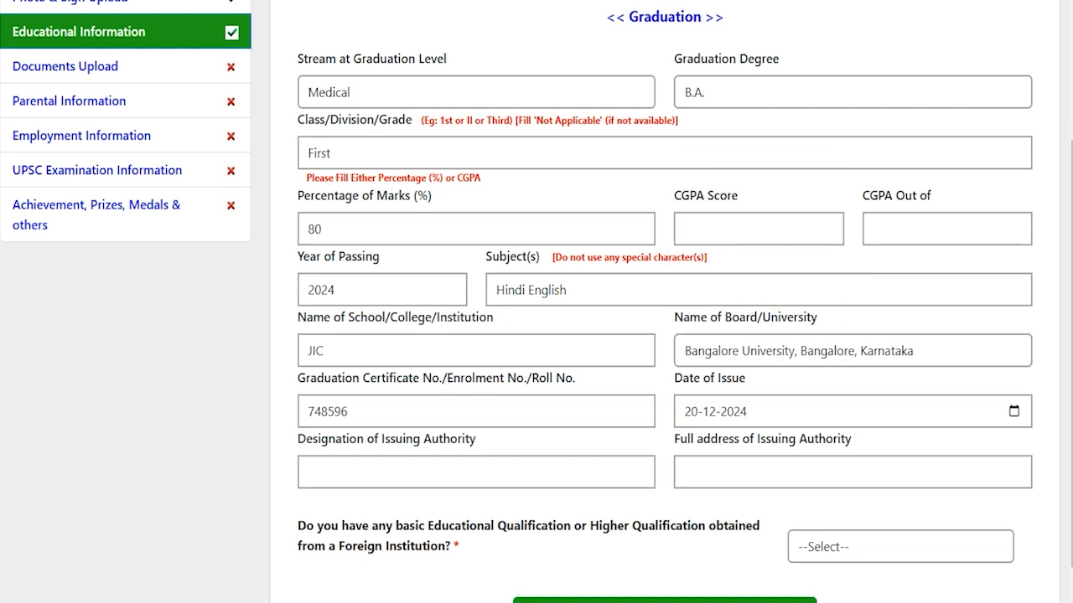
left_click(416, 469)
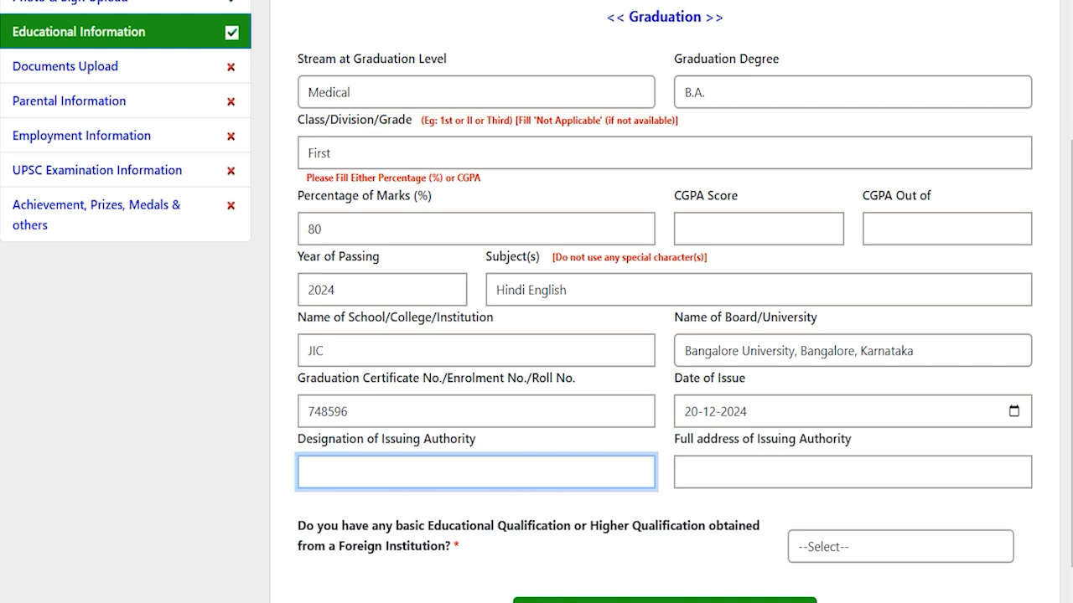
left_click(742, 469)
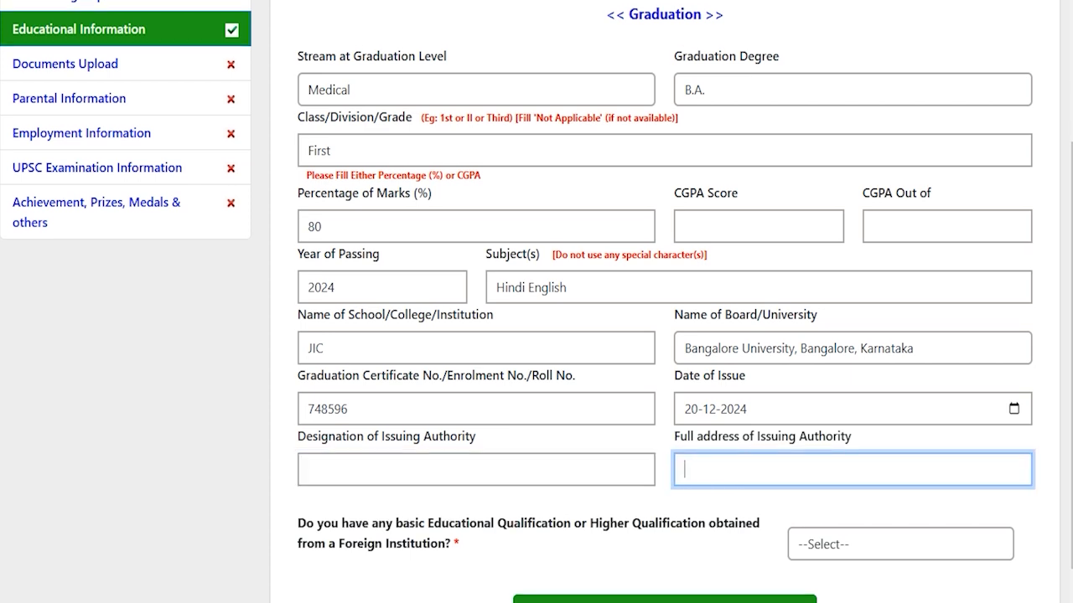
- Answer NO to the foreign-institution qualification question
scroll(537, 301, "down", 1)
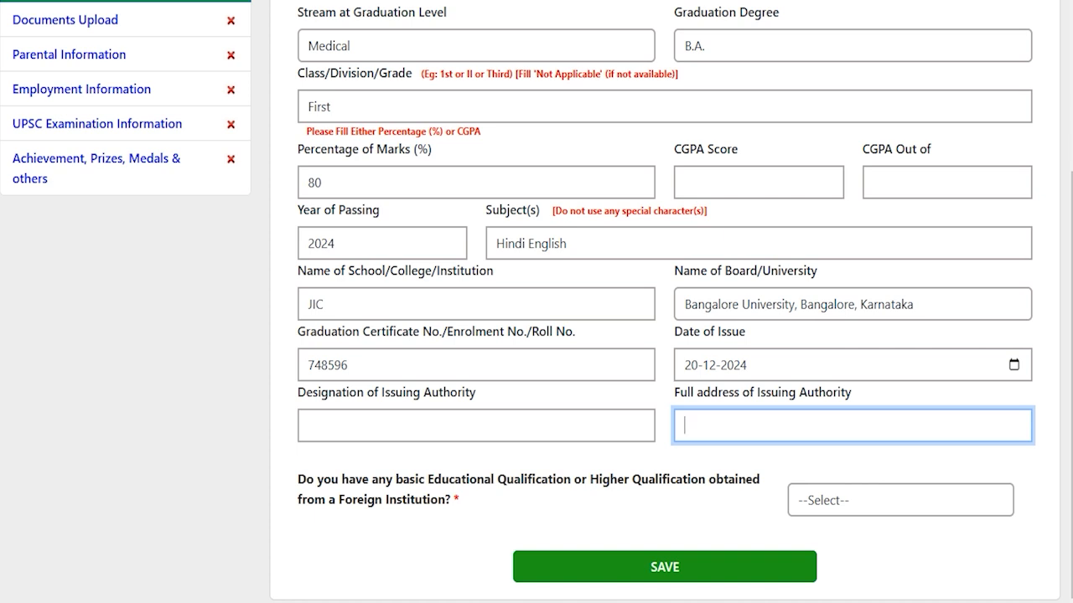
left_click_drag(345, 479, 705, 479)
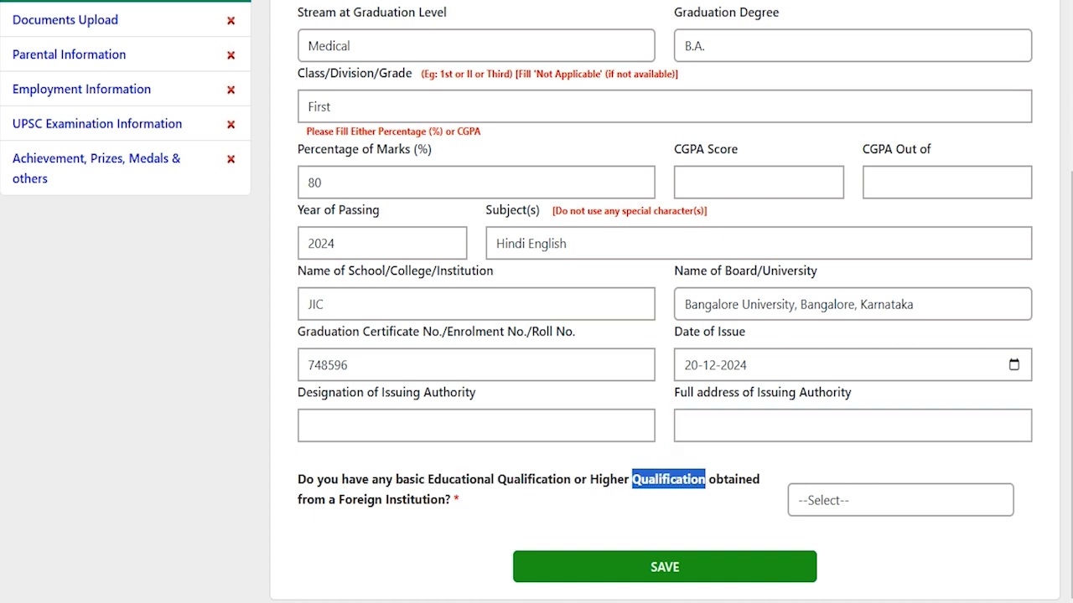
left_click_drag(367, 499, 444, 499)
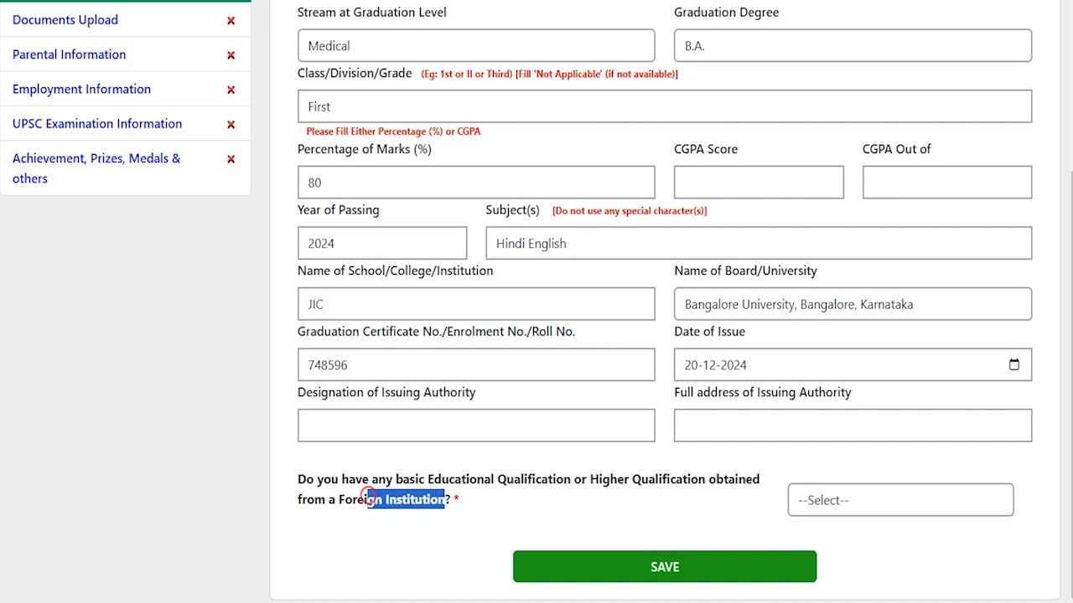
left_click(905, 500)
left_click(810, 554)
left_click(826, 500)
left_click(813, 579)
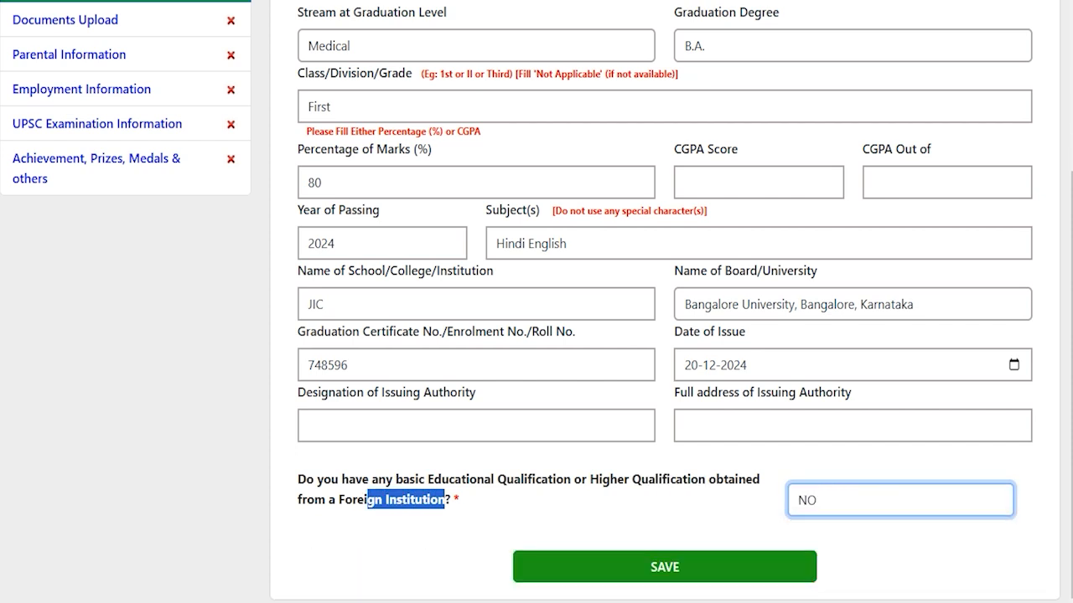
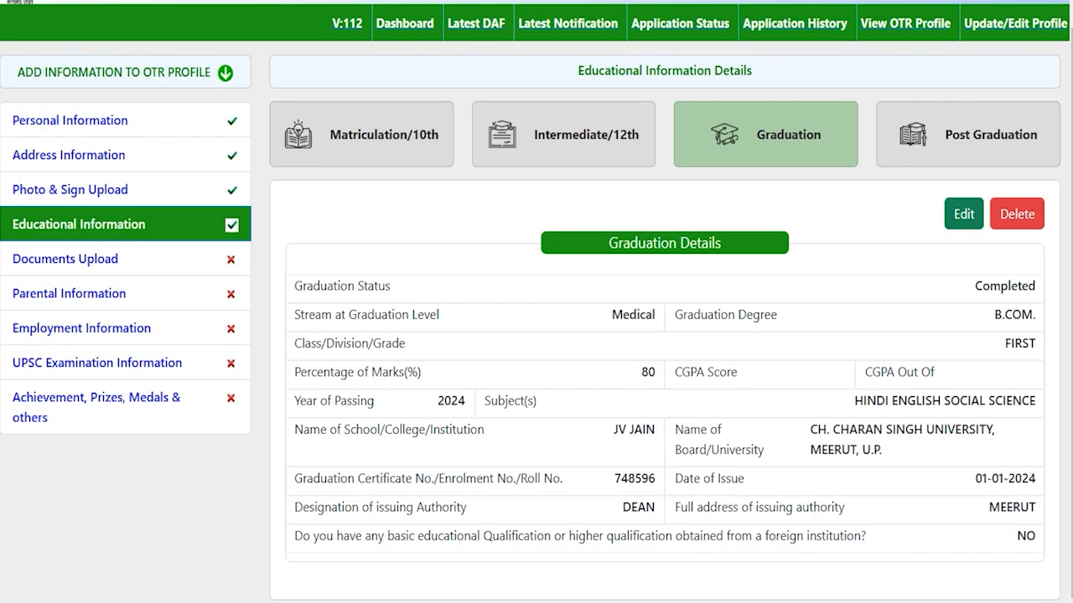
- Open the Add Post Graduation form and scroll through it, leaving every field empty
left_click(961, 139)
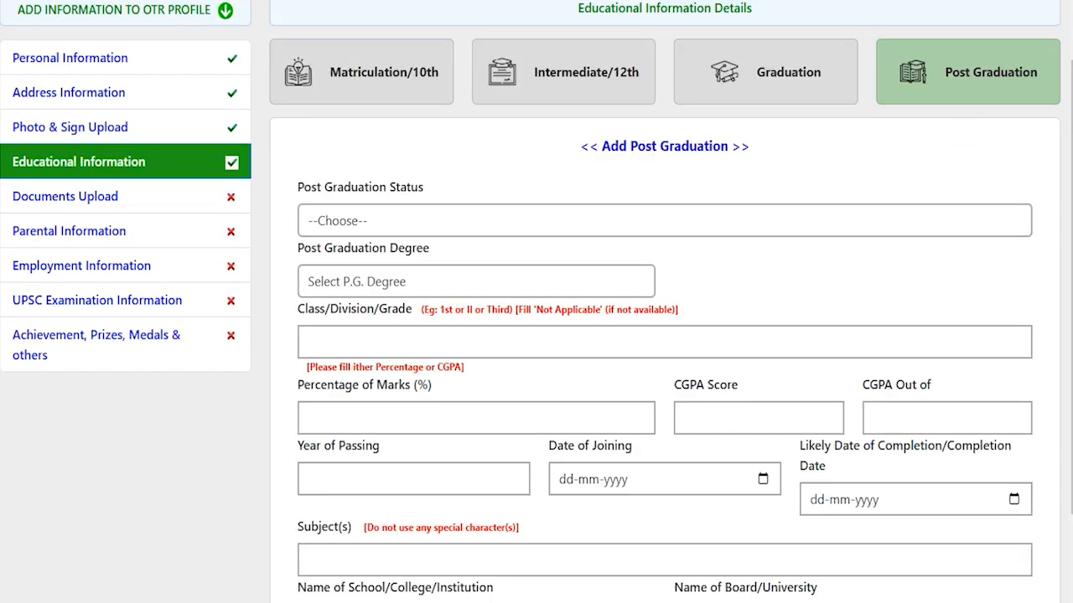
scroll(536, 335, "down", 2)
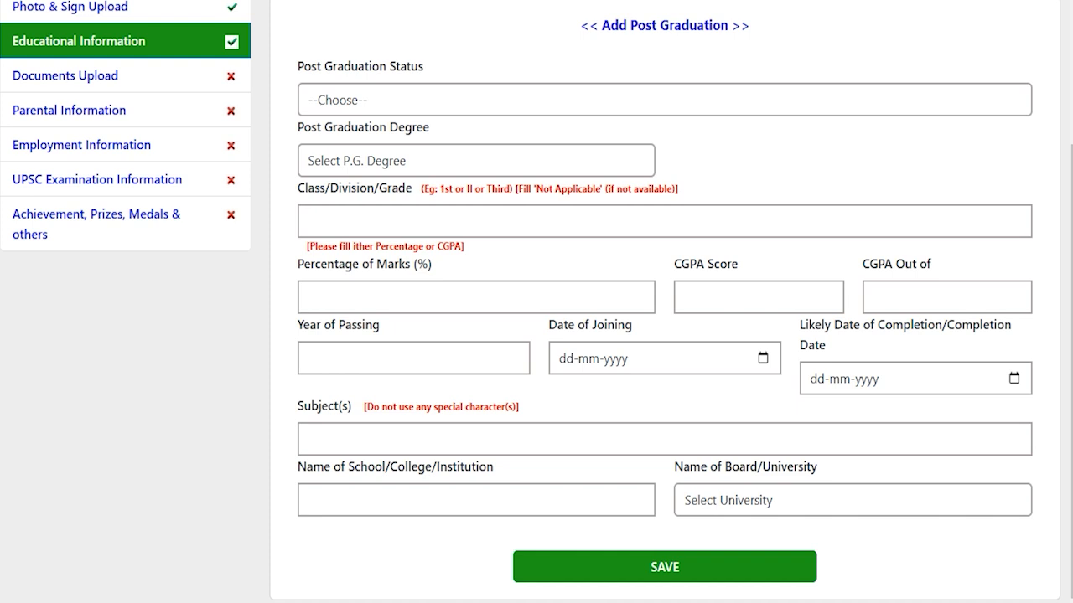
scroll(536, 301, "up", 2)
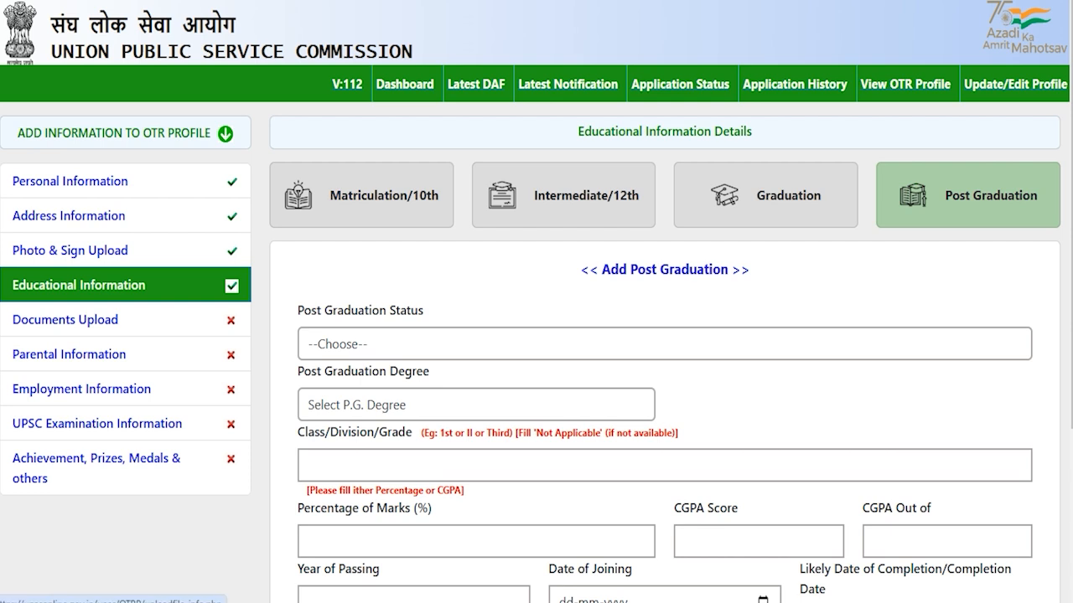
- Open Documents Upload and review the photo ID, category, age relaxation and hailing certificate requirements
left_click(65, 321)
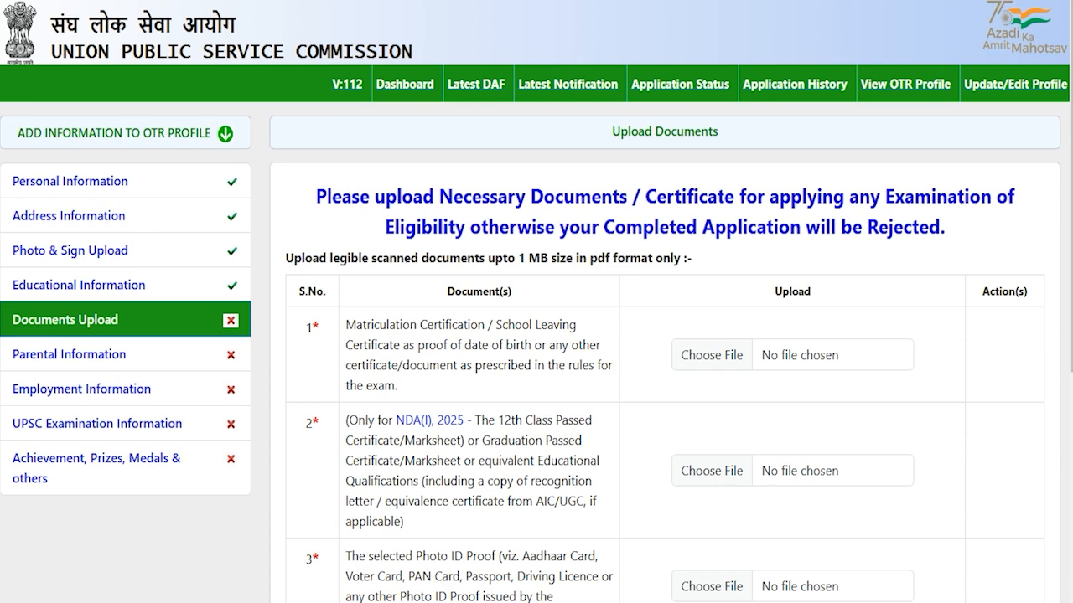
left_click_drag(389, 324, 464, 325)
scroll(463, 327, "down", 2)
left_click_drag(389, 291, 472, 292)
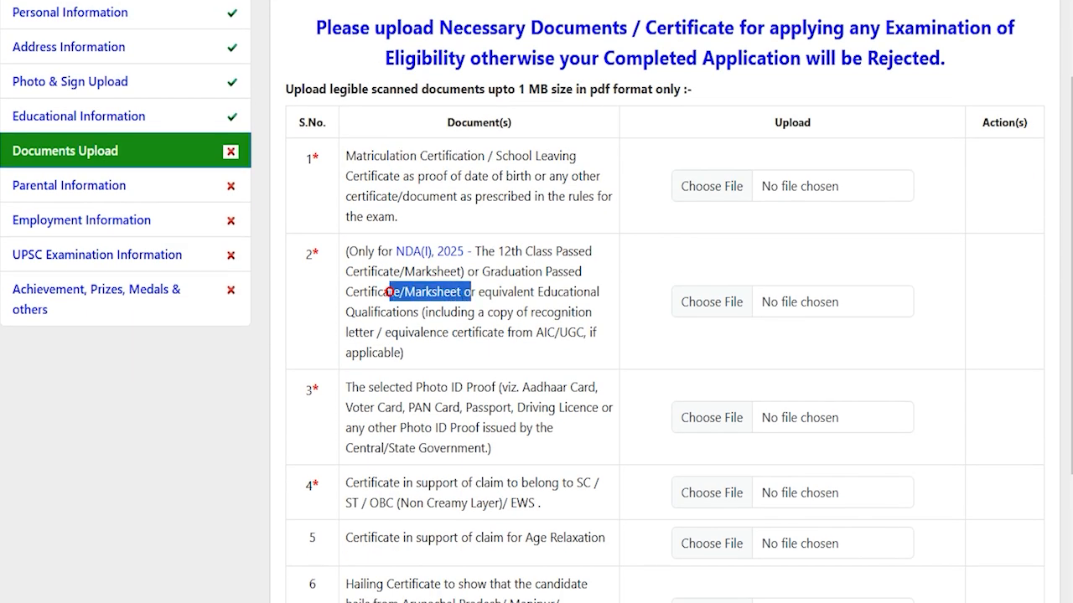
scroll(471, 292, "down", 1)
left_click_drag(388, 303, 453, 302)
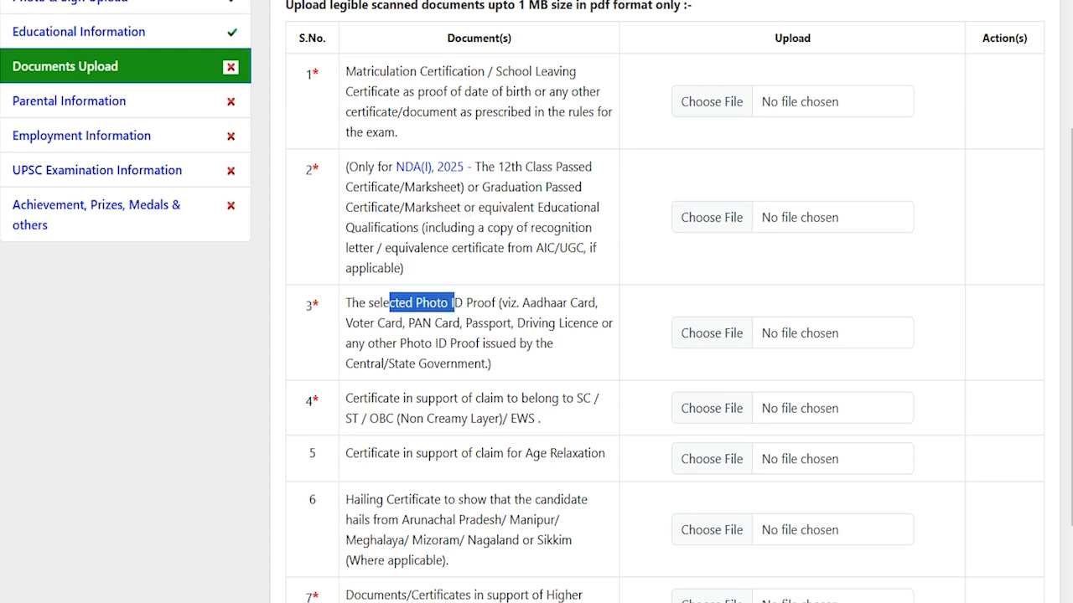
left_click_drag(382, 398, 527, 418)
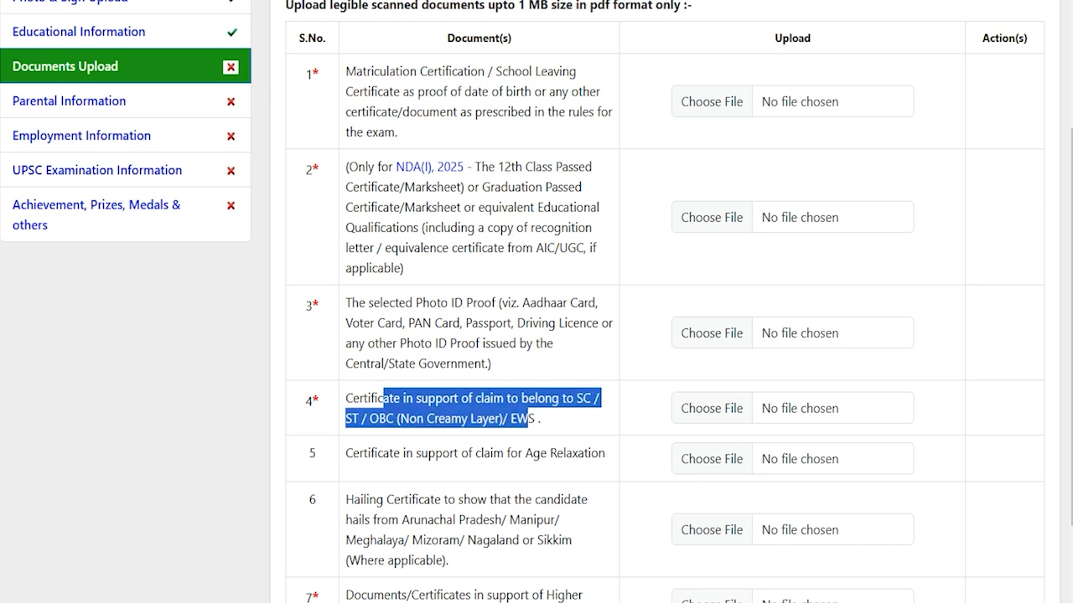
scroll(536, 335, "down", 1)
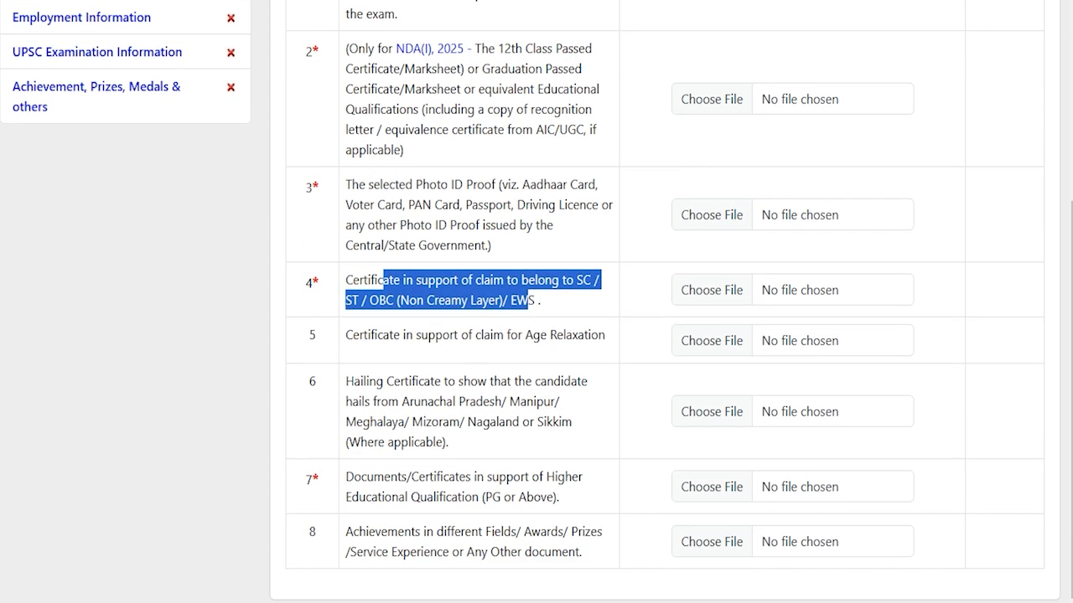
left_click_drag(367, 335, 573, 335)
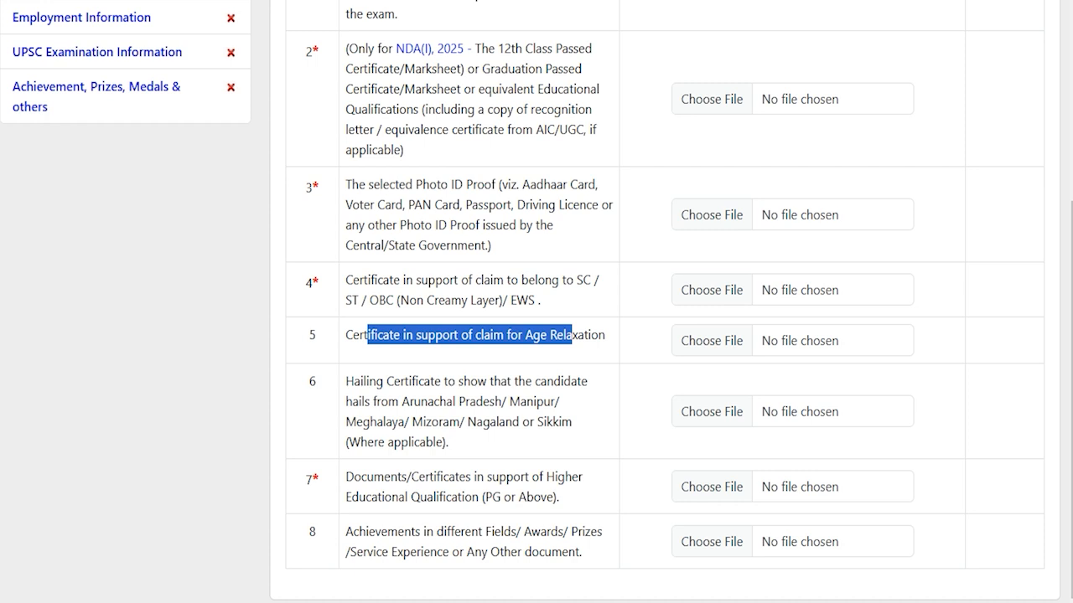
left_click_drag(363, 381, 520, 402)
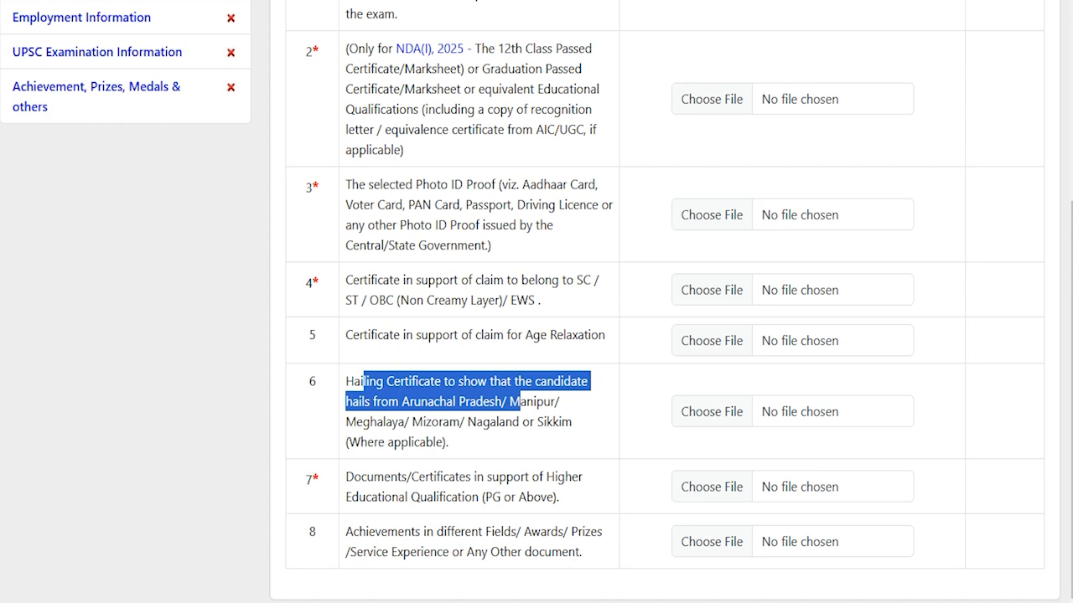
left_click_drag(477, 422, 500, 423)
- Review the higher qualification and achievements requirements, then the PDF-only, 1 MB upload limit
left_click_drag(370, 477, 494, 497)
left_click(496, 493)
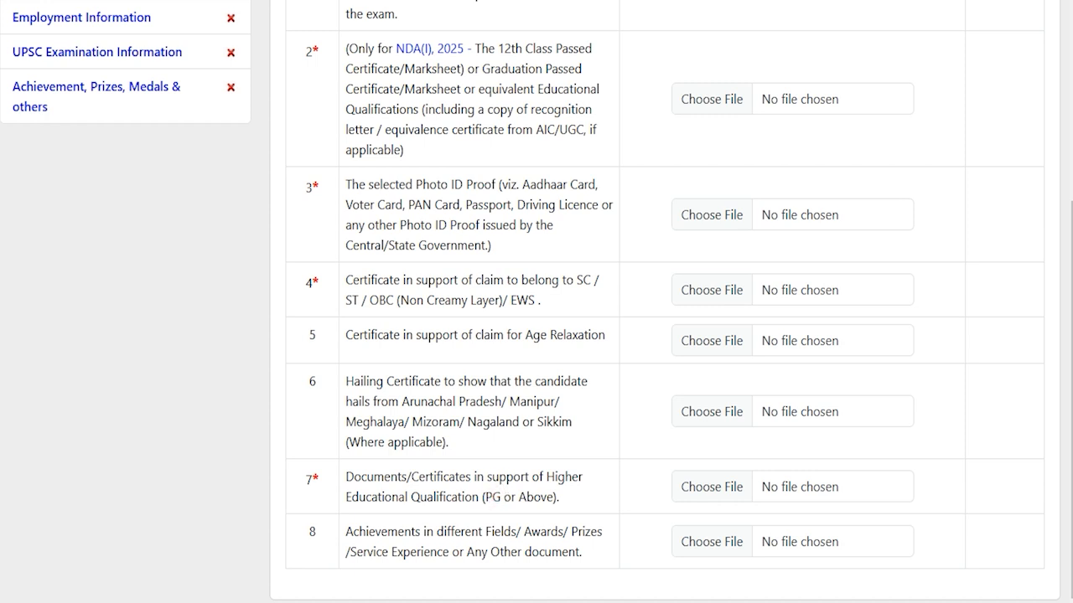
left_click_drag(369, 477, 472, 497)
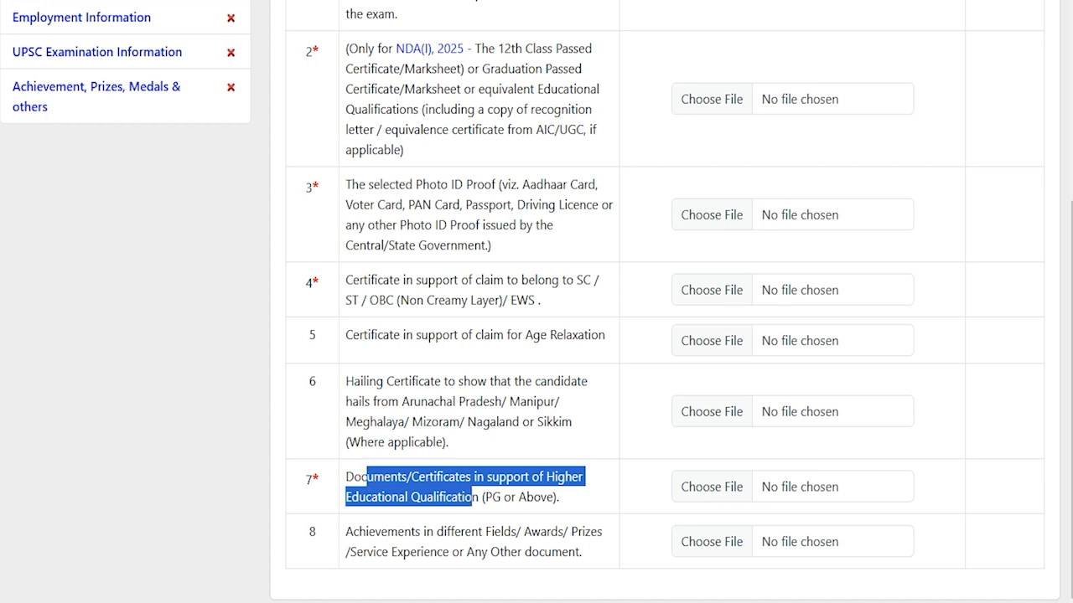
left_click_drag(387, 532, 550, 552)
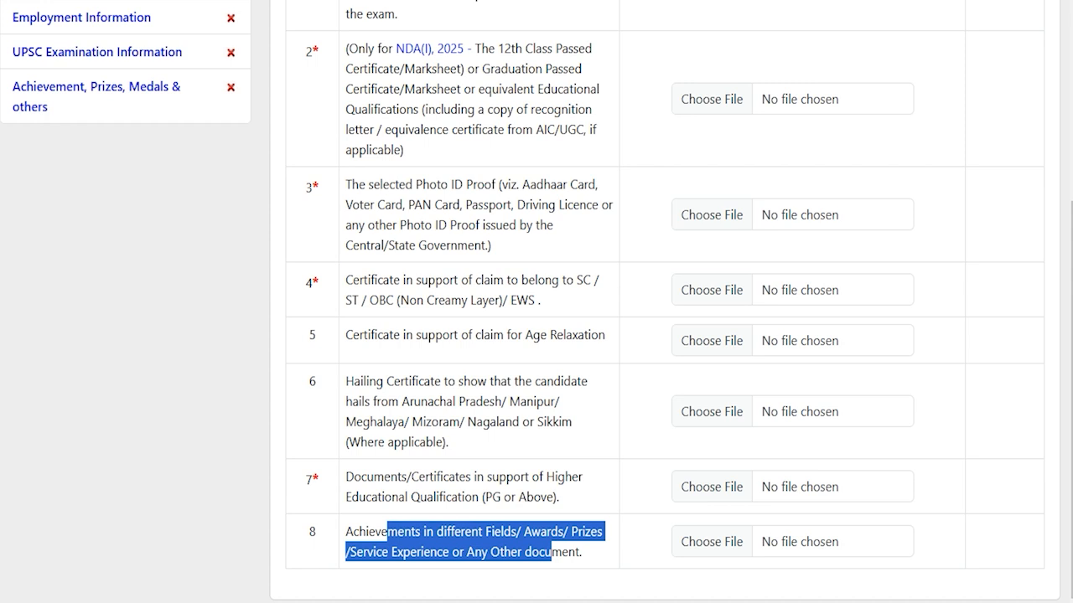
left_click(313, 478)
scroll(314, 561, "up", 2)
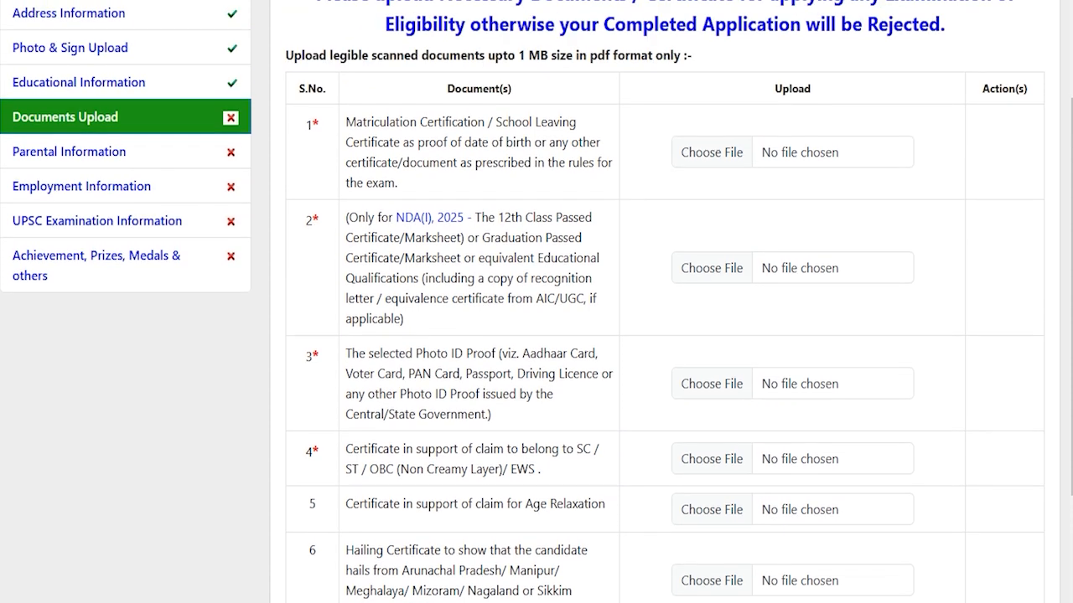
scroll(522, 301, "up", 1)
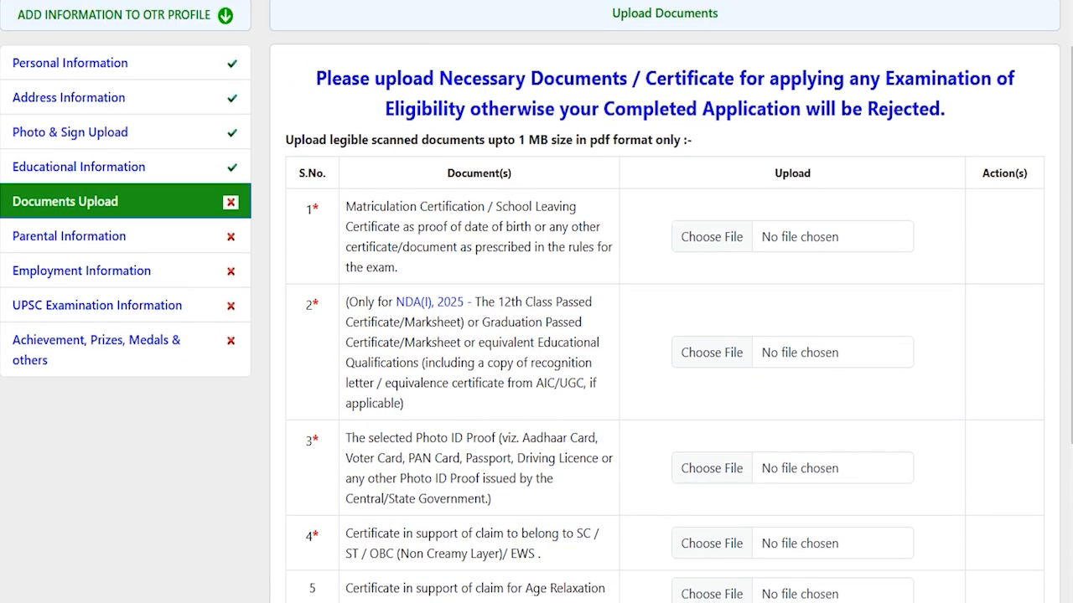
left_click_drag(590, 140, 610, 140)
left_click_drag(517, 140, 548, 140)
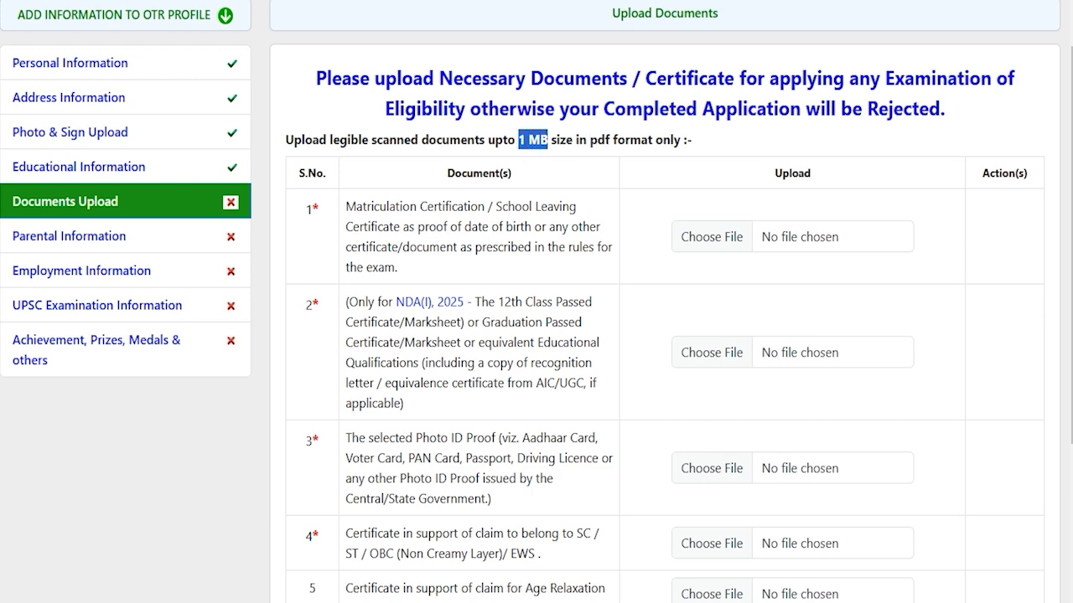
- Upload CLASSXCERTIFICATE.pdf as the matriculation certificate, then go to Parental Information
left_click(714, 238)
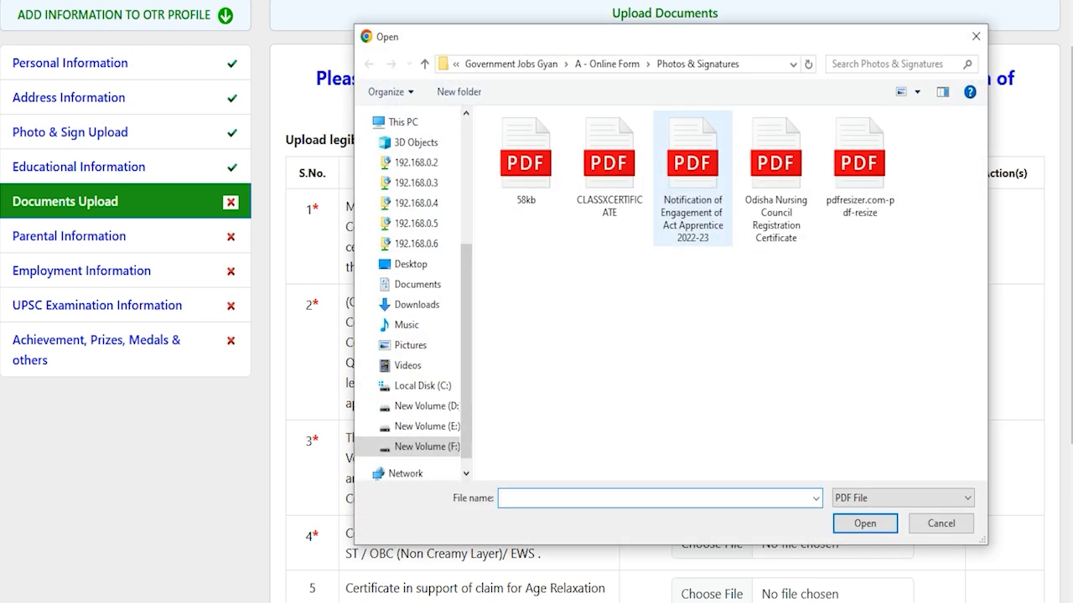
double_click(607, 180)
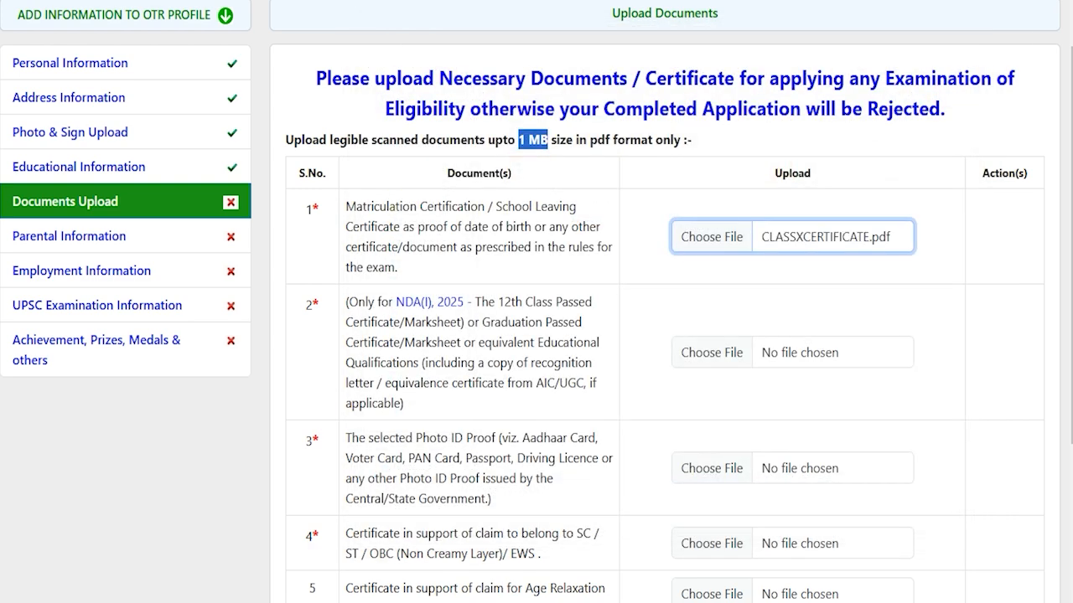
left_click(665, 40)
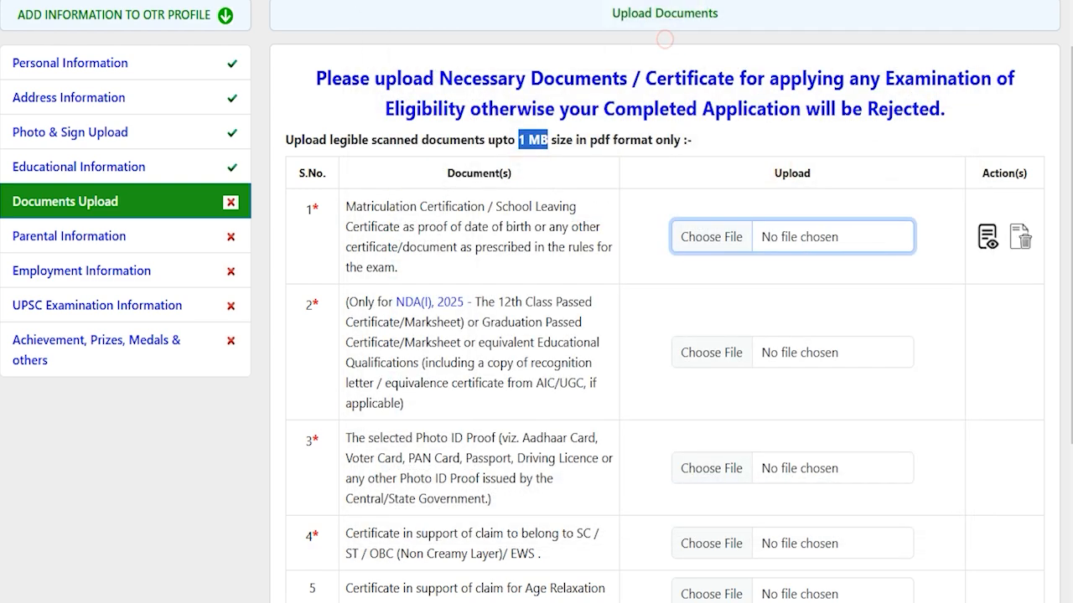
scroll(666, 41, "down", 3)
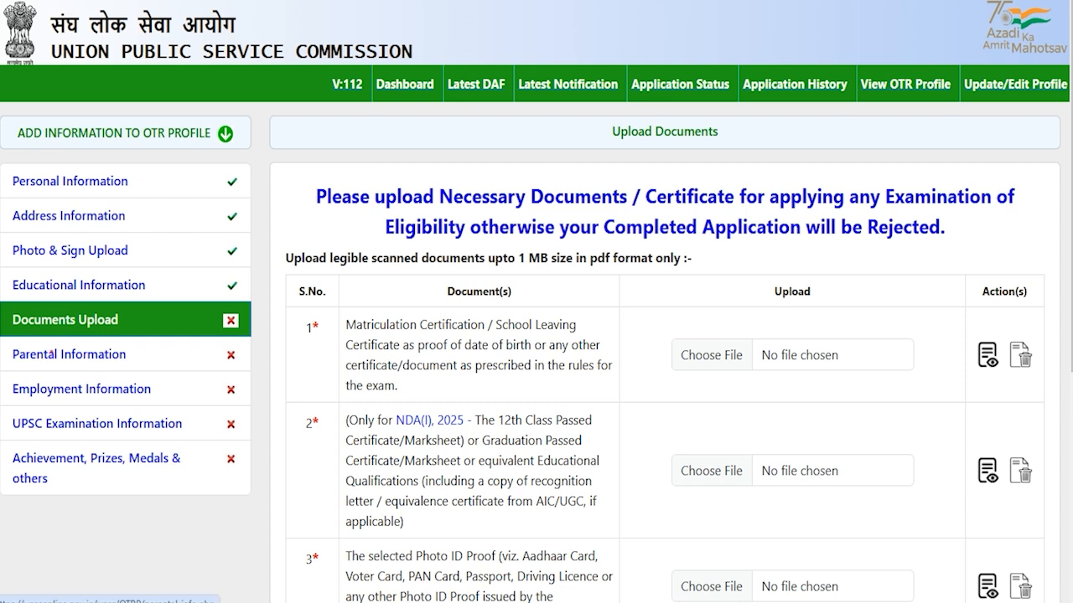
left_click(50, 354)
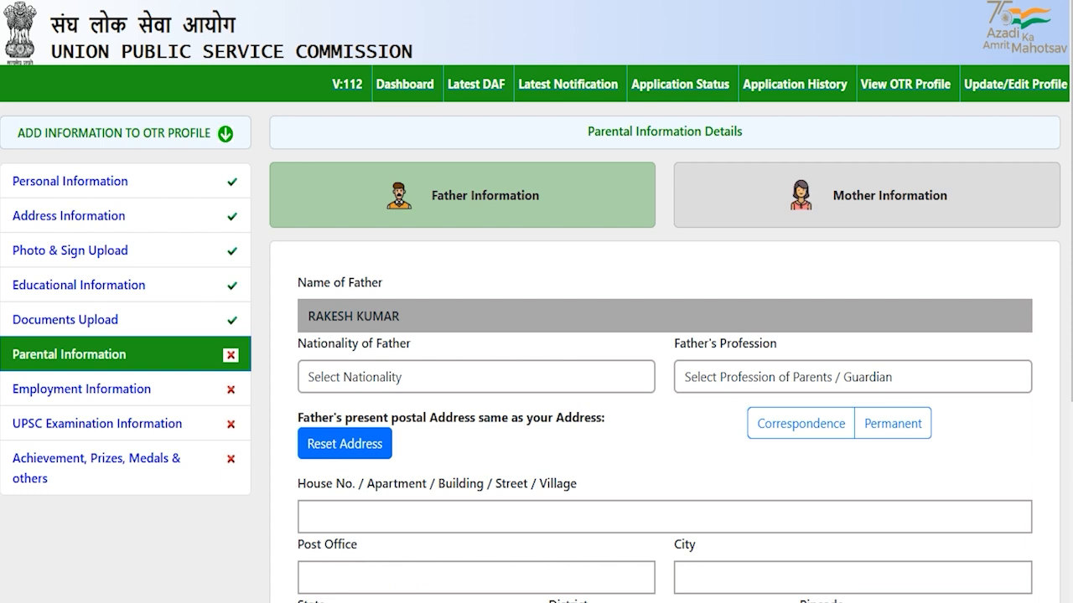
- Set the father's nationality to INDIAN and his profession to Engineering
scroll(677, 457, "down", 2)
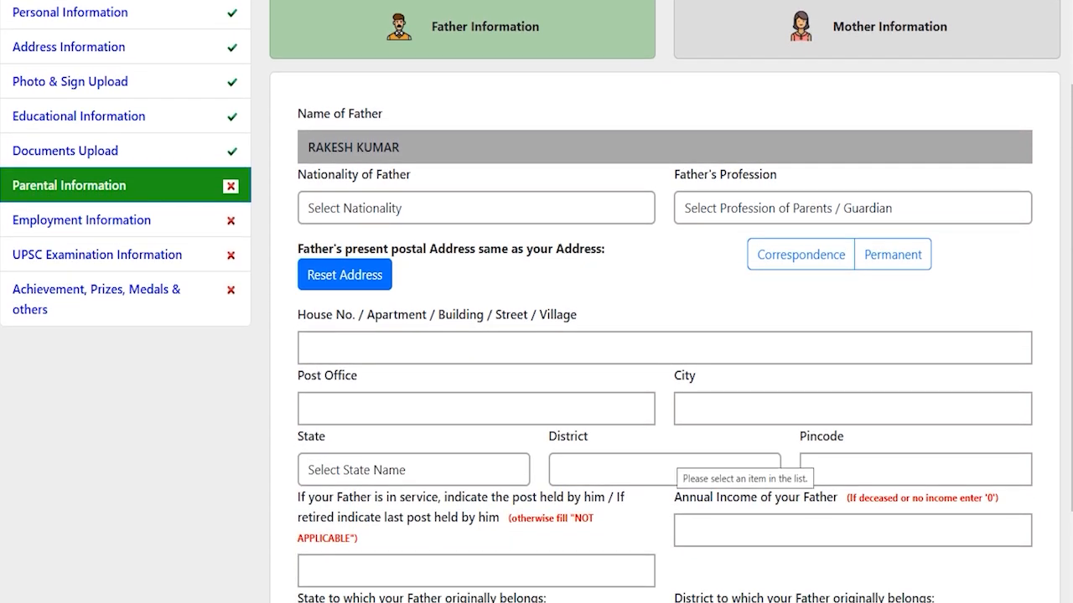
scroll(677, 457, "down", 2)
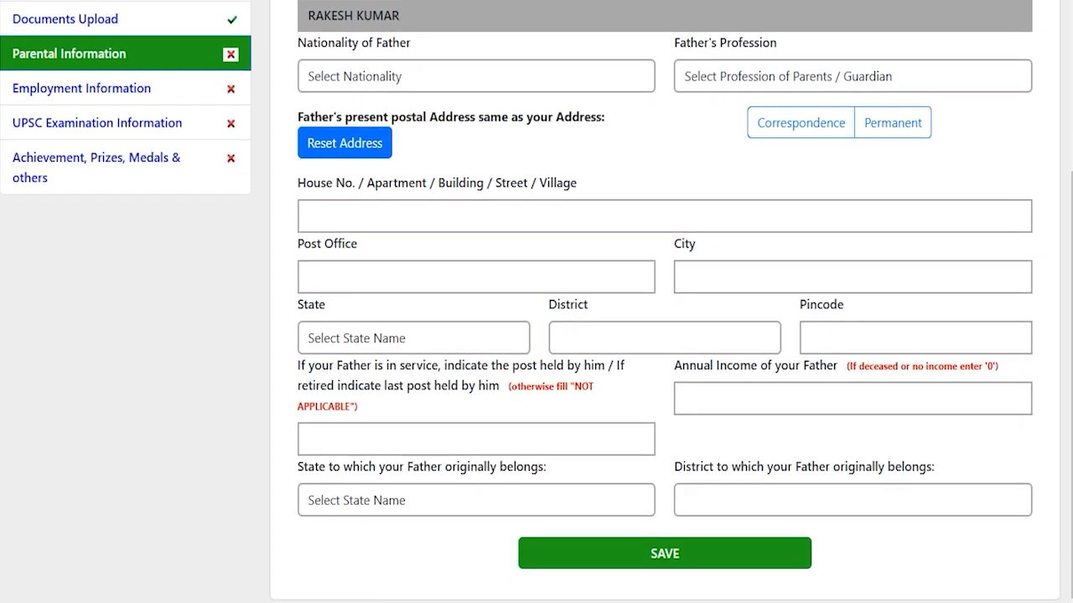
scroll(665, 335, "up", 4)
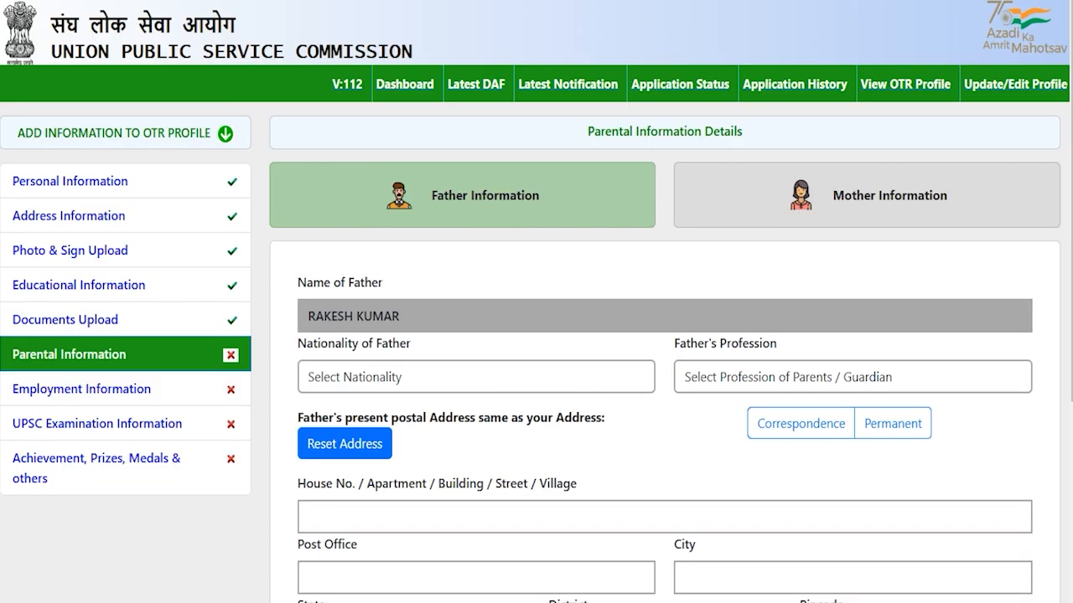
left_click(520, 196)
left_click(469, 378)
left_click(345, 429)
left_click(852, 377)
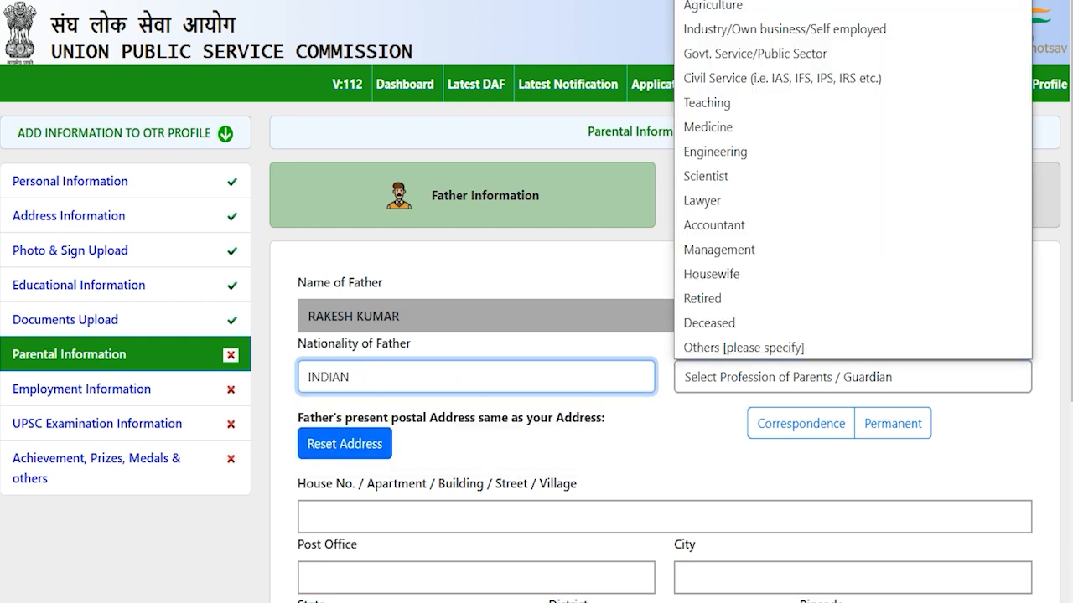
left_click(734, 152)
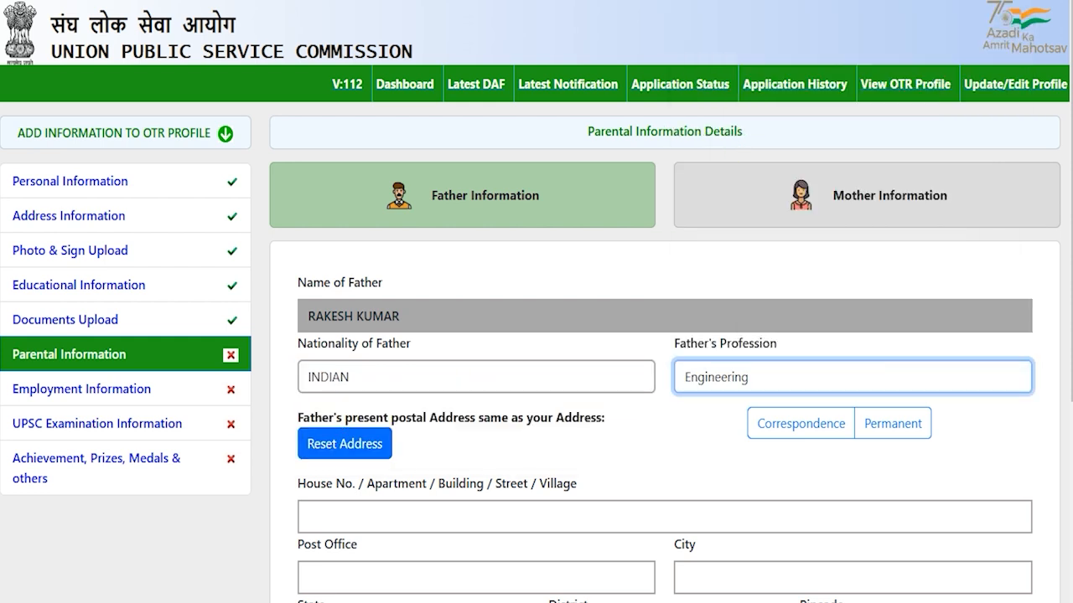
- Copy the correspondence address into the father's postal address
scroll(536, 336, "down", 2)
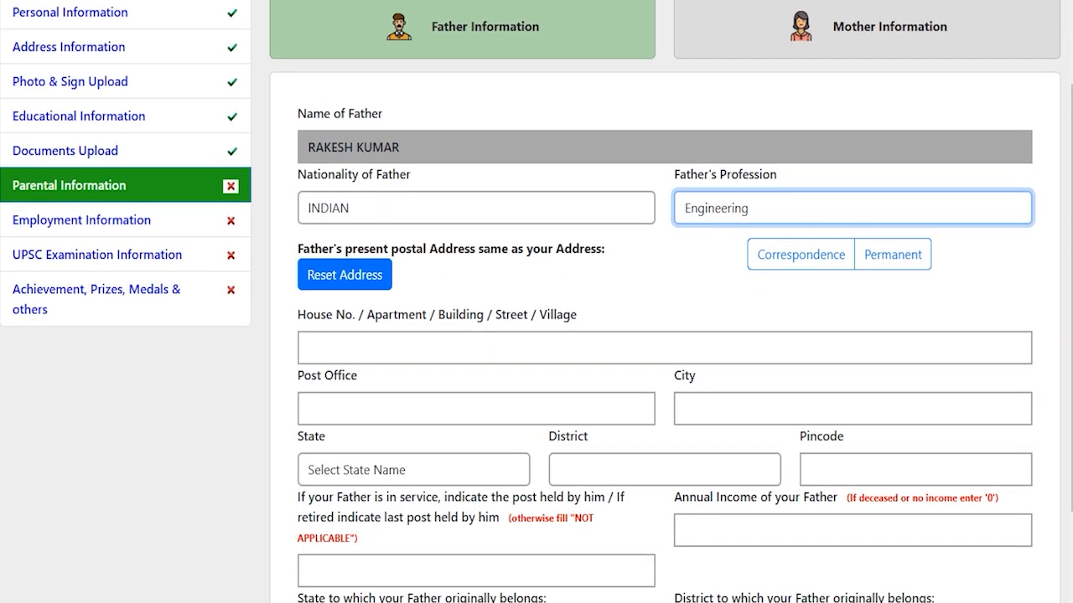
left_click_drag(445, 248, 552, 249)
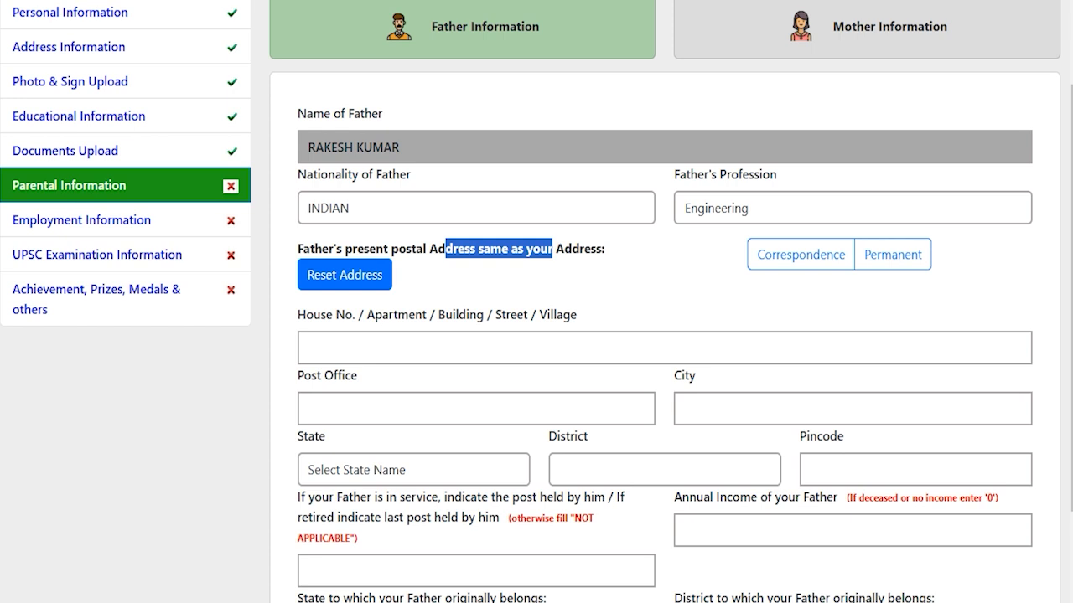
left_click(807, 256)
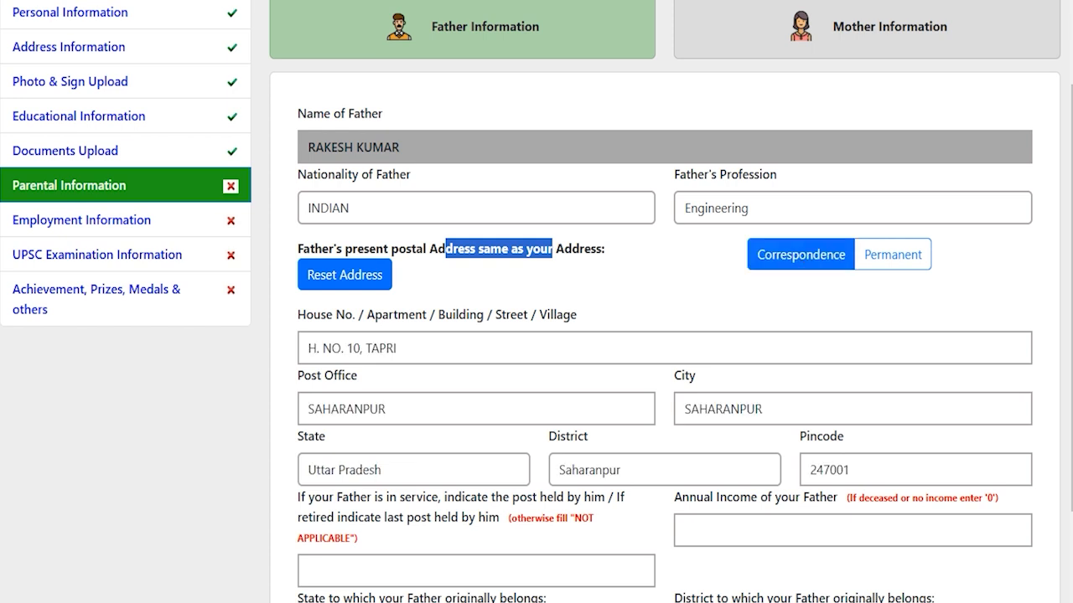
left_click(634, 441)
scroll(633, 441, "down", 2)
left_click(633, 441)
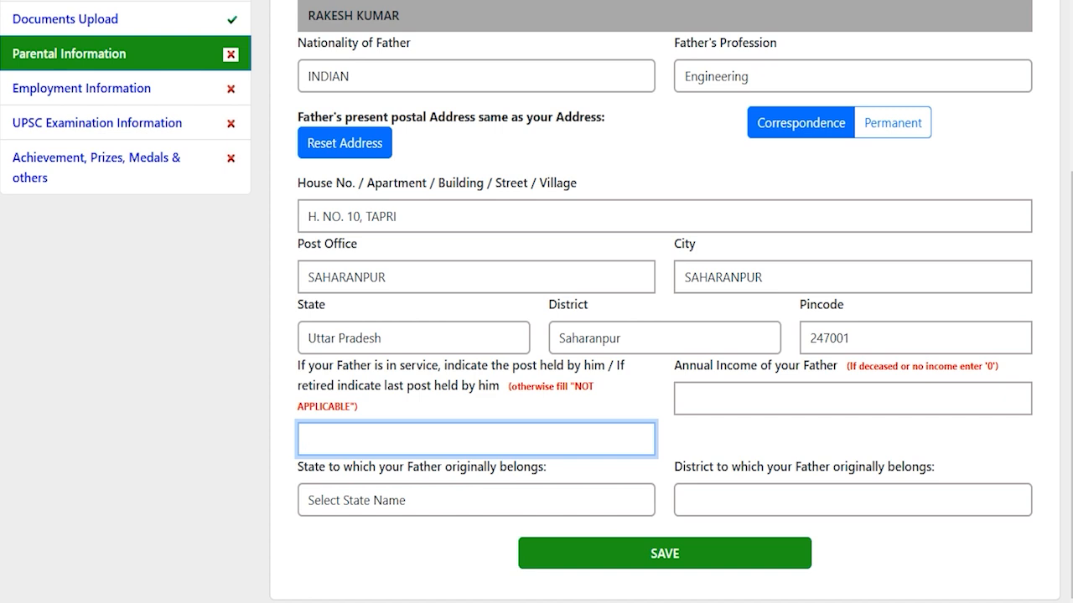
left_click(770, 393)
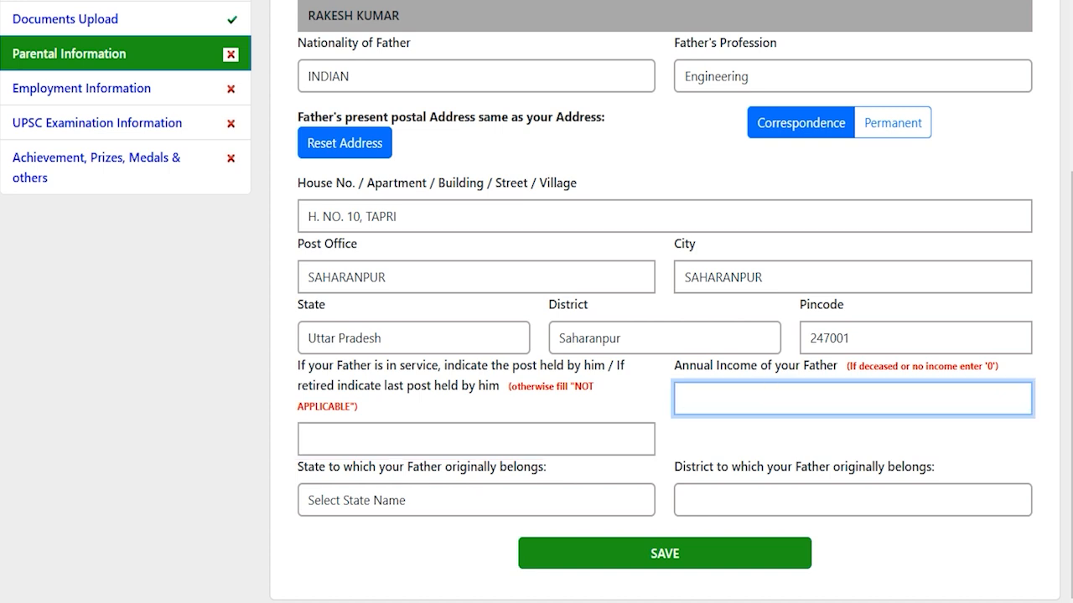
- Set the father's origin to Uttar Pradesh, Saharanpur and save his details
left_click(435, 500)
key("u")
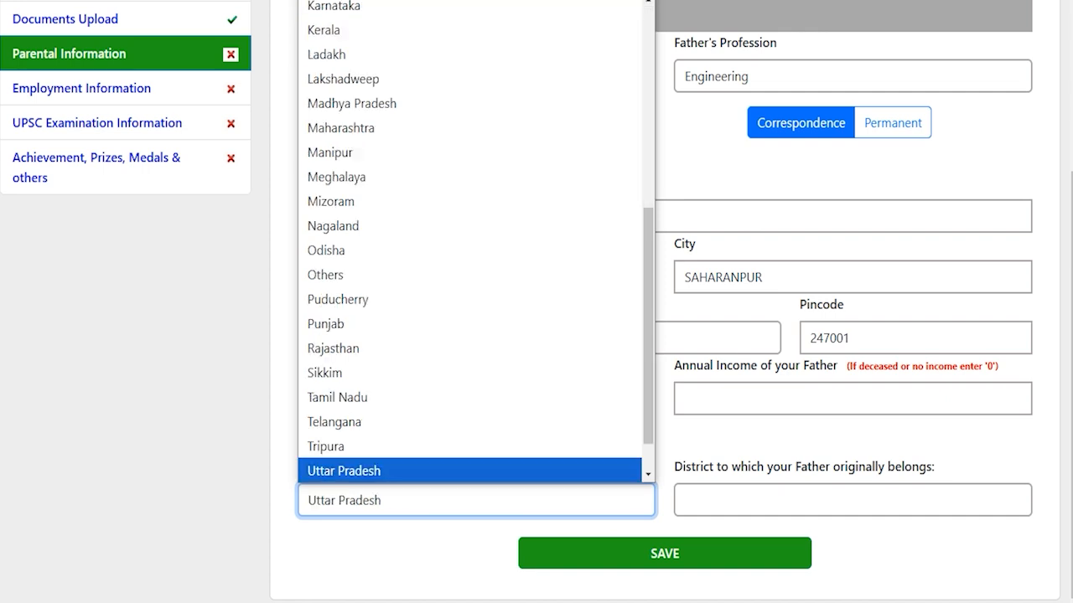
key("Return")
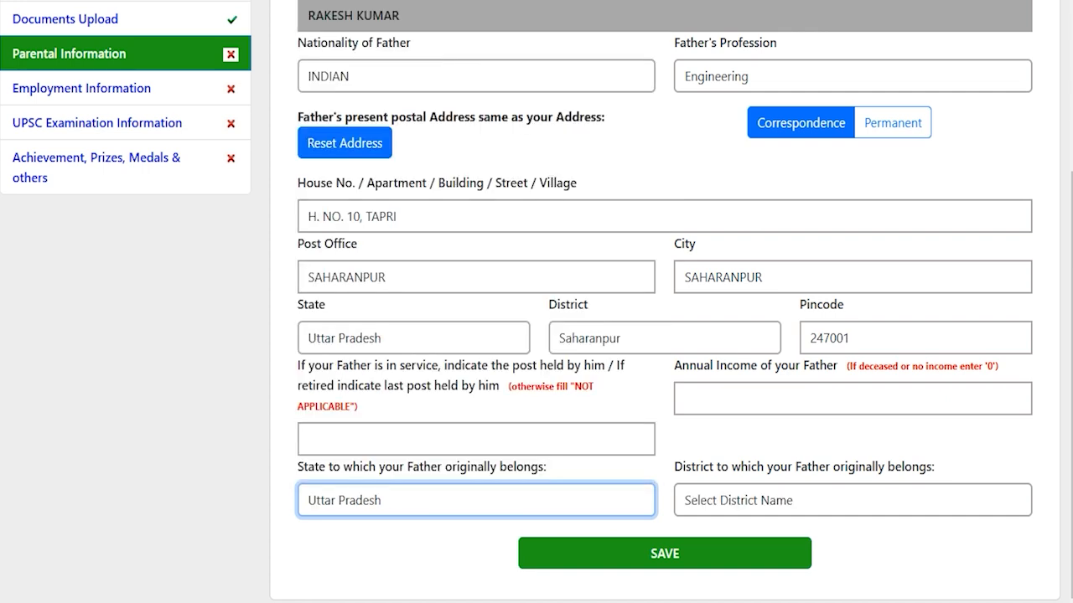
left_click(734, 504)
key("s")
key("Return")
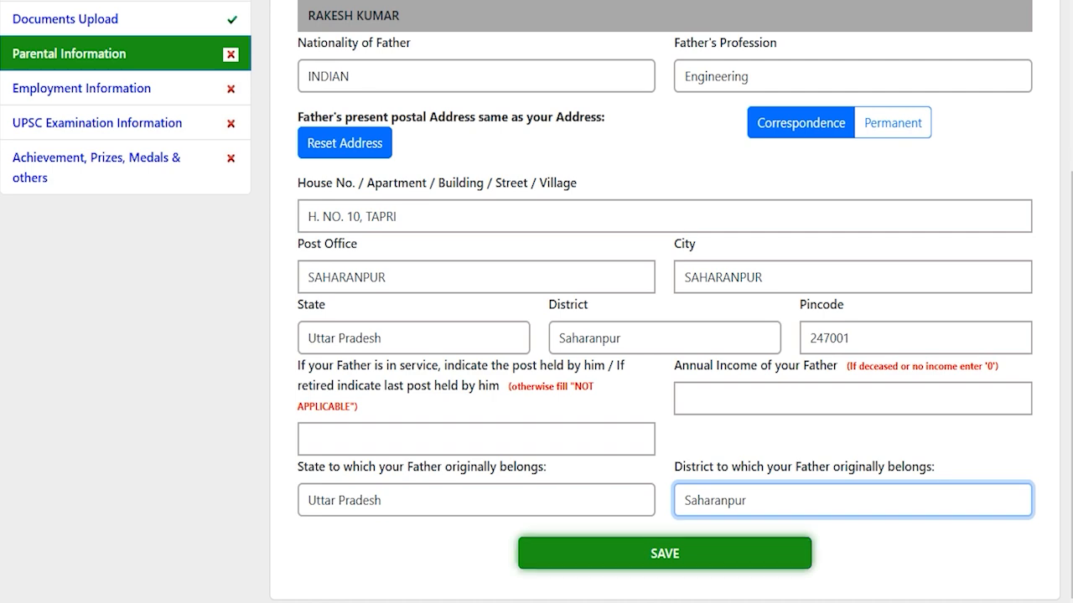
left_click(664, 553)
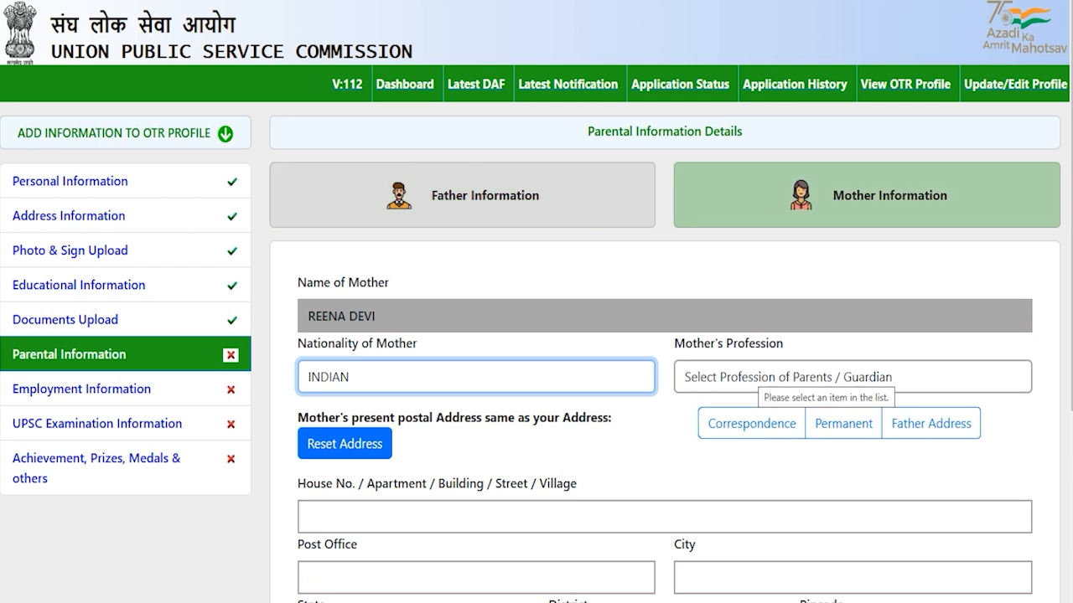
- In the mother's form, set nationality INDIAN and profession Housewife
left_click(657, 440)
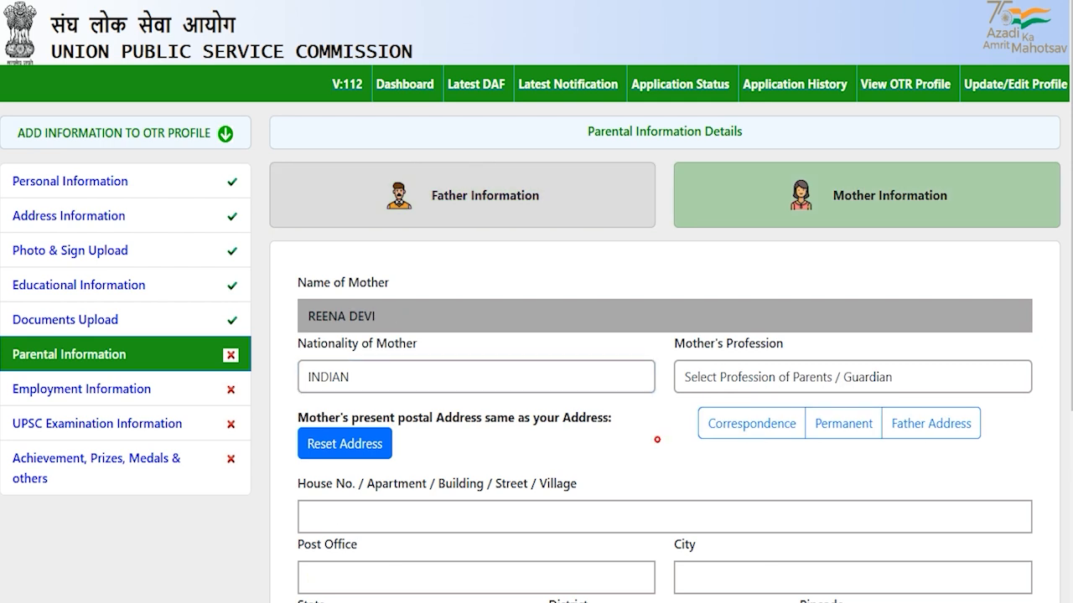
left_click(594, 374)
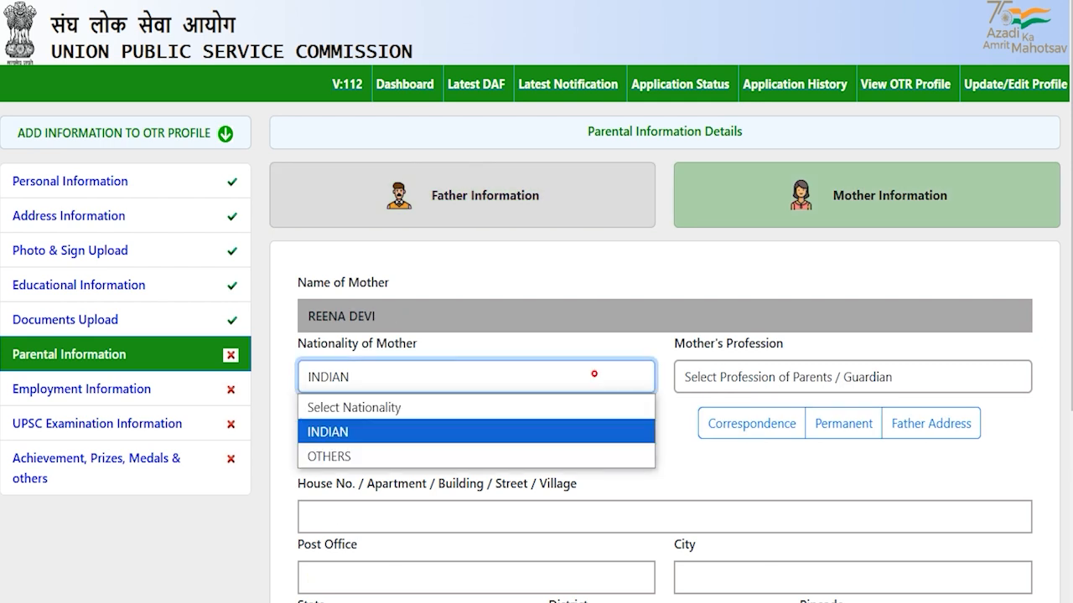
left_click(401, 427)
left_click(734, 378)
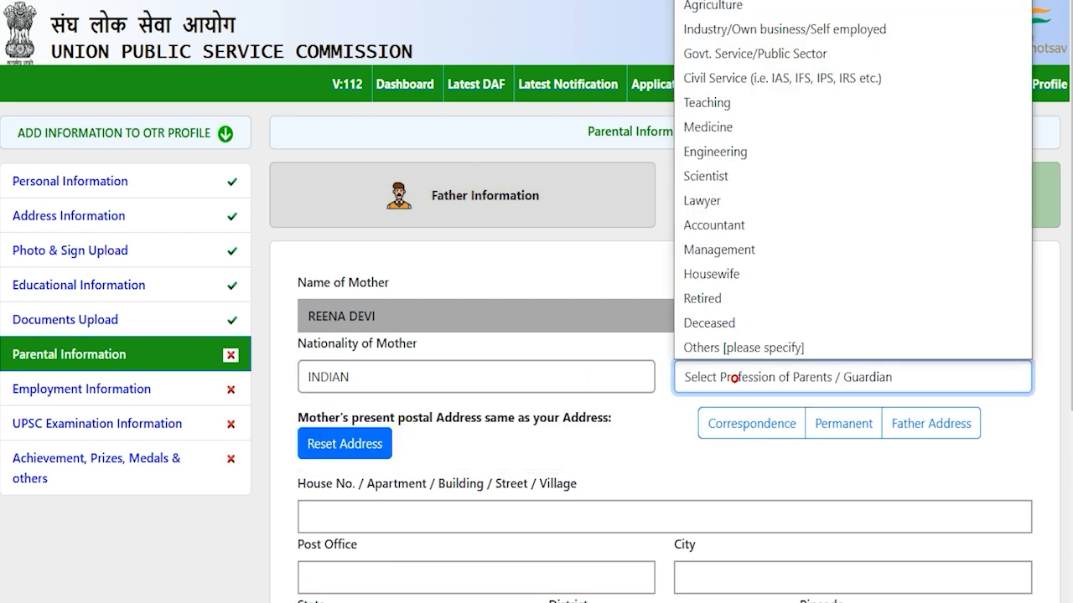
left_click(728, 272)
- Copy the father's address into the mother's address and enter annual income 0
scroll(729, 272, "down", 3)
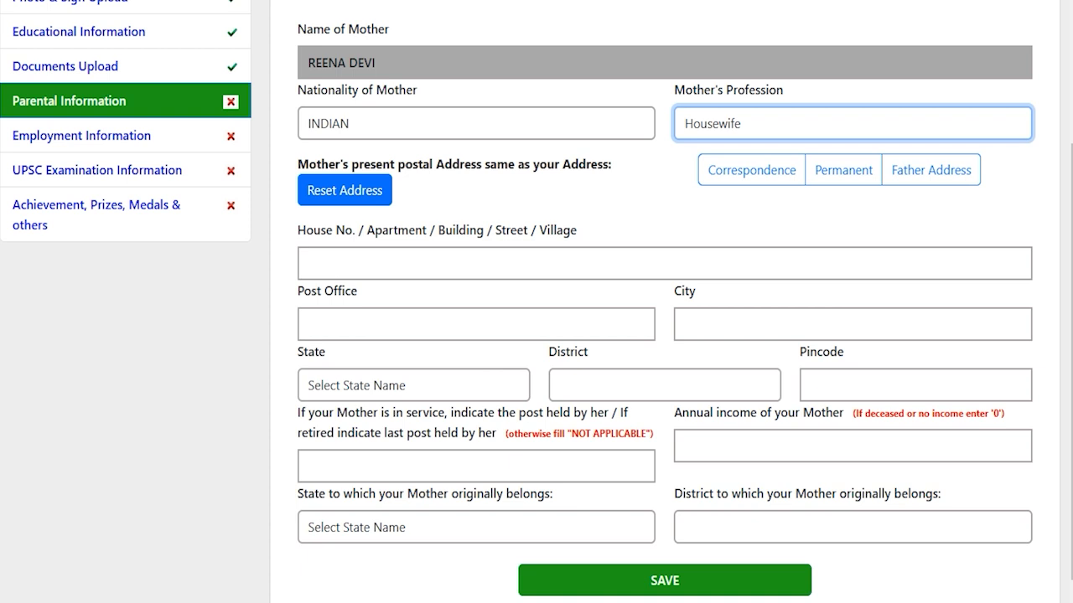
left_click(931, 170)
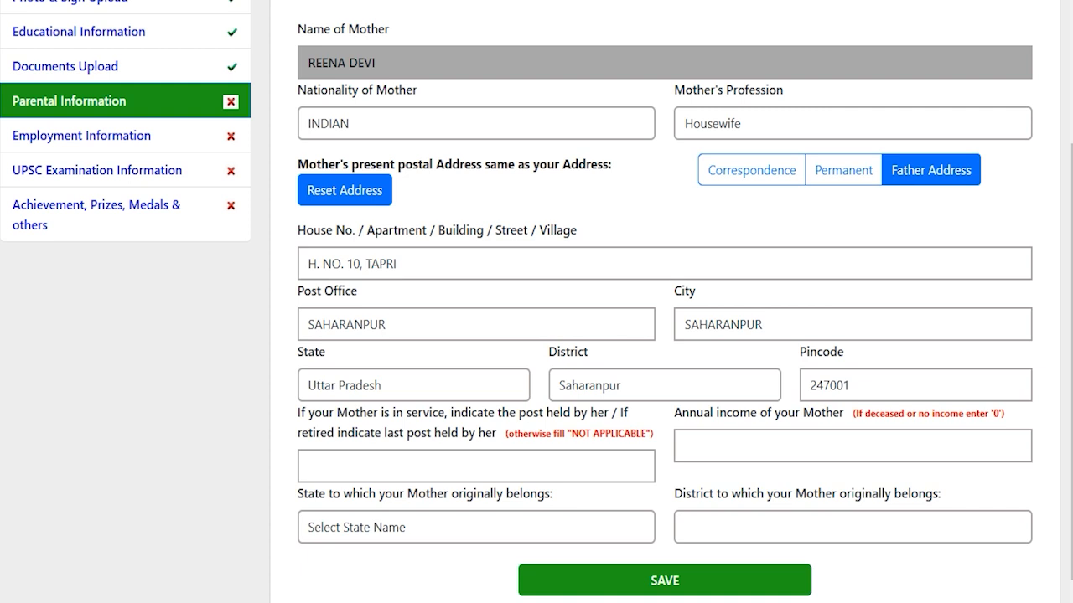
scroll(536, 302, "down", 1)
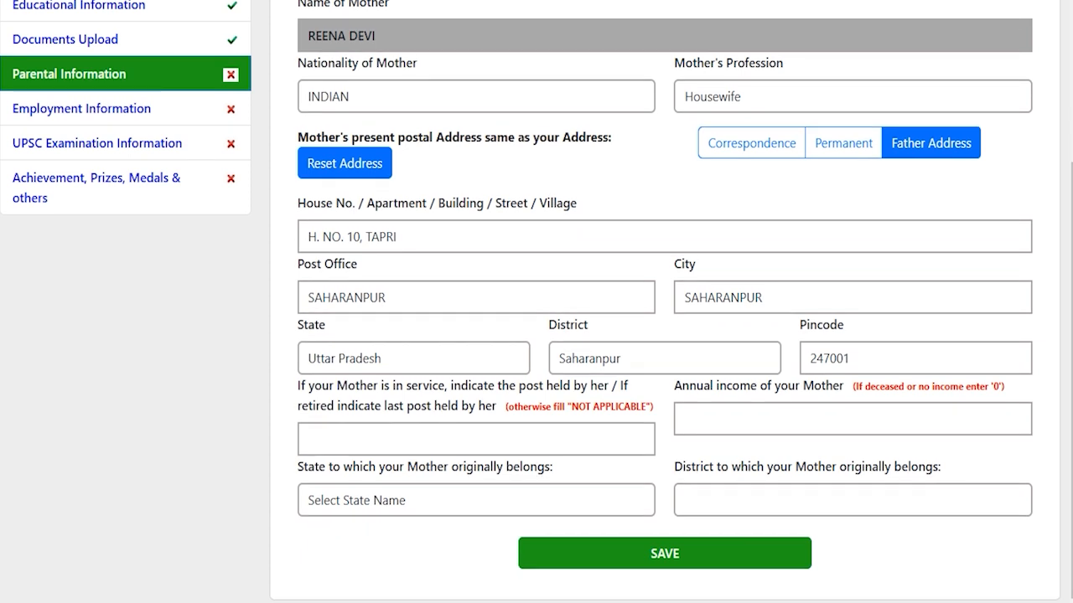
left_click_drag(510, 385, 400, 404)
left_click(423, 433)
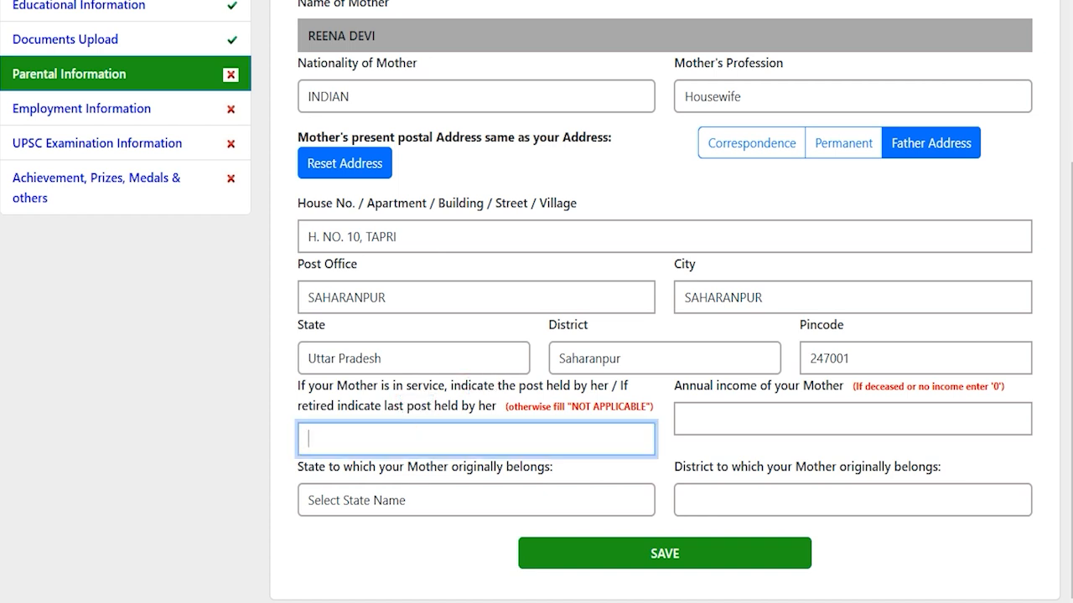
left_click_drag(775, 386, 719, 387)
left_click(751, 421)
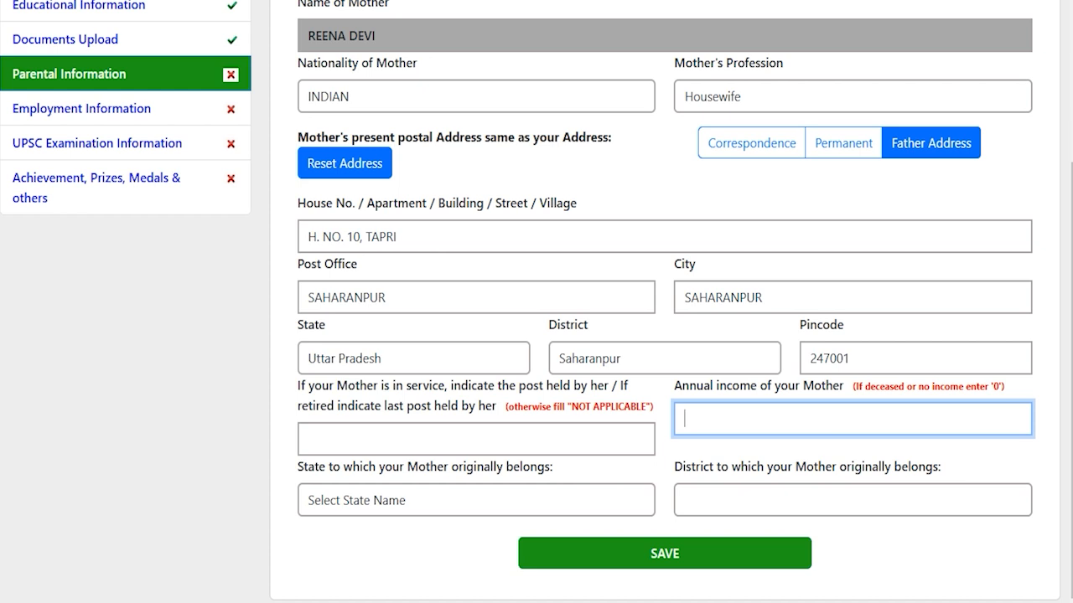
type("0")
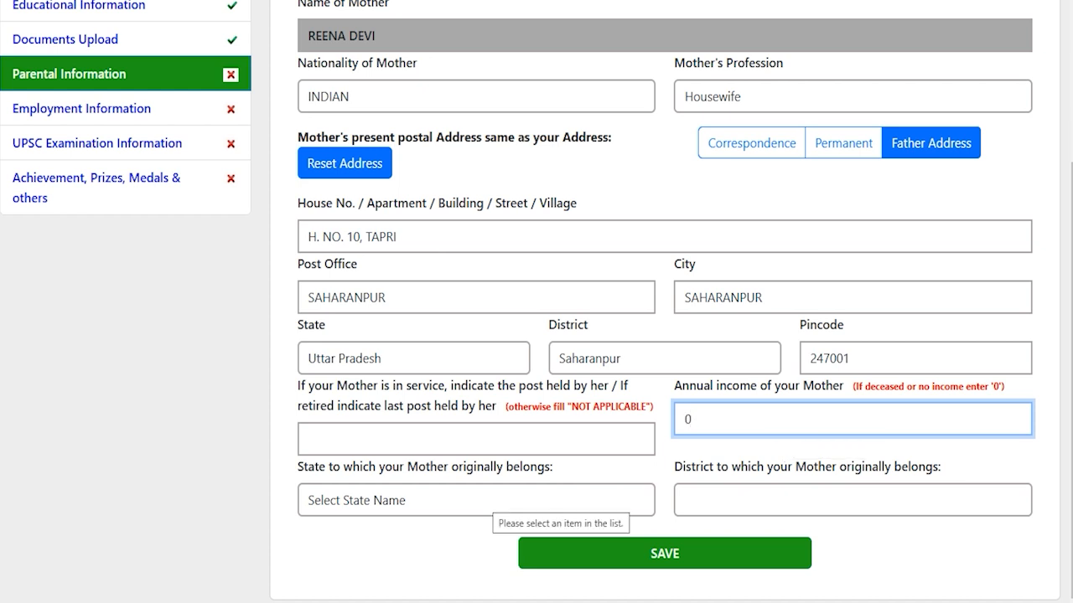
- Set the mother's origin state to Uttar Pradesh and district to Saharanpur
left_click(483, 499)
key("u")
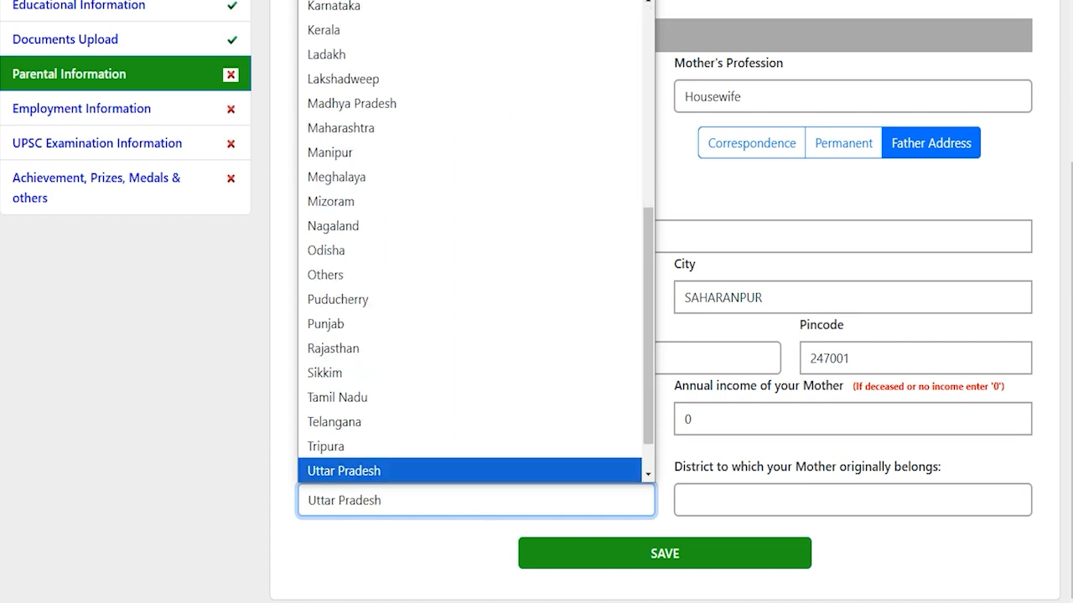
left_click(491, 466)
left_click(722, 498)
key("s")
key("Return")
key("Tab")
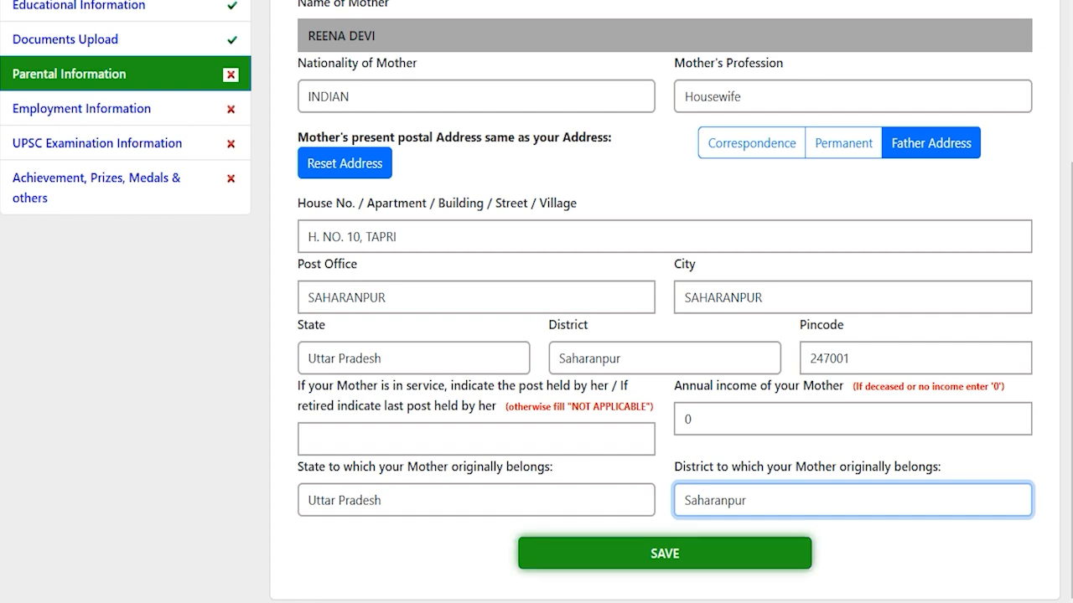
- Save the parental details and set present employment to Not Employed
key("Return")
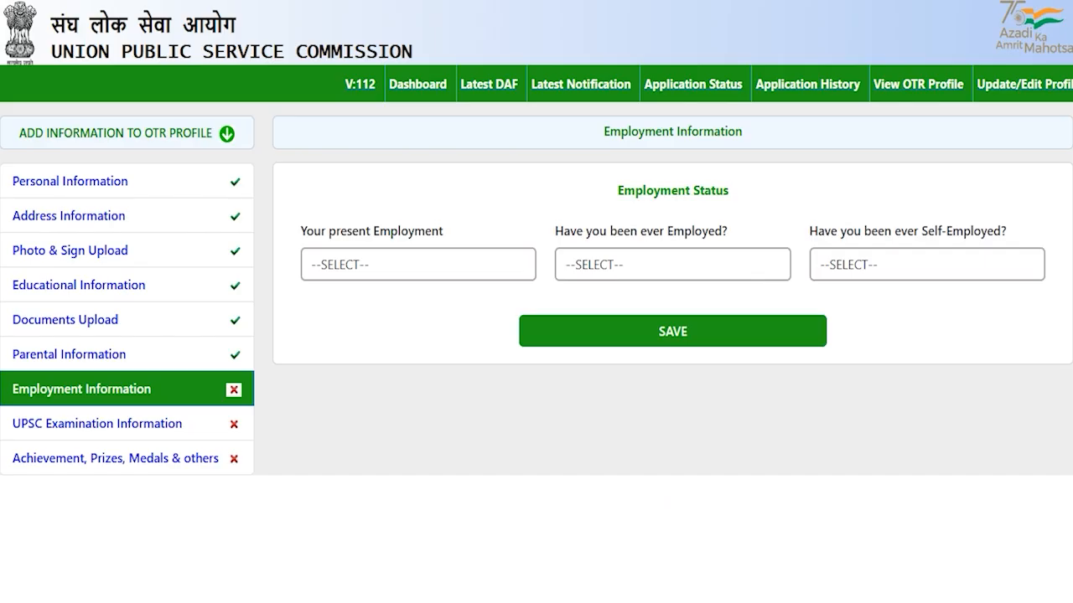
left_click(346, 409)
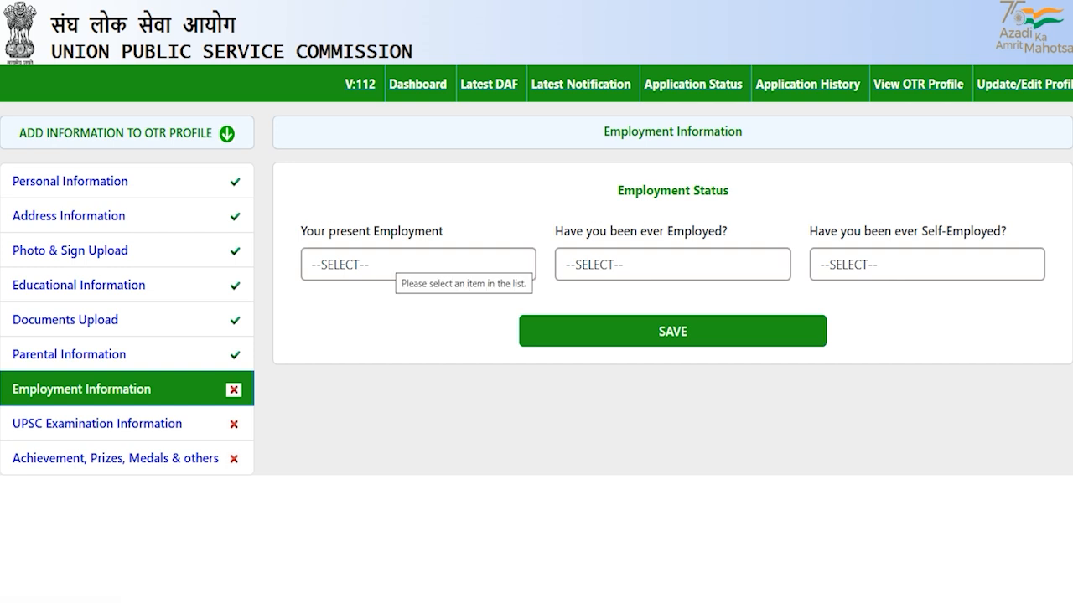
left_click(387, 261)
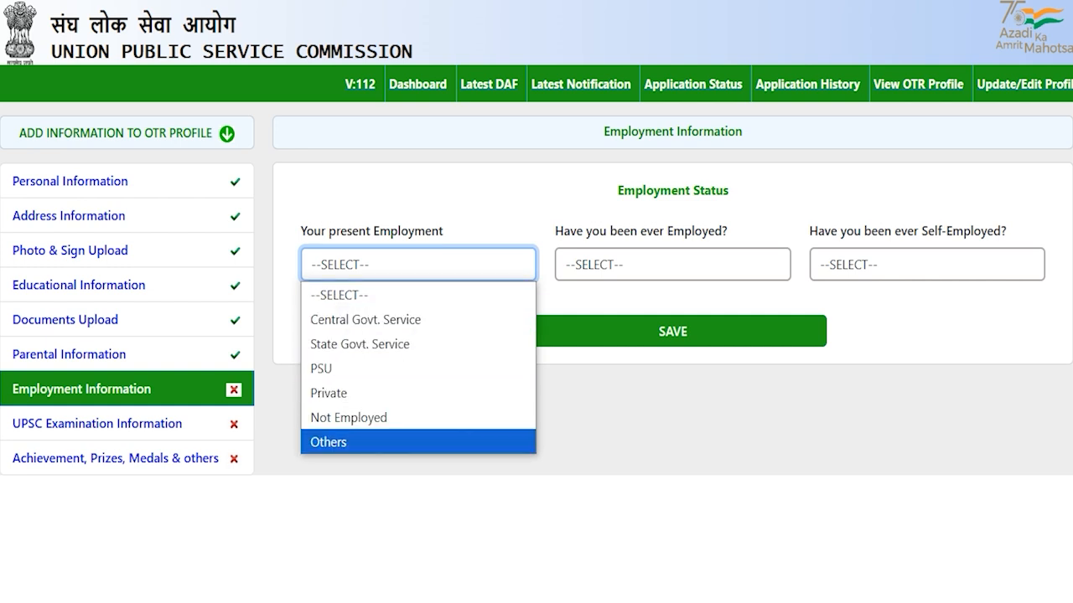
left_click(335, 389)
left_click(672, 265)
left_click(422, 393)
left_click(406, 264)
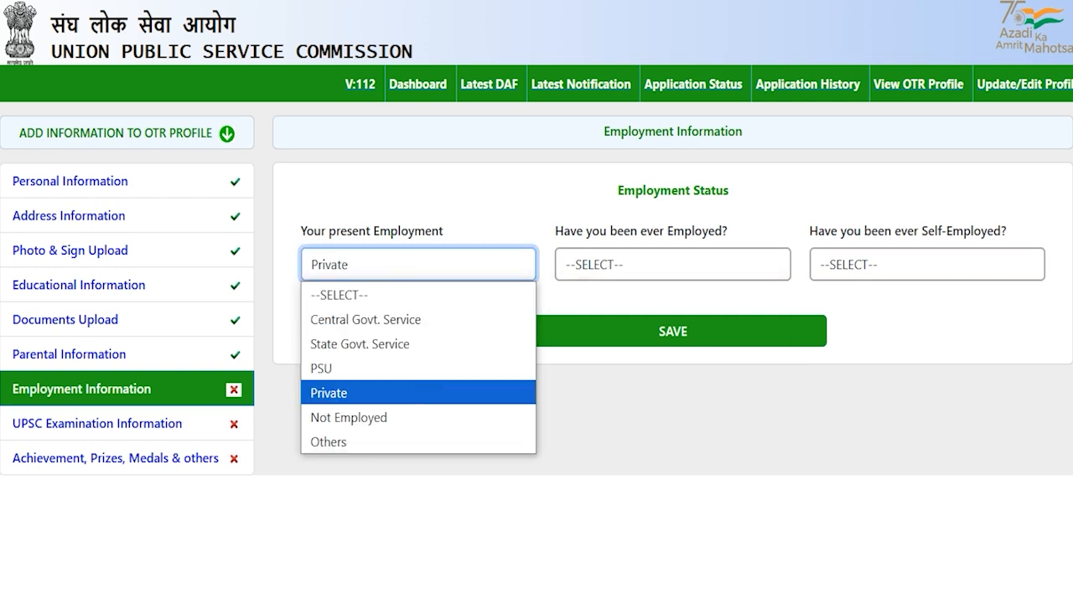
left_click(376, 416)
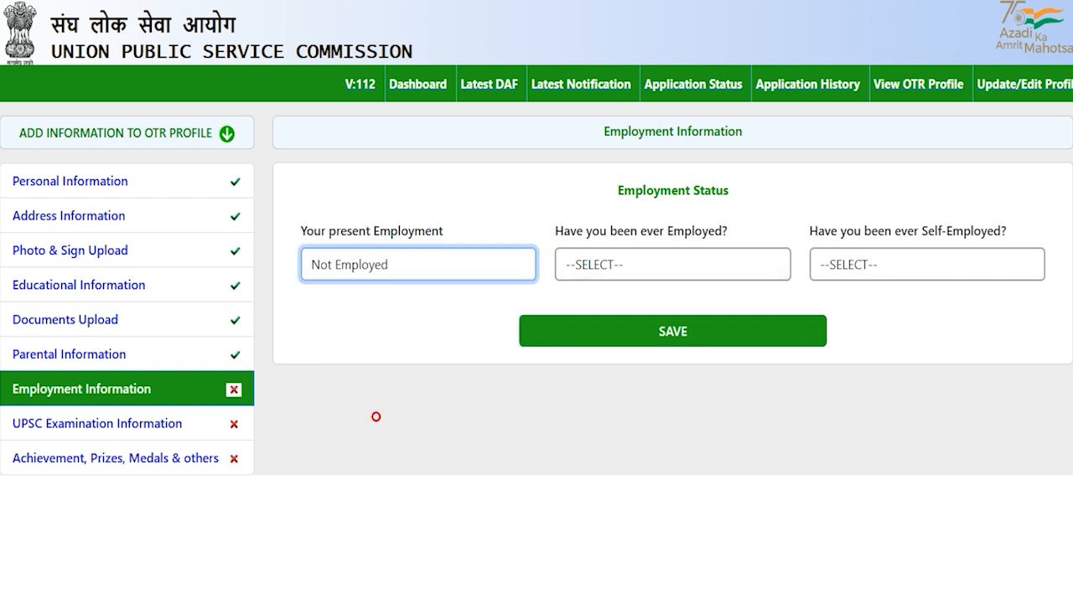
left_click(672, 331)
- Answer NO to ever employed and ever self-employed, then save the employment details
left_click(612, 266)
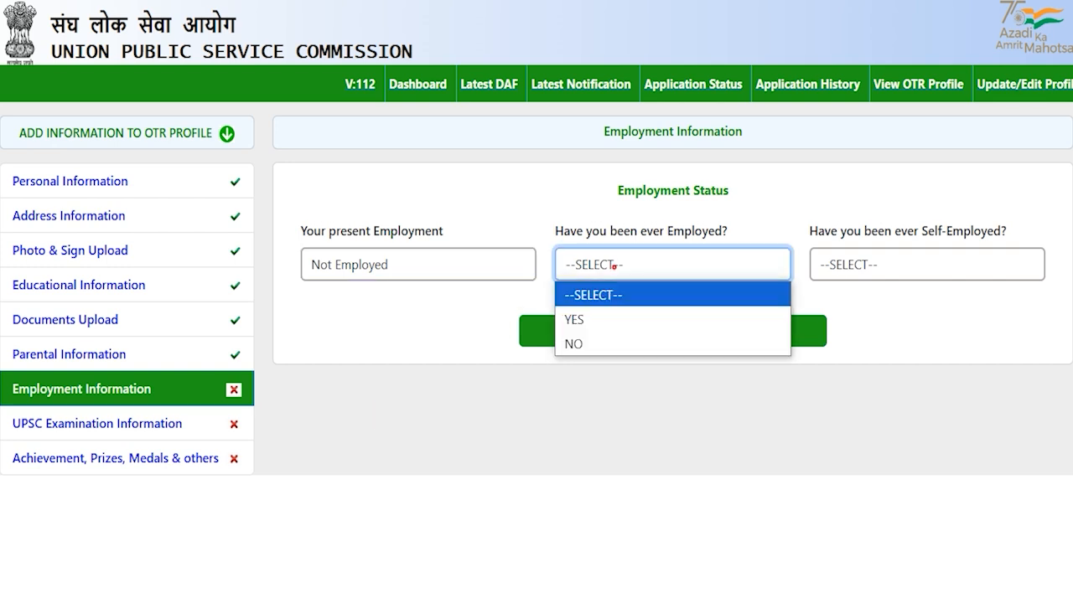
left_click(591, 345)
left_click(926, 264)
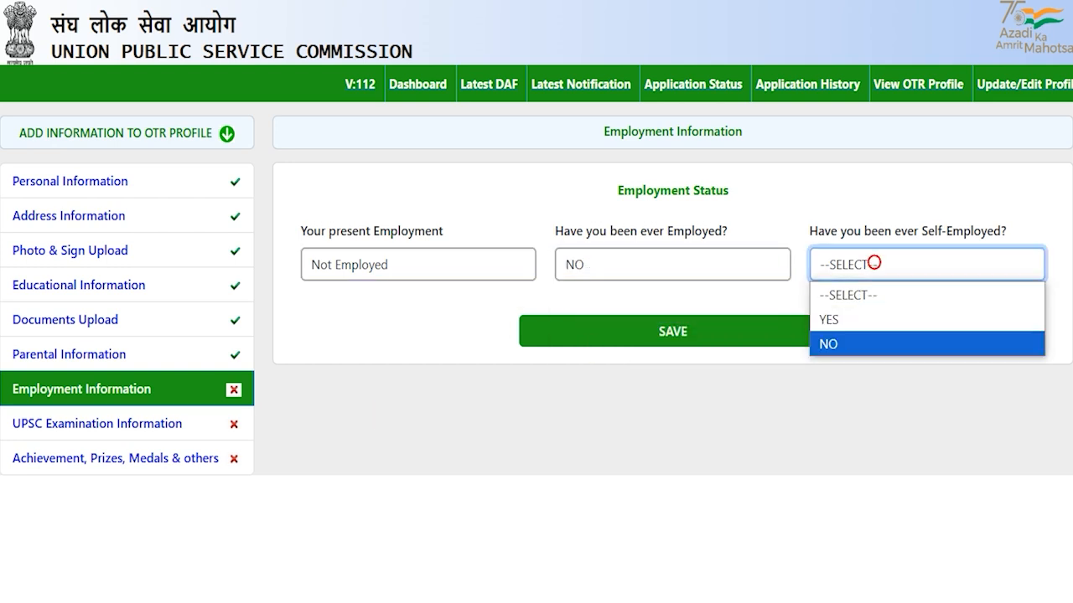
left_click(838, 344)
left_click(677, 333)
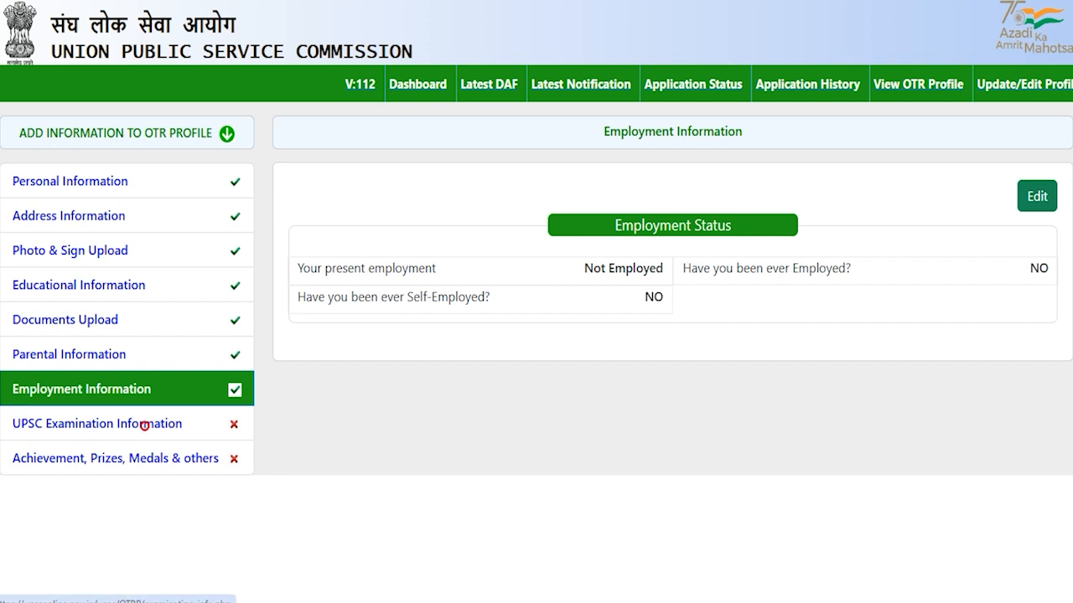
left_click(142, 424)
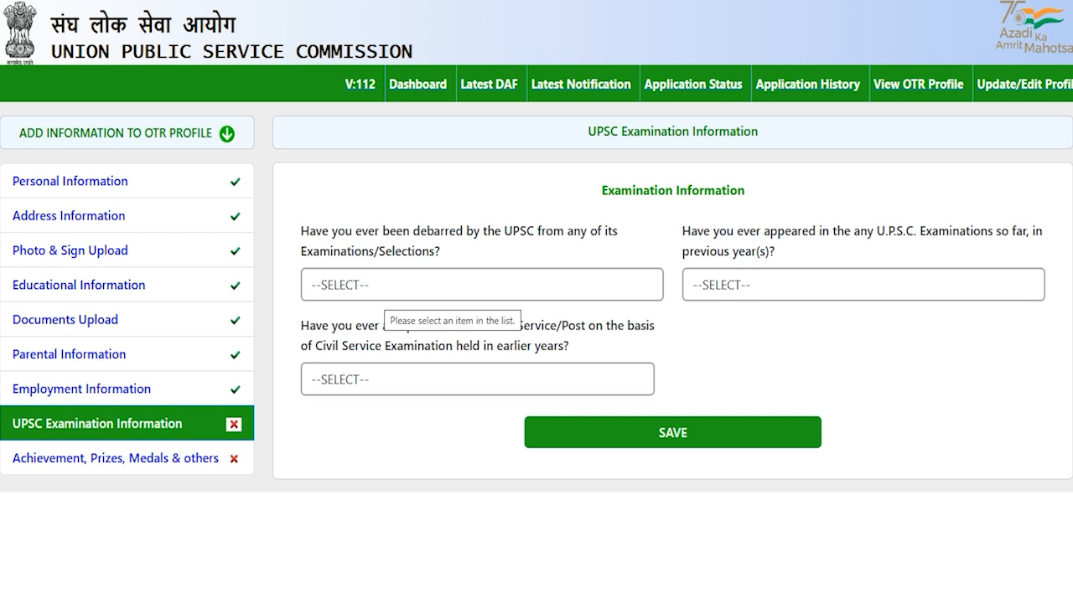
- Answer NO to the debarred-by-UPSC question
left_click(378, 286)
left_click(359, 337)
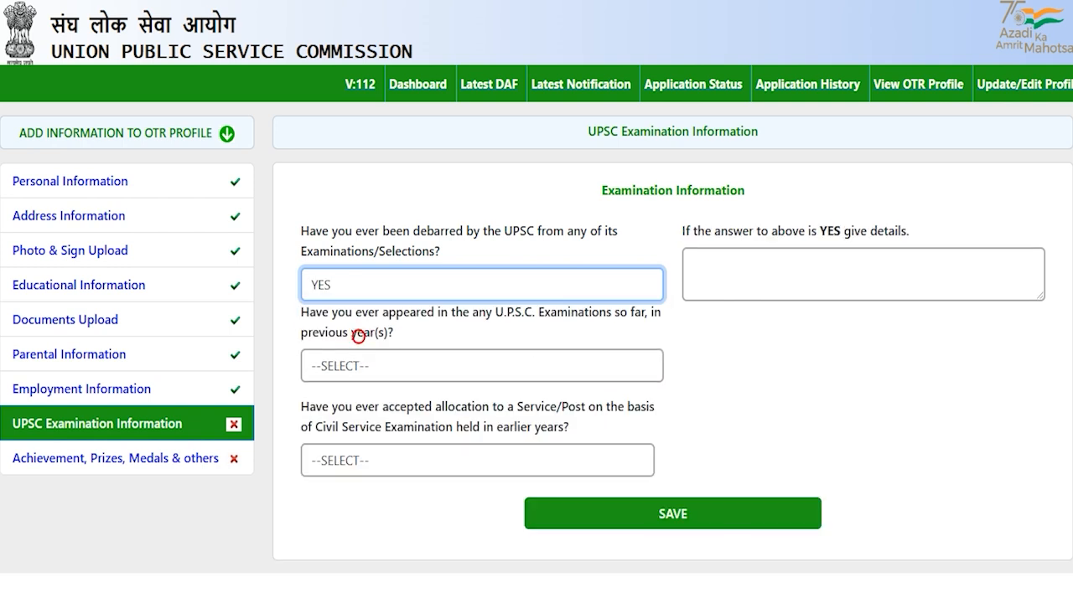
left_click(407, 284)
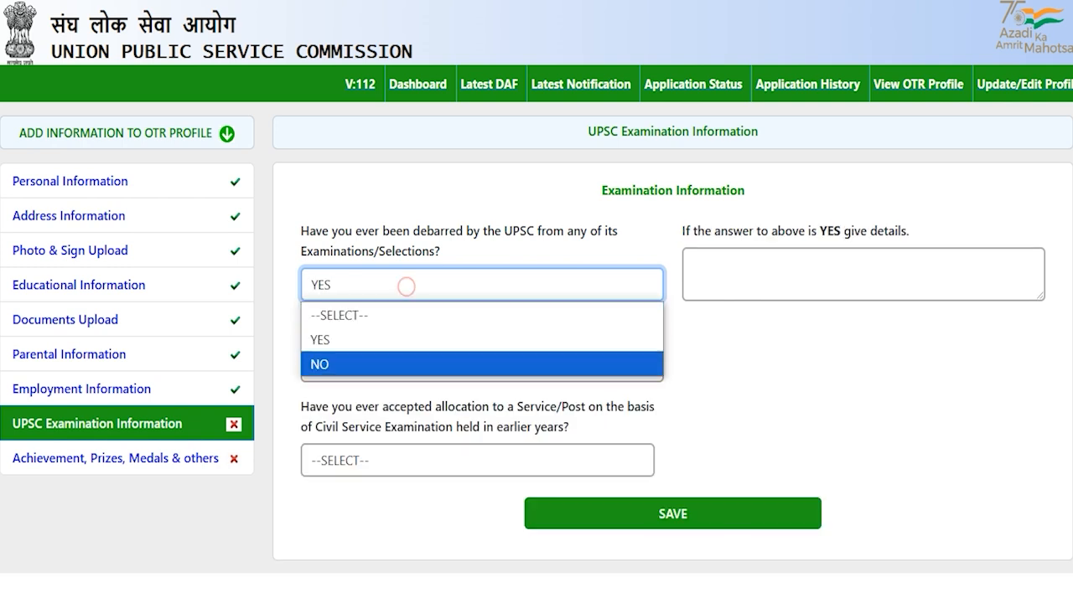
left_click(325, 361)
left_click(742, 338)
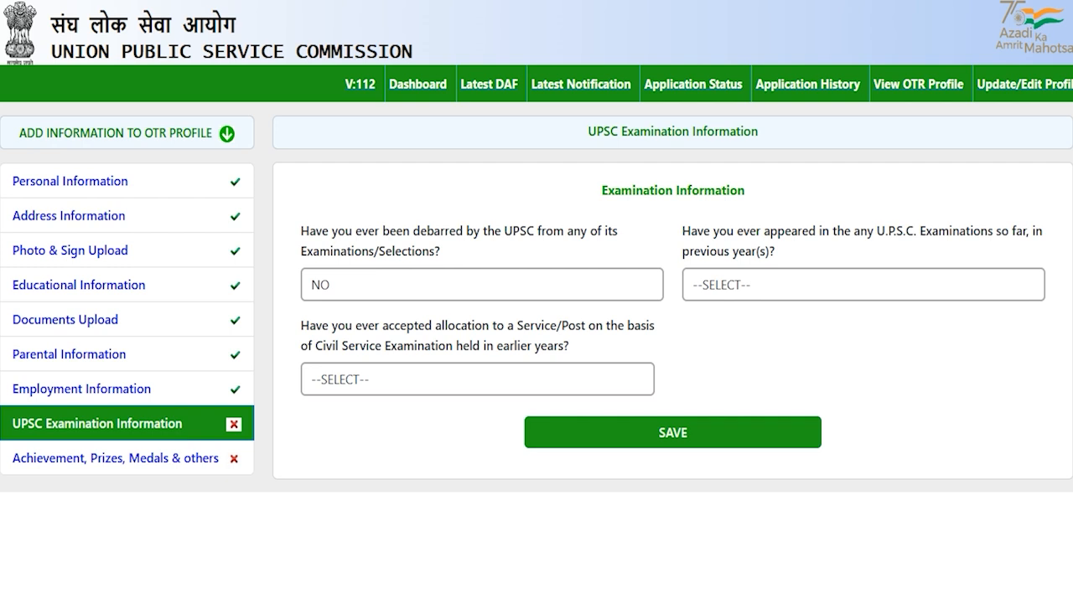
- Answer NO to having appeared in previous UPSC examinations
left_click_drag(735, 231, 770, 231)
left_click(761, 285)
left_click(737, 338)
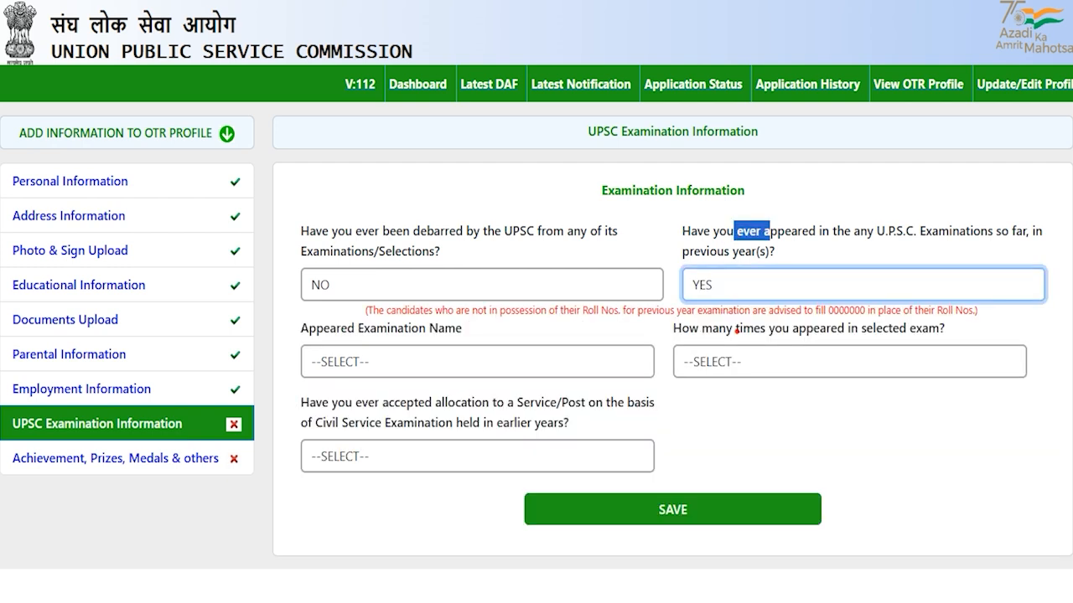
left_click(740, 285)
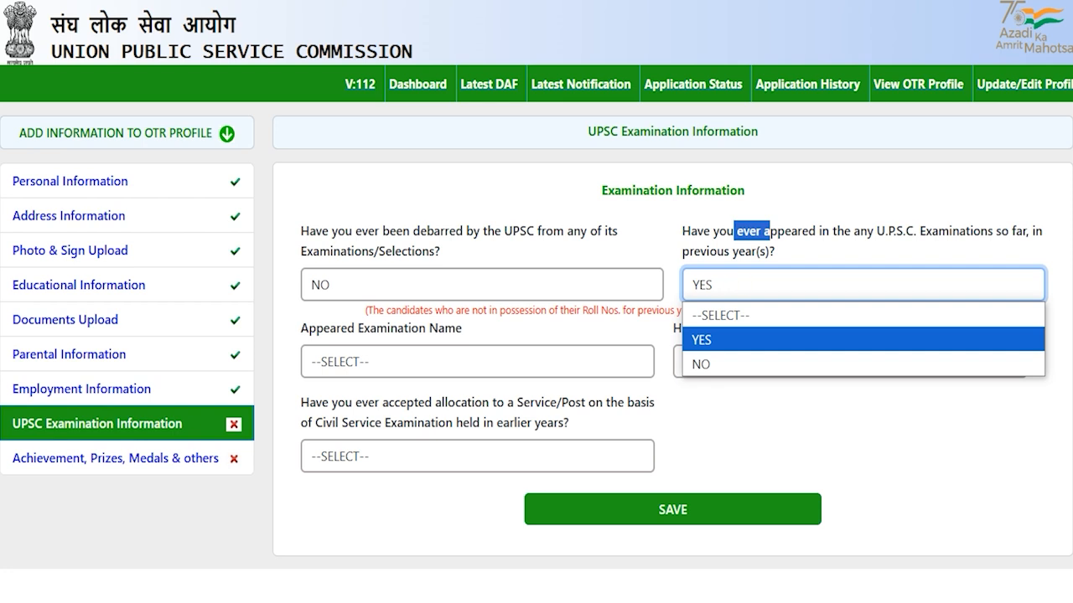
left_click(703, 363)
key("Tab")
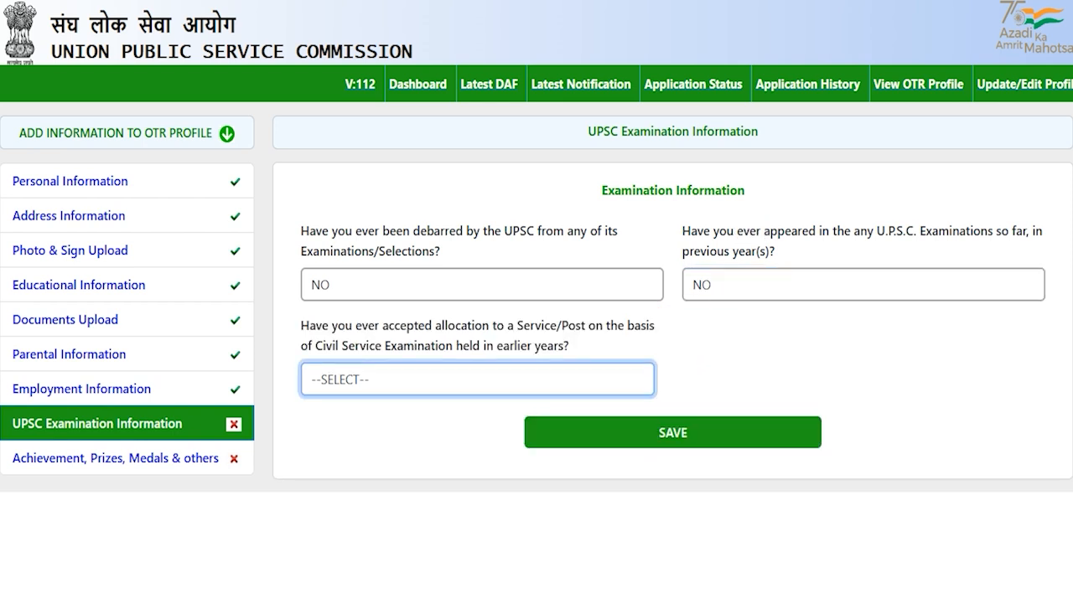
- Answer NO to the allocation question and save the examination information
left_click_drag(337, 345, 430, 346)
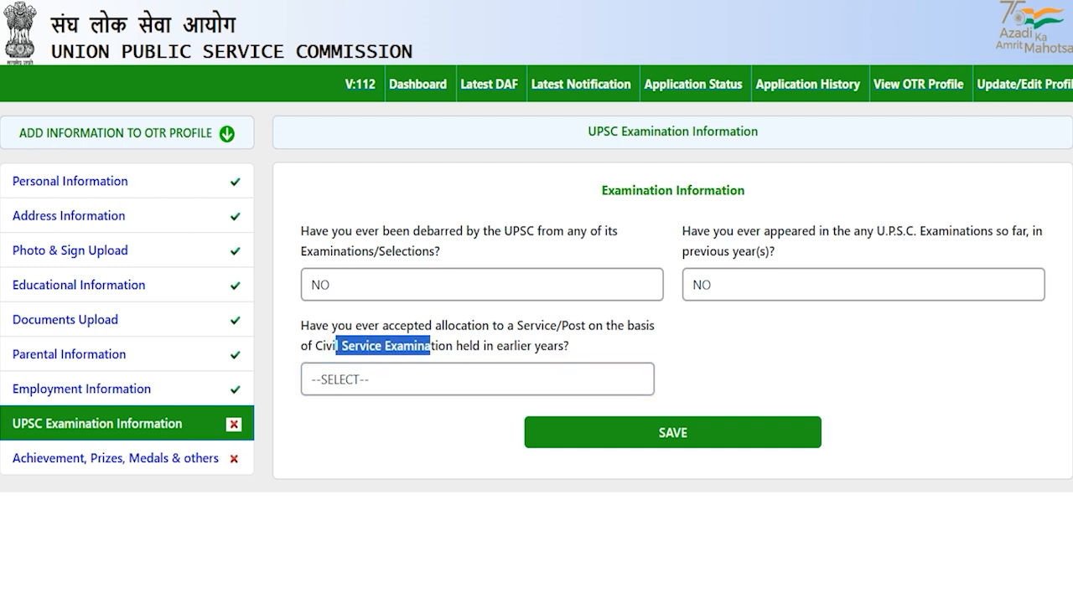
left_click(408, 379)
left_click(374, 429)
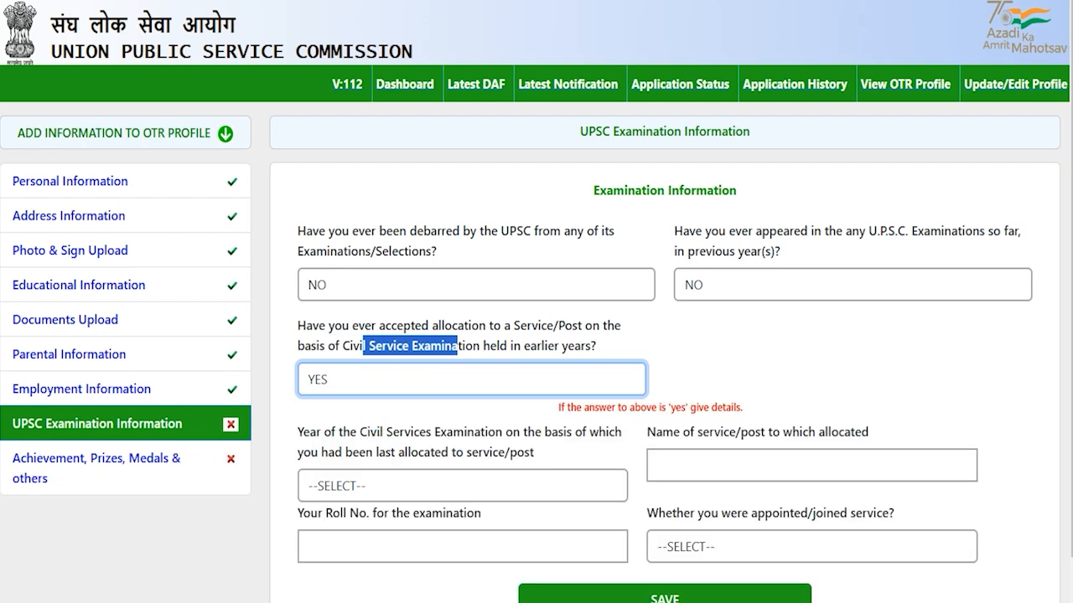
left_click(433, 379)
left_click(360, 452)
left_click(419, 440)
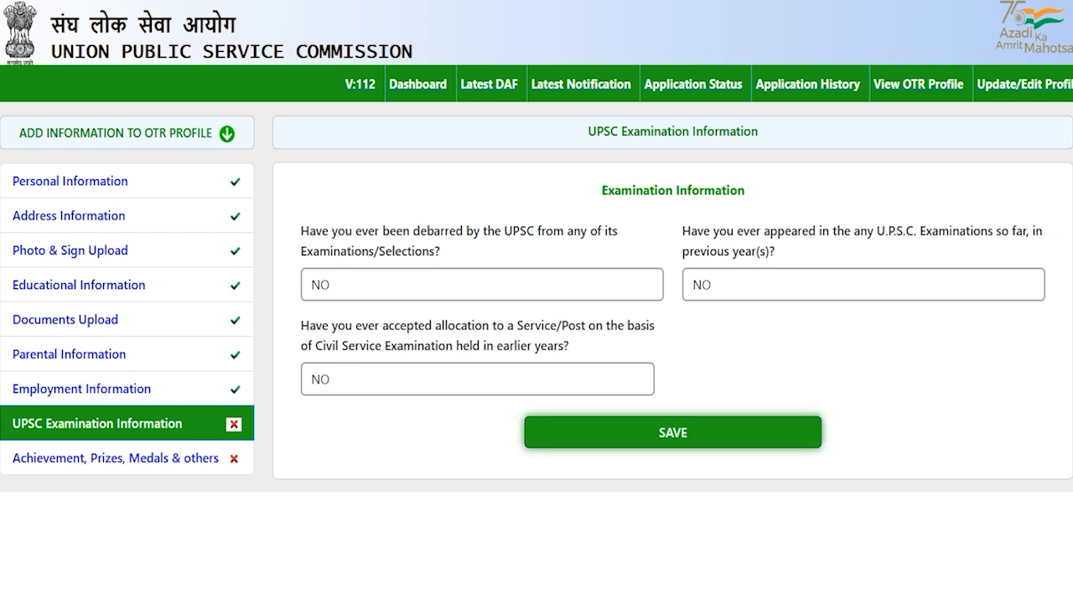
left_click(673, 432)
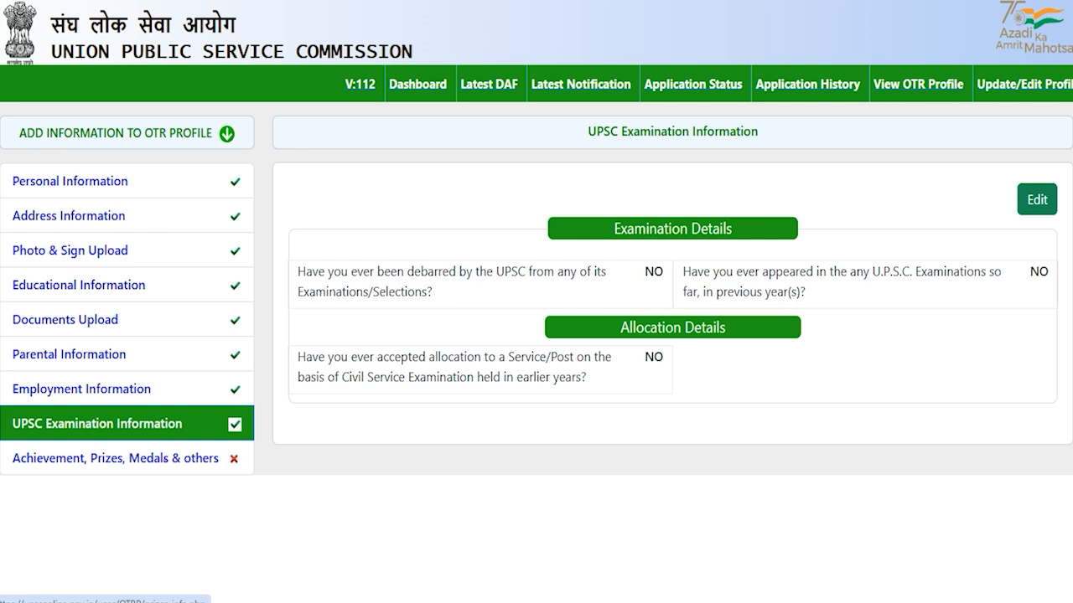
- Open the achievements section and visit the prizes and sports/N.C.C. boxes without entering anything
left_click(165, 459)
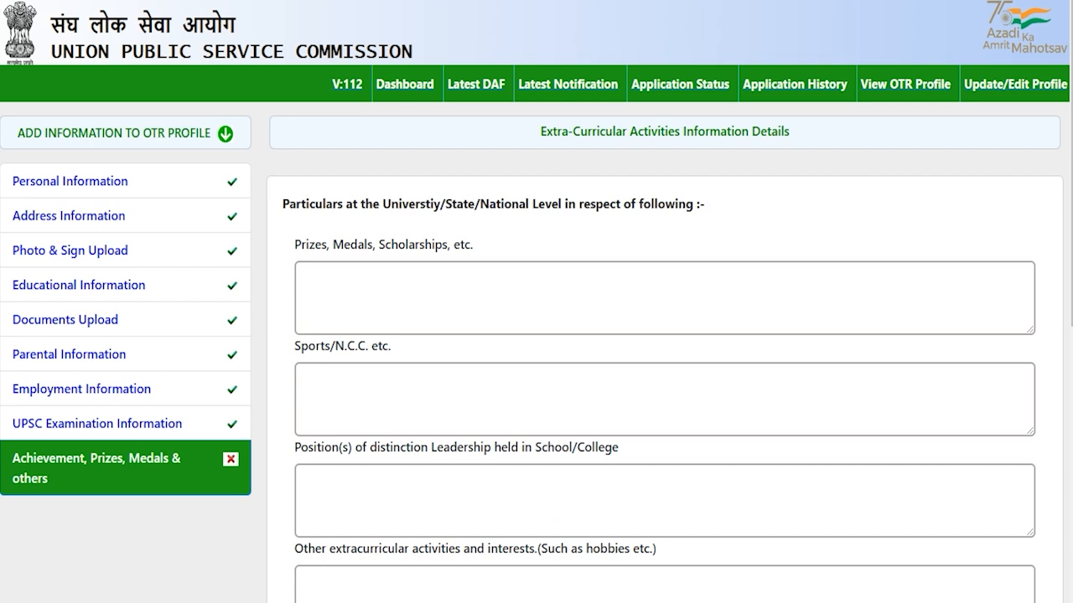
left_click_drag(399, 203, 603, 204)
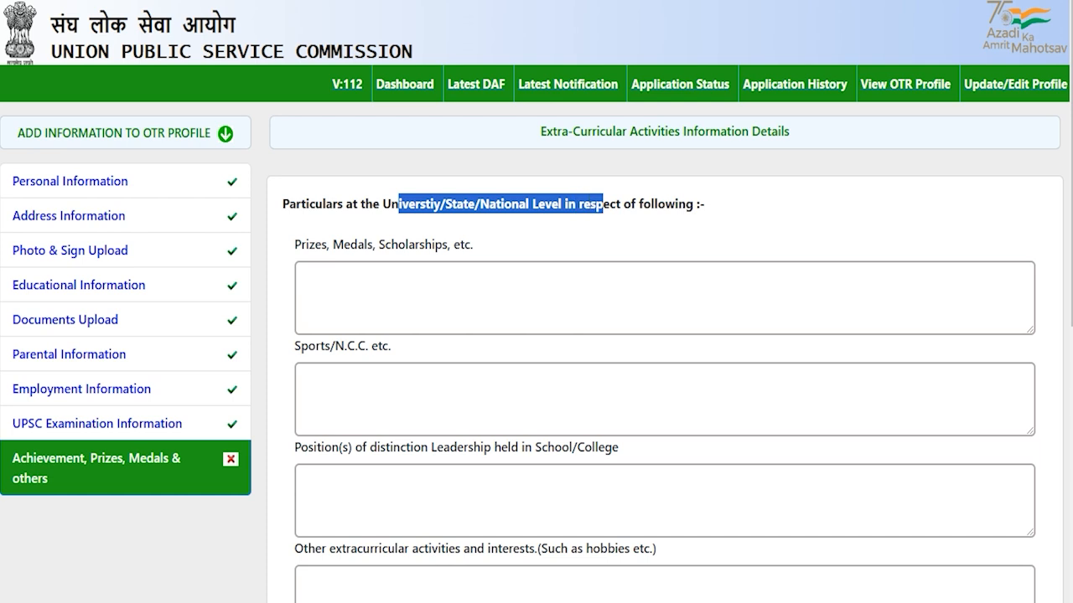
left_click(380, 275)
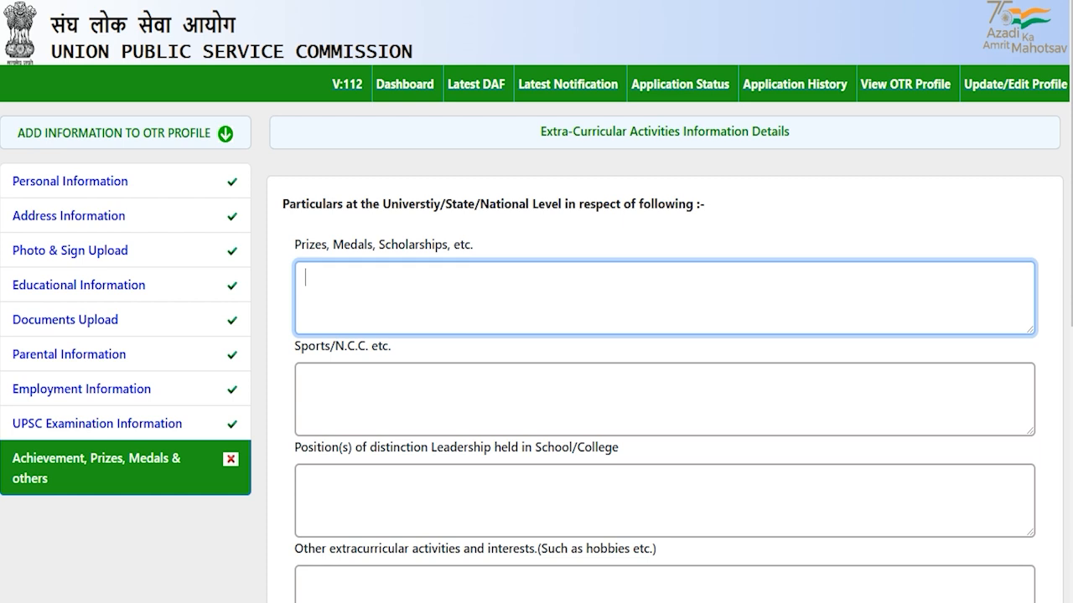
left_click(351, 385)
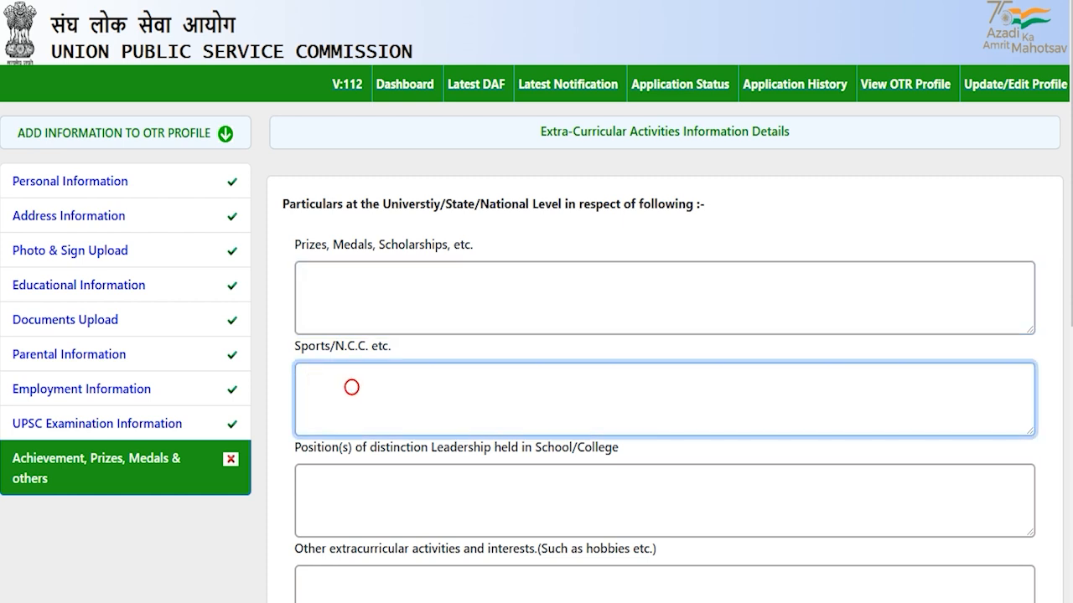
- Visit the leadership positions and other extracurricular activities boxes, leaving them blank
scroll(536, 335, "down", 2)
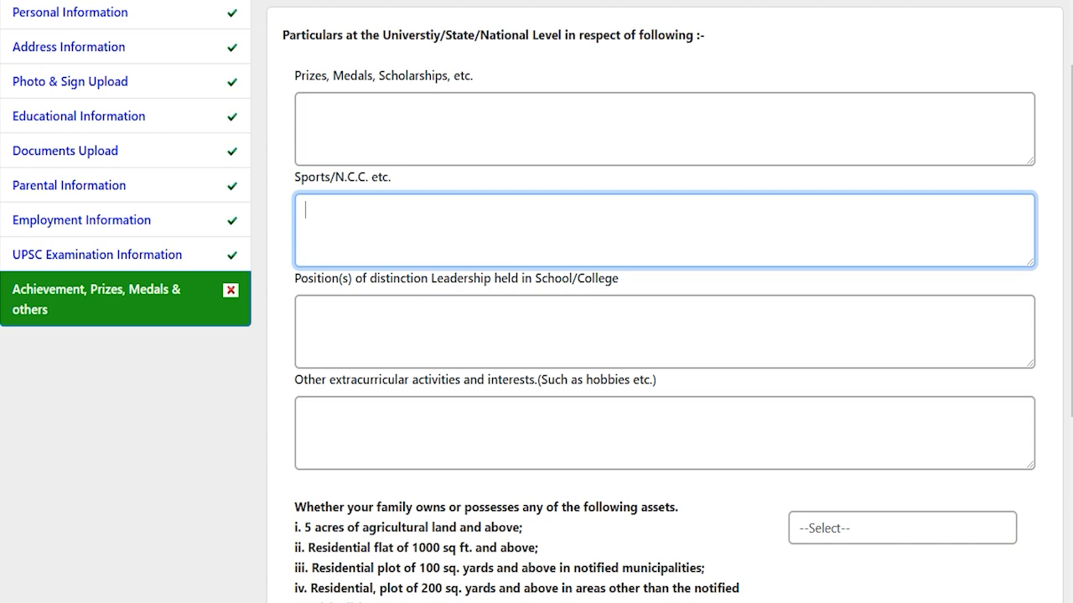
left_click_drag(314, 277, 578, 277)
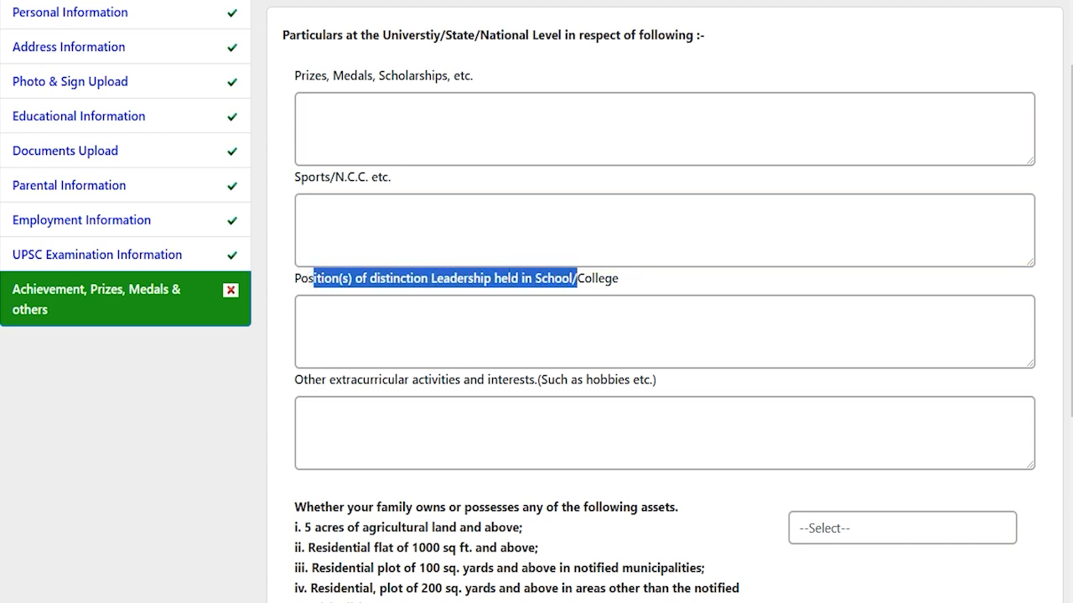
left_click(486, 344)
scroll(486, 344, "down", 2)
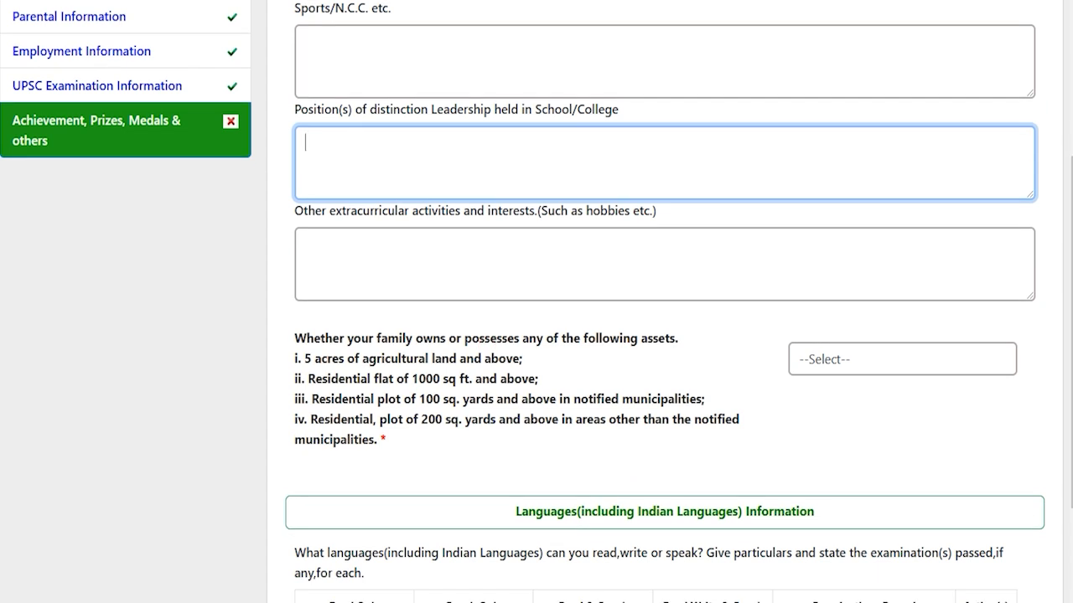
left_click_drag(656, 211, 342, 211)
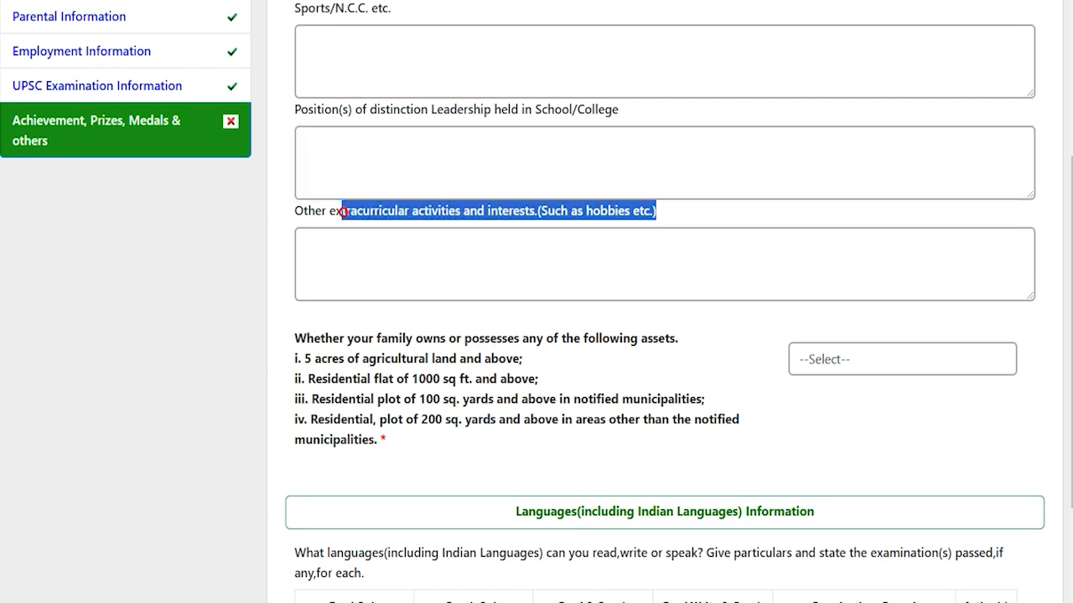
left_click(477, 266)
scroll(477, 267, "down", 1)
scroll(537, 302, "down", 1)
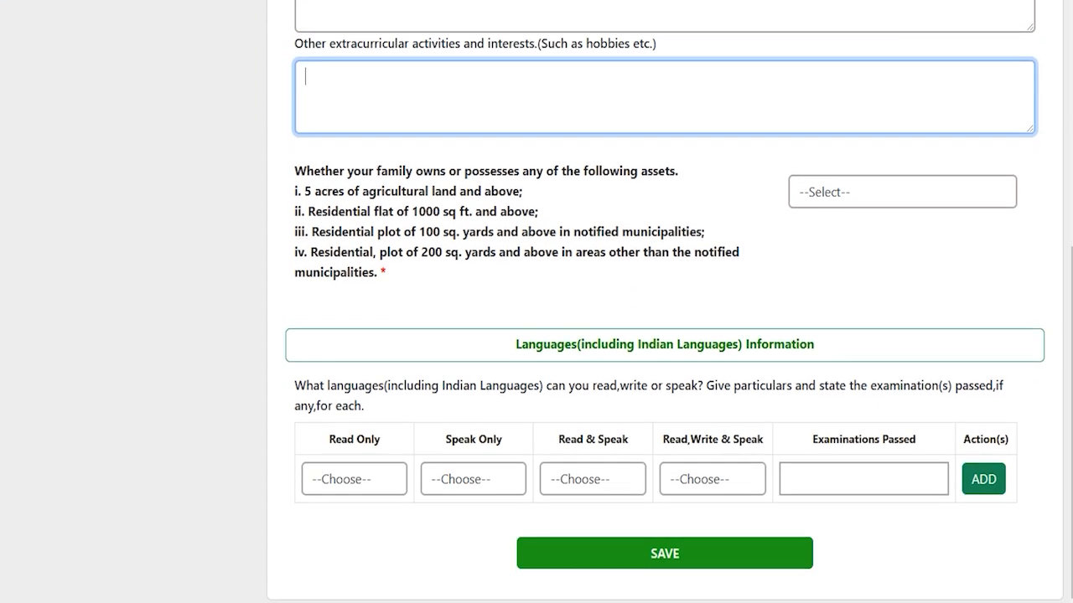
scroll(537, 302, "up", 1)
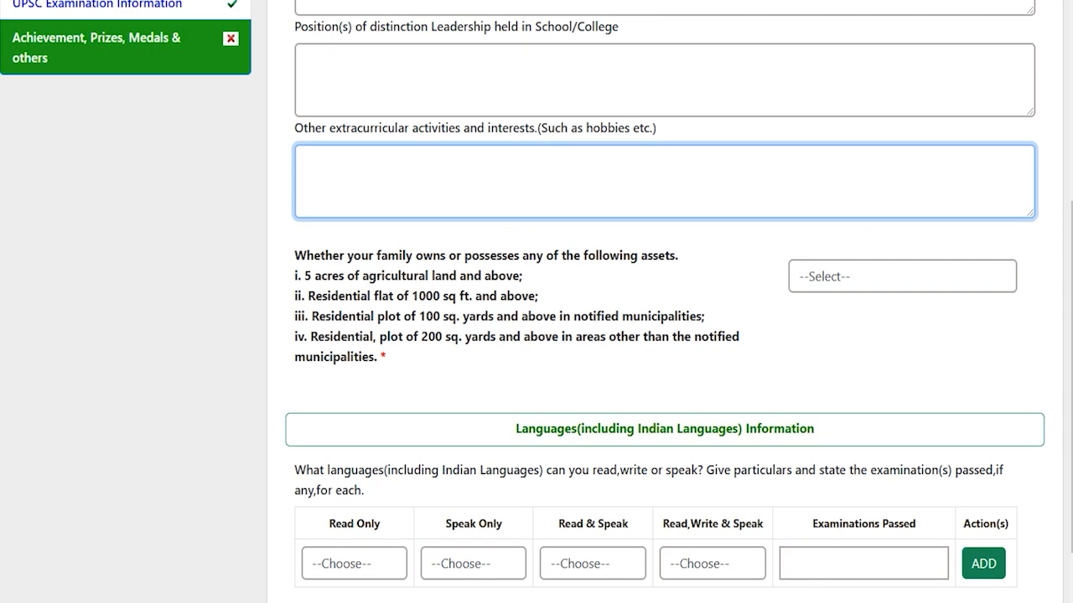
scroll(536, 302, "up", 4)
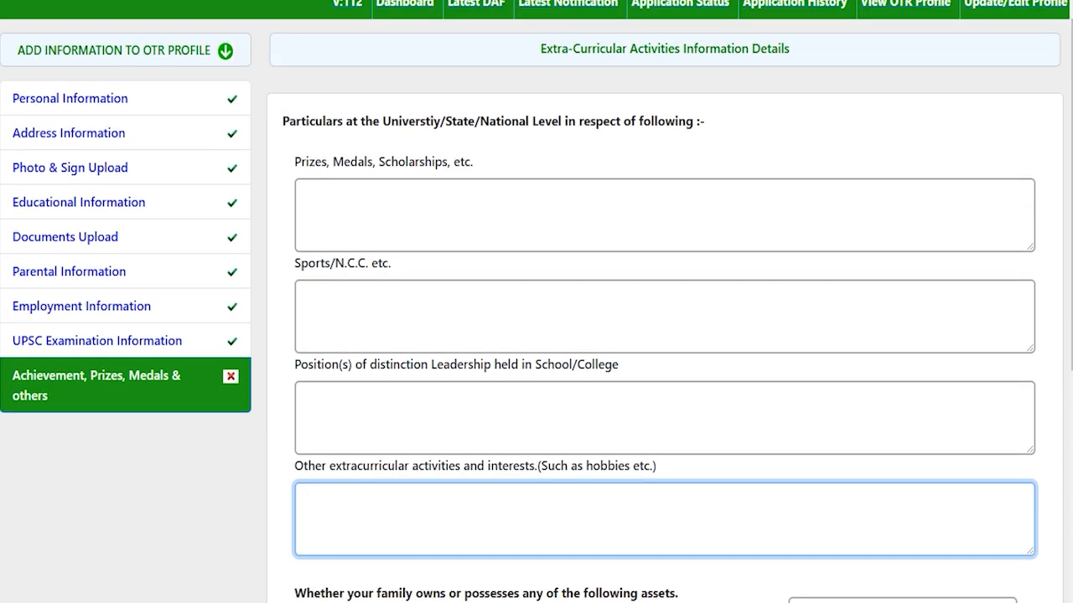
key("Tab")
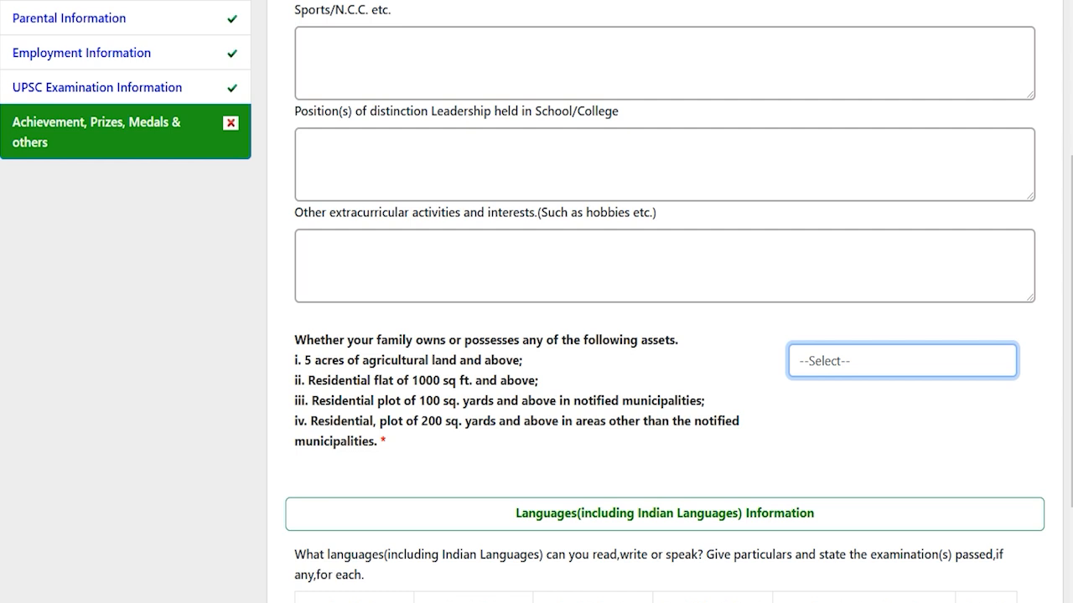
- Review the land, flat and plot asset criteria and answer NO to family assets
left_click_drag(327, 361, 442, 360)
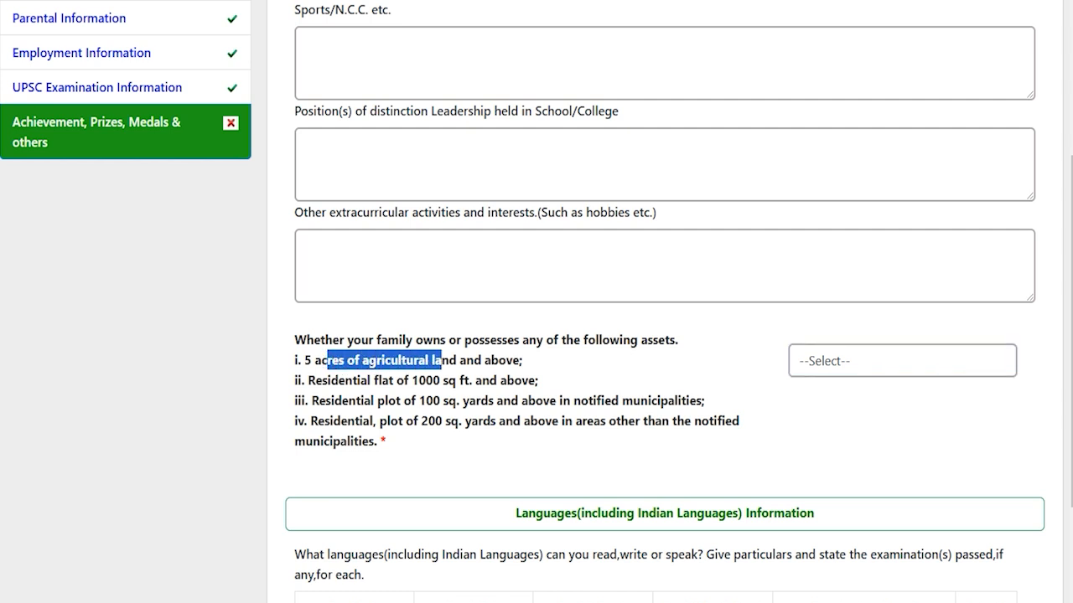
left_click_drag(344, 380, 482, 381)
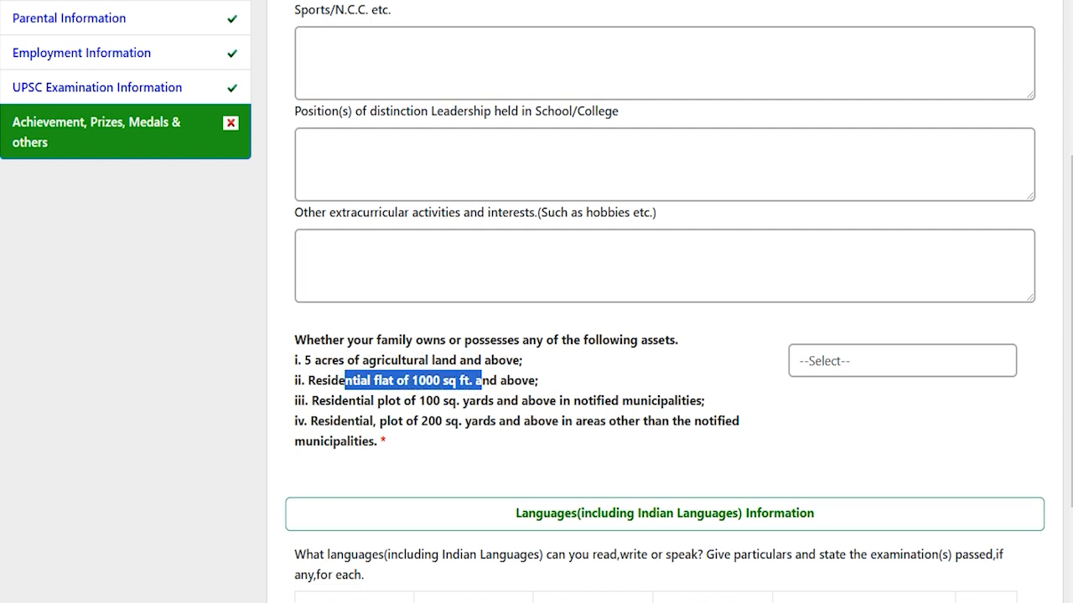
left_click_drag(355, 401, 535, 401)
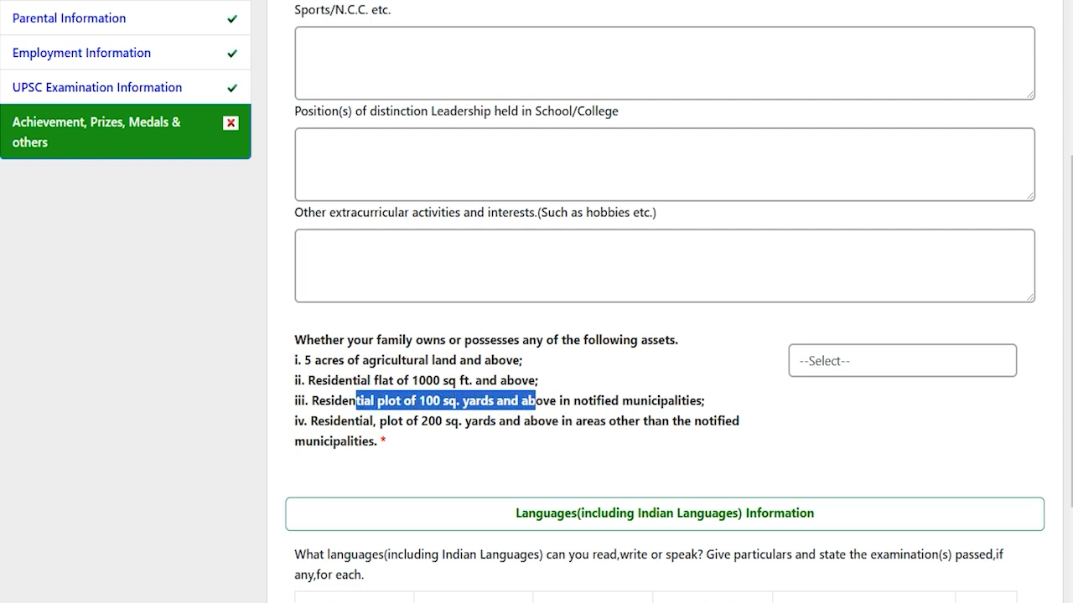
left_click_drag(340, 421, 551, 421)
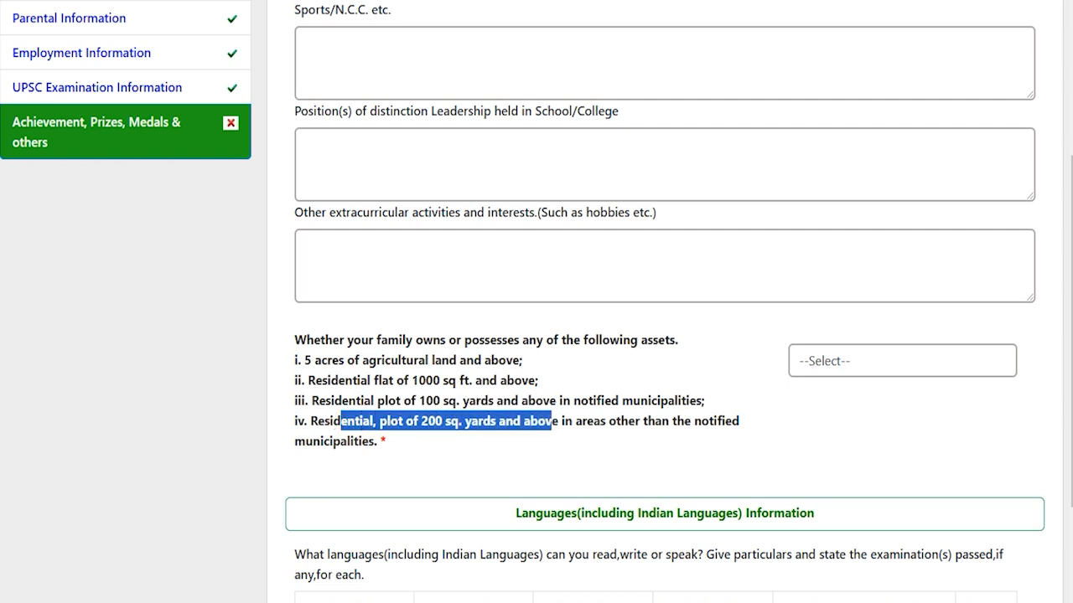
left_click(824, 365)
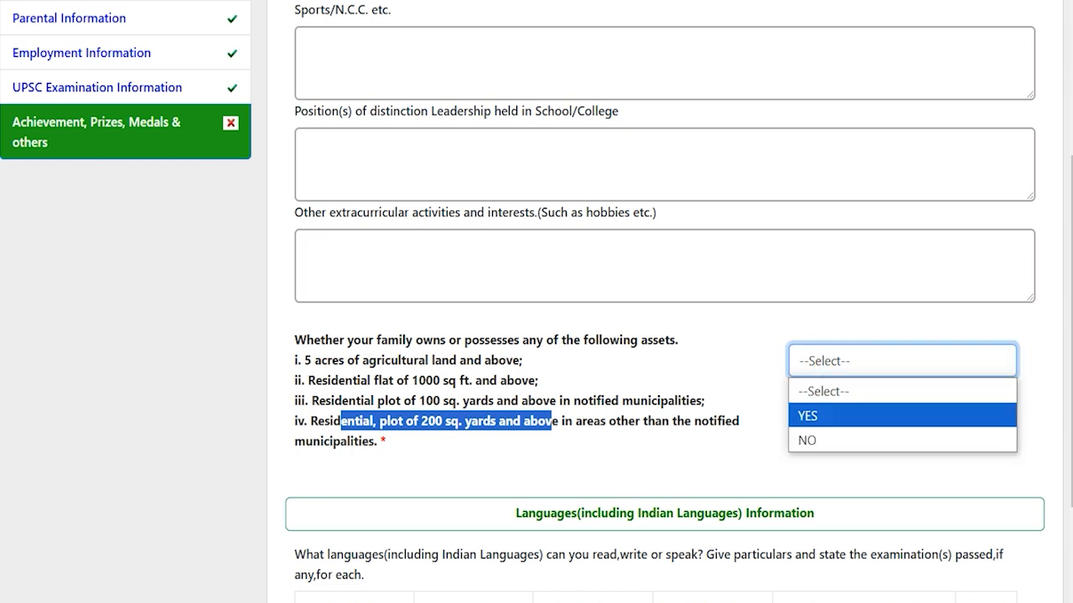
left_click(820, 439)
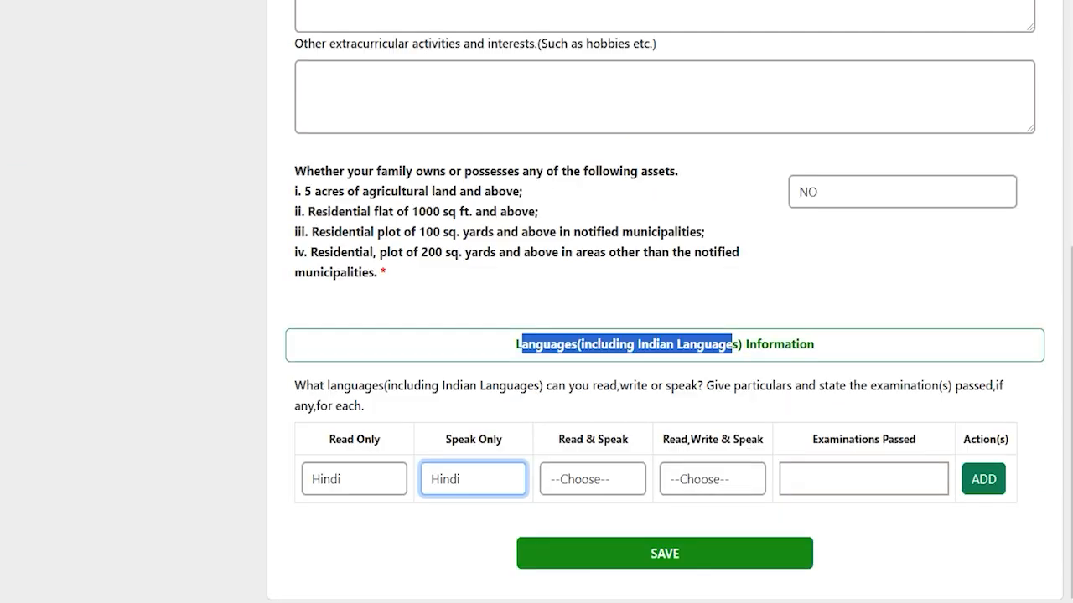
left_click(578, 345)
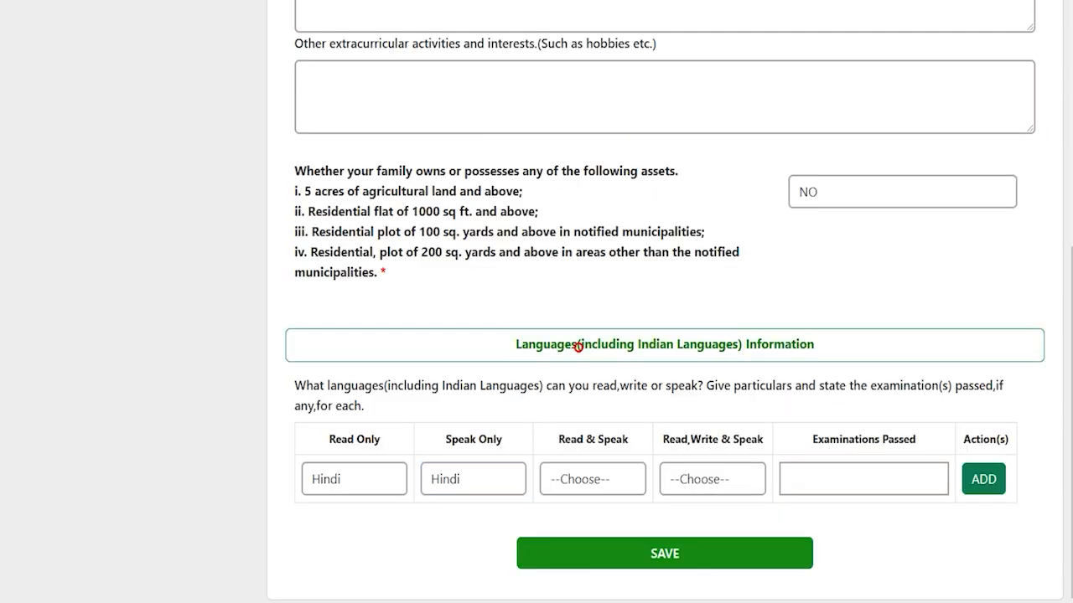
- Add a language row with Hindi in all columns and 12th as examination passed
left_click_drag(521, 345, 814, 344)
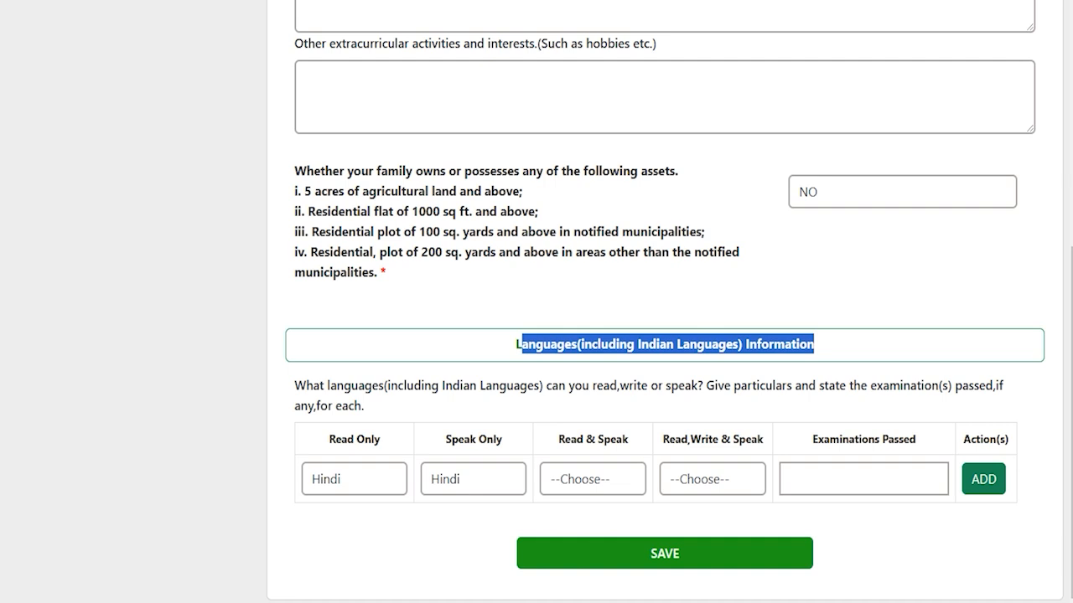
left_click(377, 469)
left_click(376, 469)
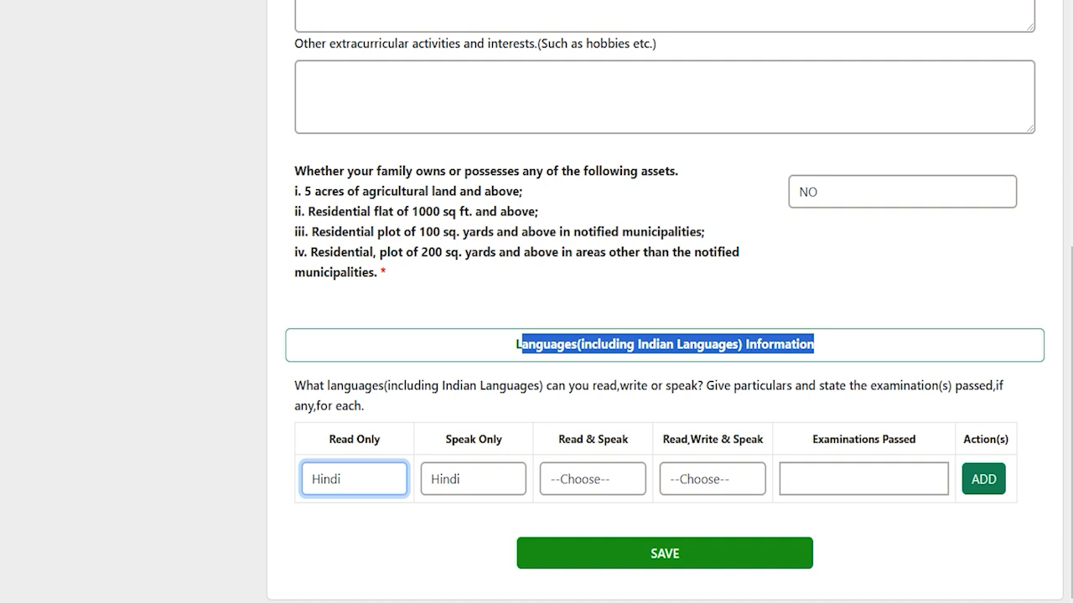
left_click(598, 478)
left_click(705, 480)
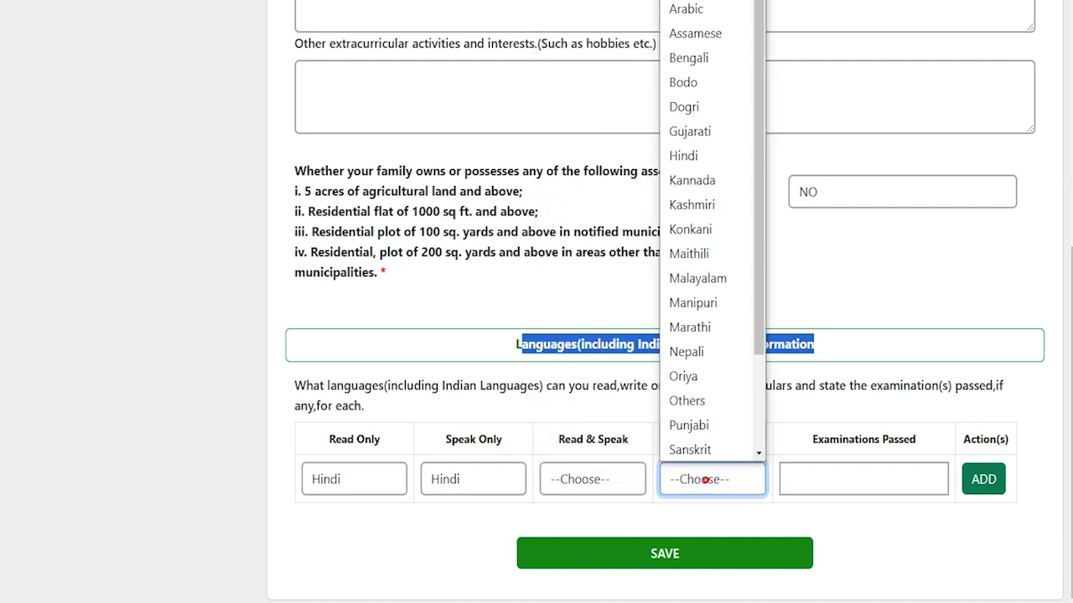
left_click(845, 481)
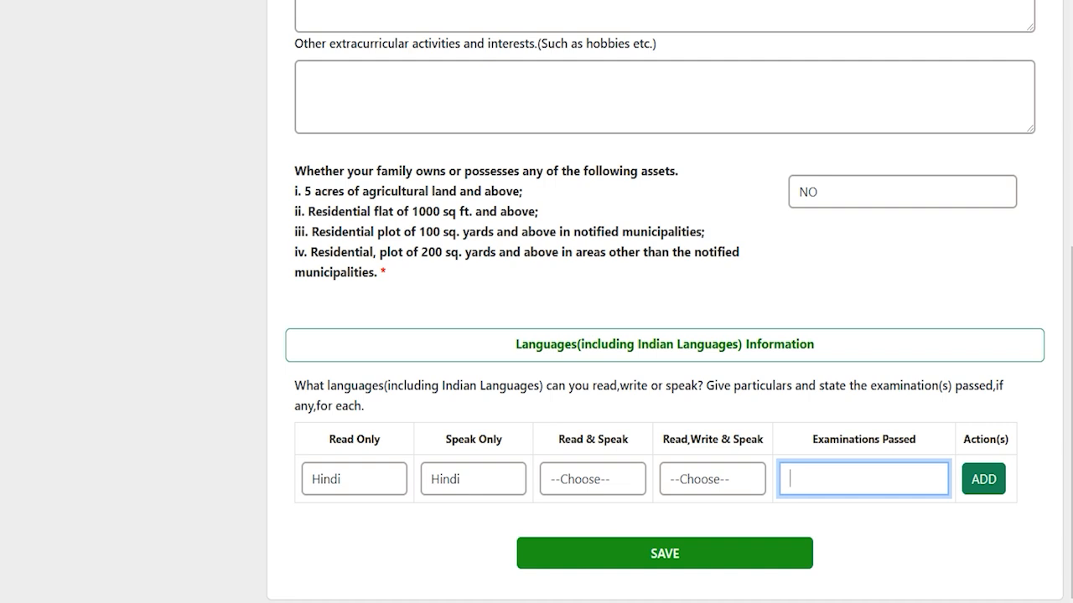
type("12th")
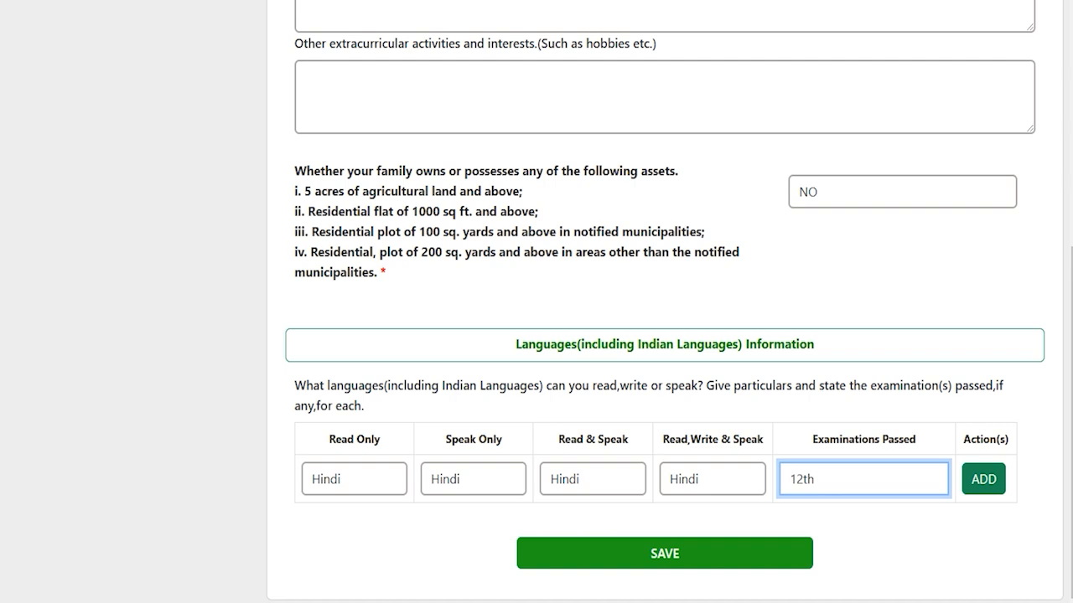
left_click(980, 481)
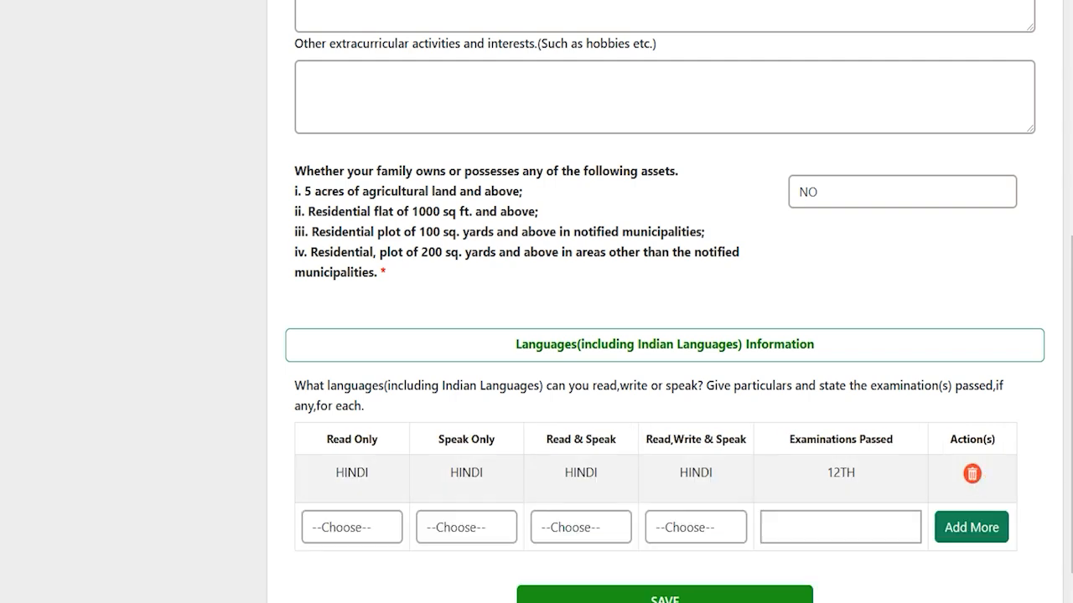
- Open the language list for a second row and close it without choosing
left_click(343, 529)
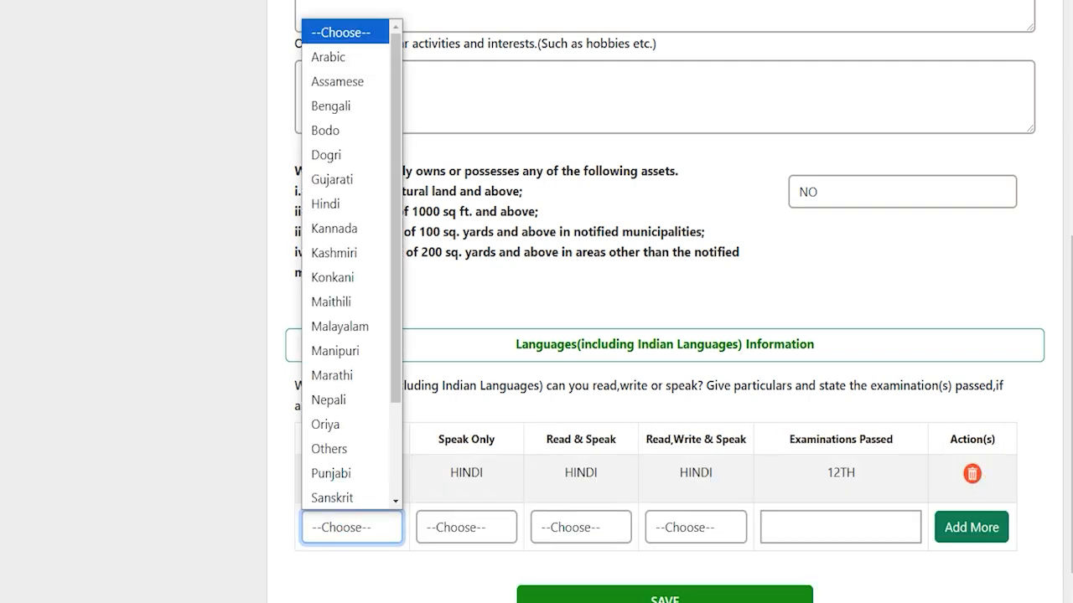
left_click(913, 583)
scroll(913, 583, "down", 1)
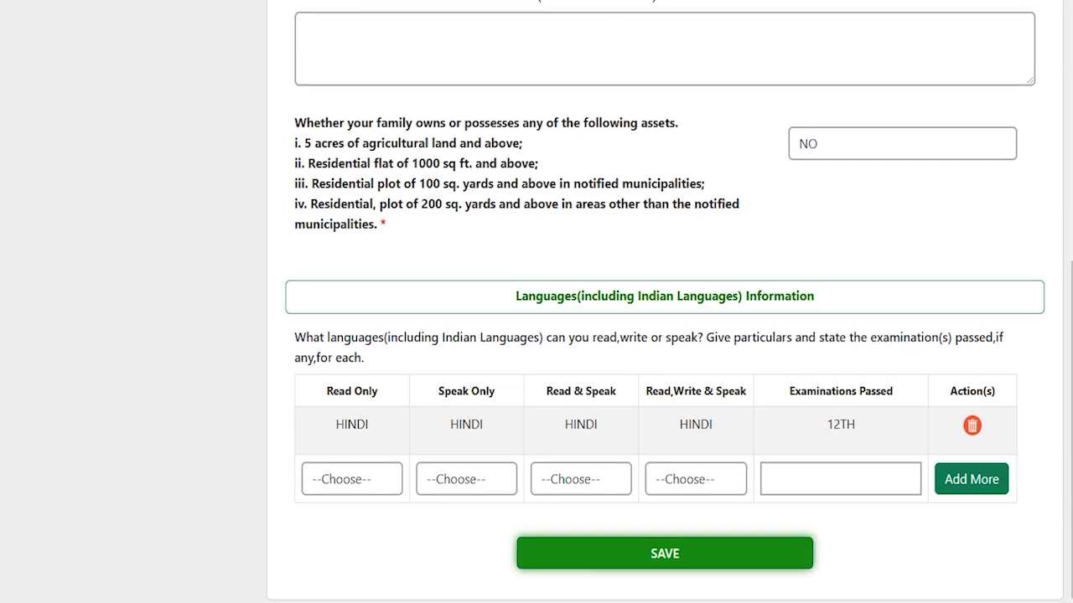
- Save the extra-curricular and language details and bring up the Latest Notifications list
left_click(665, 553)
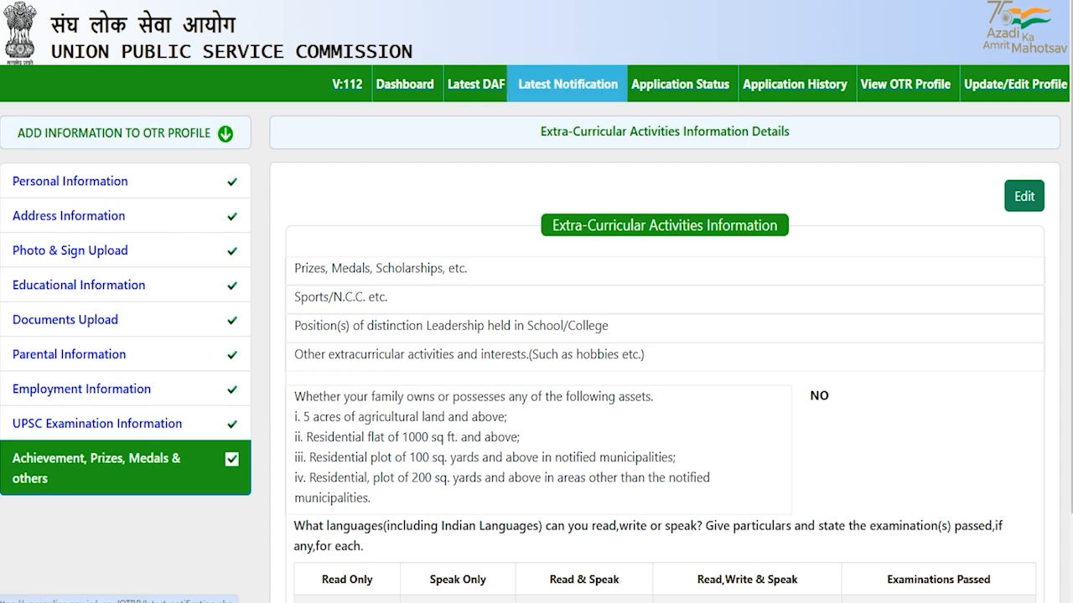
left_click(567, 87)
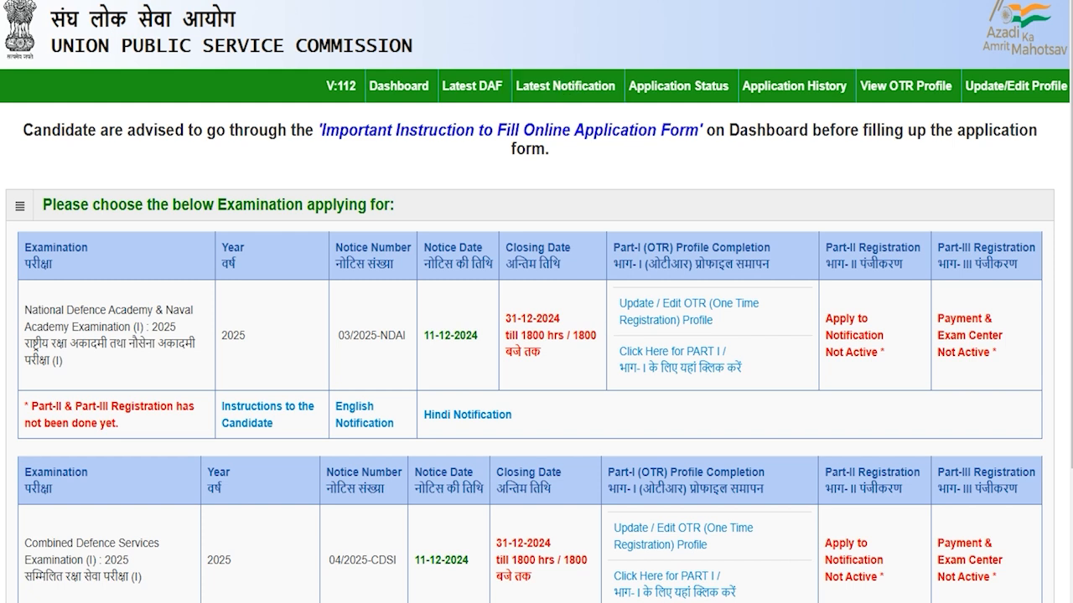
left_click_drag(52, 204, 366, 205)
- Locate the NDA & NA (I) 2025 notice (NDAI) and start its Part-I application
scroll(536, 302, "down", 1)
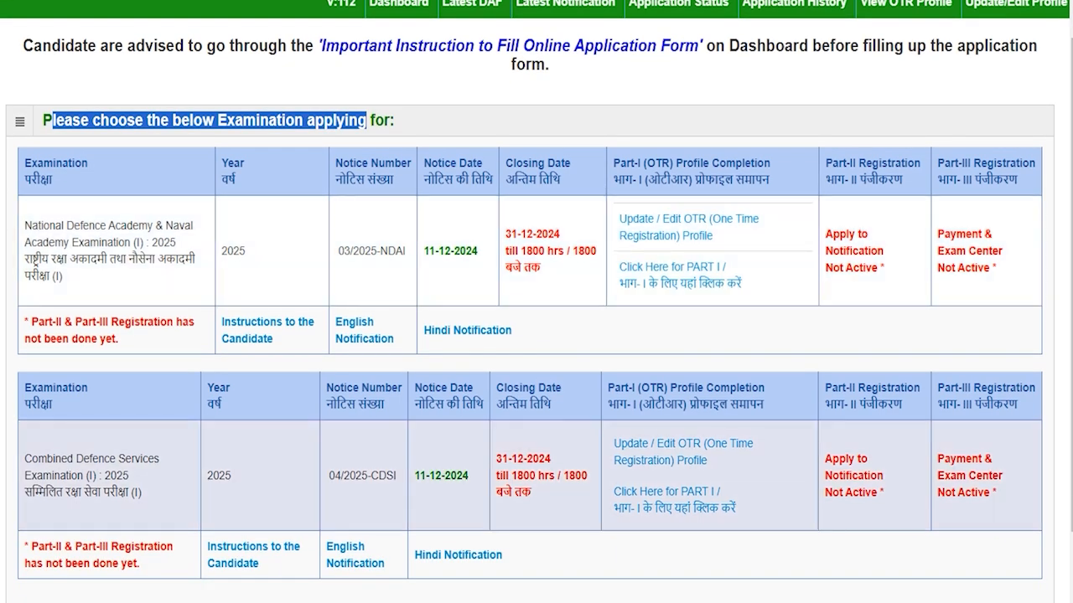
scroll(402, 444, "up", 1)
left_click_drag(380, 335, 403, 335)
left_click(396, 337)
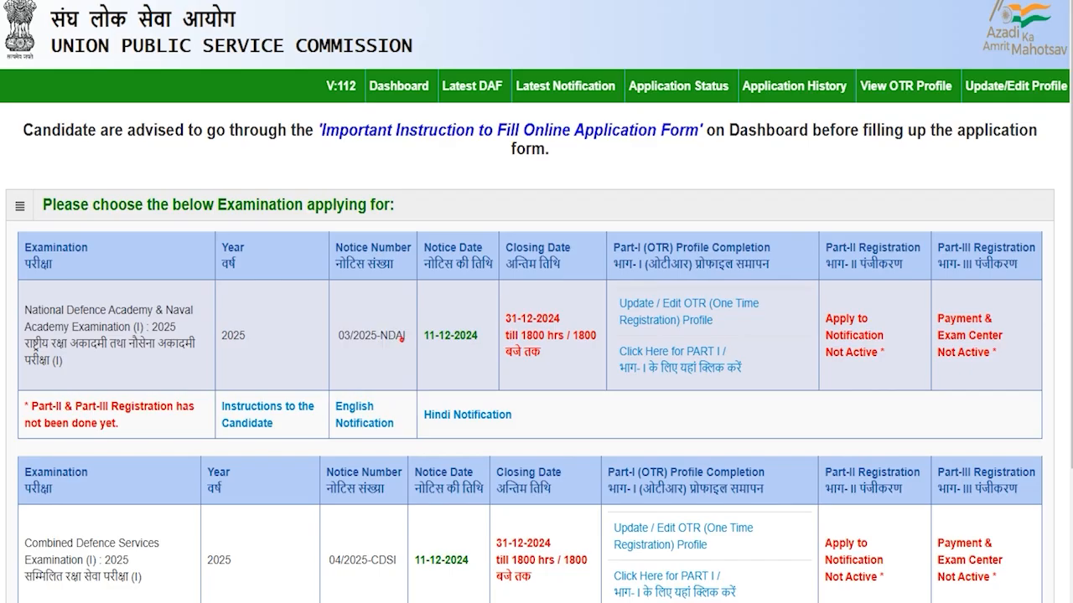
left_click_drag(380, 335, 404, 335)
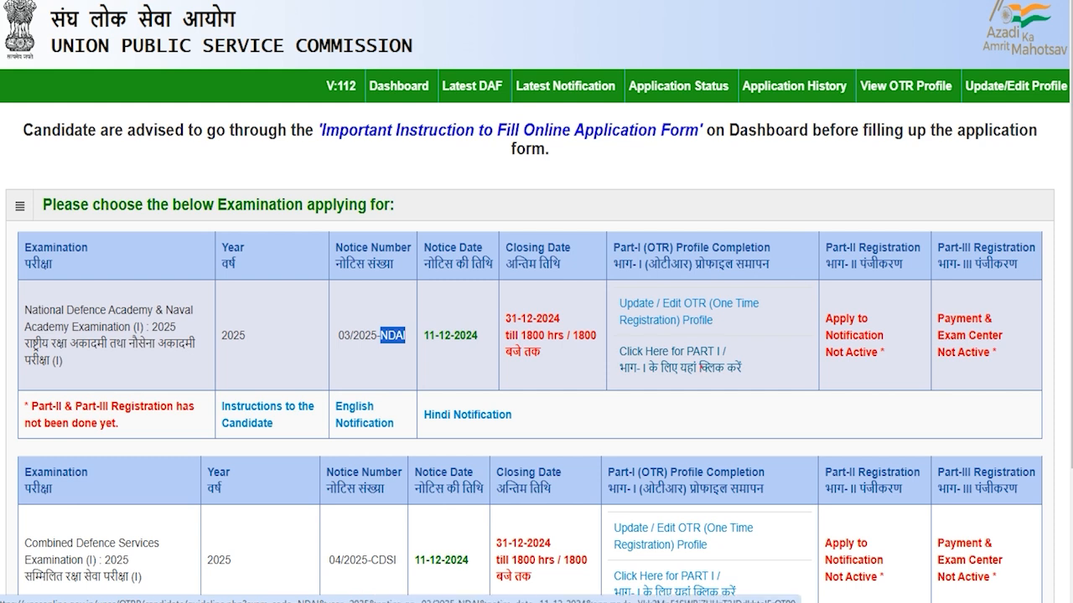
left_click(701, 368)
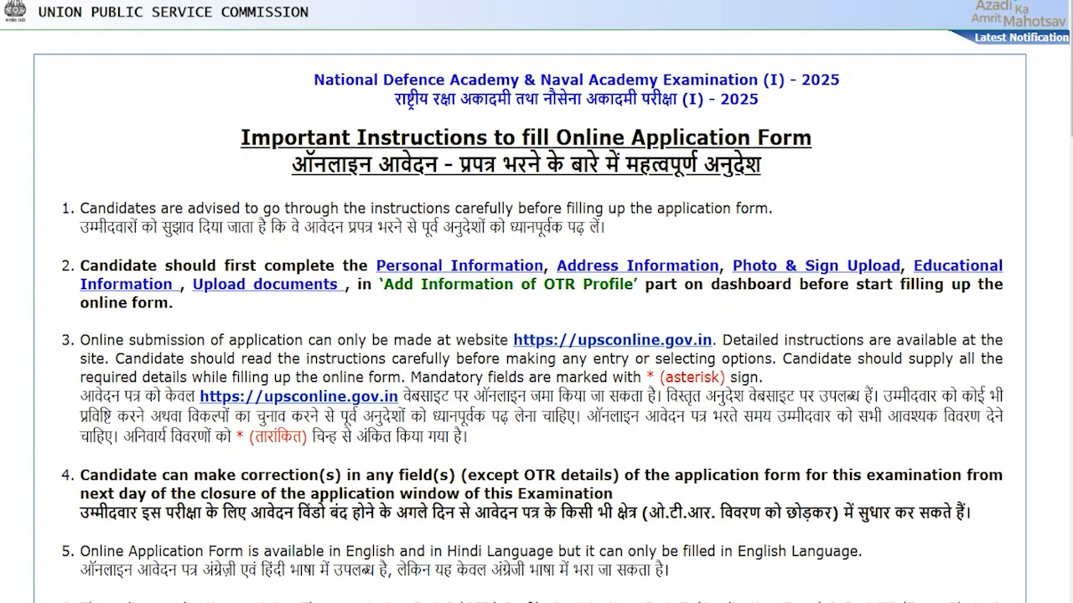
- Read through the Part-I instructions, confirm with Yes and dismiss the profile-completion alert
scroll(536, 335, "down", 5)
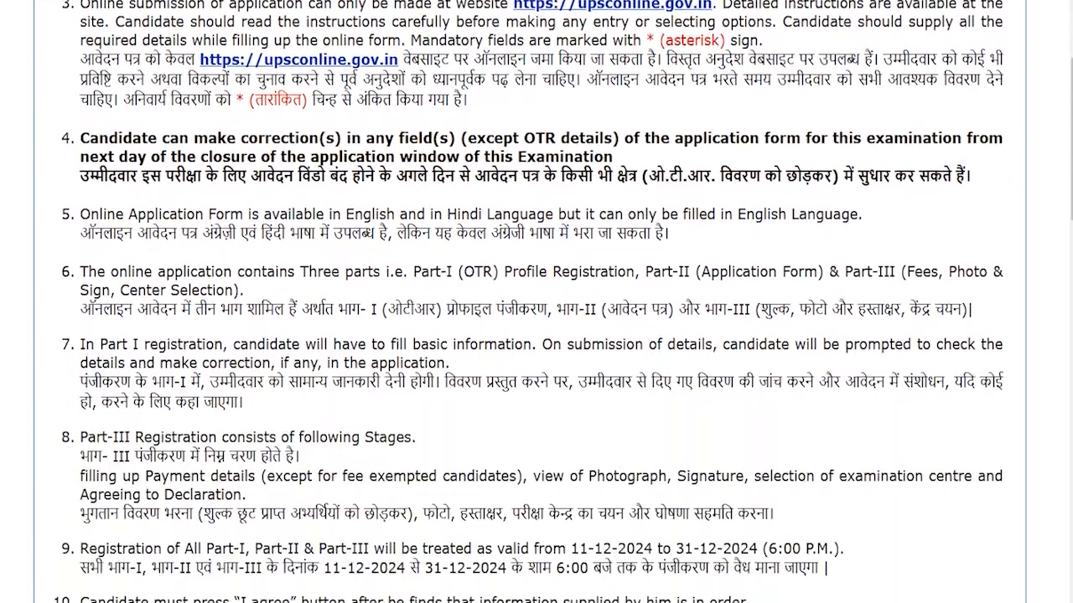
scroll(536, 301, "down", 14)
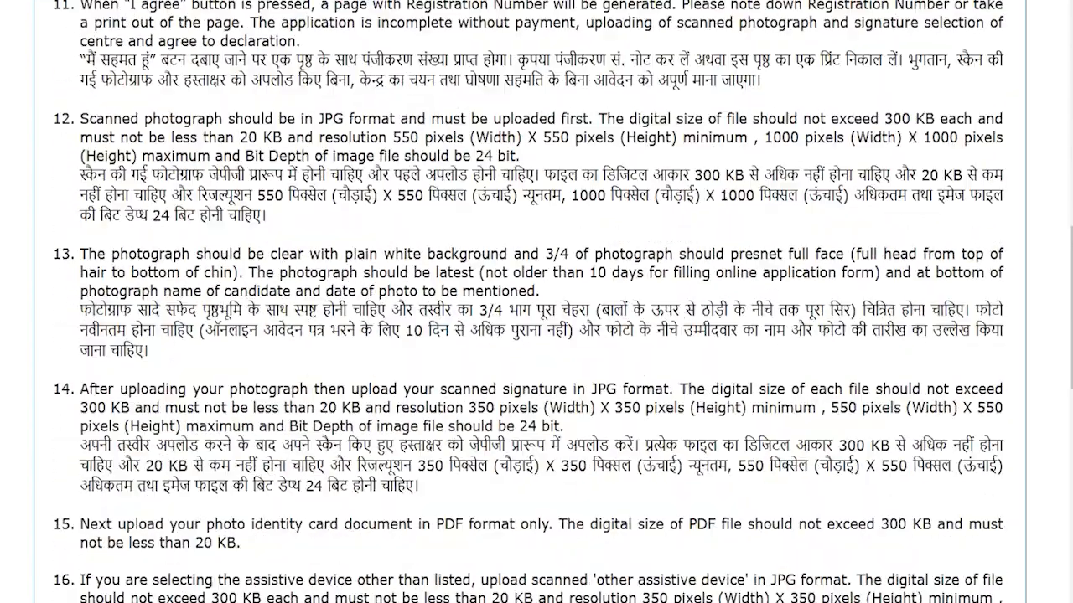
scroll(537, 302, "down", 4)
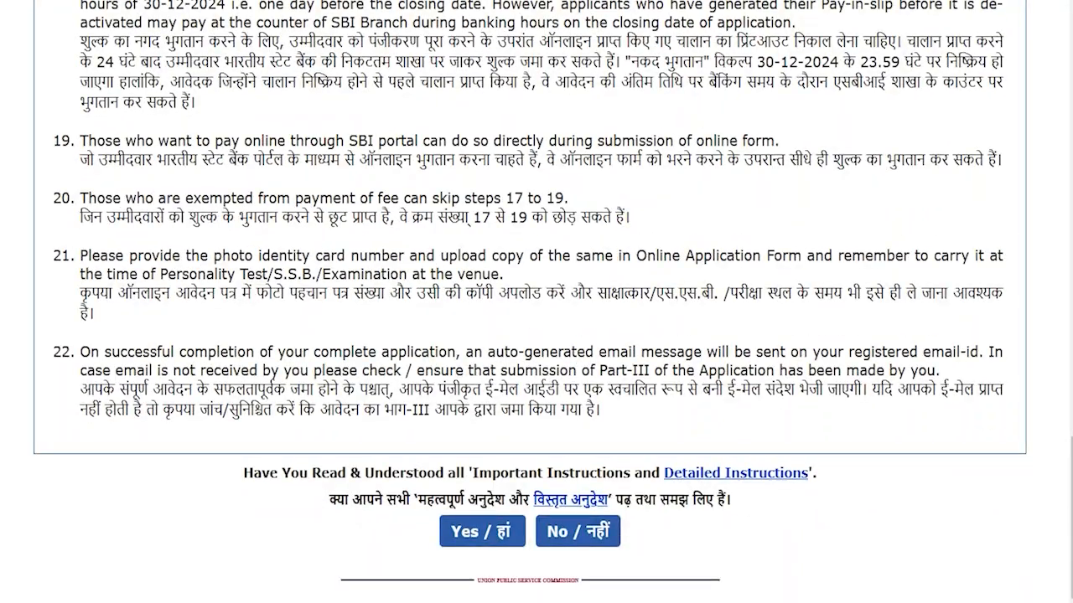
left_click(463, 531)
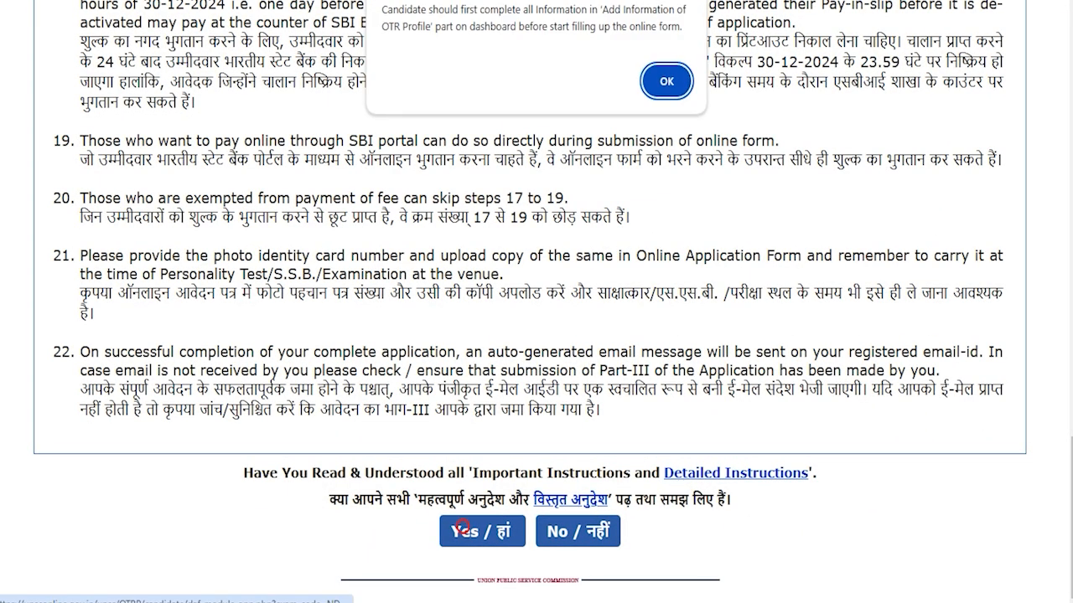
left_click(667, 81)
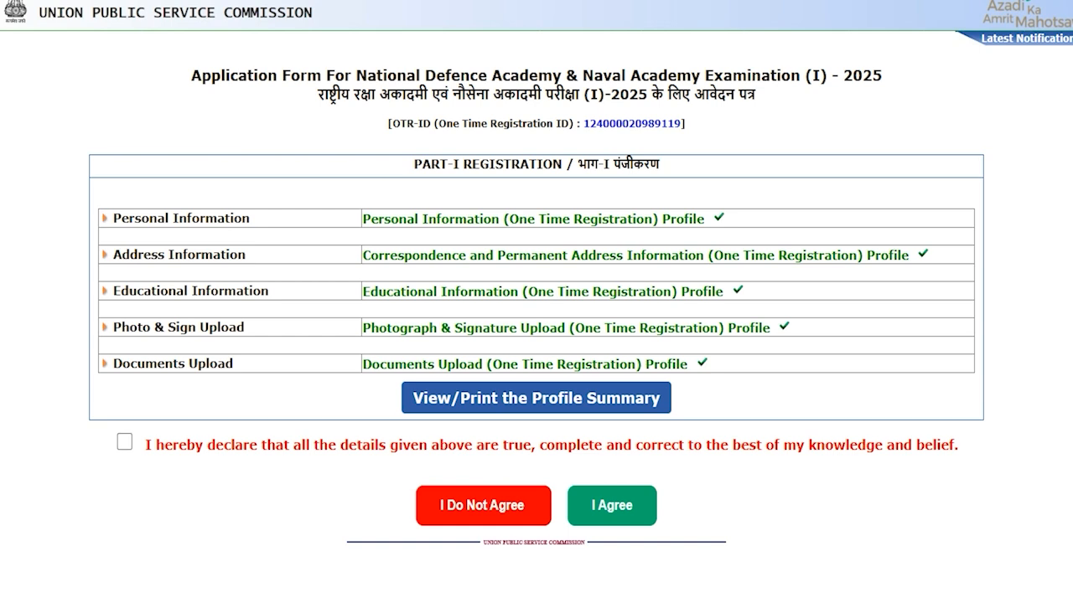
- Accept the truthfulness declaration, then review the Educational Qualification requirements and list the qualifications
left_click(124, 442)
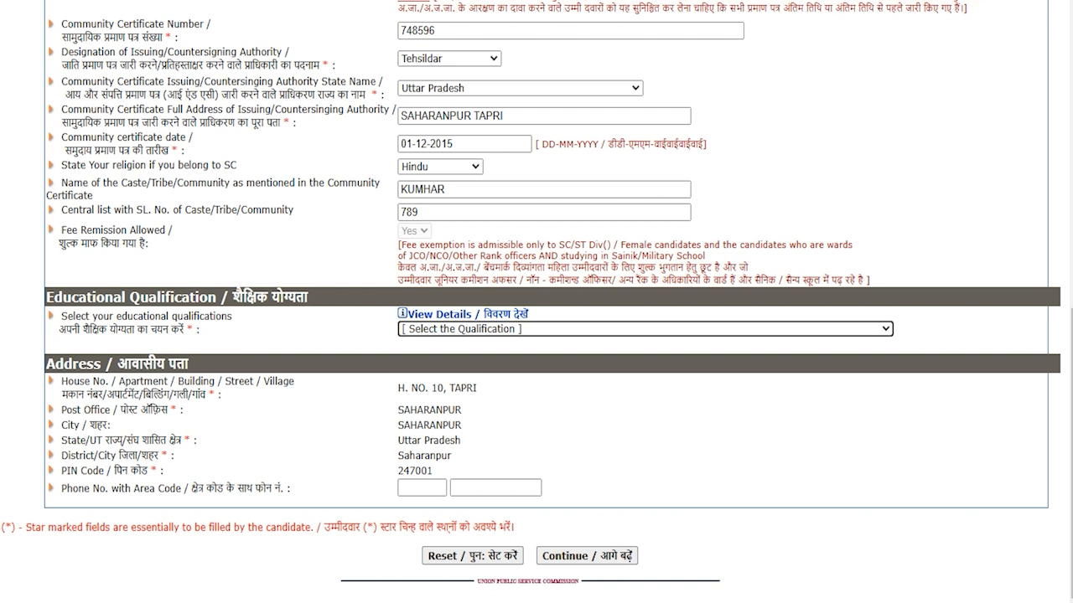
left_click_drag(57, 297, 207, 297)
left_click(432, 328)
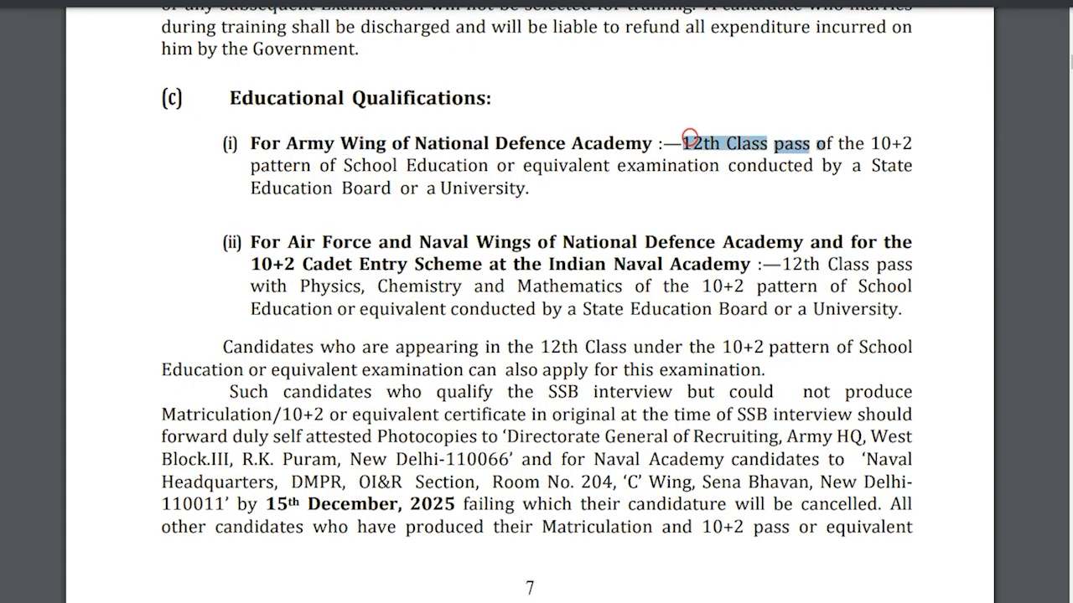
left_click_drag(286, 242, 544, 242)
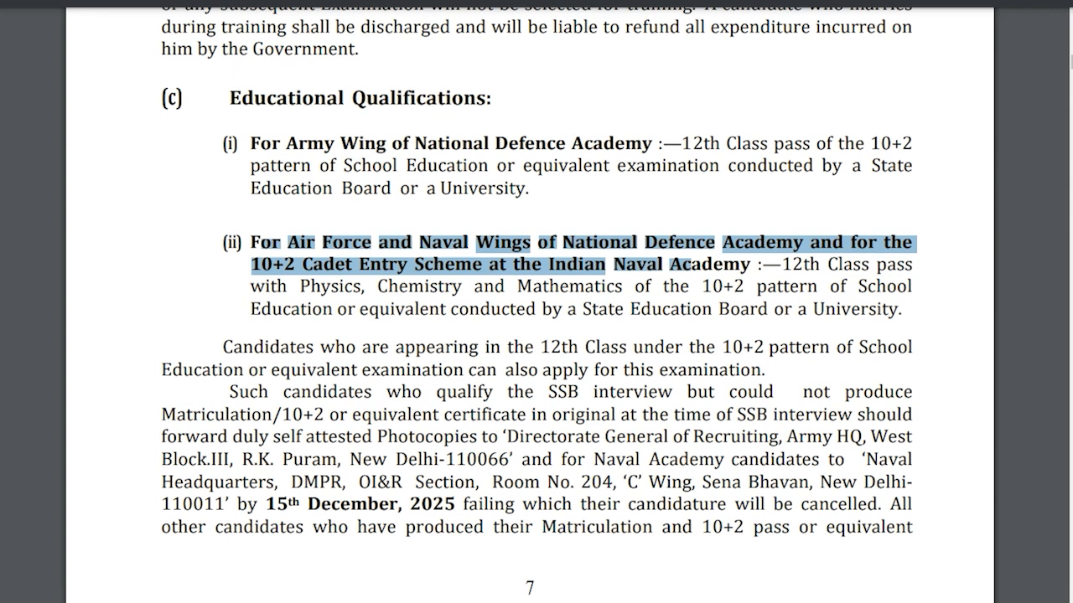
left_click_drag(788, 264, 836, 264)
left_click_drag(310, 283, 594, 286)
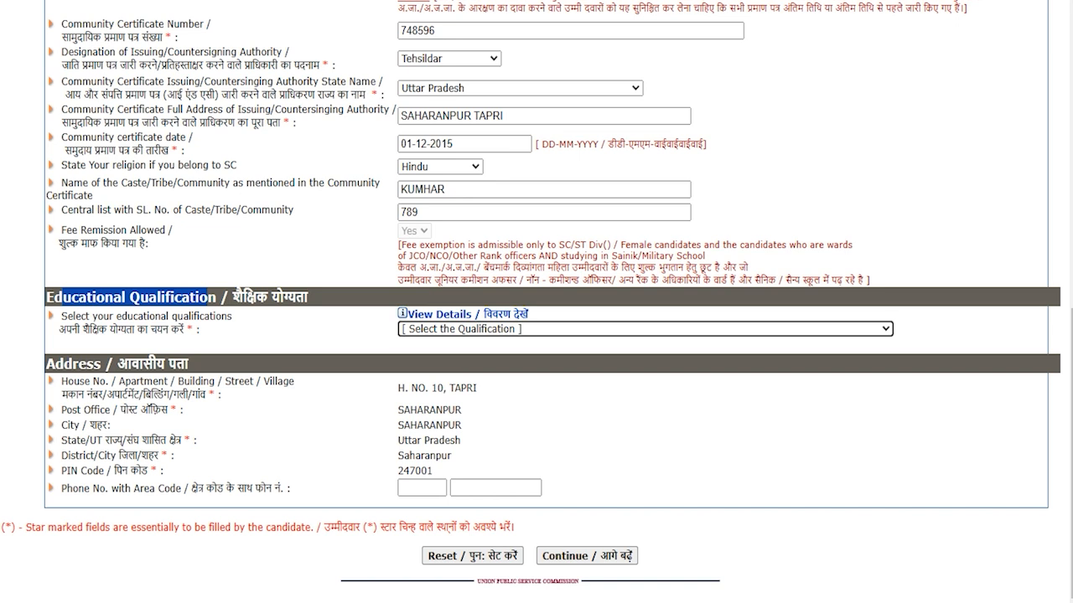
- Select 'Passed 12th class with Physics and Chemistry' as the educational qualification
left_click(558, 328)
left_click(558, 395)
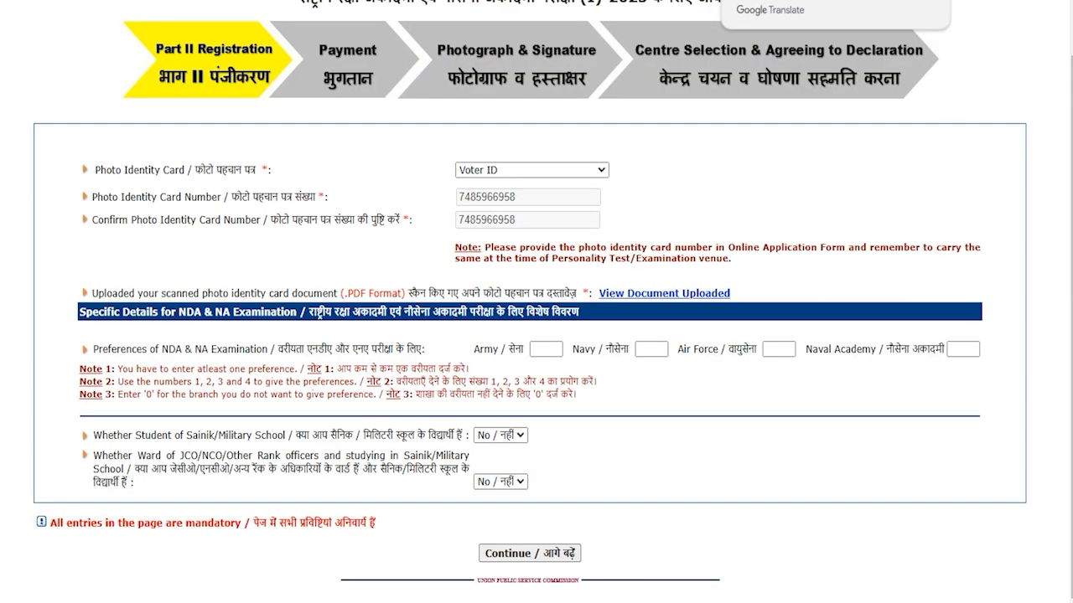
- Enter branch preferences Navy 1, Army 2, Air Force 4 and Naval Academy 3
left_click_drag(163, 350, 251, 350)
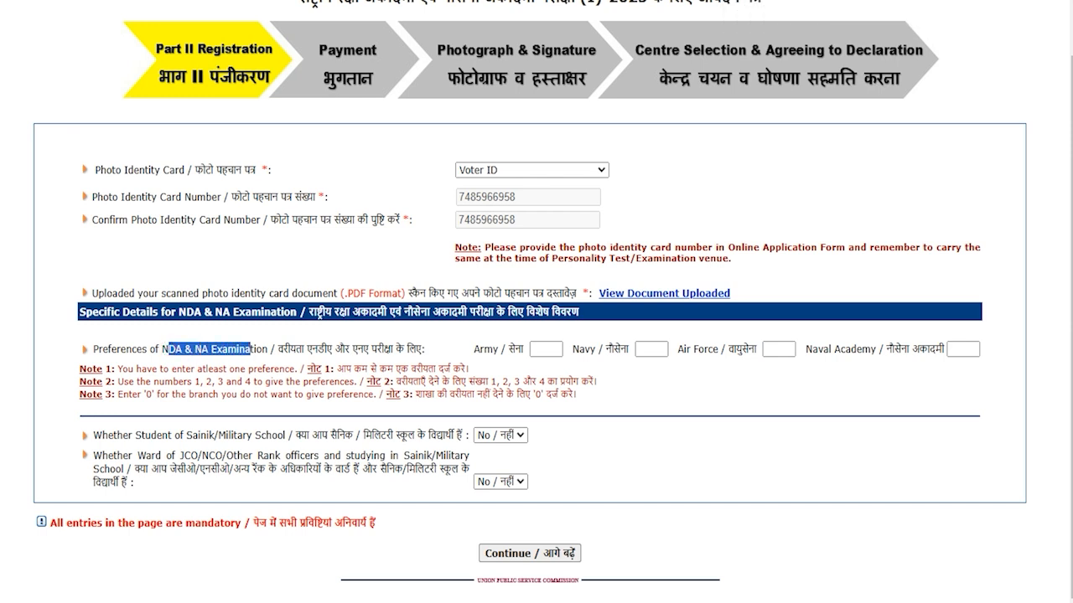
left_click(539, 351)
left_click(643, 351)
type("1")
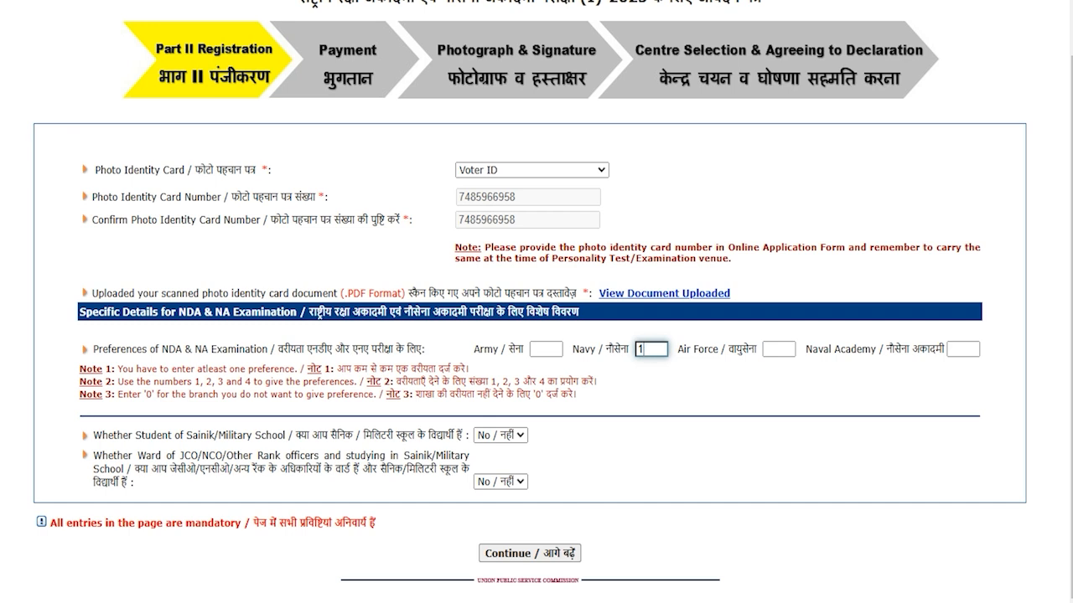
key("shift+Tab")
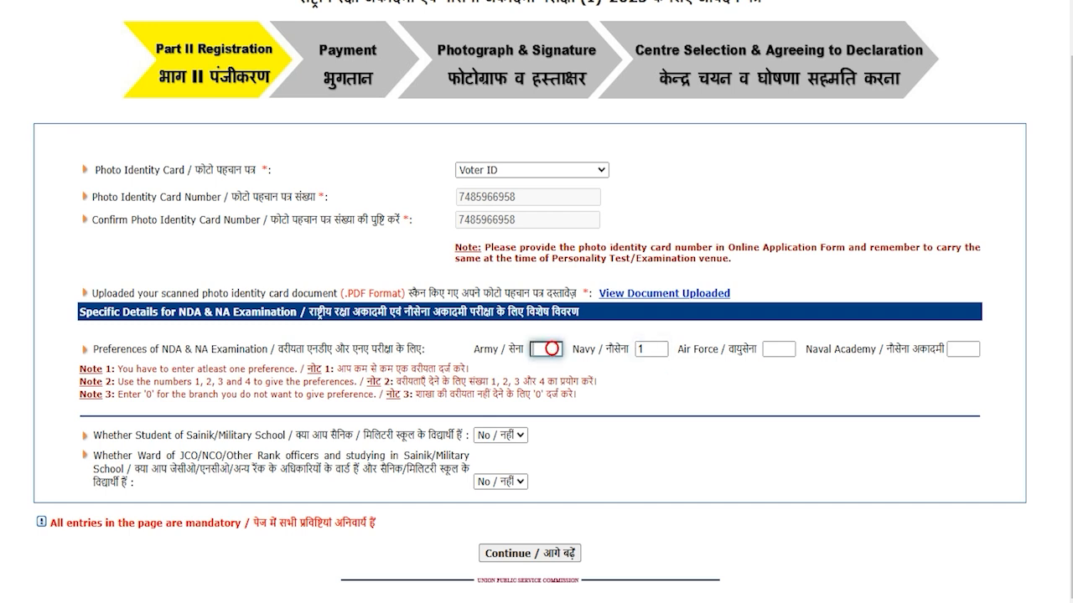
type("2")
left_click(780, 348)
type("4")
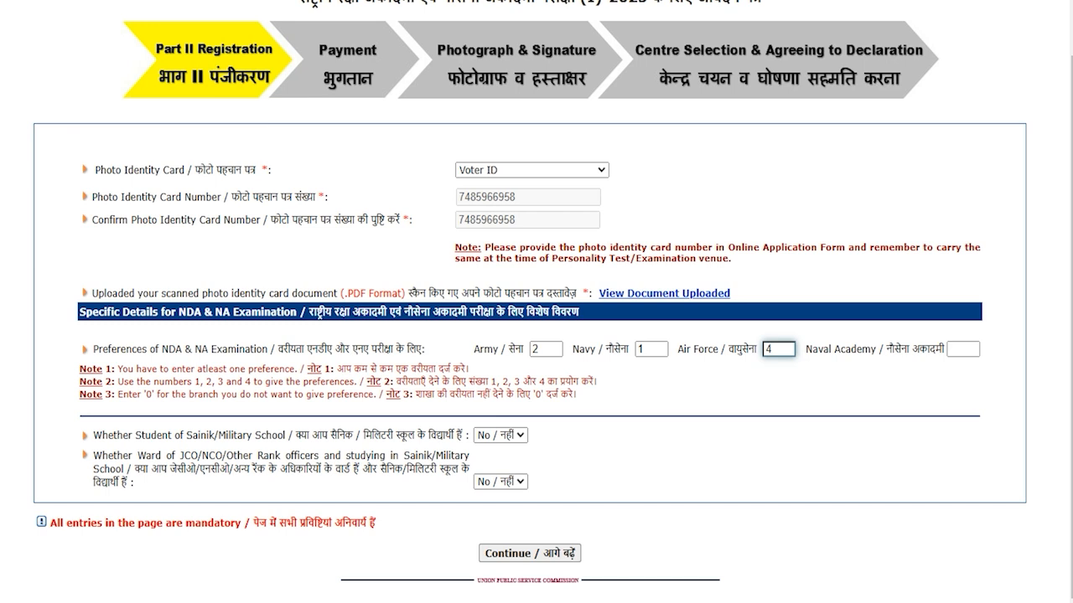
left_click(963, 348)
type("3")
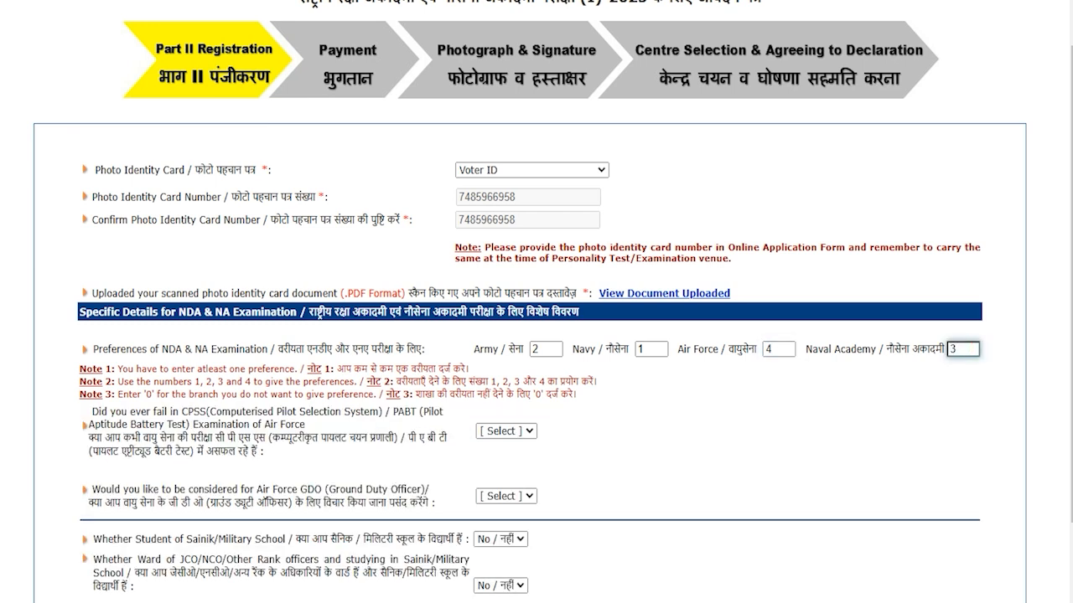
left_click_drag(122, 348, 235, 349)
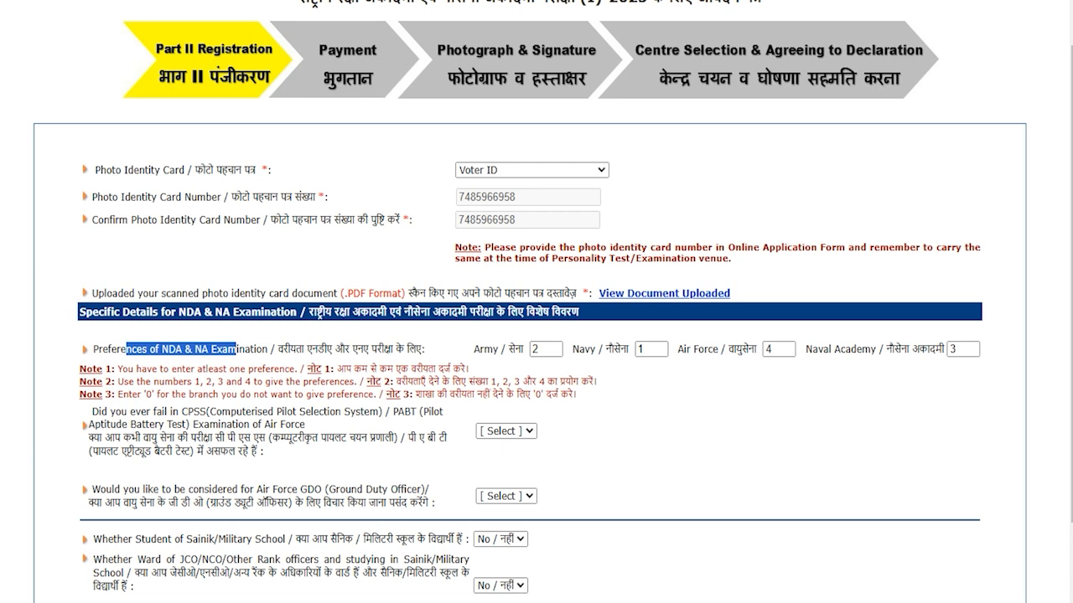
left_click_drag(104, 437, 192, 453)
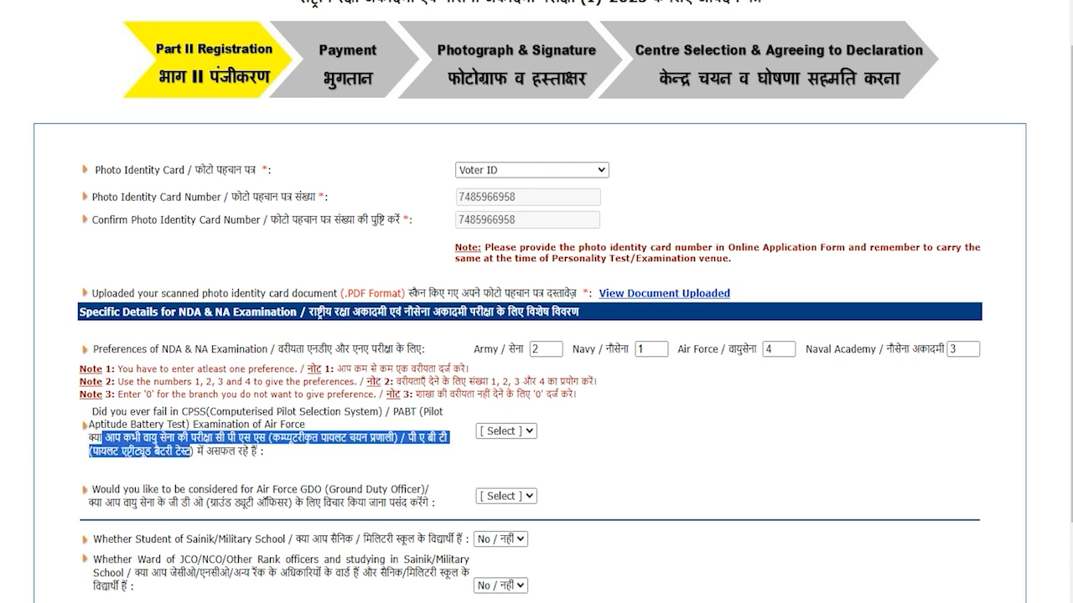
- Answer No to the CPSS/PABT failure and Air Force GDO questions
left_click(506, 431)
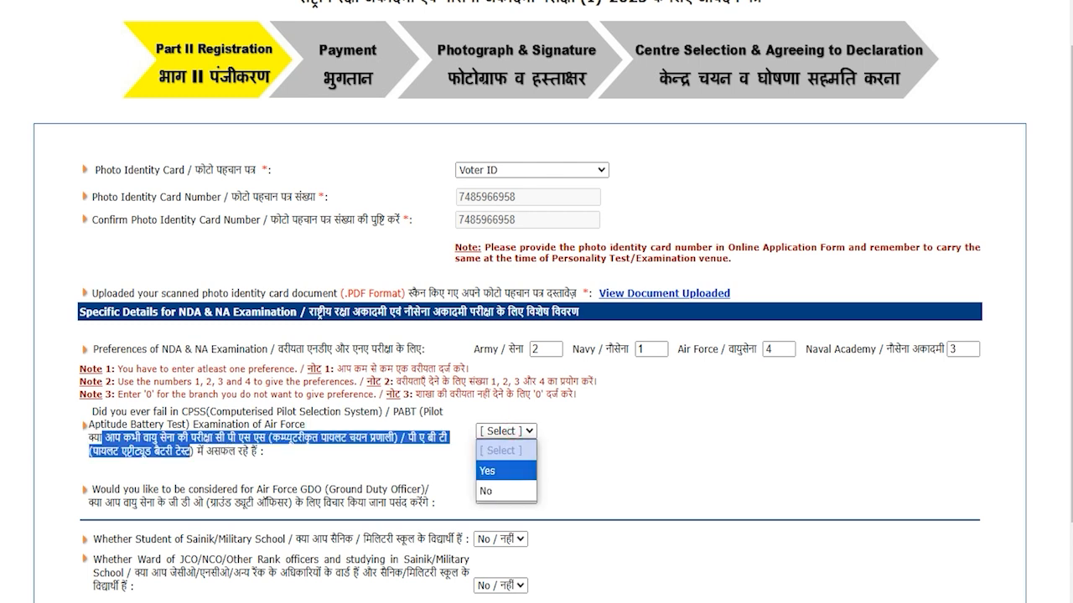
left_click(499, 471)
left_click(506, 431)
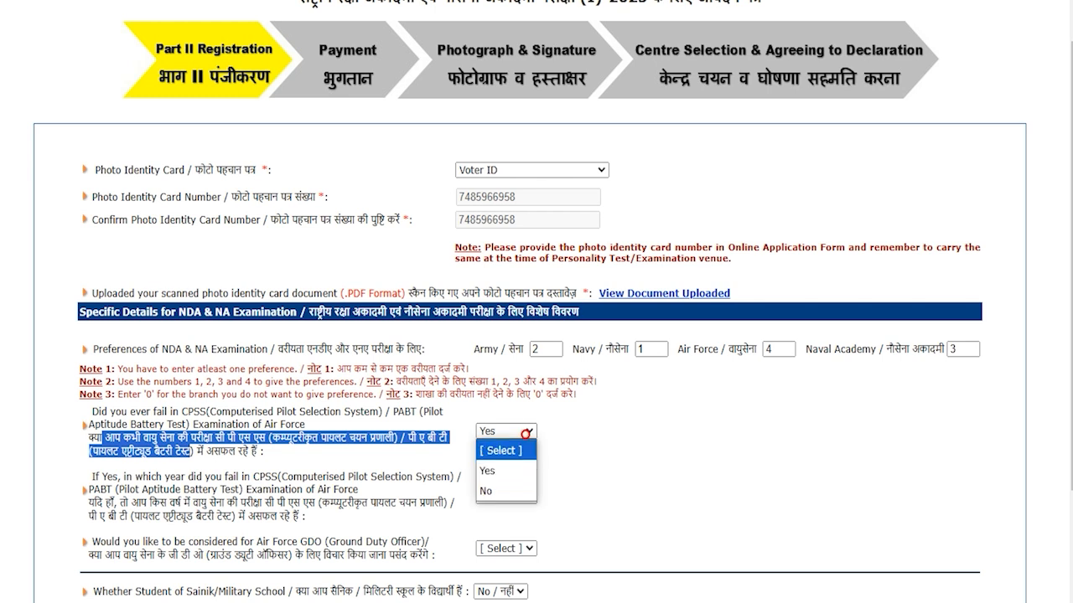
left_click(502, 486)
scroll(536, 302, "down", 2)
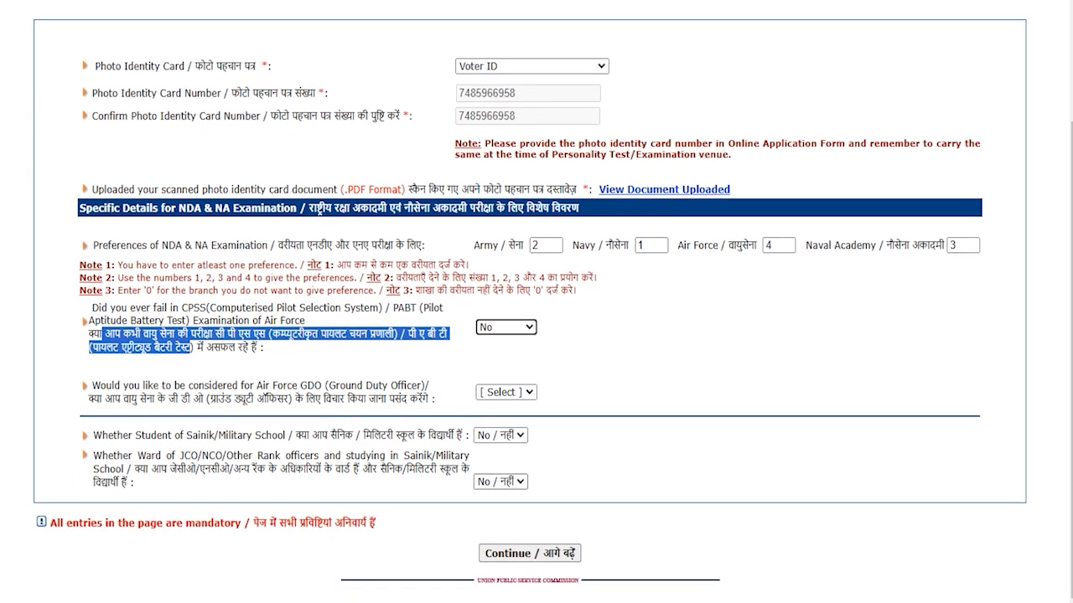
left_click_drag(136, 399, 94, 398)
left_click_drag(179, 399, 388, 399)
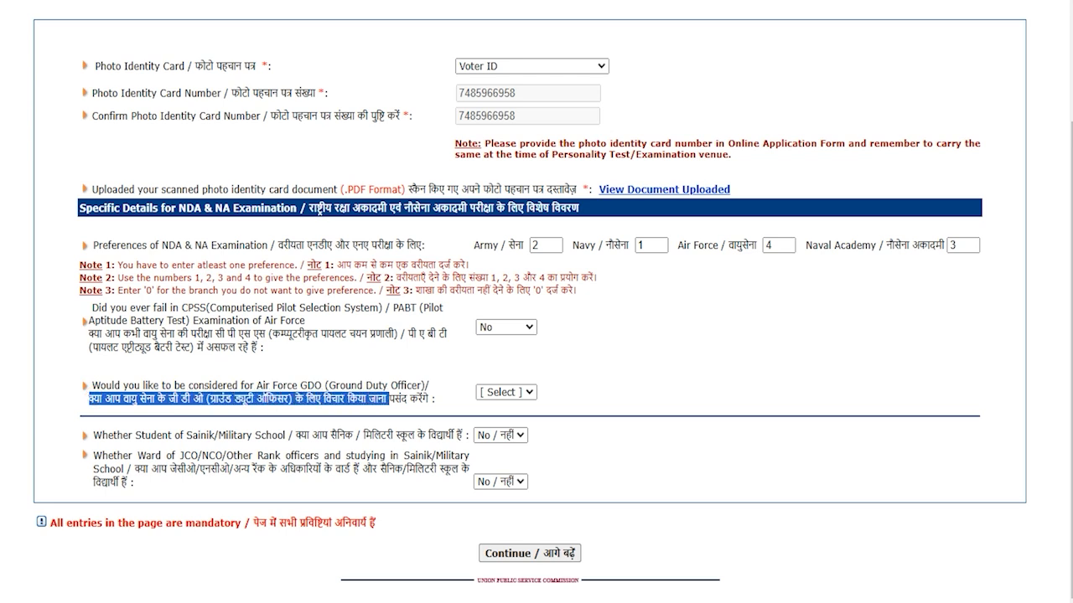
left_click(512, 393)
left_click(495, 432)
left_click(517, 392)
left_click(498, 452)
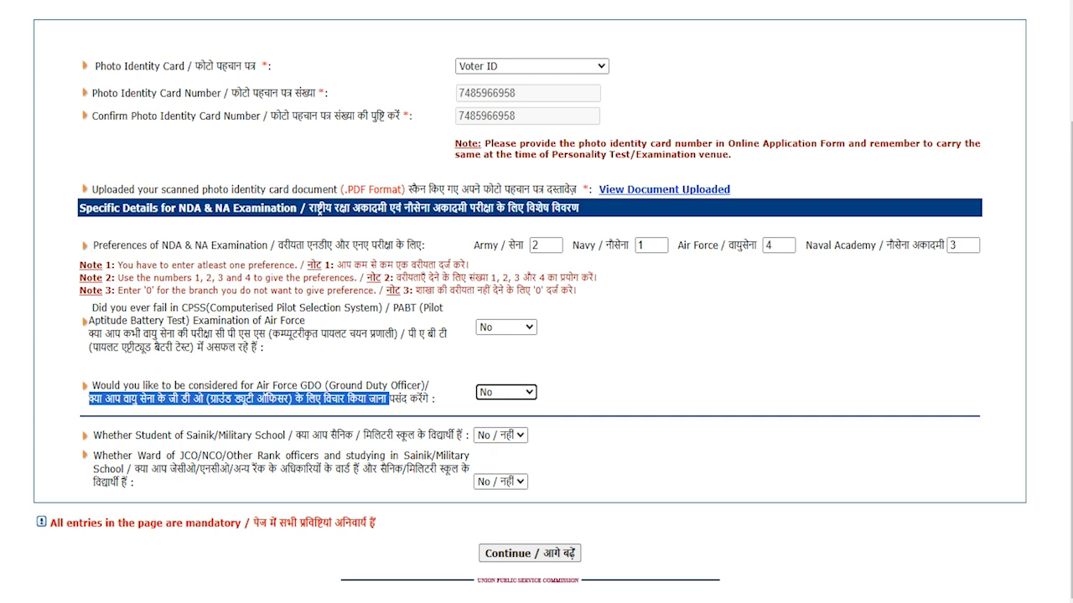
- Answer No to the Sainik School student and JCO/NCO ward questions
left_click_drag(322, 436, 417, 435)
left_click(498, 435)
left_click(495, 475)
left_click(498, 435)
left_click(496, 455)
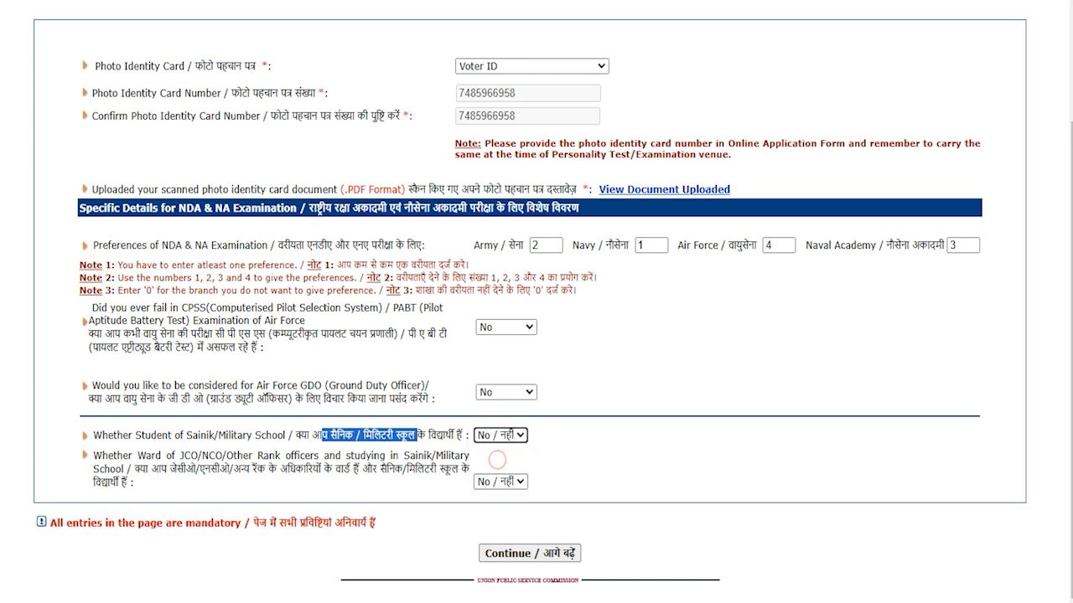
left_click_drag(134, 469, 416, 470)
left_click(499, 482)
left_click(494, 522)
left_click(497, 483)
left_click(500, 502)
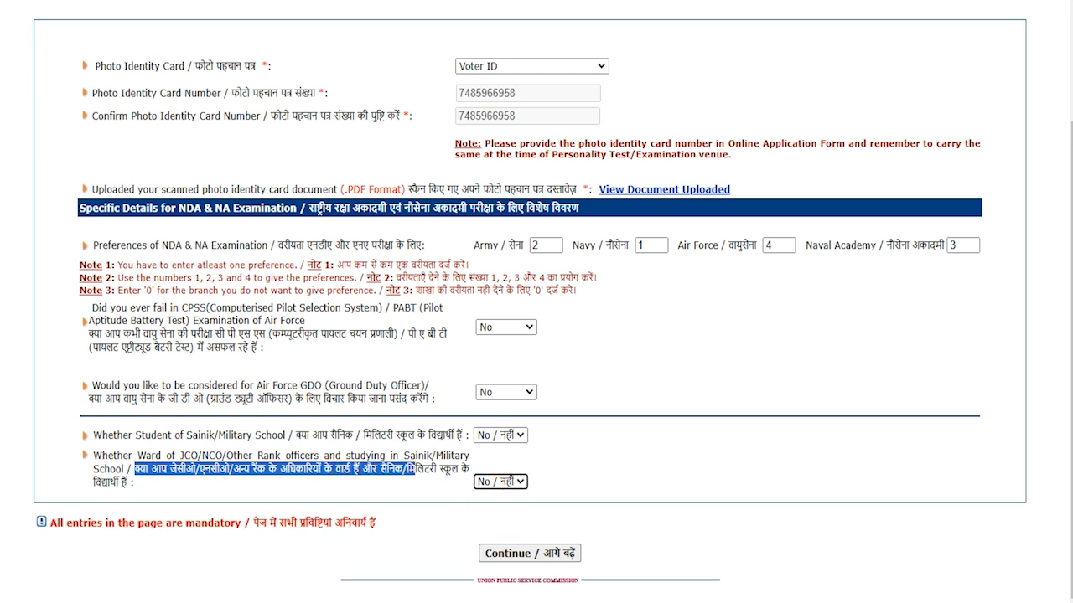
left_click(721, 548)
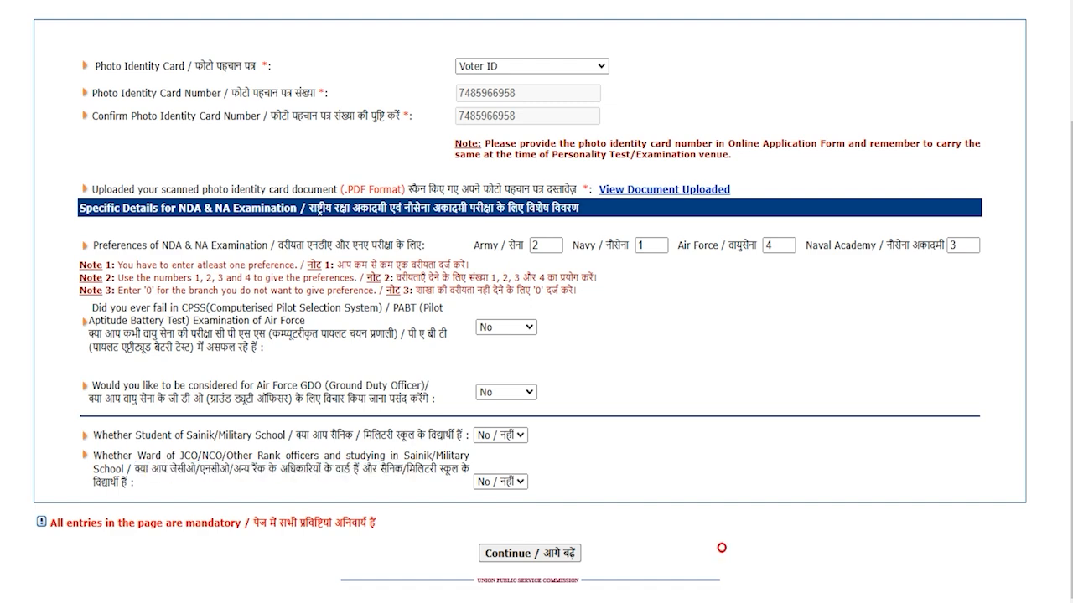
- Continue to the review page, enter the captcha and agree to submit Part-II registration
left_click(530, 553)
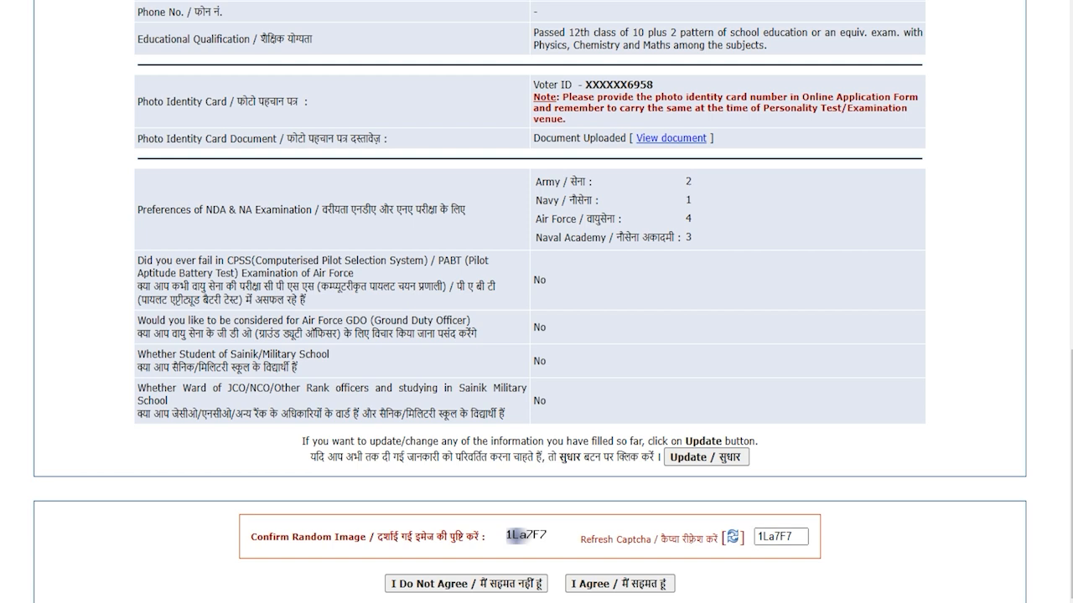
left_click(795, 536)
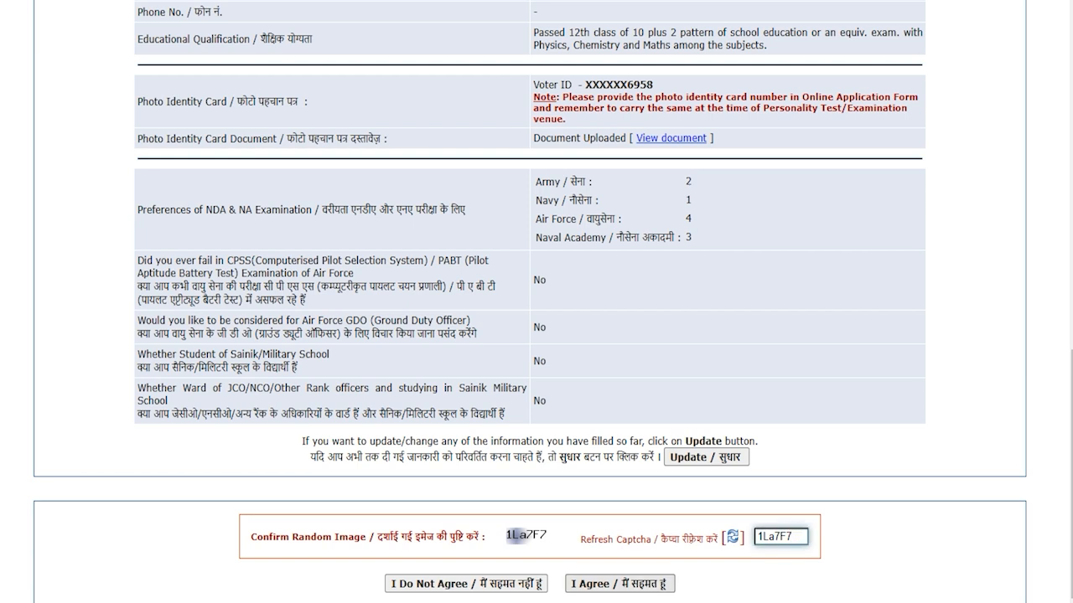
left_click(619, 584)
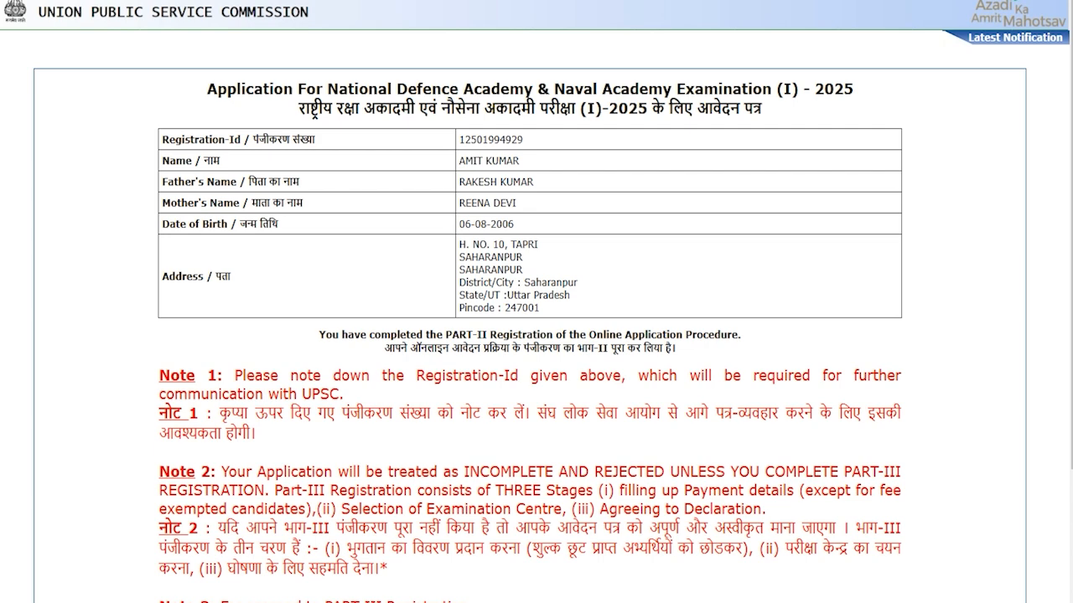
- Return to the Dashboard and start Part-III centre selection from the NDA row
scroll(537, 335, "down", 3)
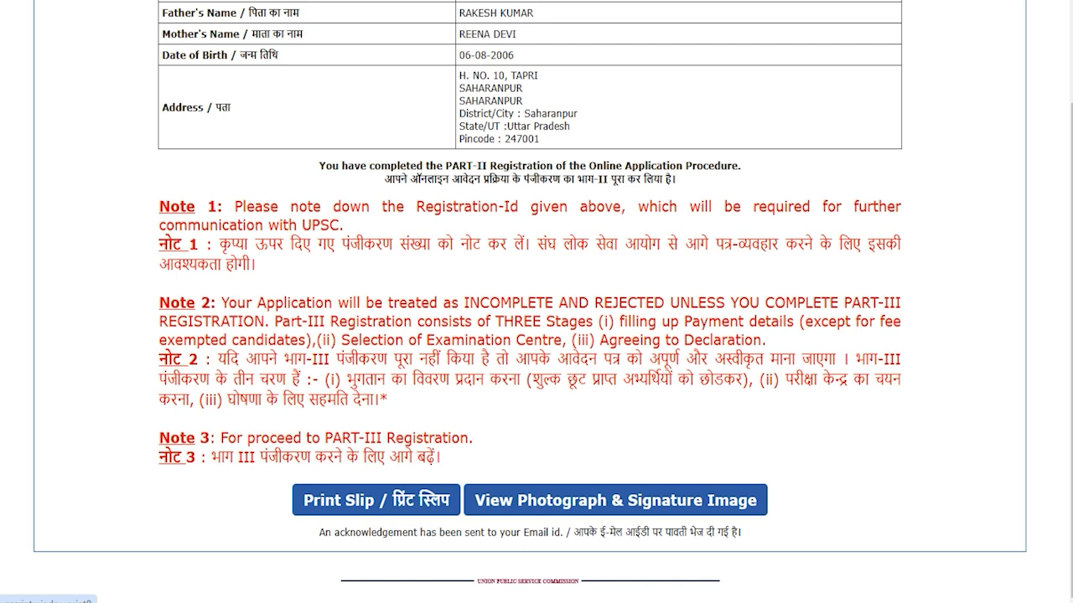
scroll(536, 335, "up", 3)
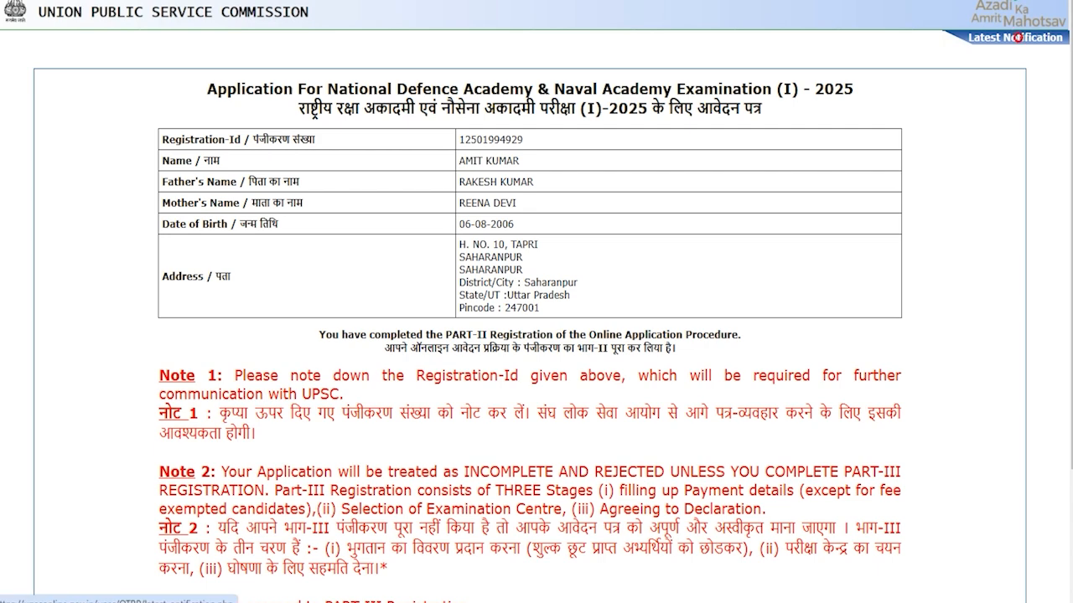
left_click(1017, 37)
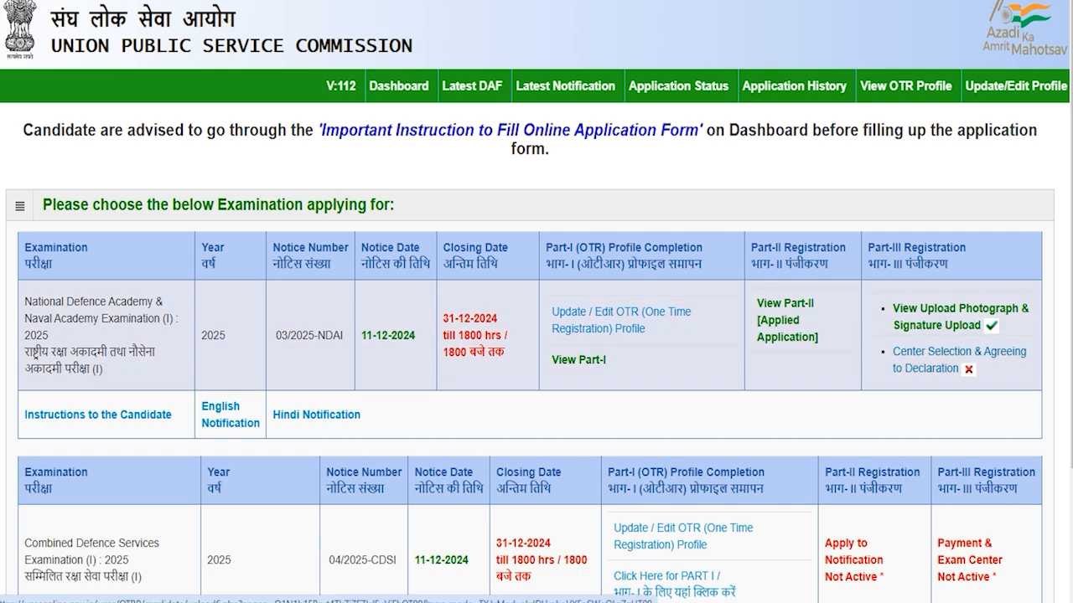
left_click(934, 367)
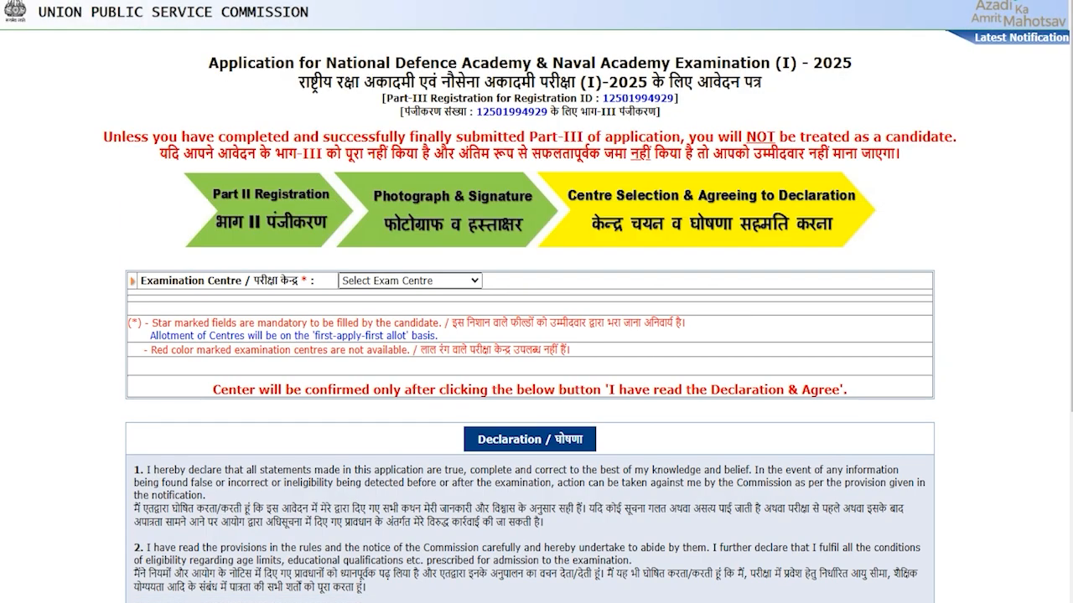
- Choose Ajmer as the examination centre and scroll down to the declaration
scroll(536, 335, "down", 1)
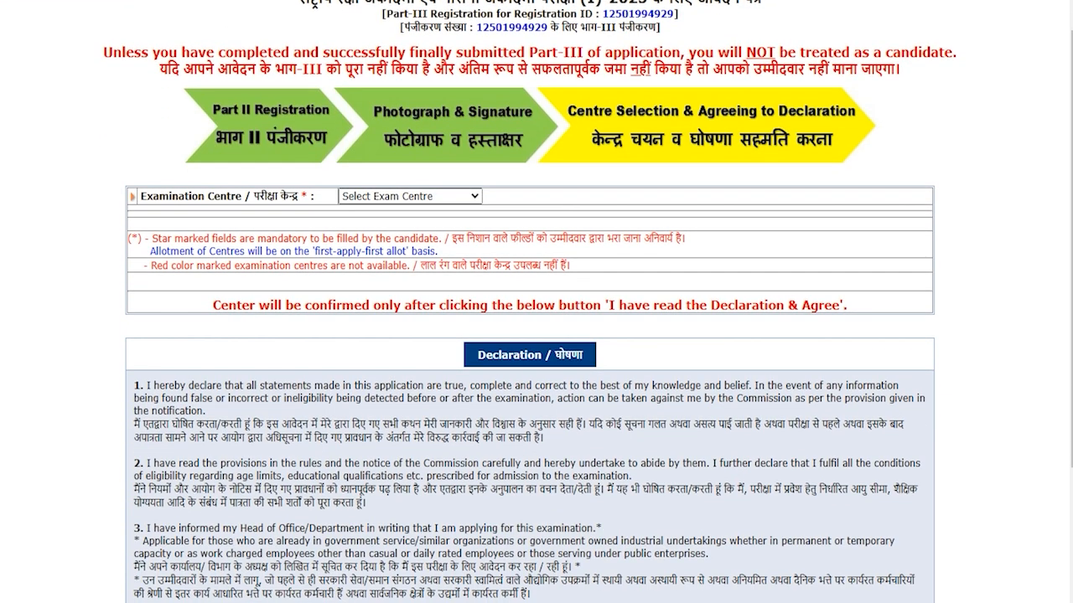
left_click(394, 196)
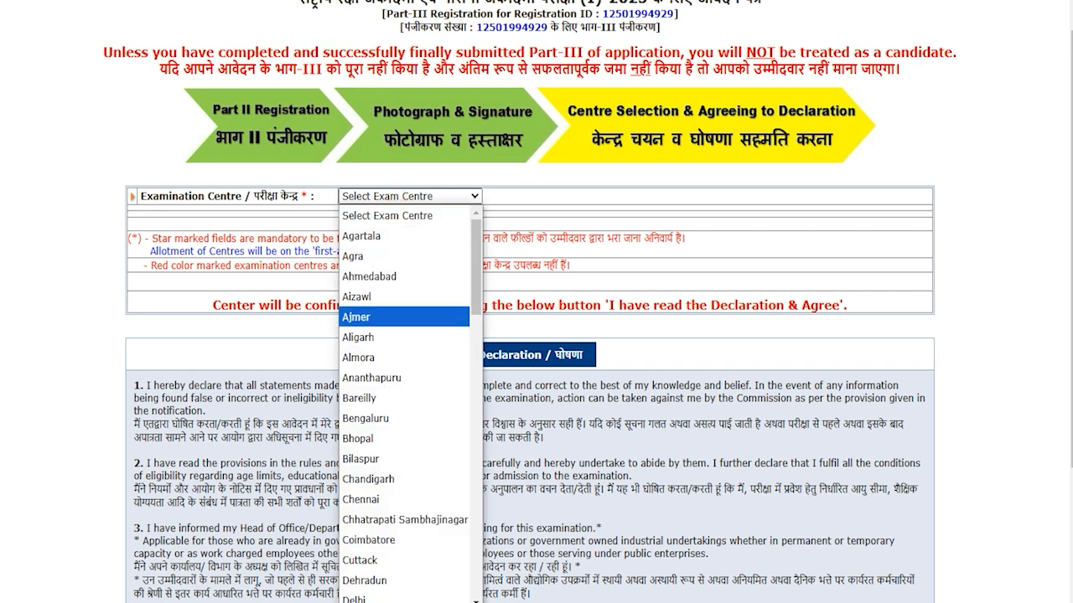
left_click(381, 317)
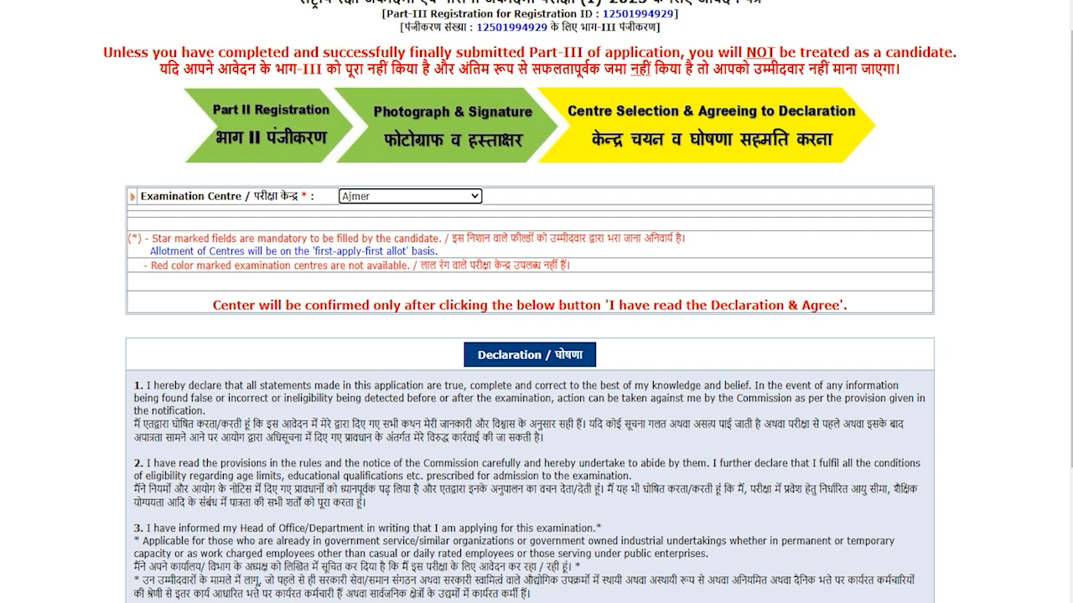
scroll(530, 335, "down", 3)
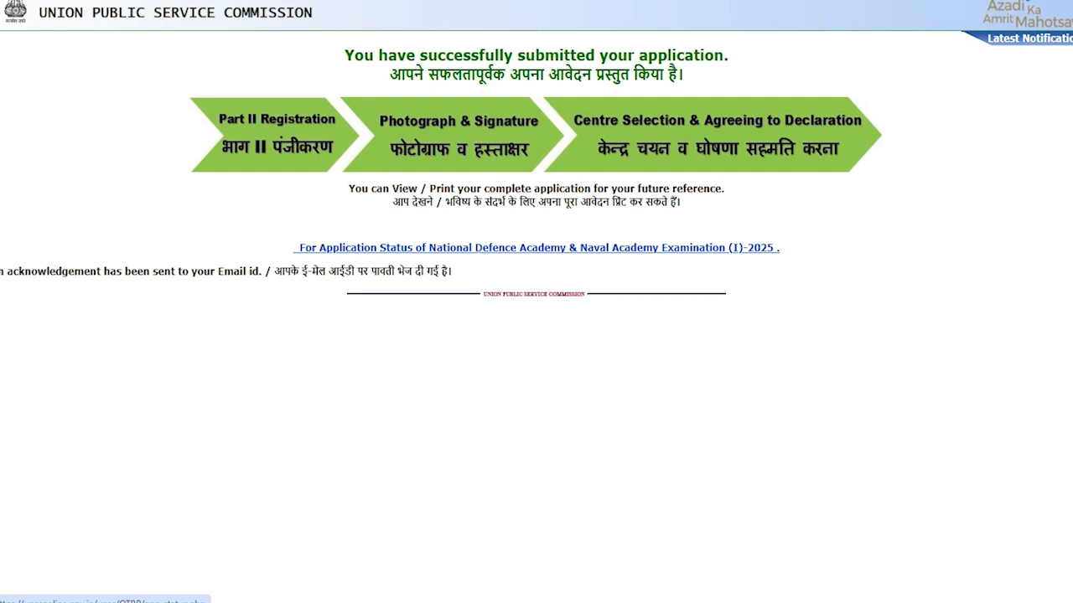
- Verify Parts I, II and III all read Completed, then view the printable application
left_click(699, 248)
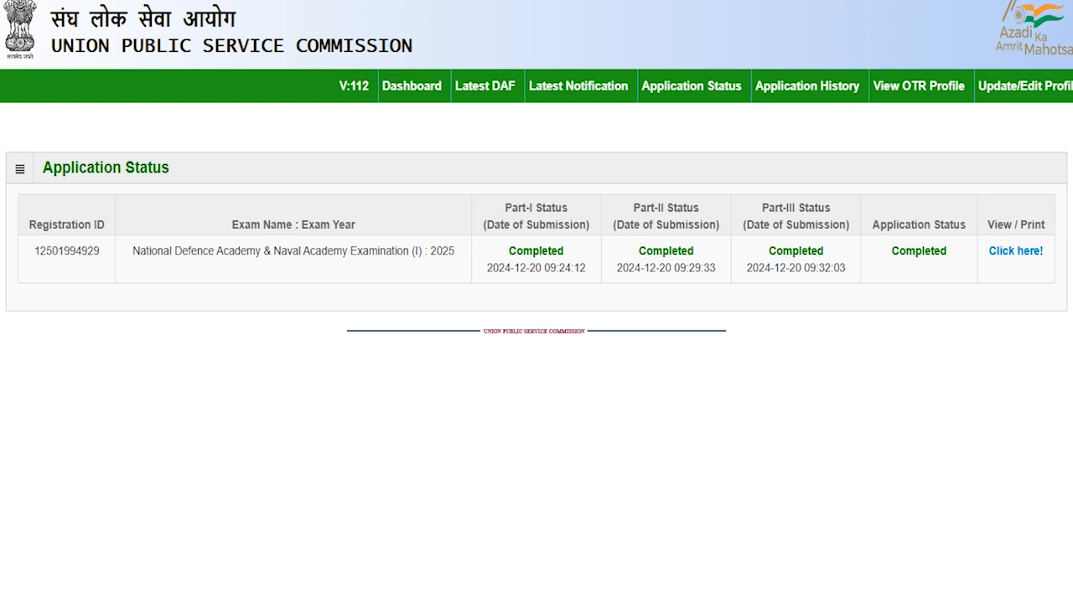
mouse_move(523, 252)
left_mouse_down()
mouse_move(557, 252)
mouse_move(516, 253)
left_mouse_up()
left_click(534, 253)
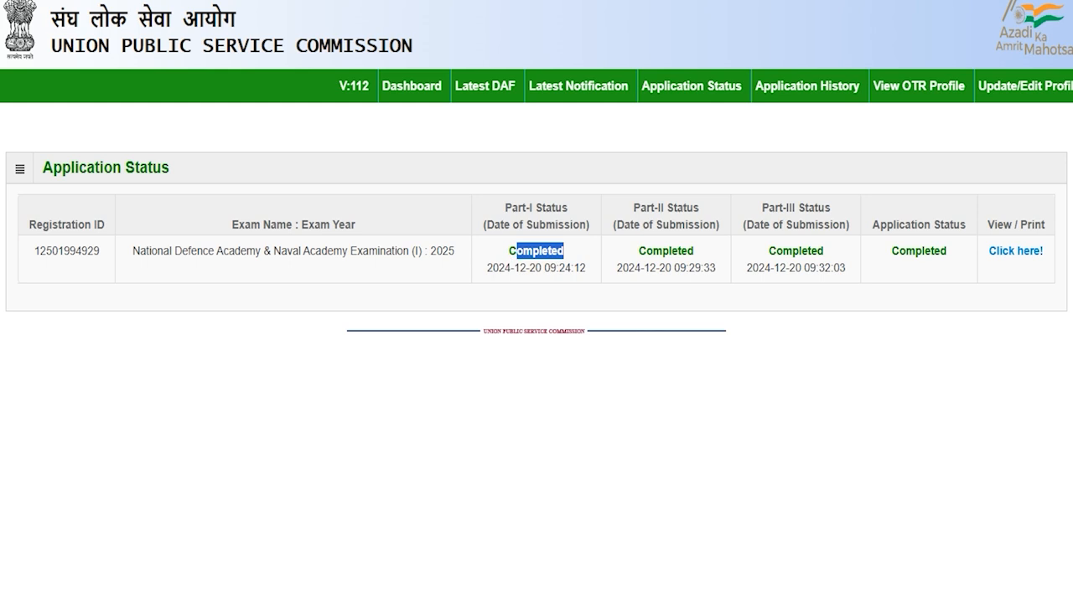
left_click_drag(645, 251, 688, 251)
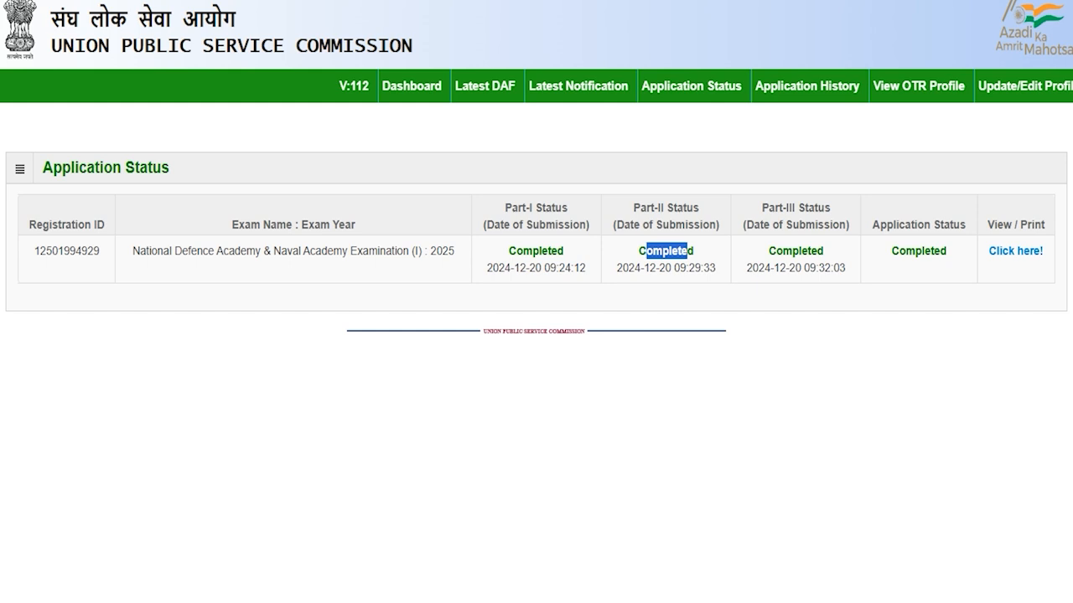
left_click_drag(782, 251, 807, 252)
left_click_drag(899, 224, 925, 251)
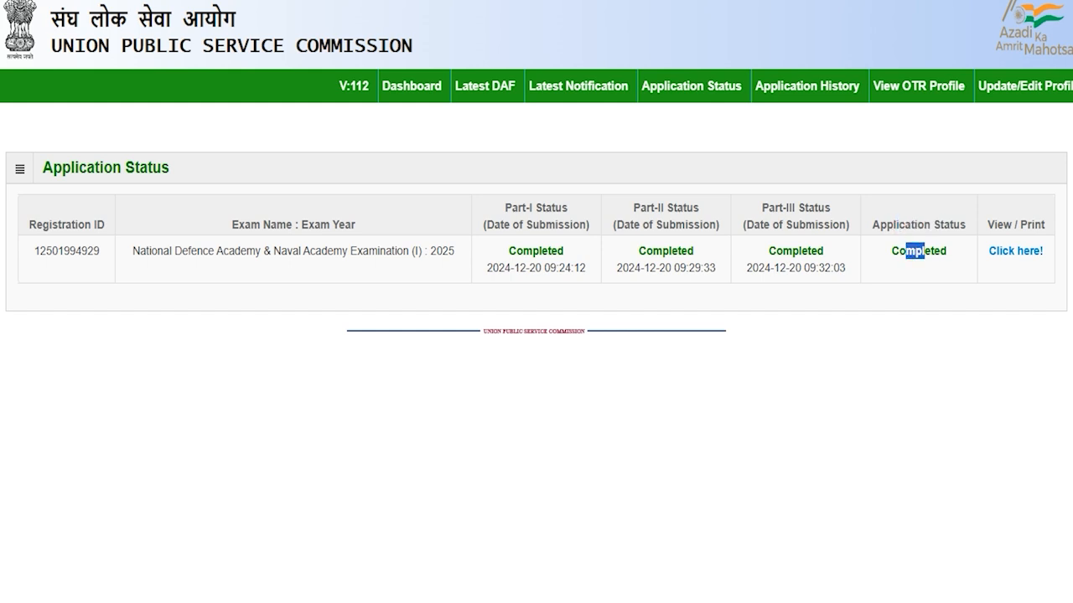
left_click_drag(998, 224, 1035, 225)
left_click(1014, 252)
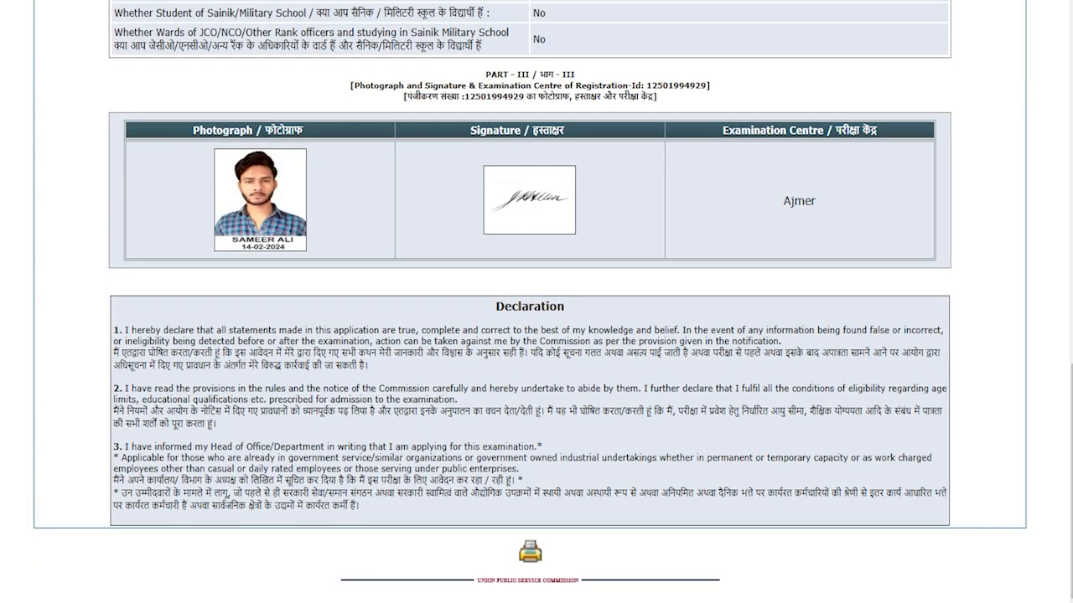